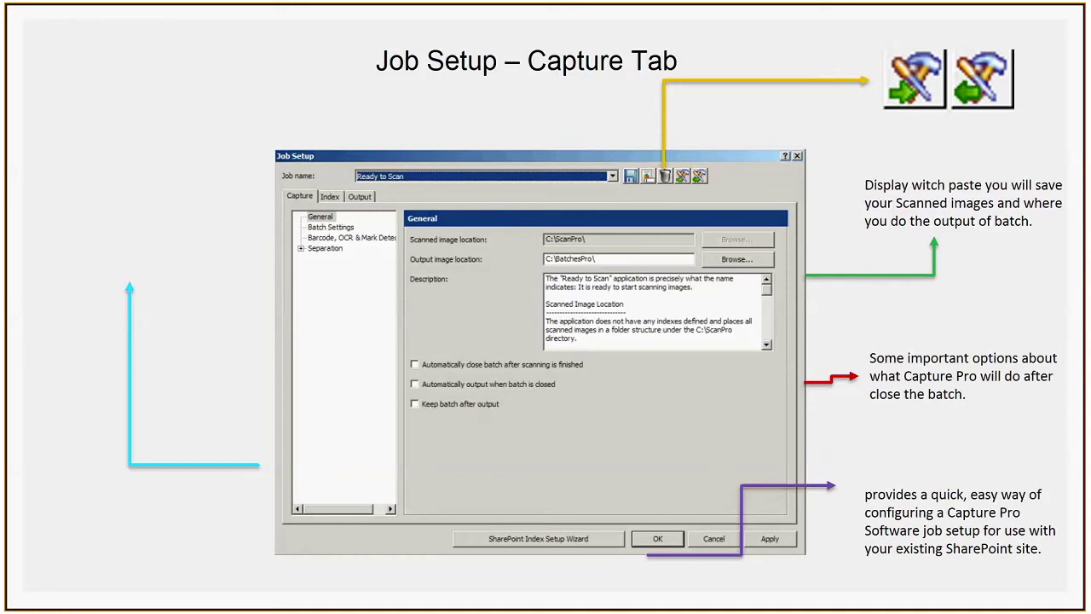
Step: End the training slideshow, glance at the Basic Operation and Job Setup slides, and reveal the desktop
key(Escape)
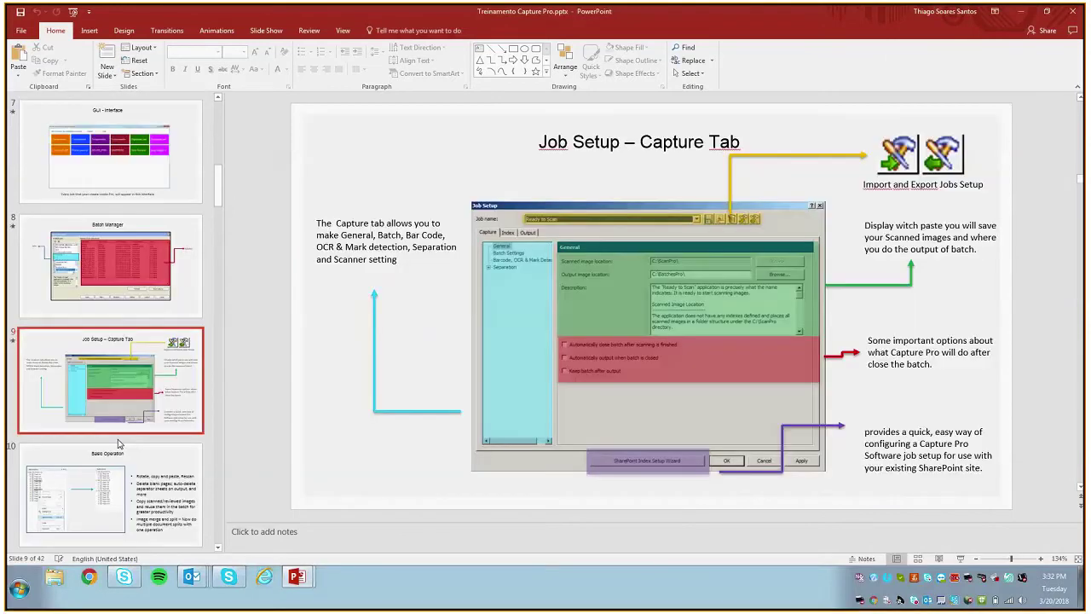
click(126, 461)
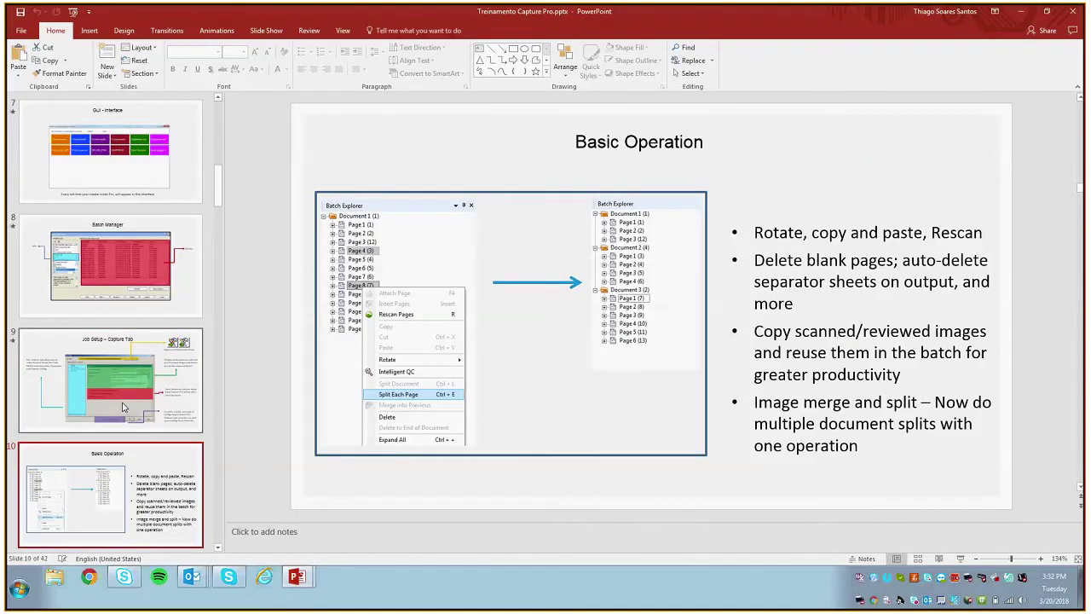
click(122, 408)
key(super+d)
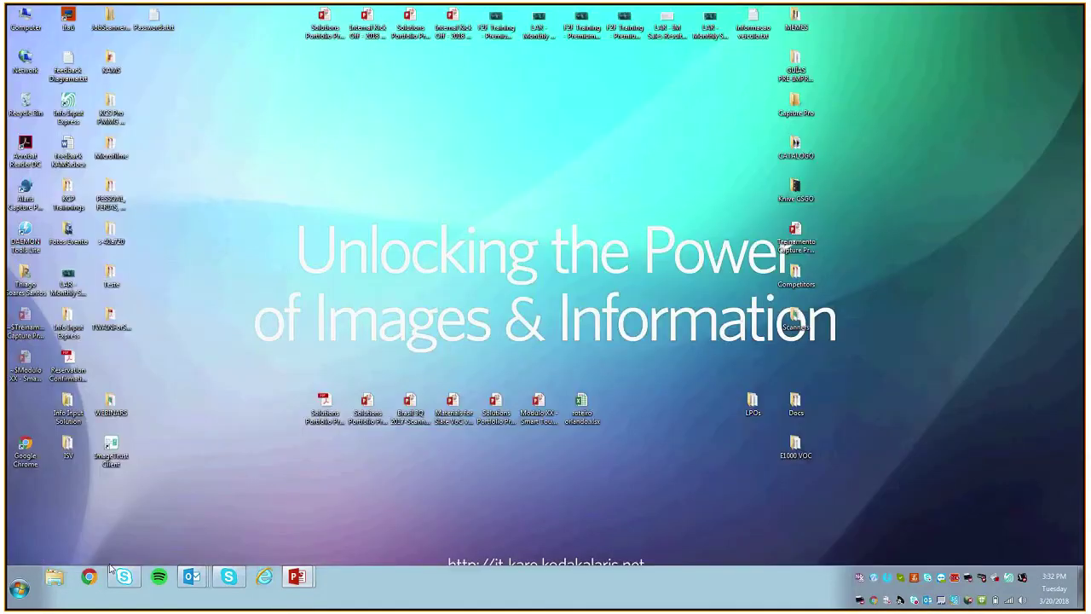
Step: Search the Start menu for 'capture pro' and launch Alaris Capture Pro Software
key(super)
text(capture pro)
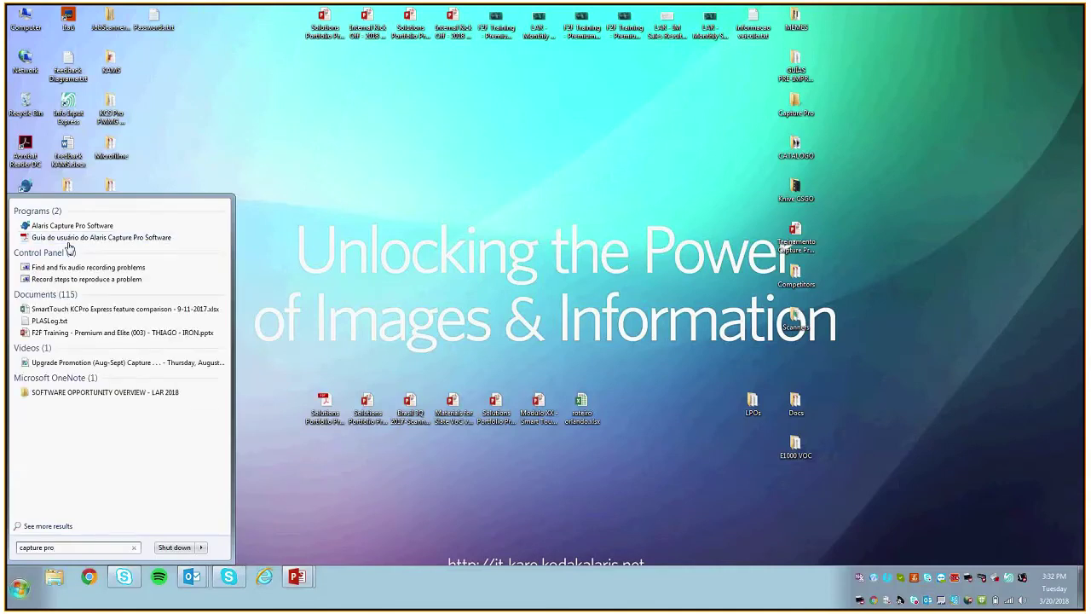
click(74, 228)
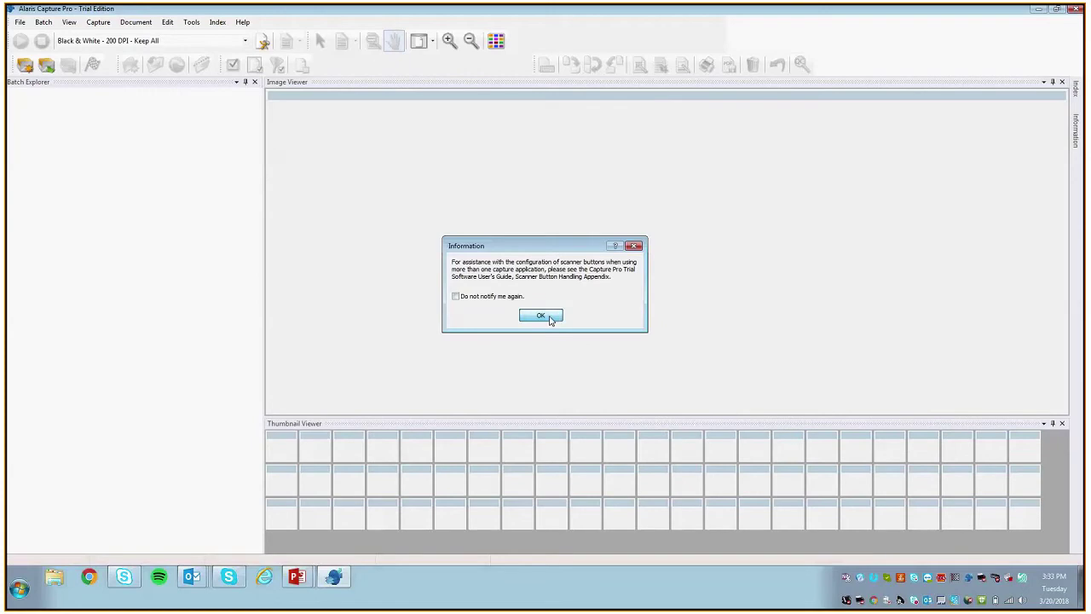
Step: Dismiss the scanner notice and open Batch171 of the Ready to Scan job from Batch Manager
click(549, 318)
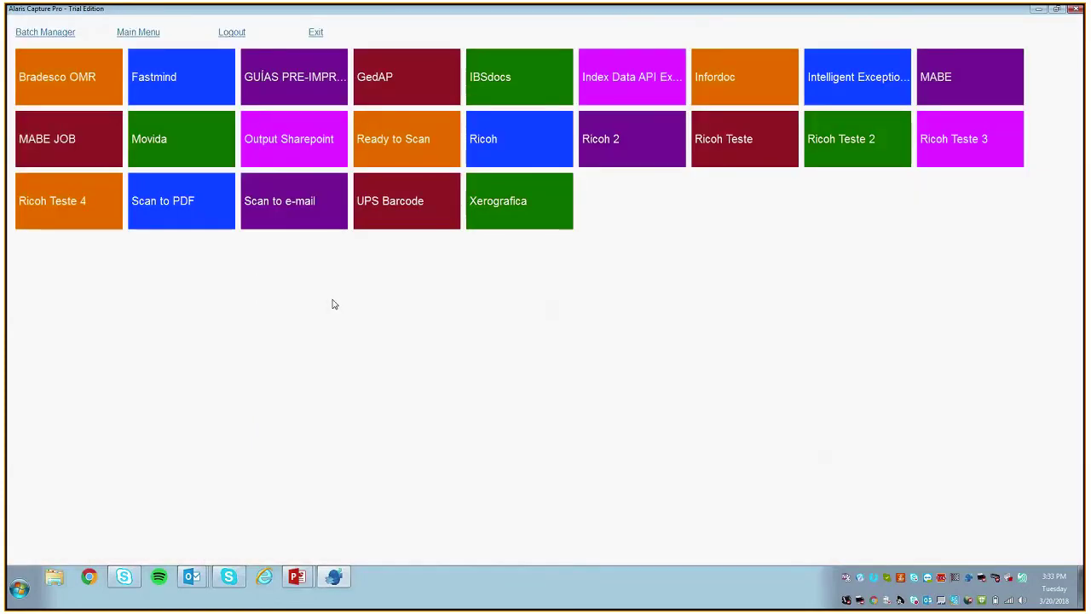
click(55, 32)
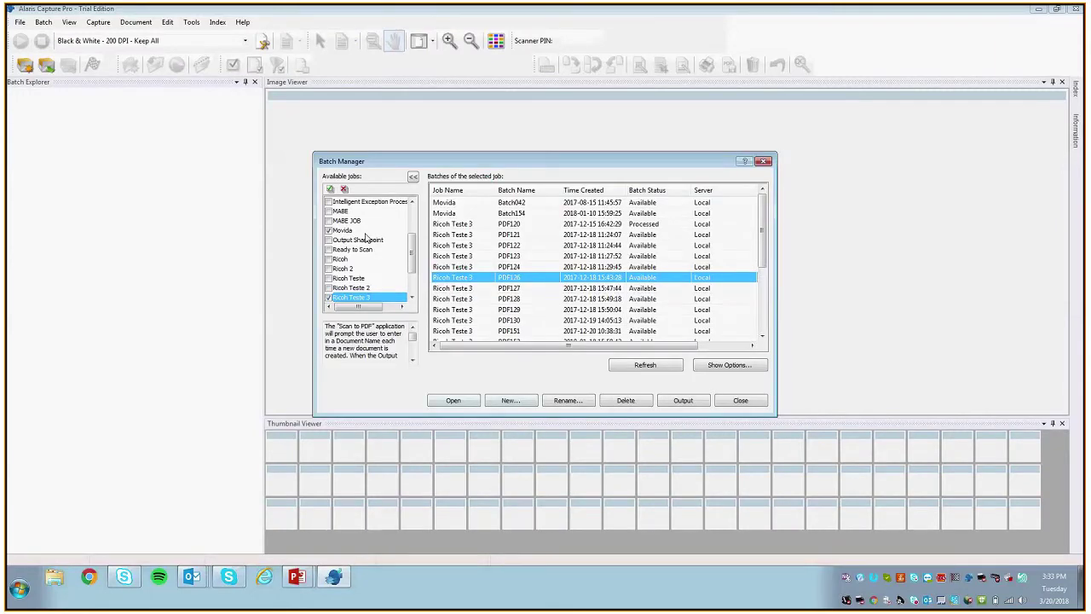
click(328, 249)
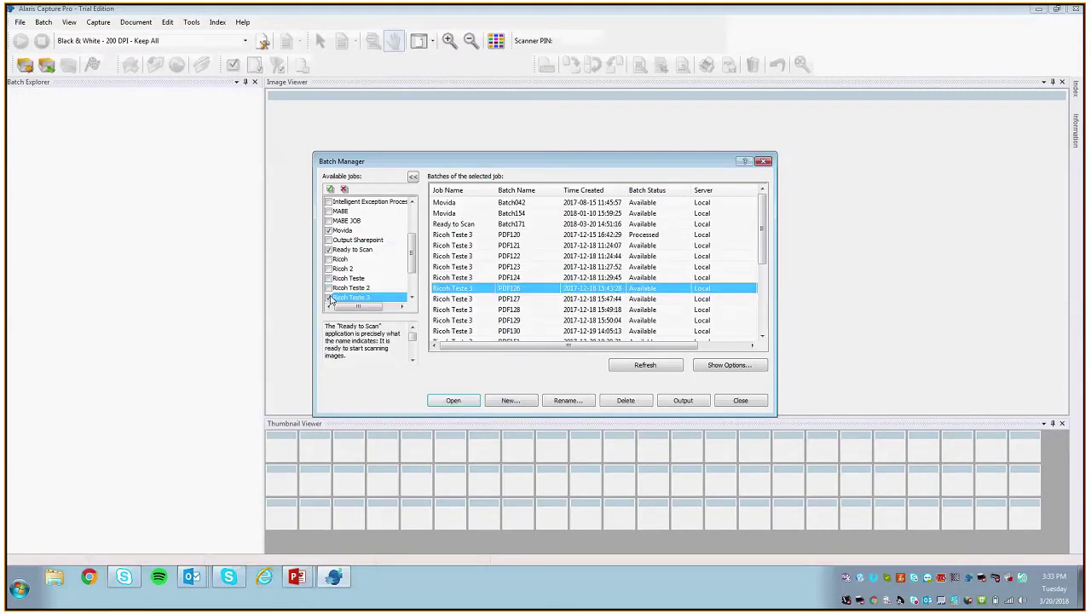
click(351, 248)
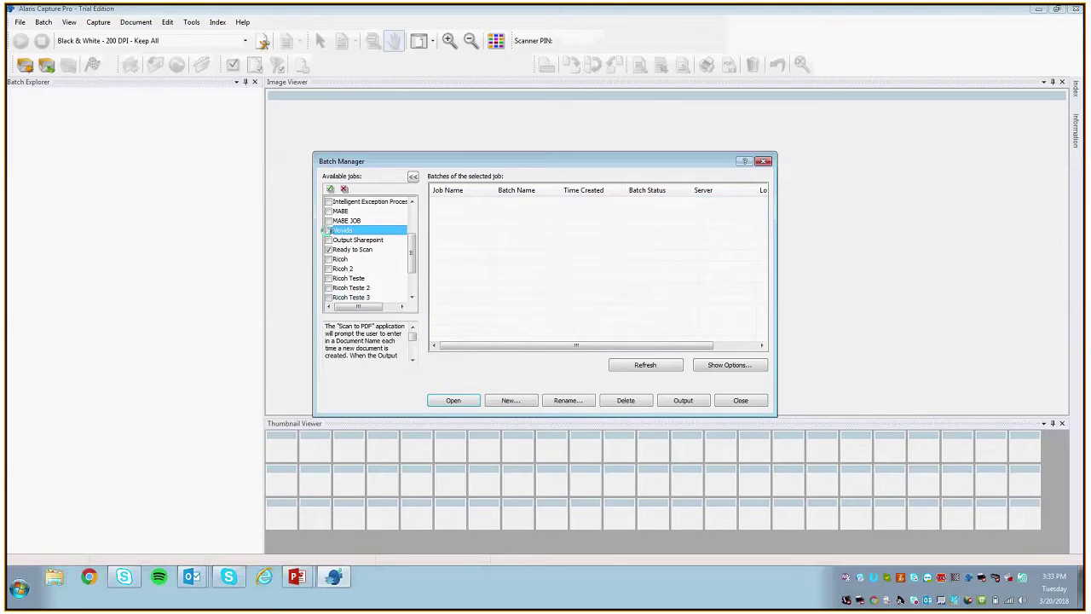
click(453, 400)
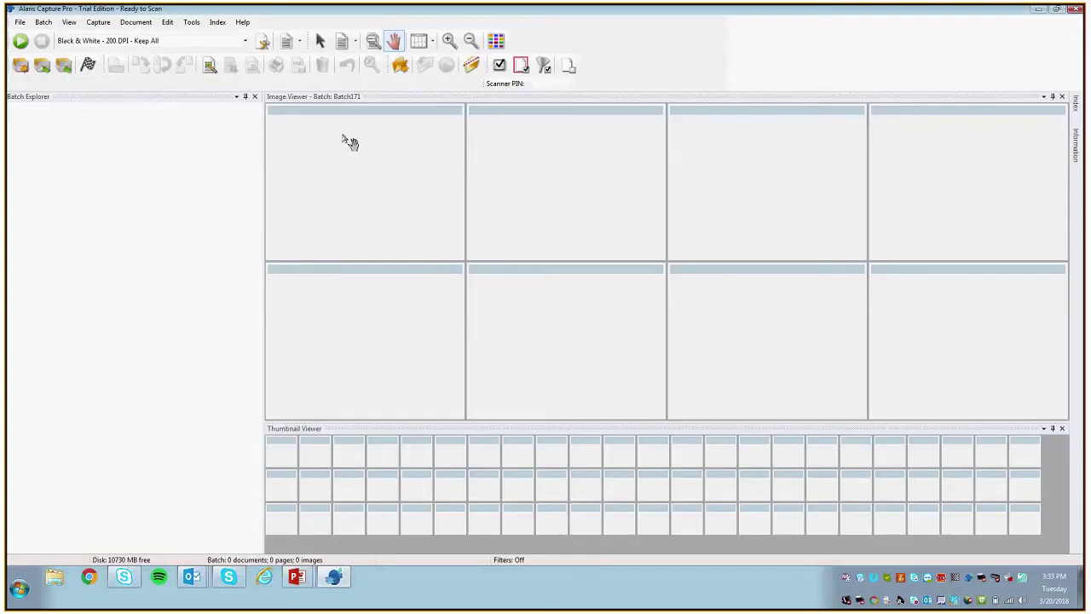
click(97, 23)
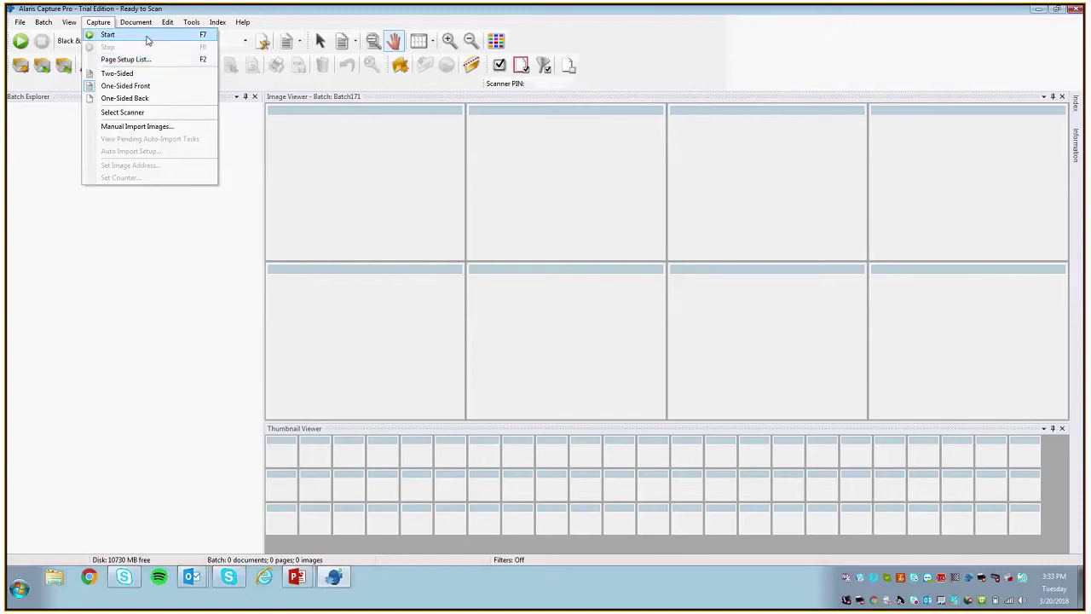
click(148, 119)
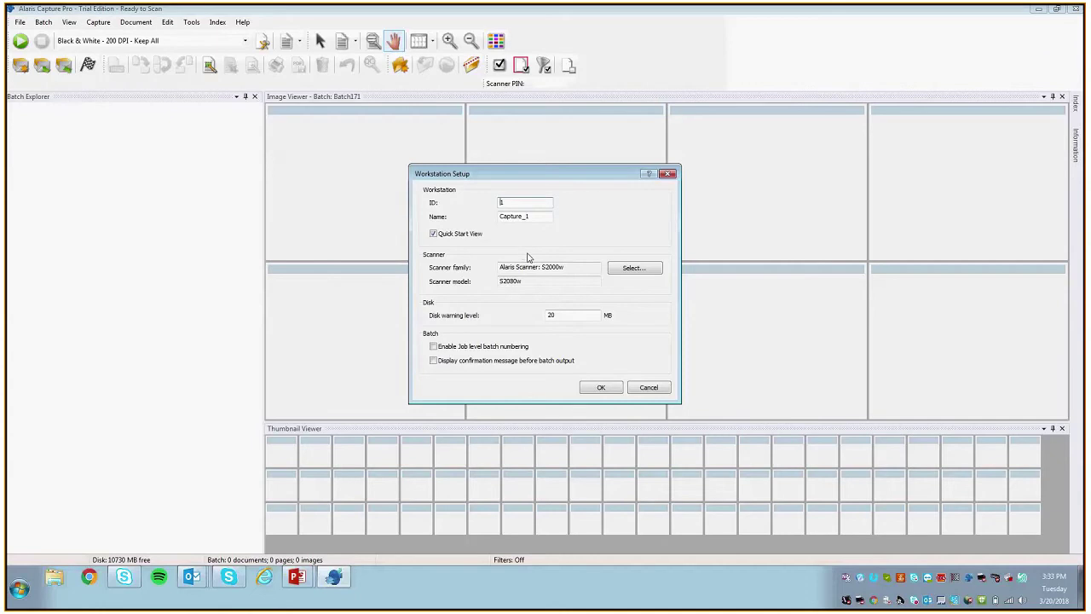
click(617, 266)
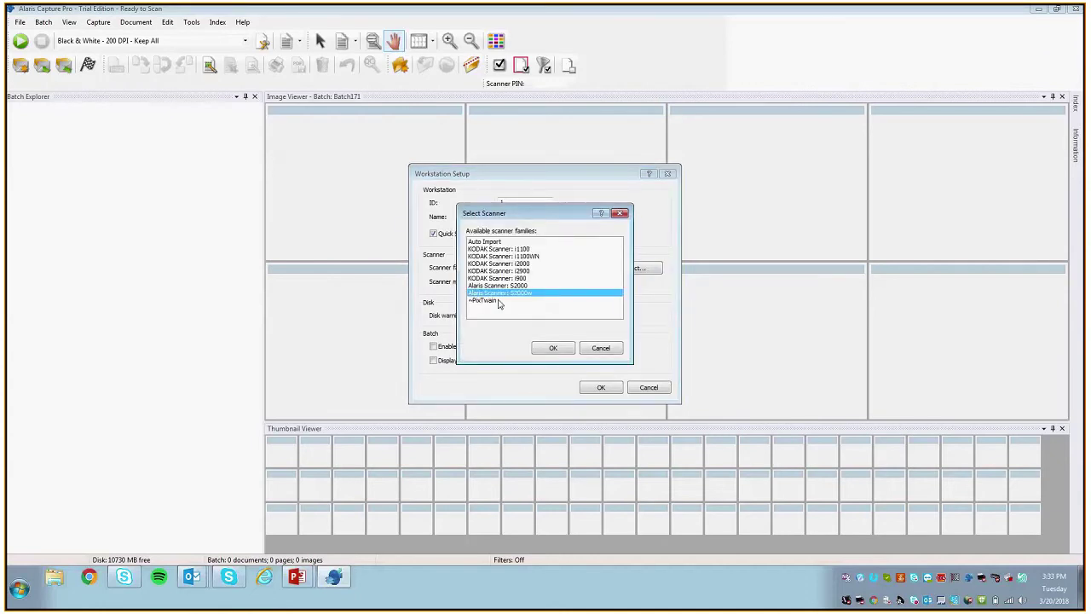
click(502, 300)
mouse_move(508, 301)
mouse_down()
mouse_move(499, 242)
mouse_move(522, 261)
mouse_move(521, 297)
mouse_up()
click(542, 349)
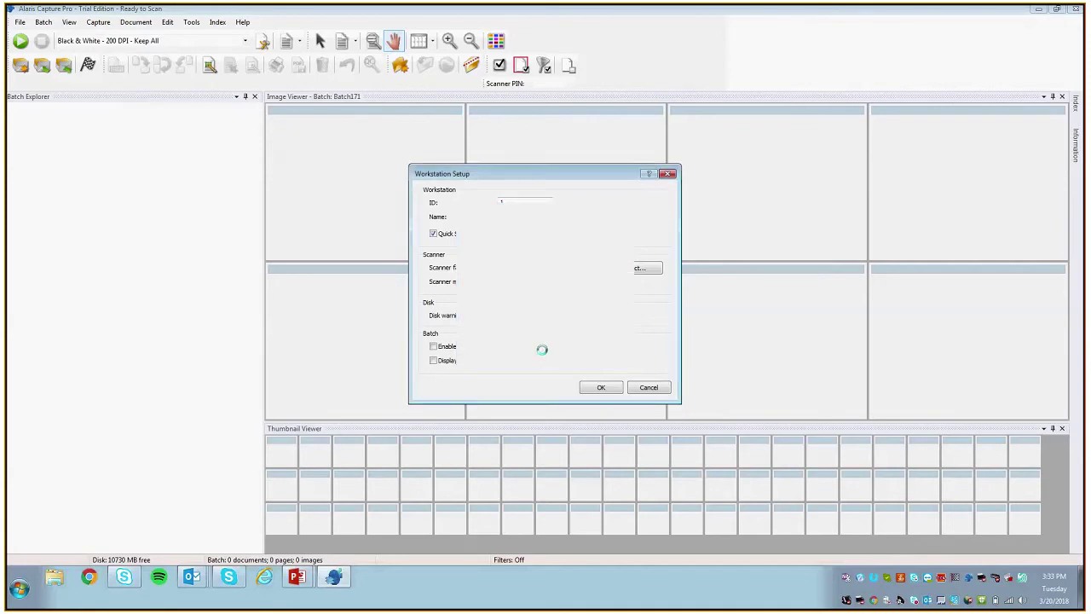
click(596, 388)
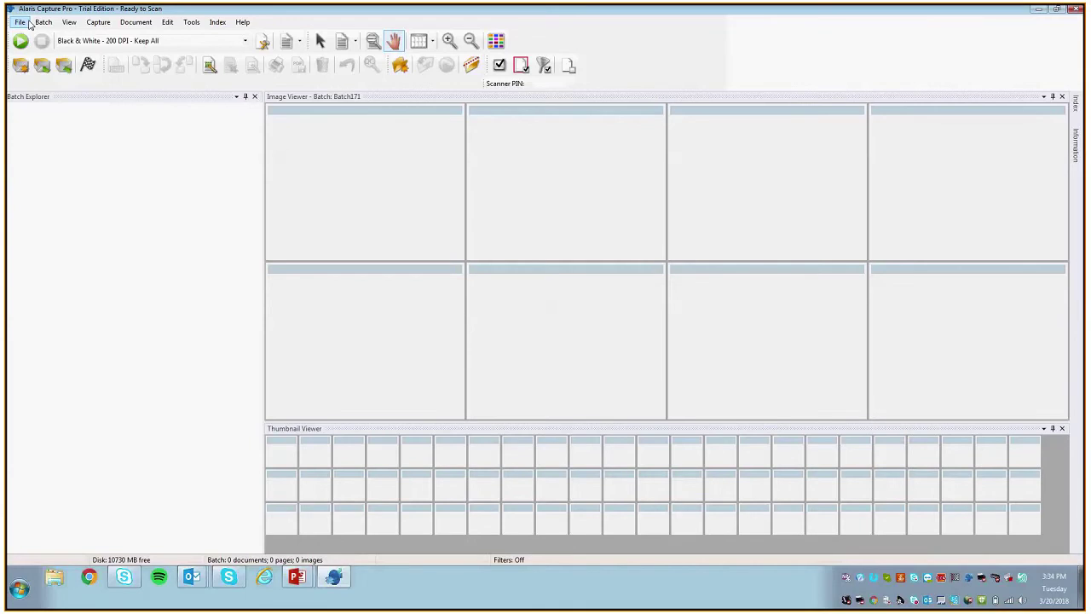
Step: Open Job Setup from the File menu, review the Index and Output tabs, then return to Capture
click(21, 22)
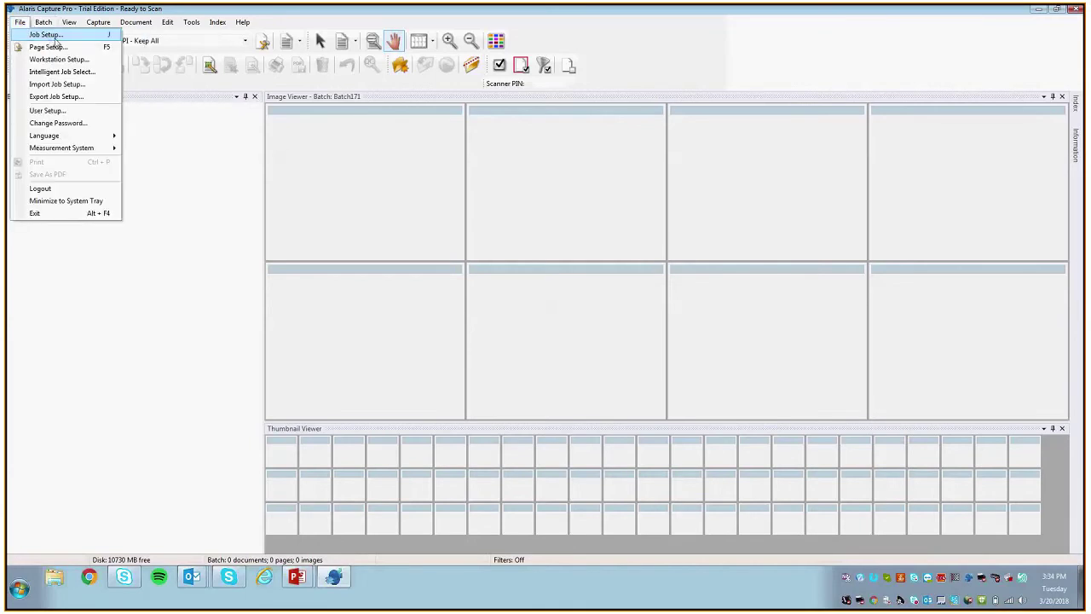
click(55, 36)
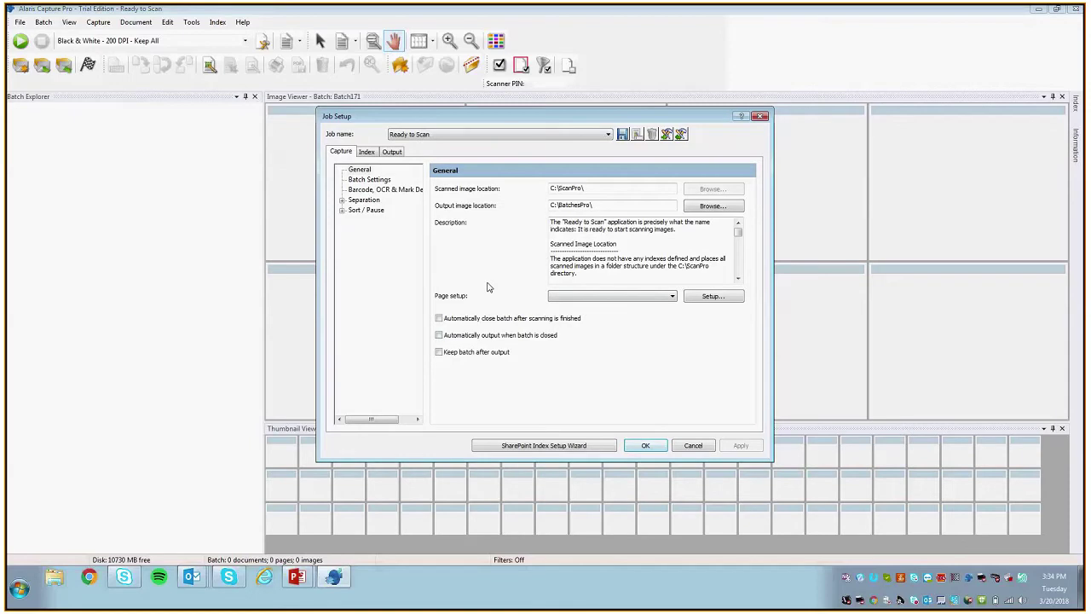
click(367, 154)
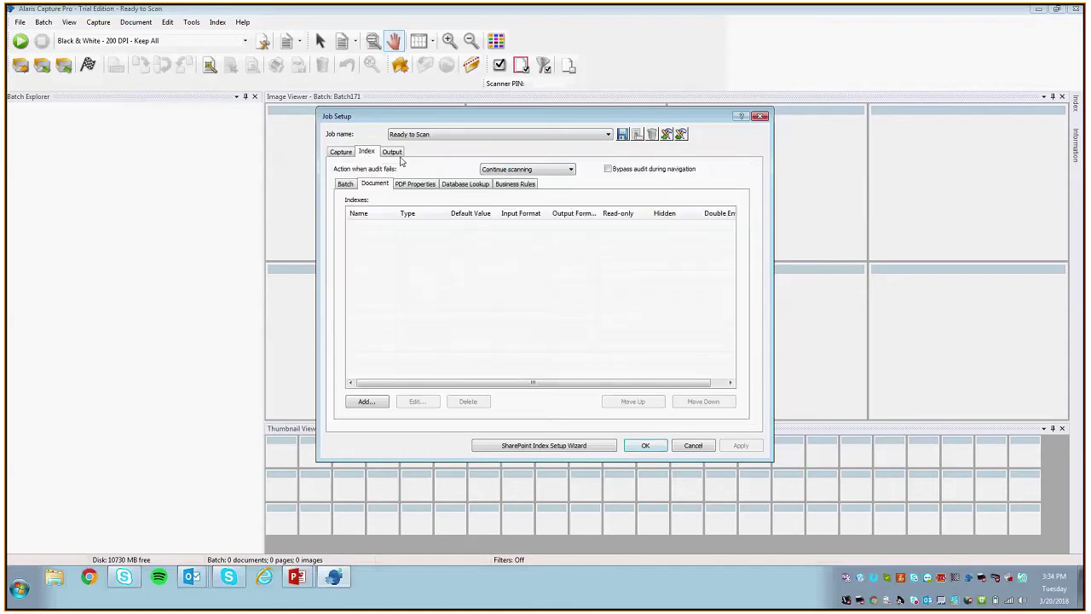
click(394, 153)
click(345, 153)
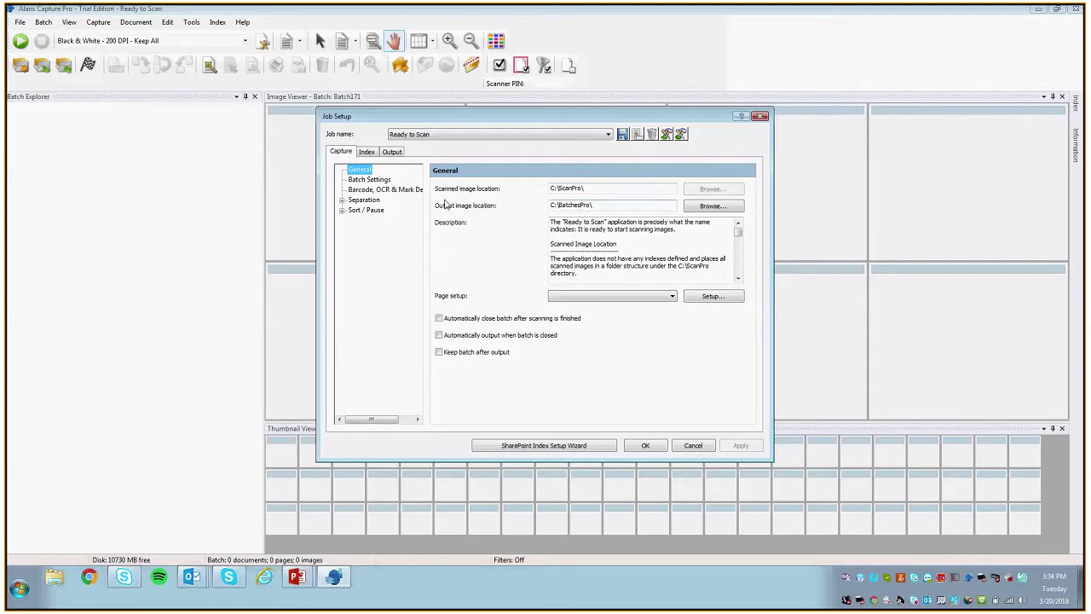
Step: Inspect the scanned image location path C:\ScanPro\ on the General page
key(Tab)
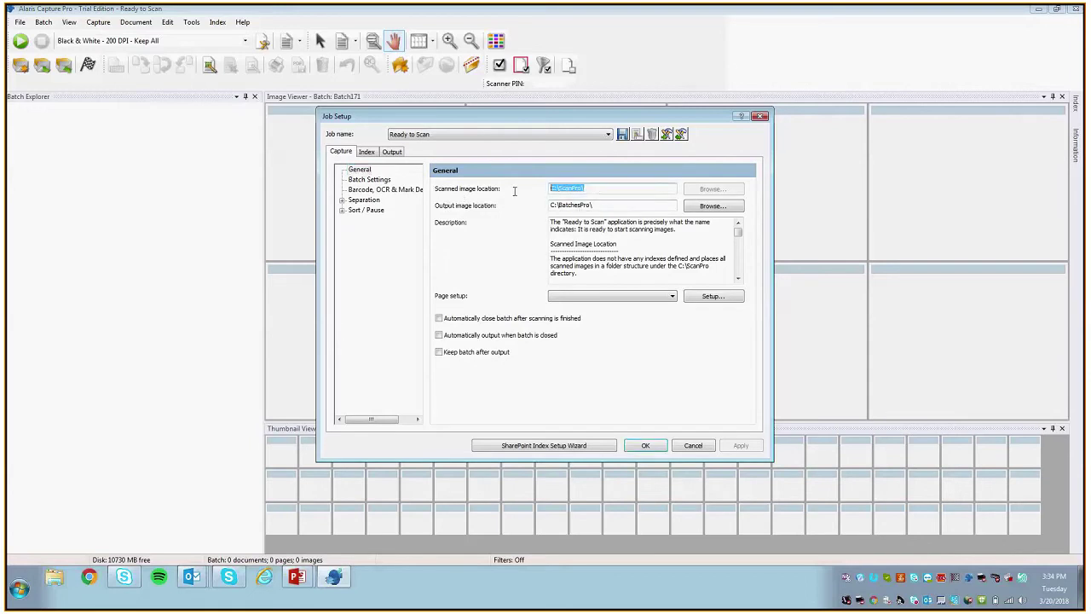
click(614, 190)
double_click(613, 190)
click(594, 188)
drag(598, 191, 533, 209)
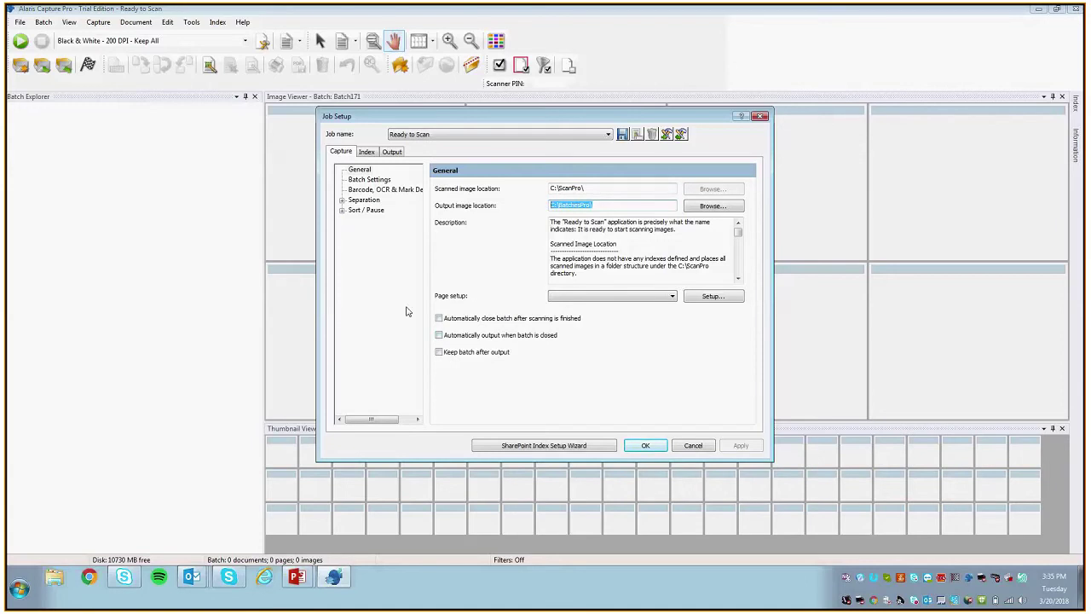
Step: Enable 'Keep batch after output' with automatic batch closing off, then show Barcode, OCR & Mark Detection
click(468, 317)
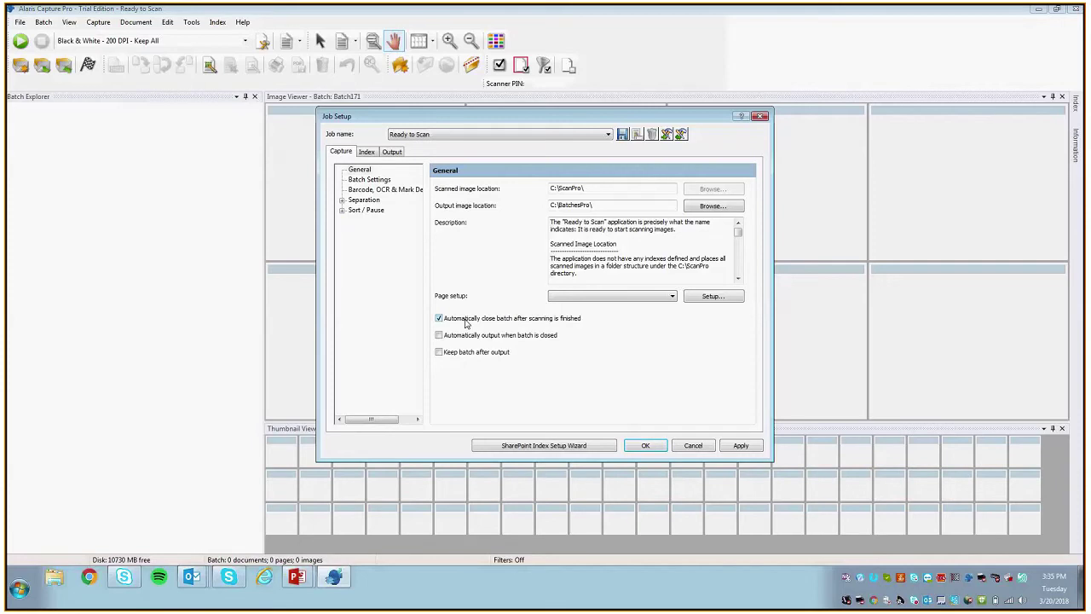
click(482, 319)
click(475, 352)
click(381, 180)
click(369, 171)
click(362, 190)
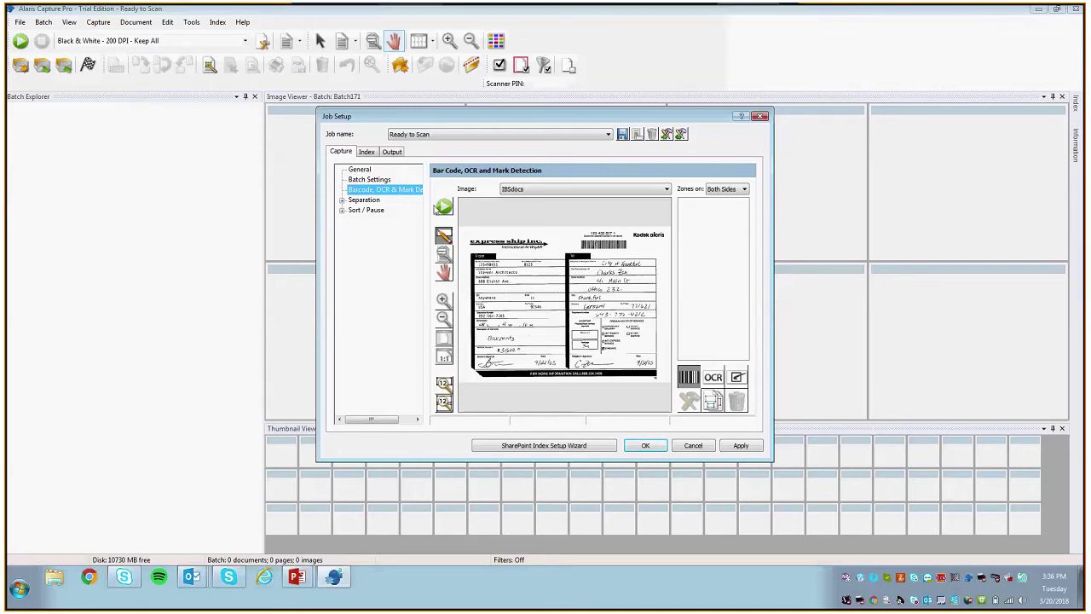
Step: Scan the sample ID card as a new template image named 'Mask 1'
click(442, 207)
text(Mask)
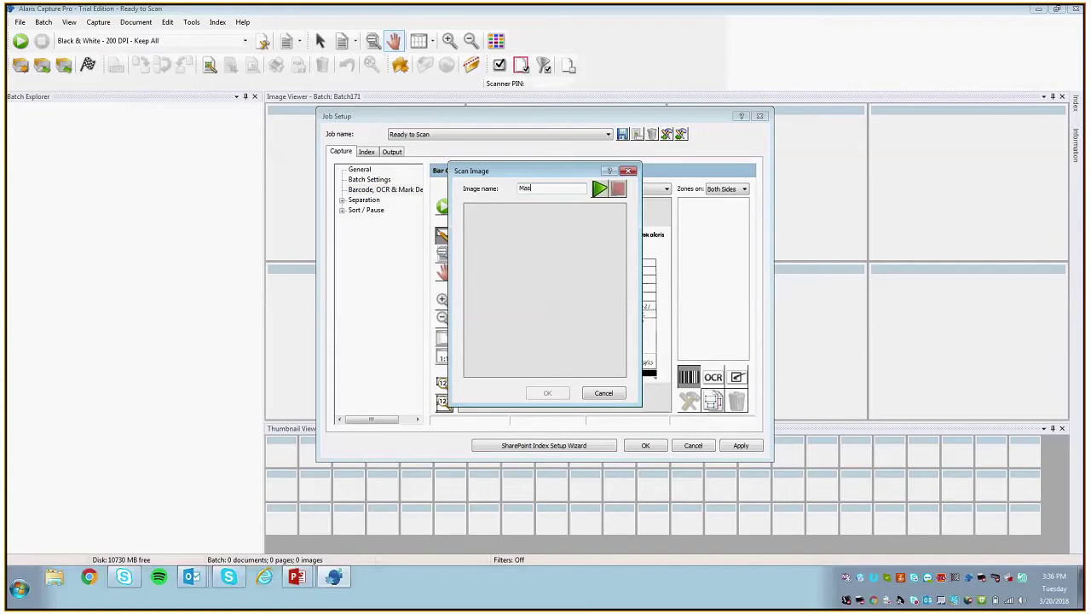
text( 1)
click(600, 189)
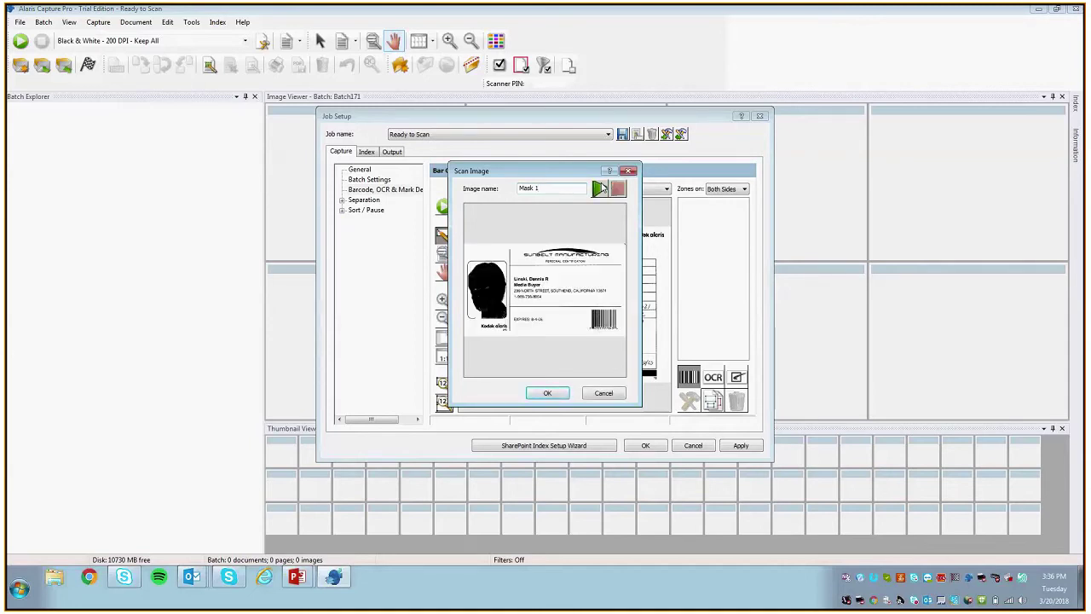
click(547, 393)
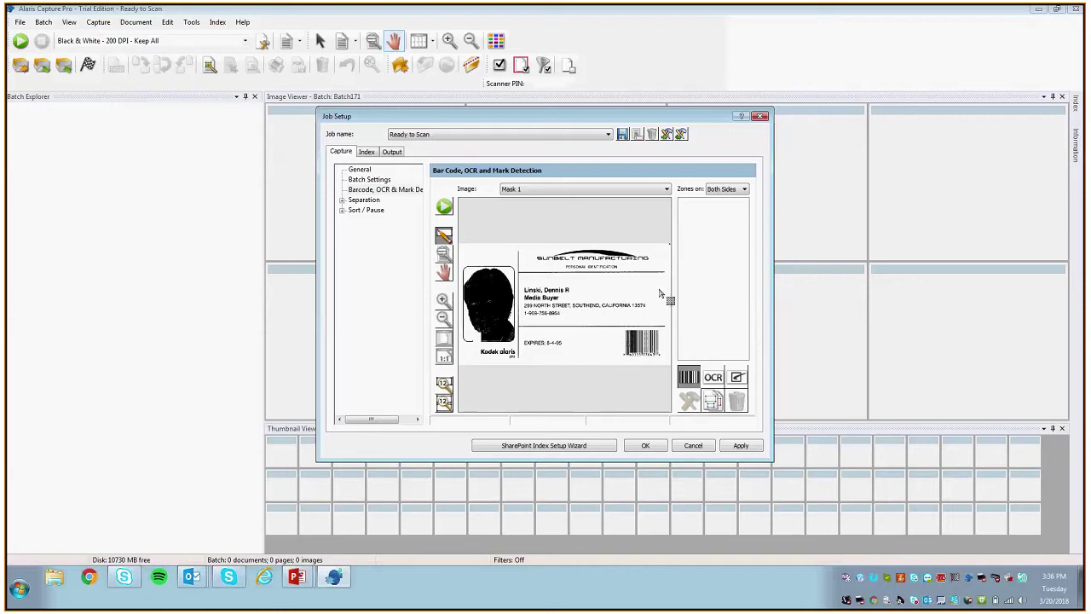
Step: Switch to OCR zone drawing and try outlining the card's name line, discarding the attempts
click(713, 376)
drag(522, 293, 576, 288)
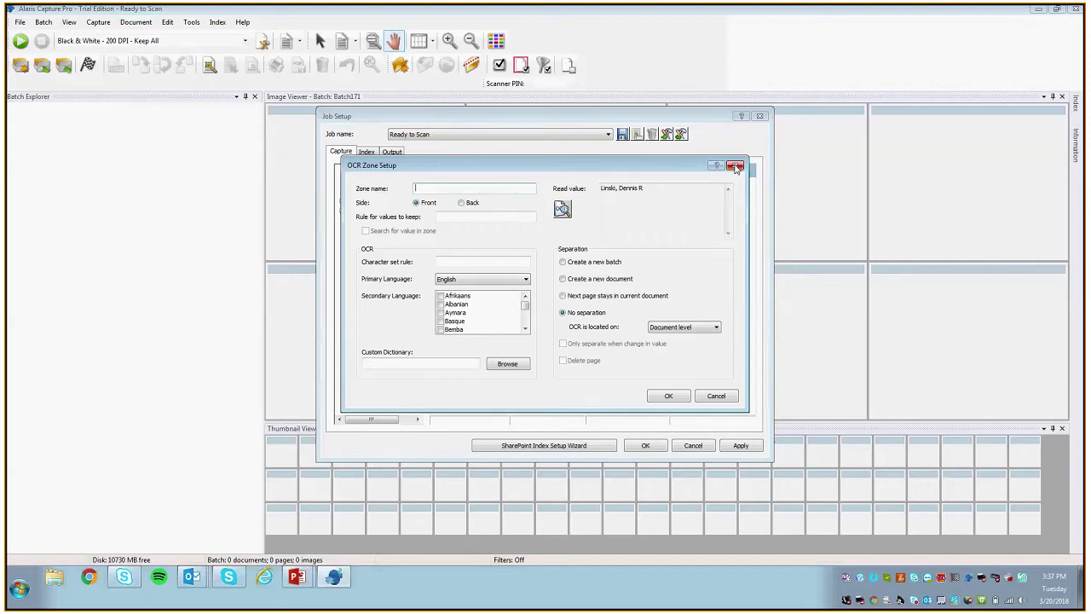
click(736, 166)
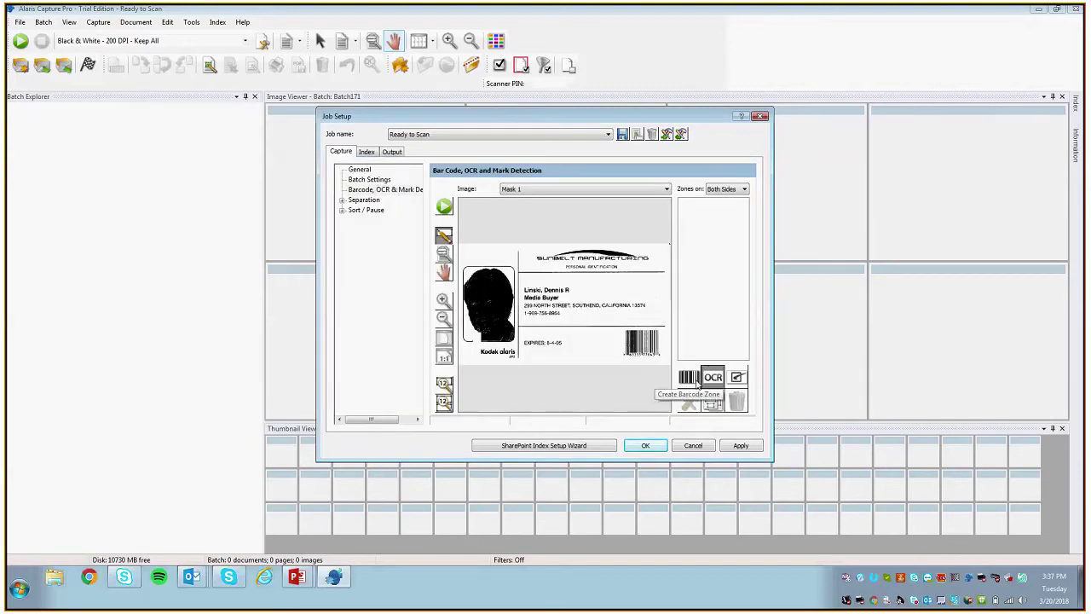
click(691, 382)
click(712, 380)
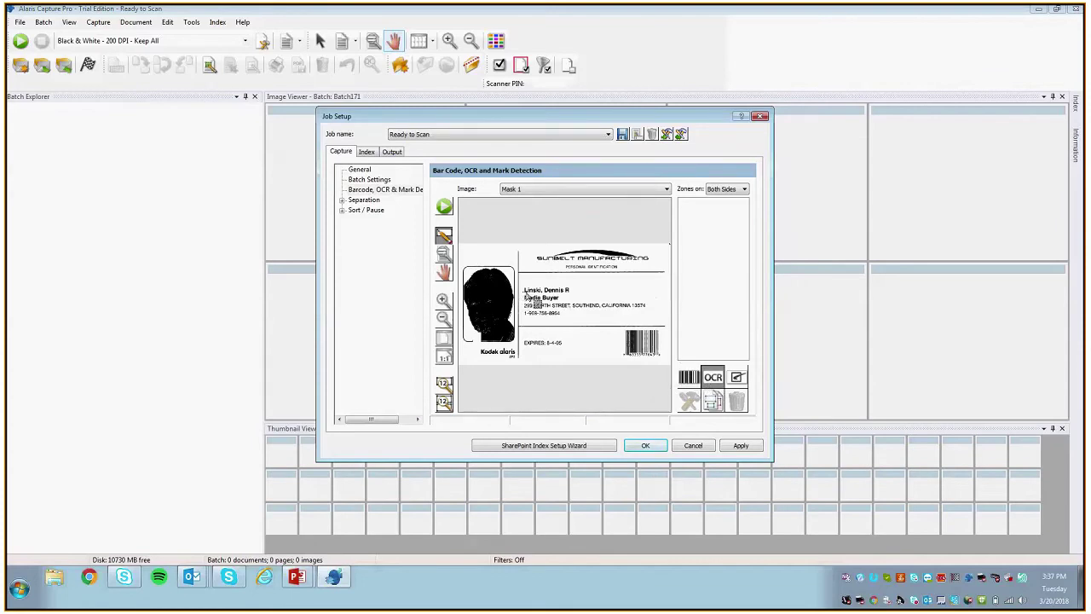
drag(522, 285, 578, 291)
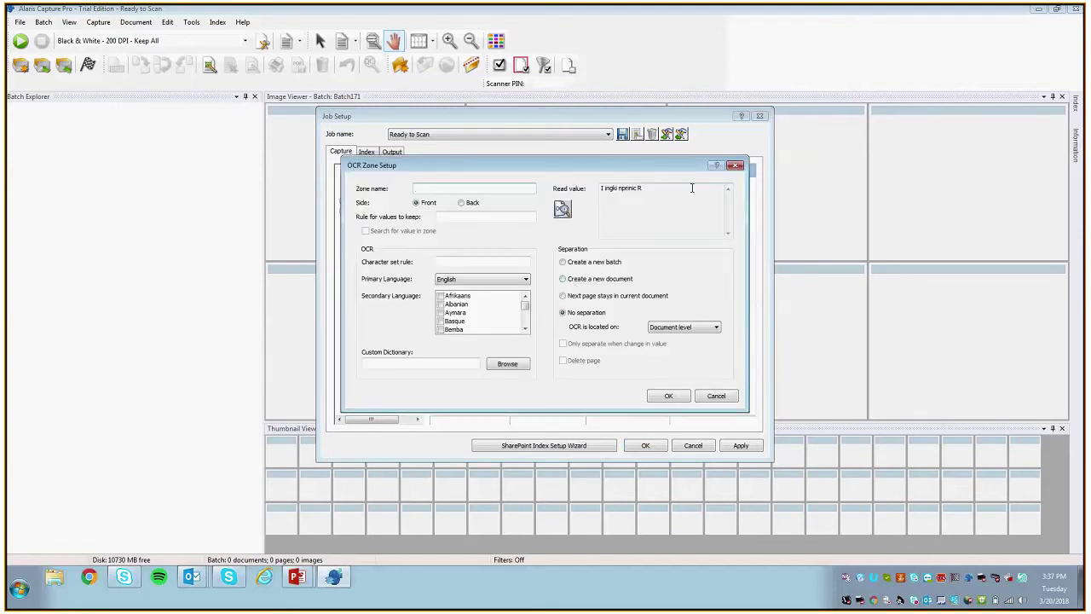
click(738, 166)
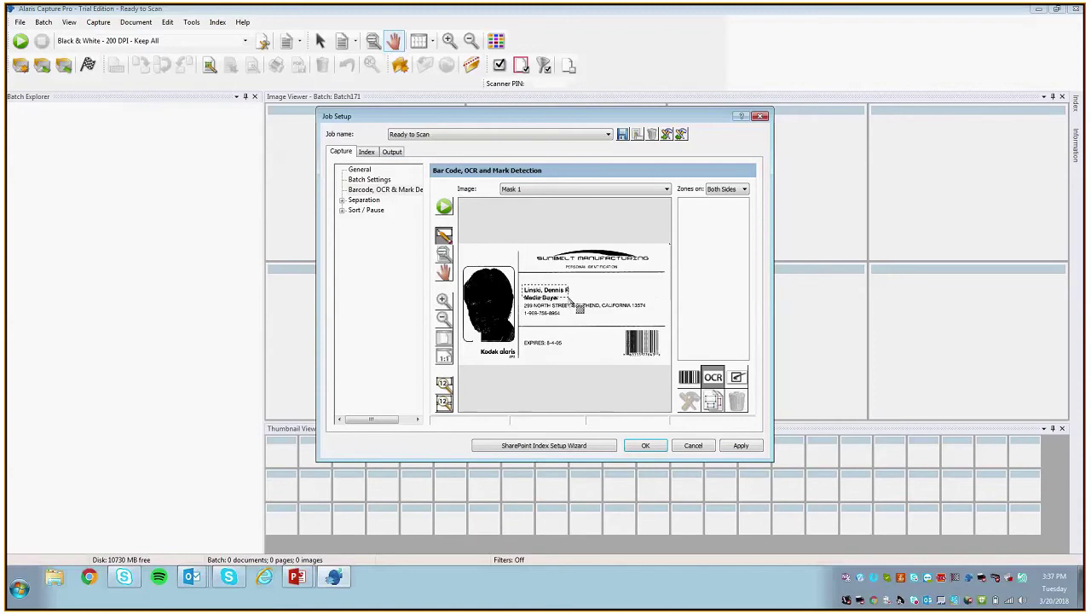
Step: Redraw the OCR zone around the name, label it 'Name', confirm, and apply the changes
drag(588, 309, 594, 307)
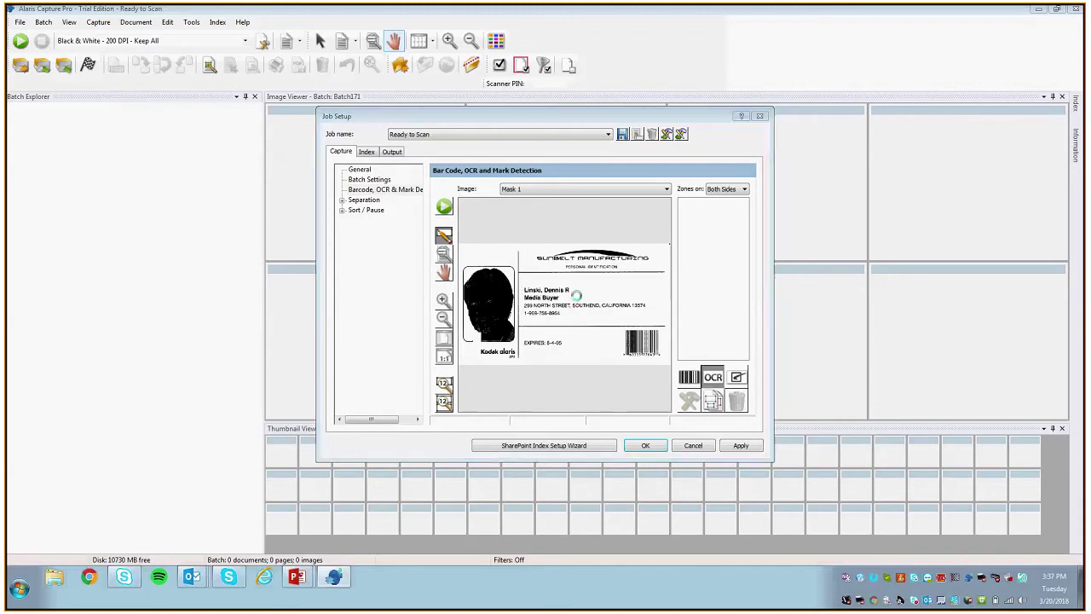
drag(665, 190, 601, 189)
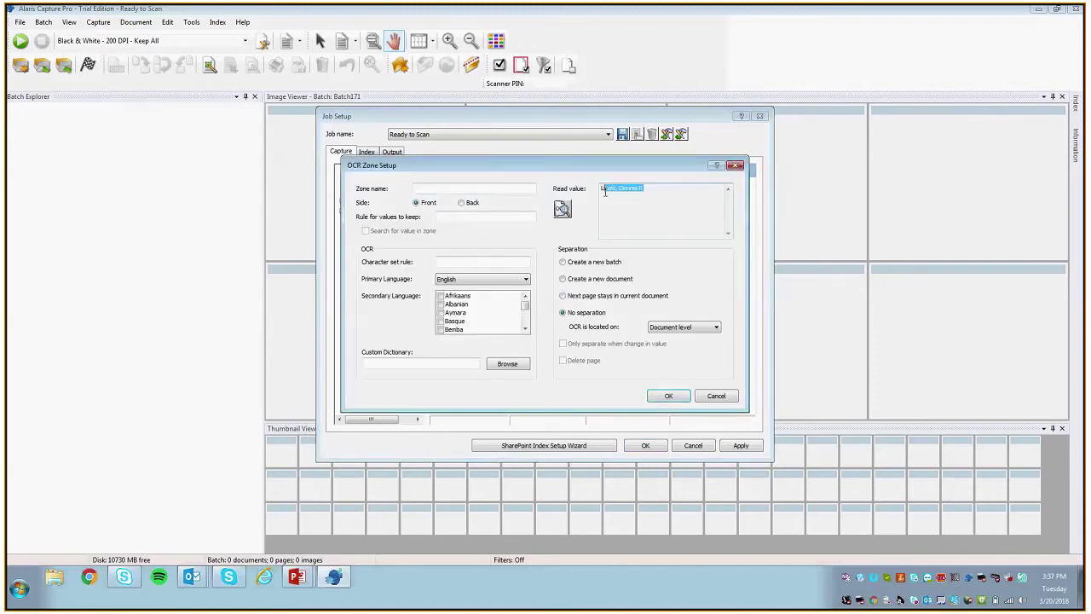
click(515, 188)
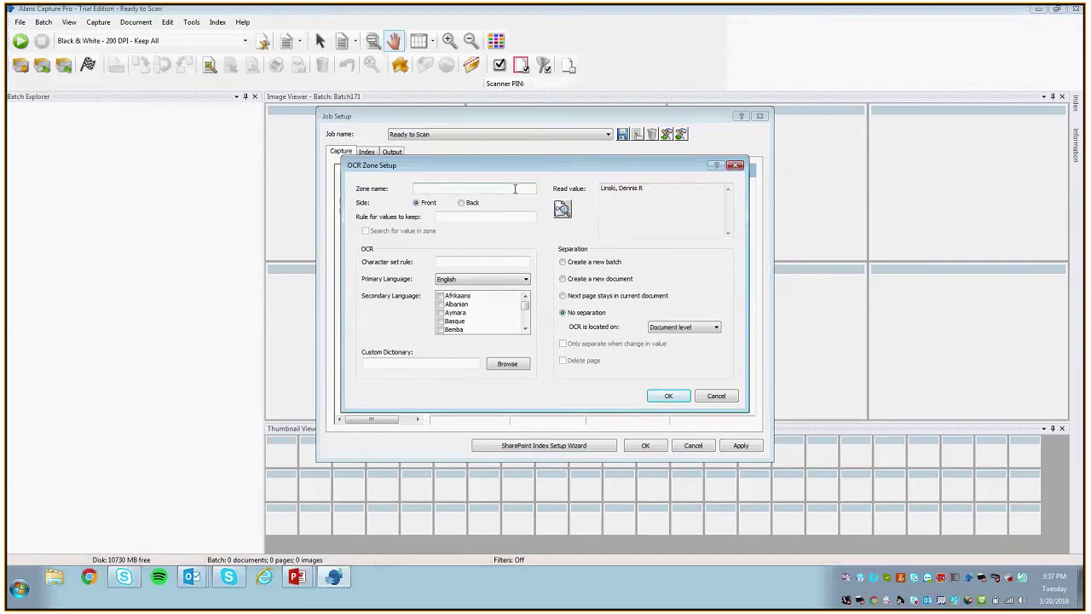
text(Name)
click(662, 395)
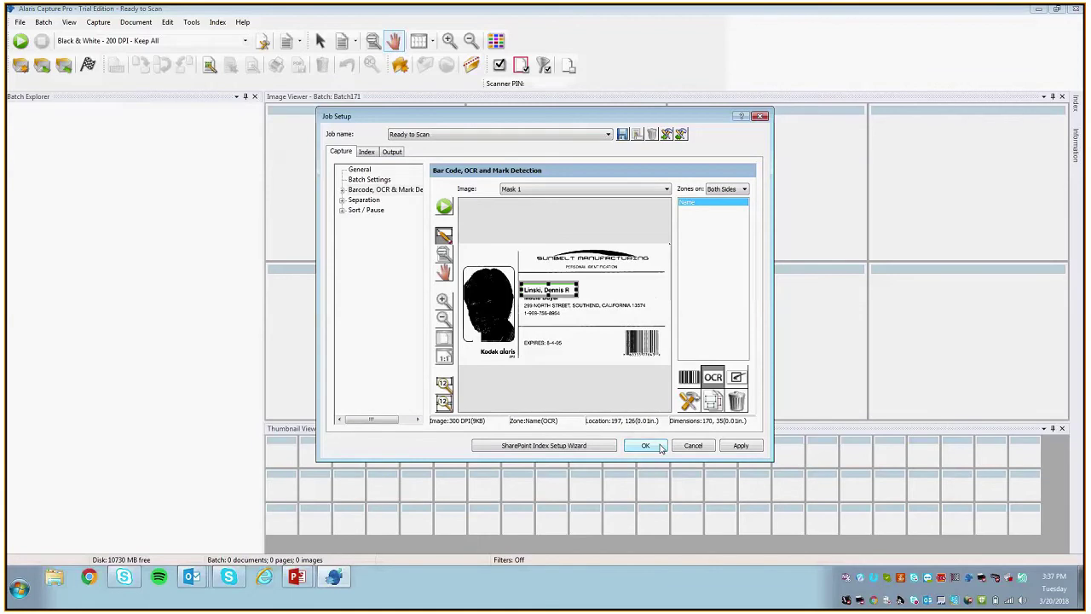
click(735, 446)
Step: Accept the existing-batches warning to apply the Name zone, then check the Index tab
click(588, 314)
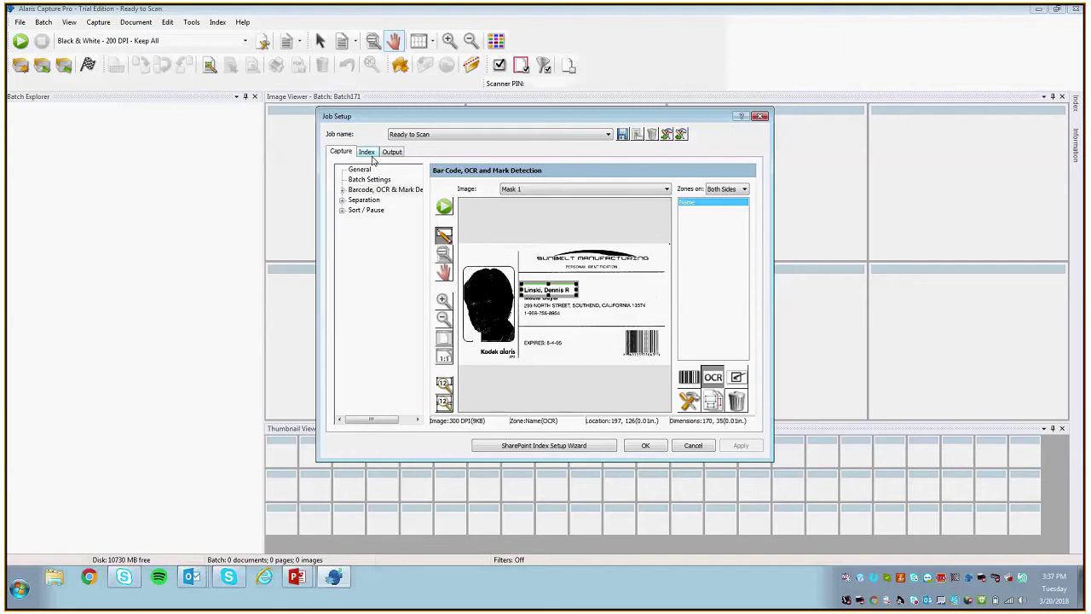
click(367, 153)
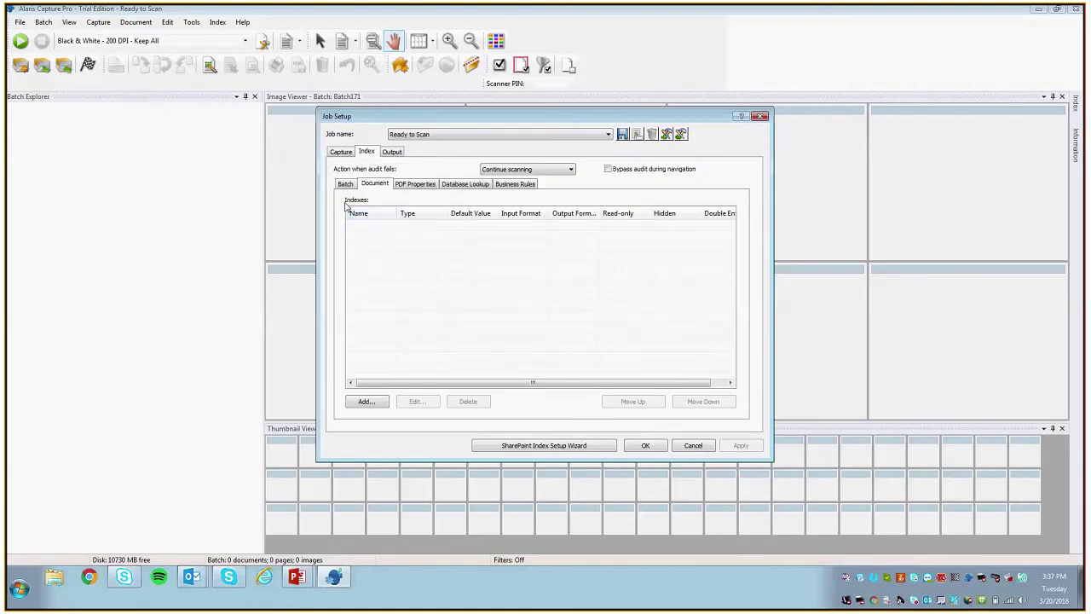
click(335, 153)
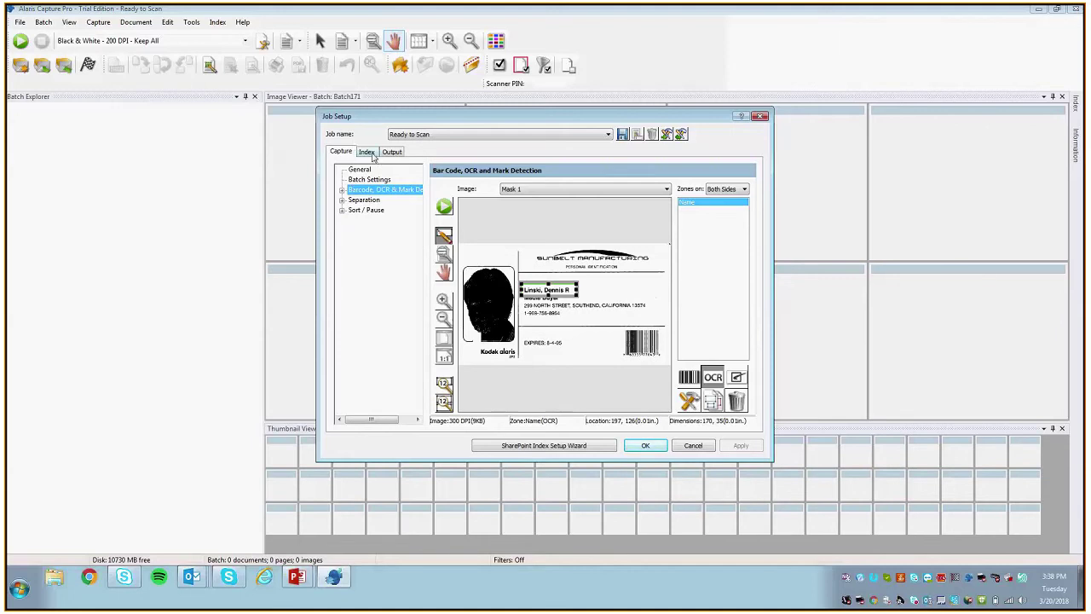
Step: Add a Single Value document index field labelled 'Nombre' on the Index tab
click(371, 154)
click(373, 185)
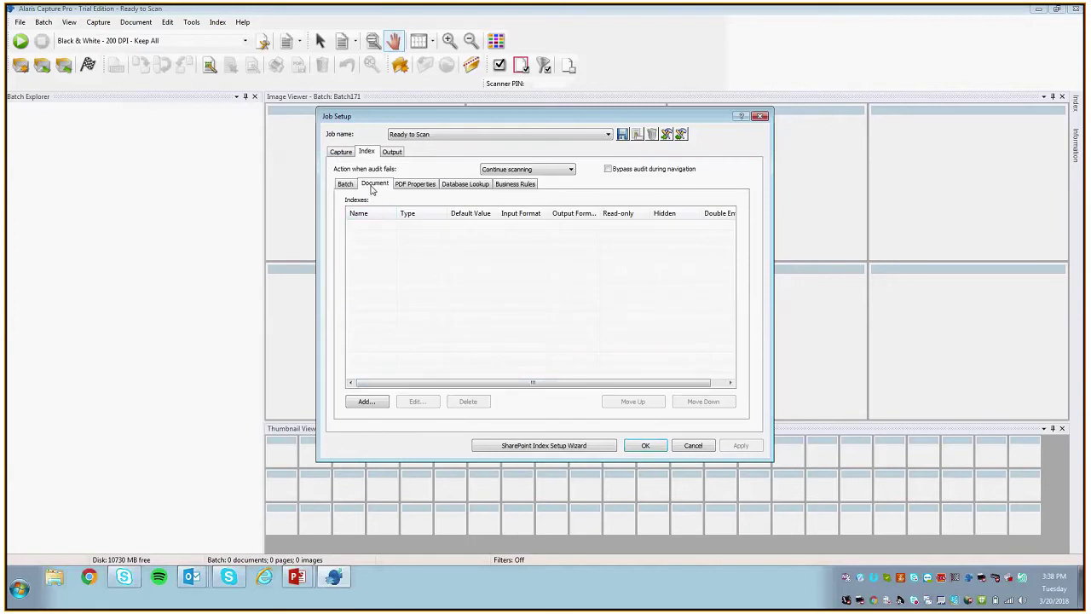
click(364, 402)
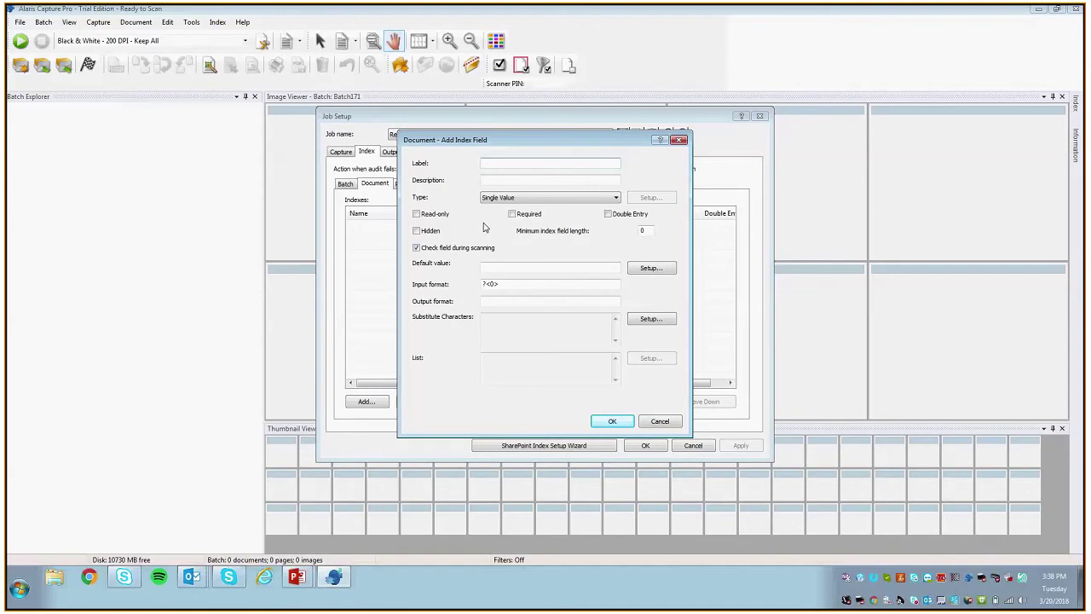
text(Nombre)
click(543, 268)
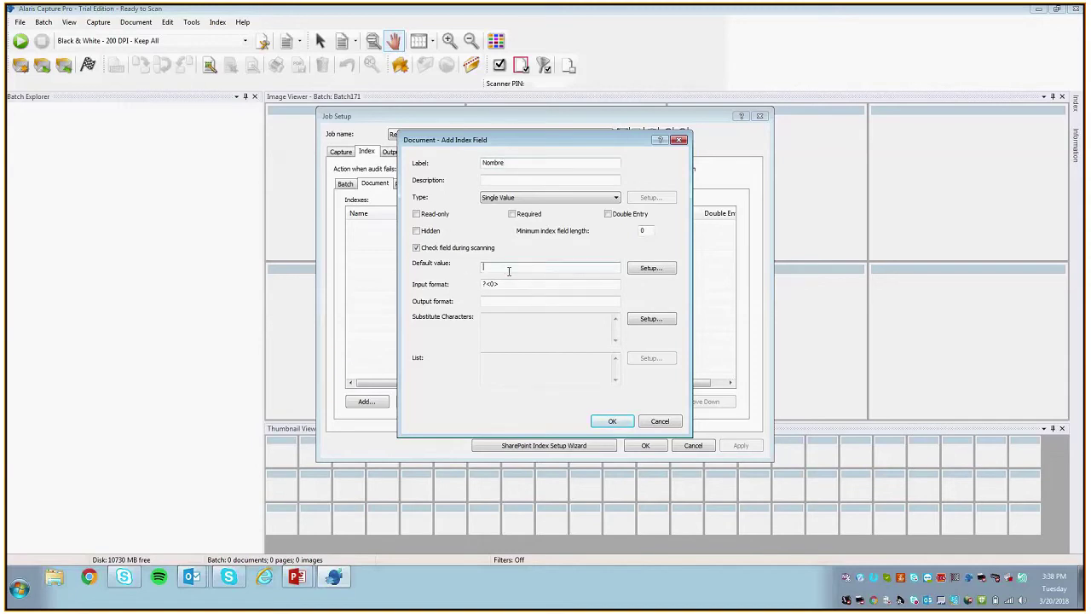
click(613, 421)
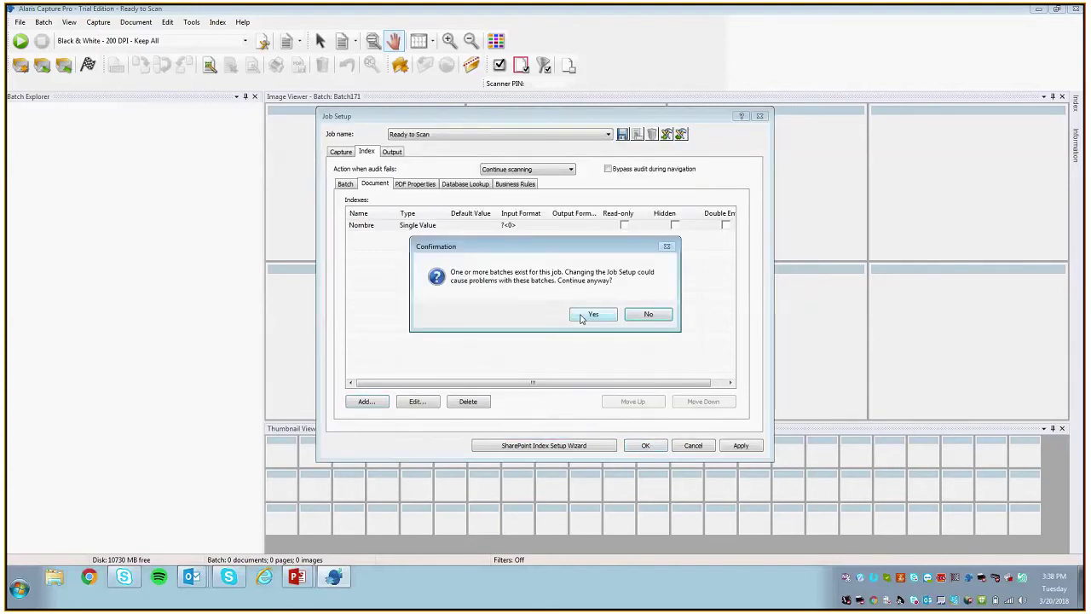
Step: After backing out of a first try, save the settings as job 'Ready to Scan 2' and close setup
click(646, 315)
click(623, 133)
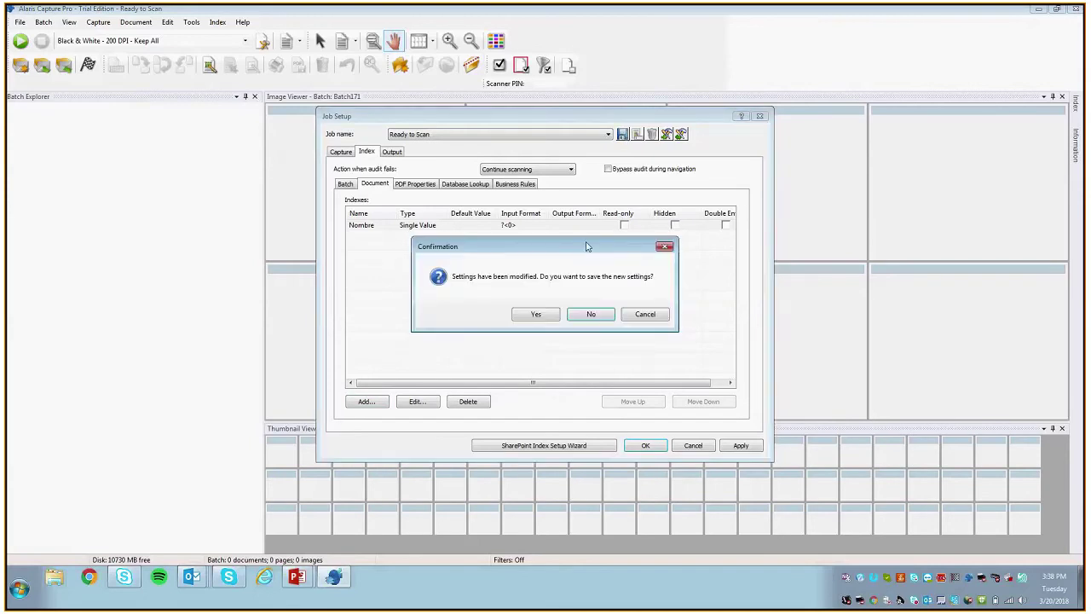
click(645, 314)
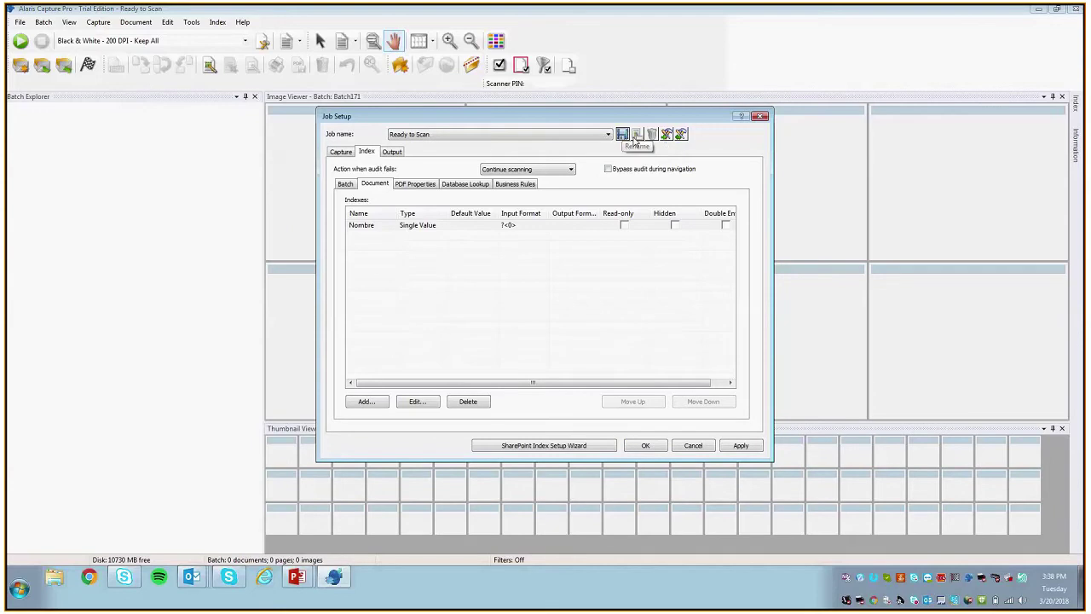
click(623, 137)
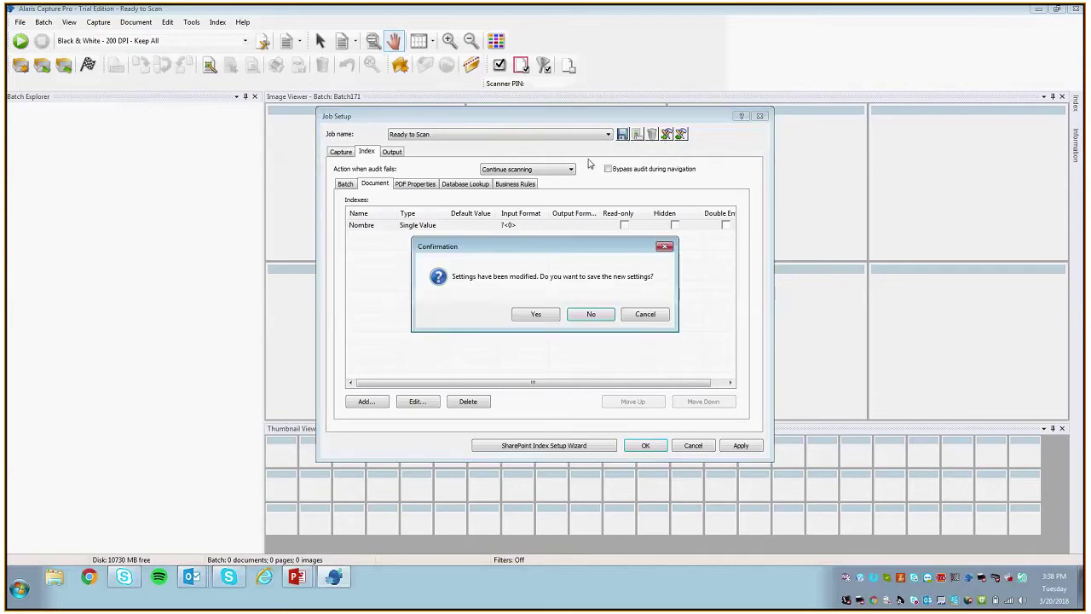
click(541, 316)
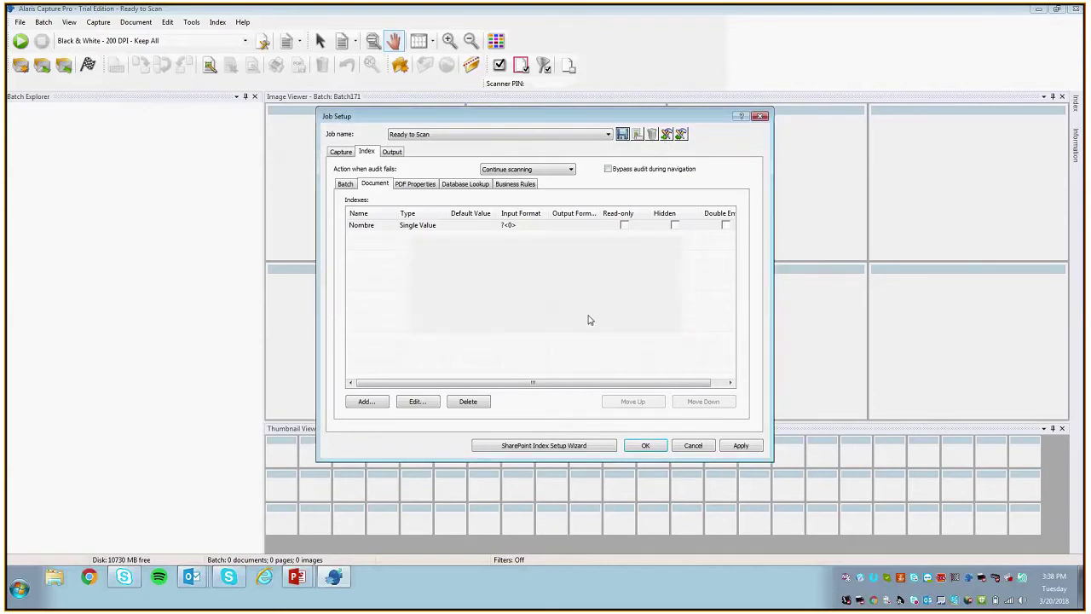
key(End)
text(2)
click(549, 312)
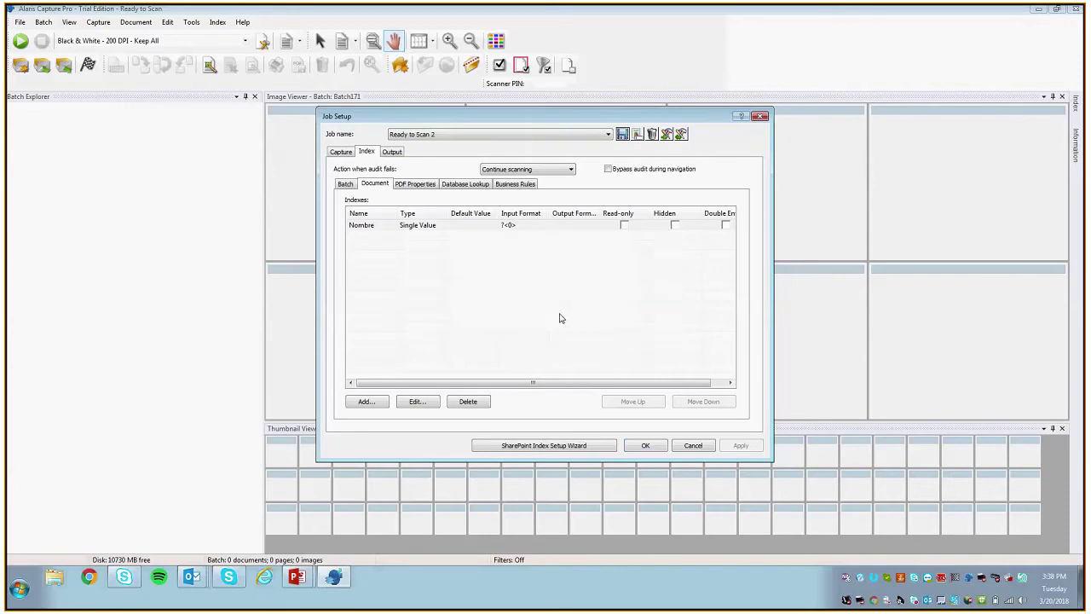
click(661, 453)
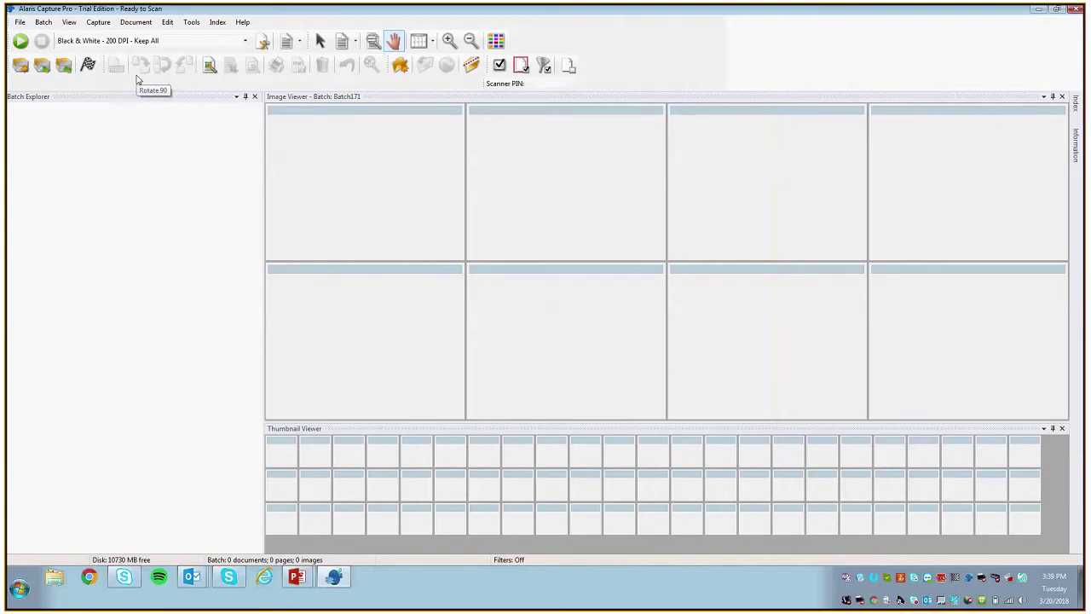
Step: Scan the ID card using the Color - 150 DPI - Keep All job
click(154, 40)
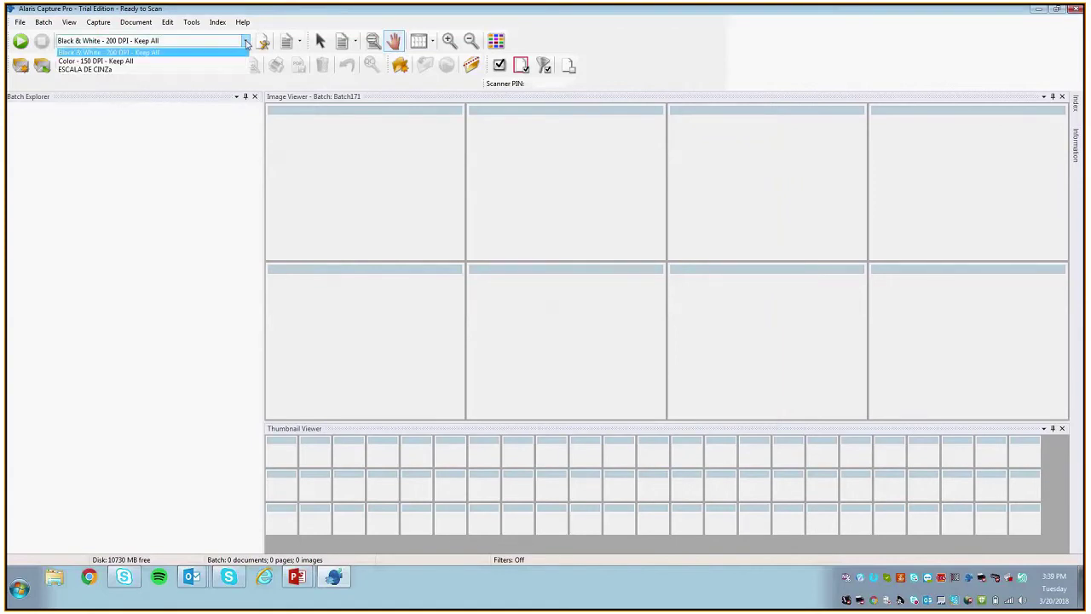
click(213, 67)
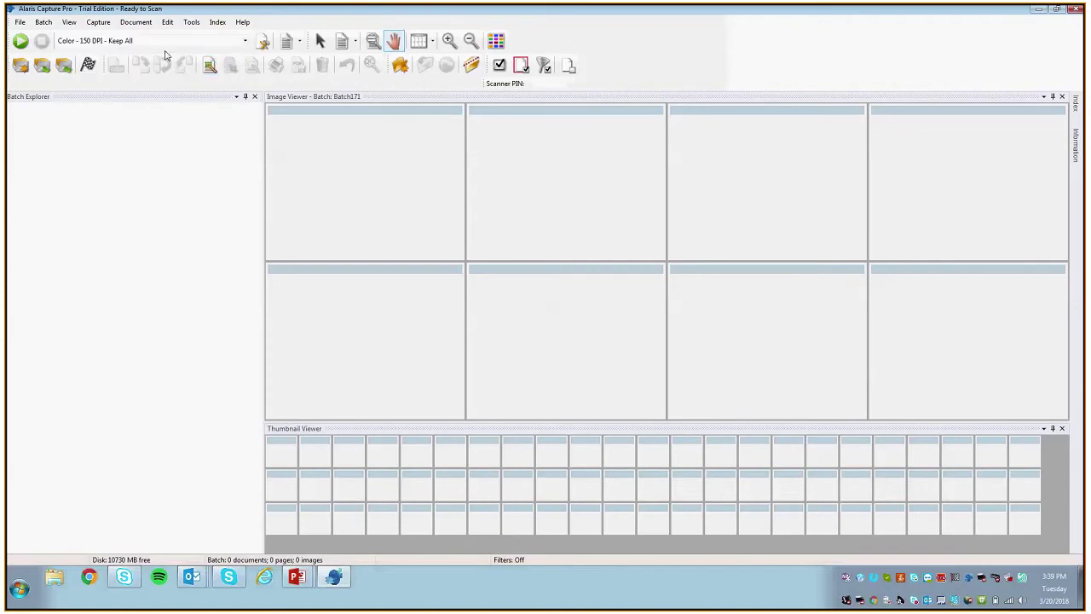
click(20, 41)
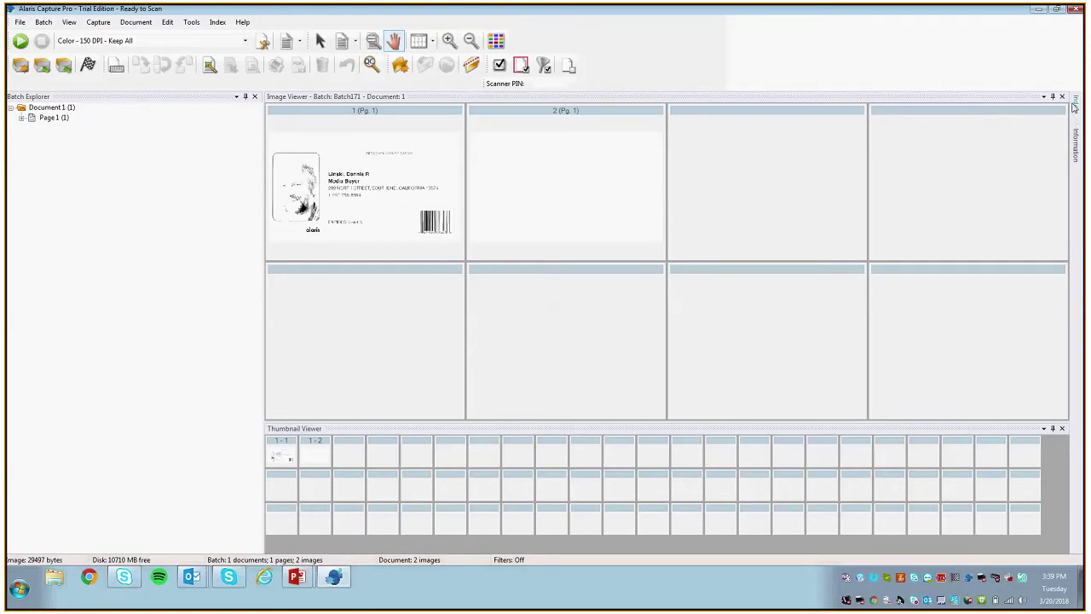
Step: Show and widen the Index panel, select Nombre, and enter indexing mode
click(1075, 102)
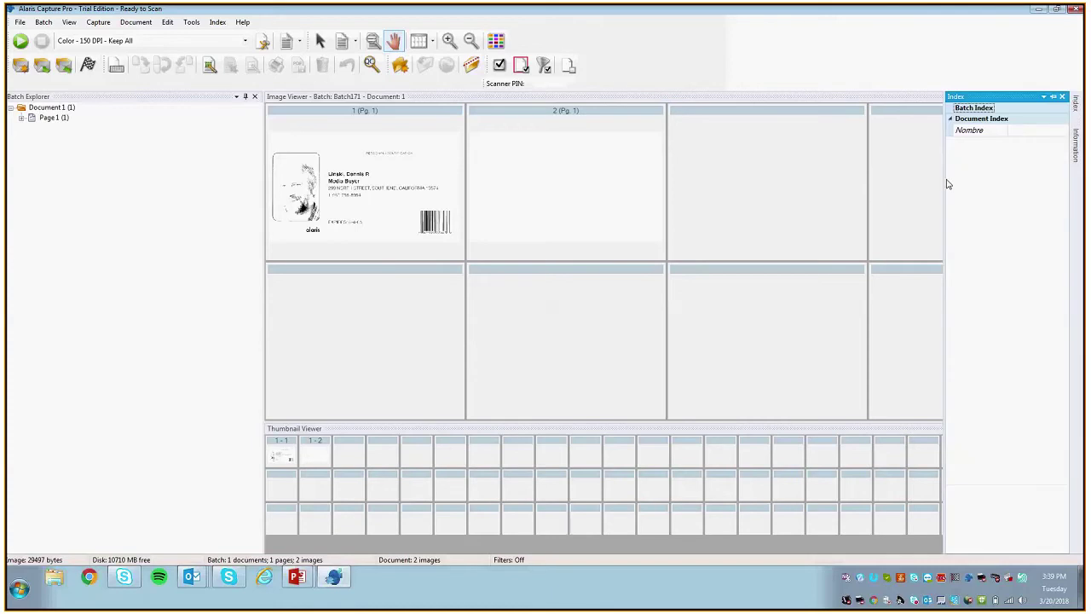
drag(944, 182, 841, 181)
click(947, 131)
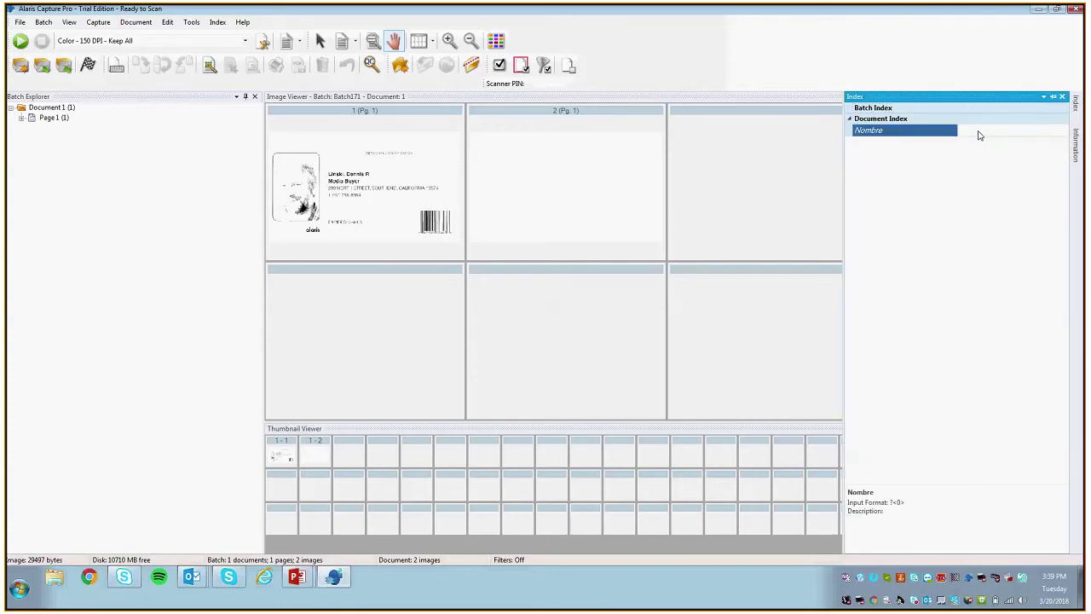
click(218, 22)
click(234, 34)
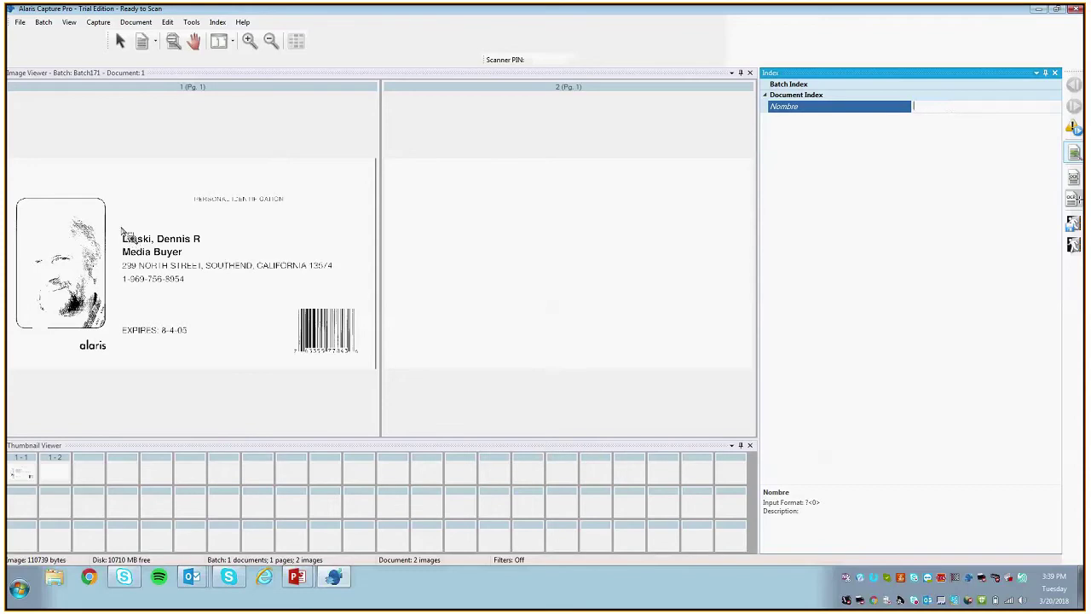
Step: Enter the cardholder's name from the card as the Nombre value
drag(122, 228, 204, 246)
drag(121, 218, 160, 226)
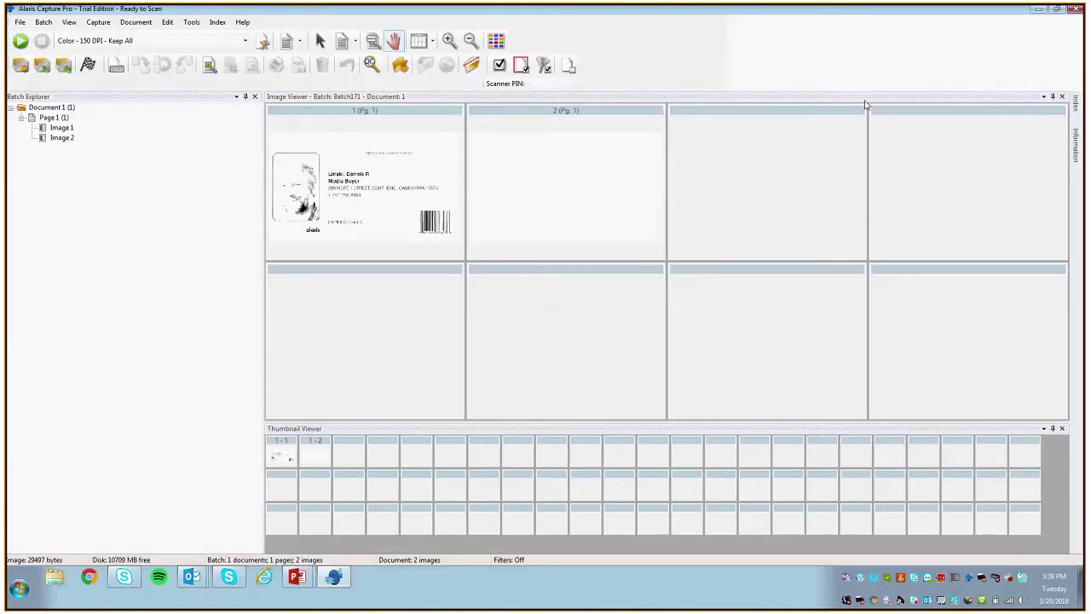
mouse_move(1074, 102)
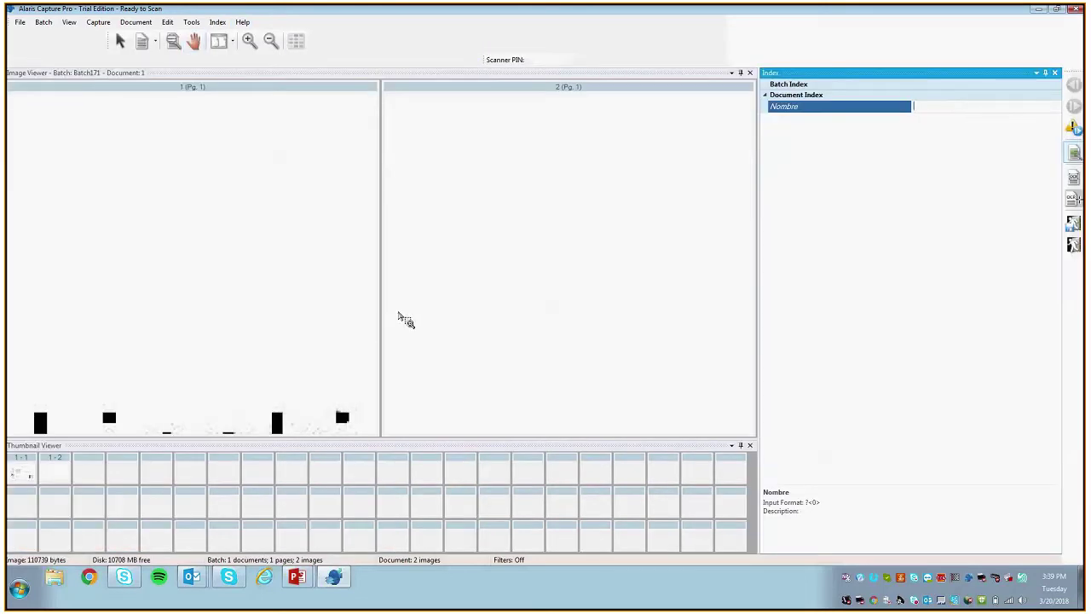
drag(341, 440, 316, 442)
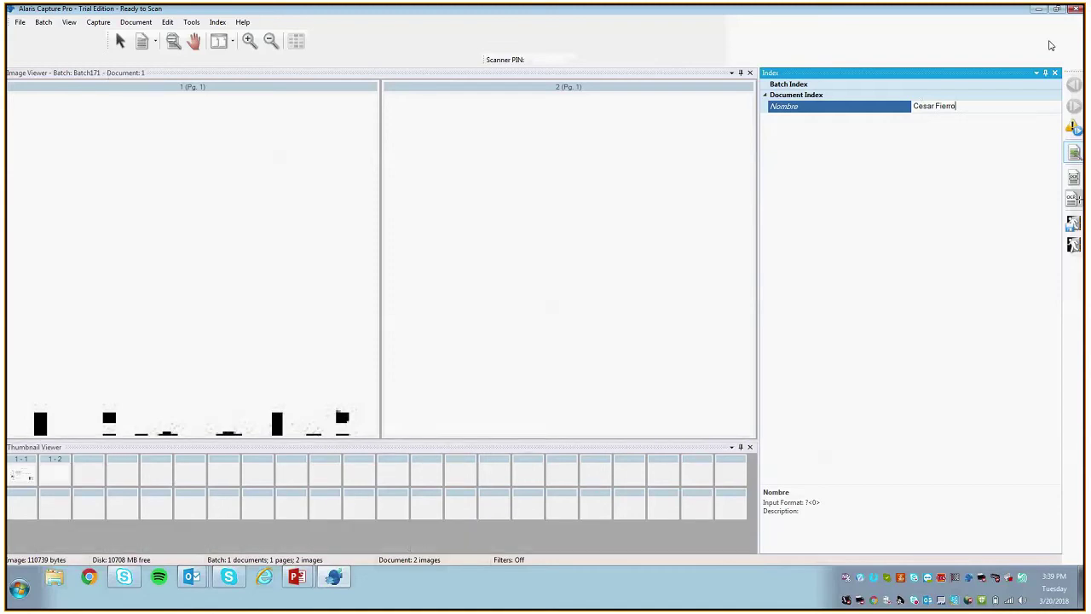
Step: Finish indexing and reopen Job Setup from the File menu
click(1055, 72)
click(20, 21)
click(30, 36)
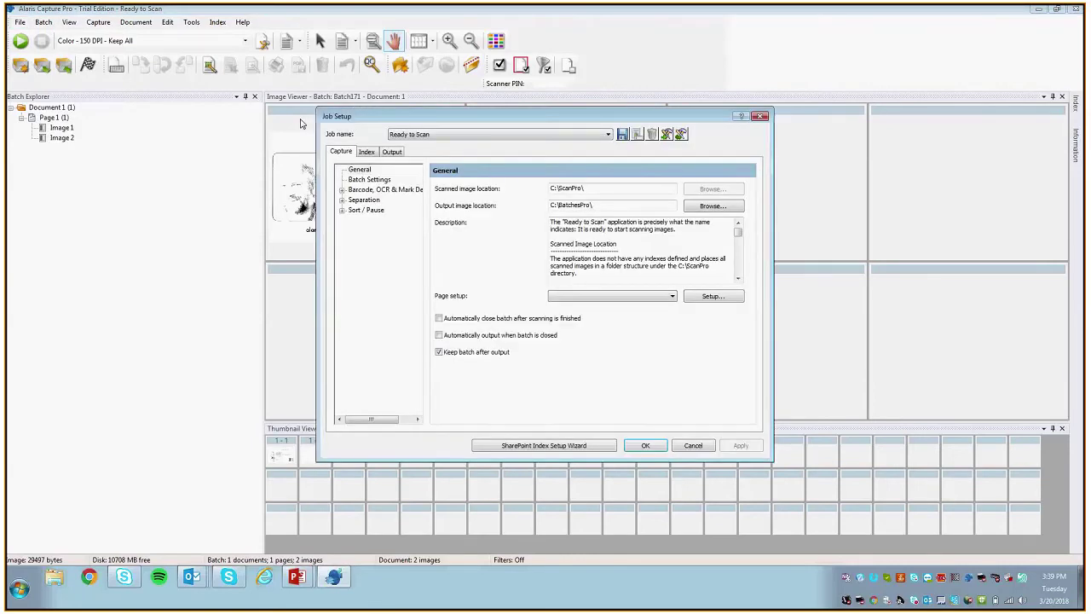
Step: Set the Nombre index field's default value to the OCR Name item (<ocr.Name>)
click(380, 190)
click(367, 150)
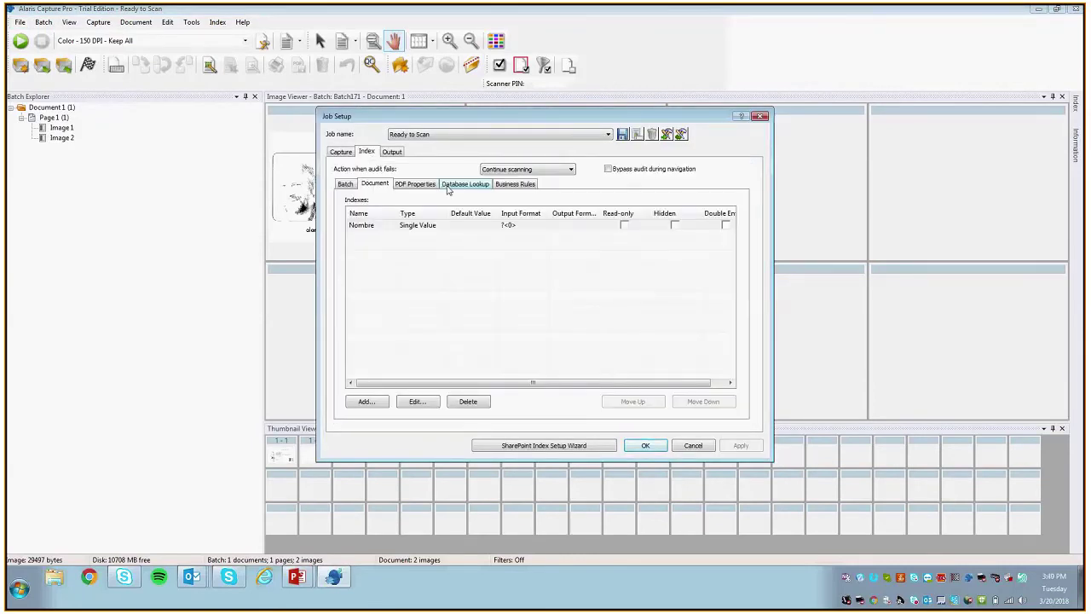
click(384, 227)
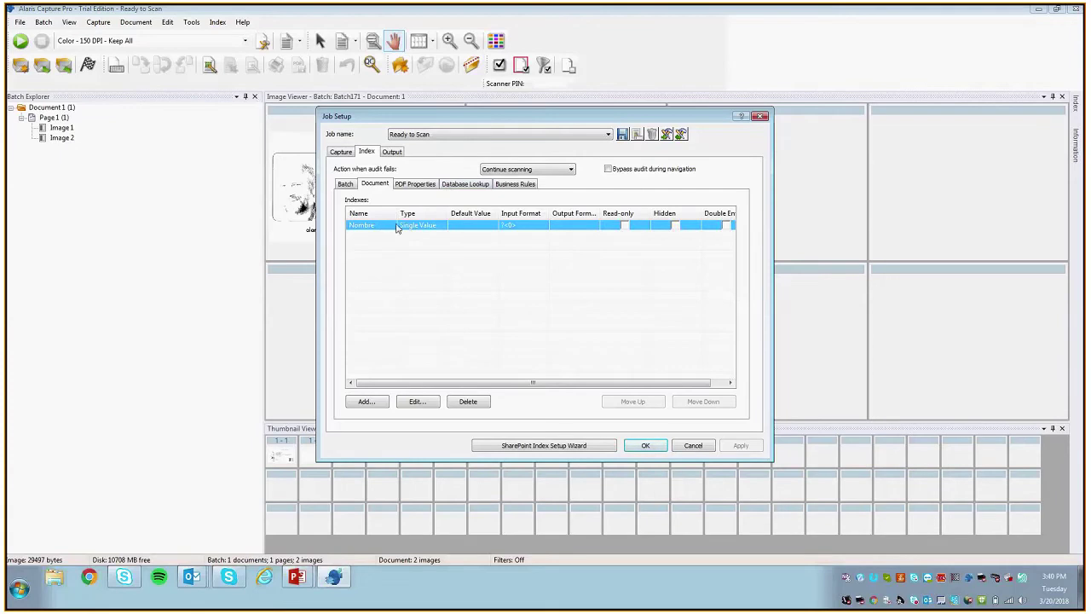
double_click(466, 227)
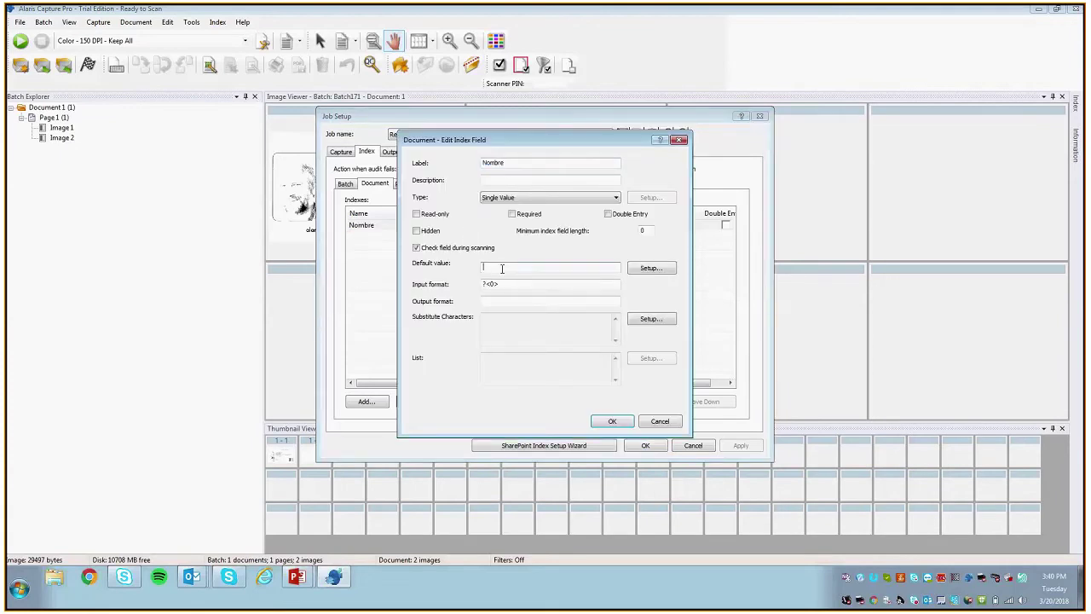
click(651, 267)
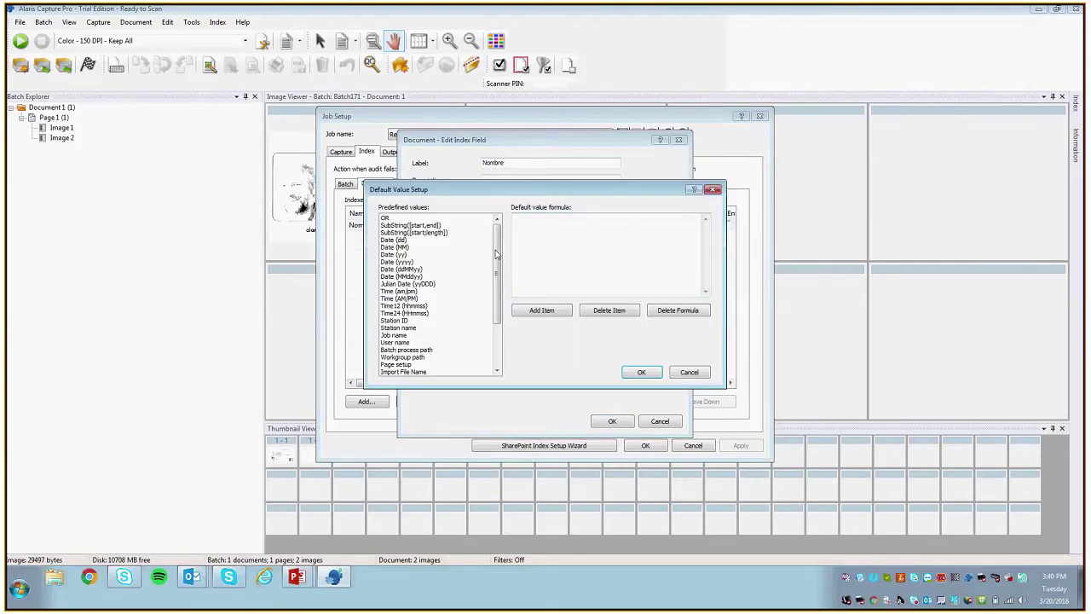
drag(499, 255, 502, 330)
click(401, 372)
click(407, 364)
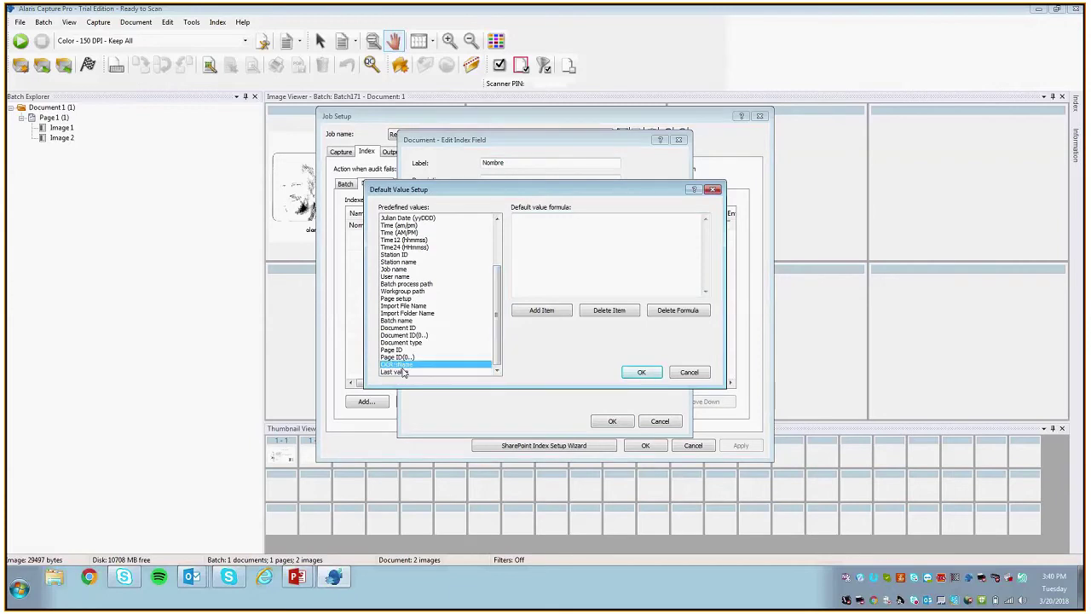
click(541, 310)
click(625, 374)
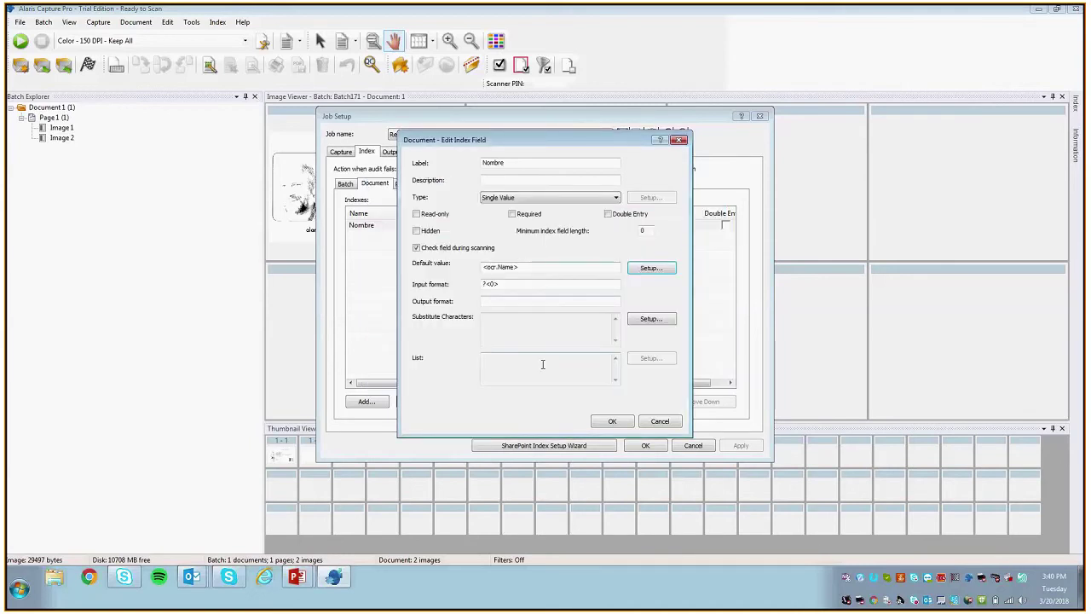
key(Return)
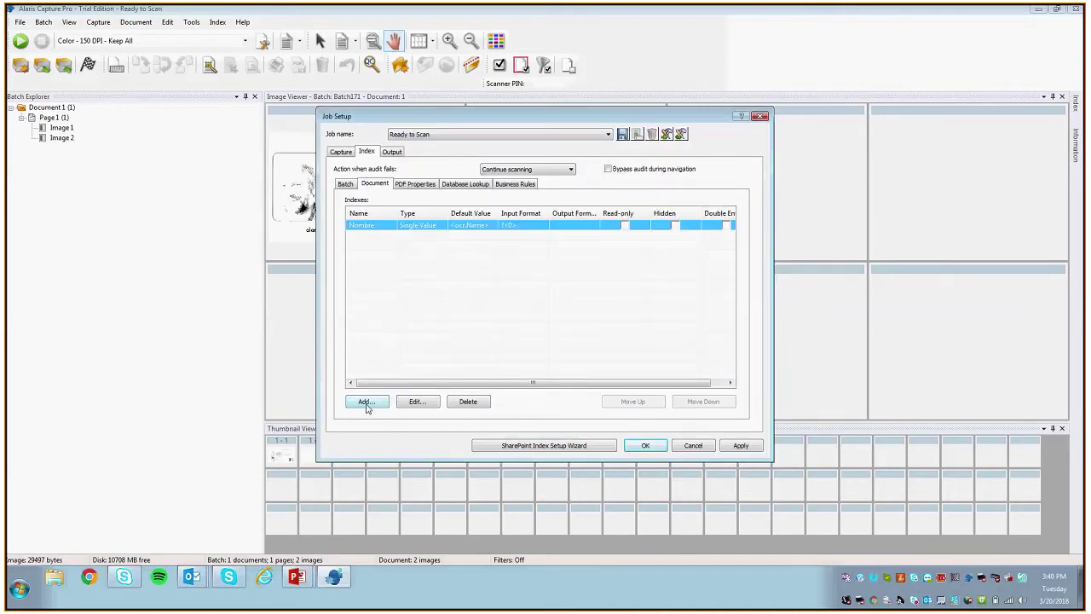
Step: Add a new index field labelled Date
click(366, 403)
text(Fel)
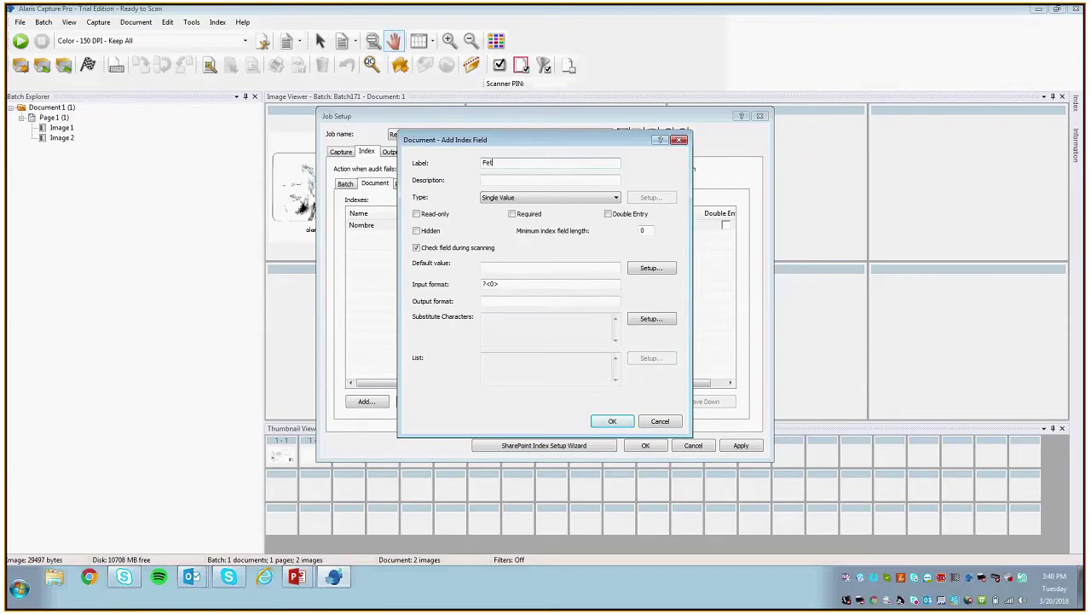
key(BackSpace)
text(Date)
click(618, 270)
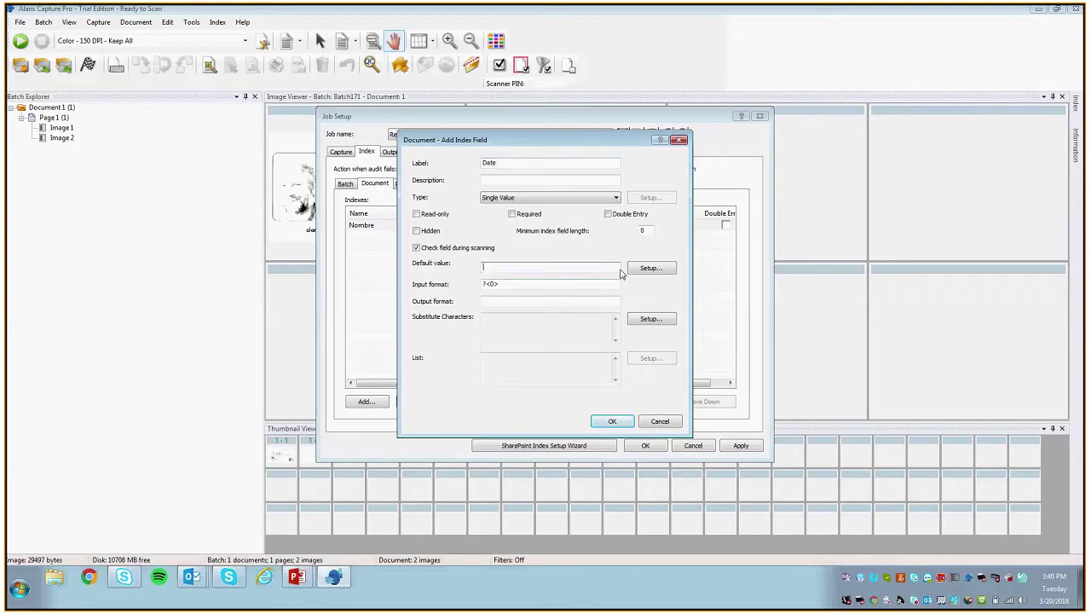
Step: Default Date to <sys.date:MMddyy>, save the field and job setup, confirming the change
click(650, 268)
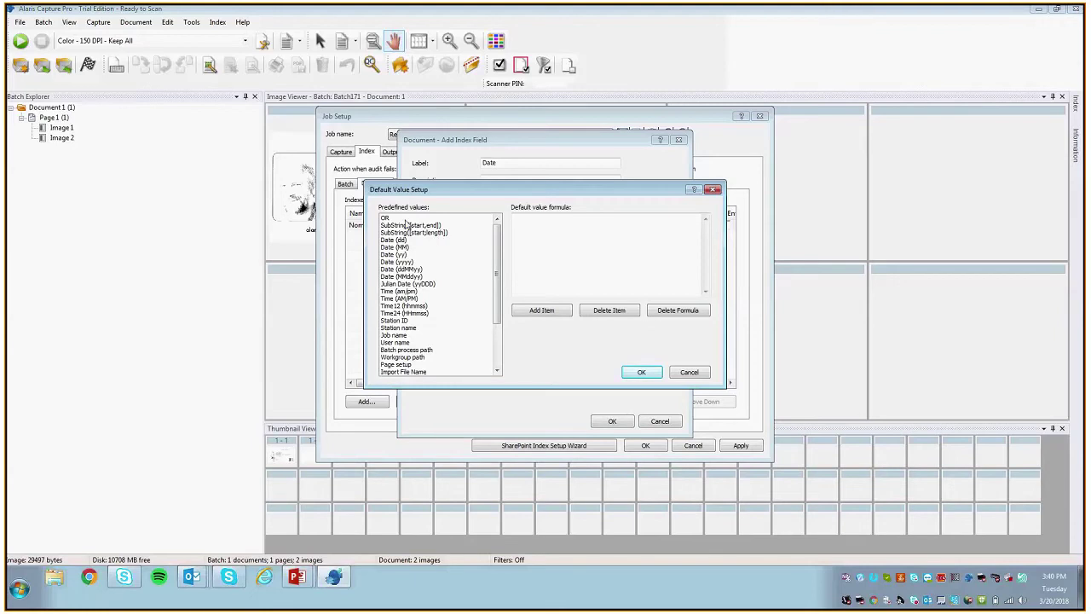
drag(498, 255, 500, 309)
scroll(498, 309, up, 3)
click(400, 277)
click(536, 310)
click(641, 372)
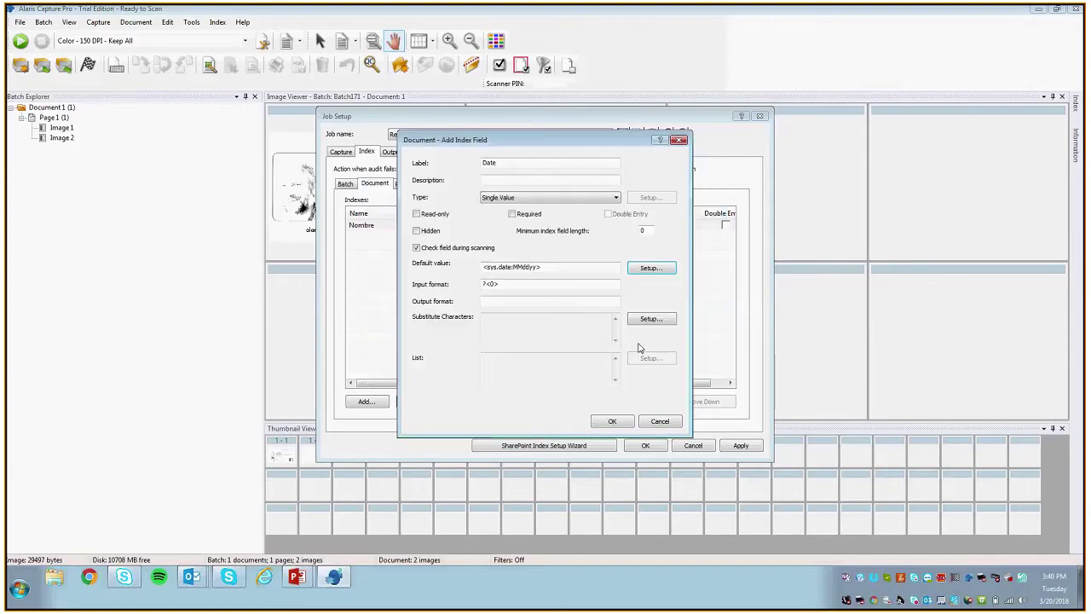
click(623, 425)
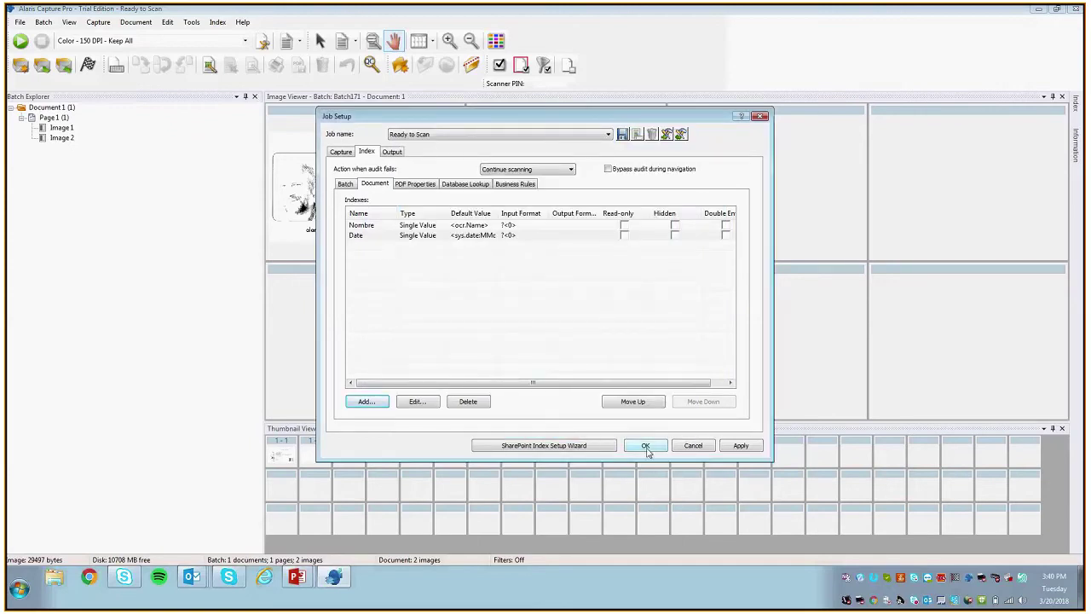
click(645, 447)
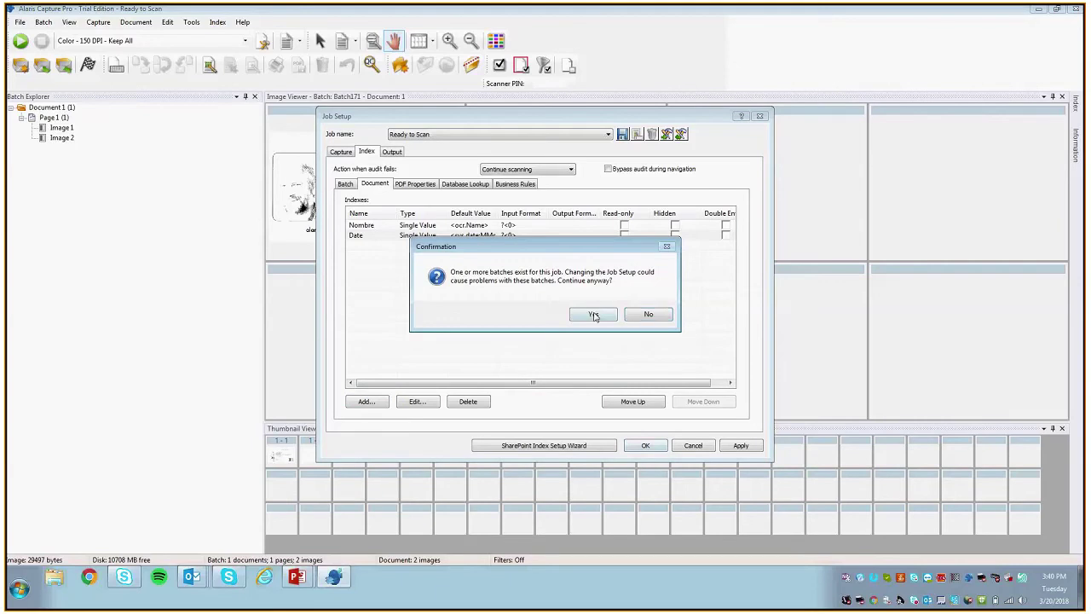
click(594, 315)
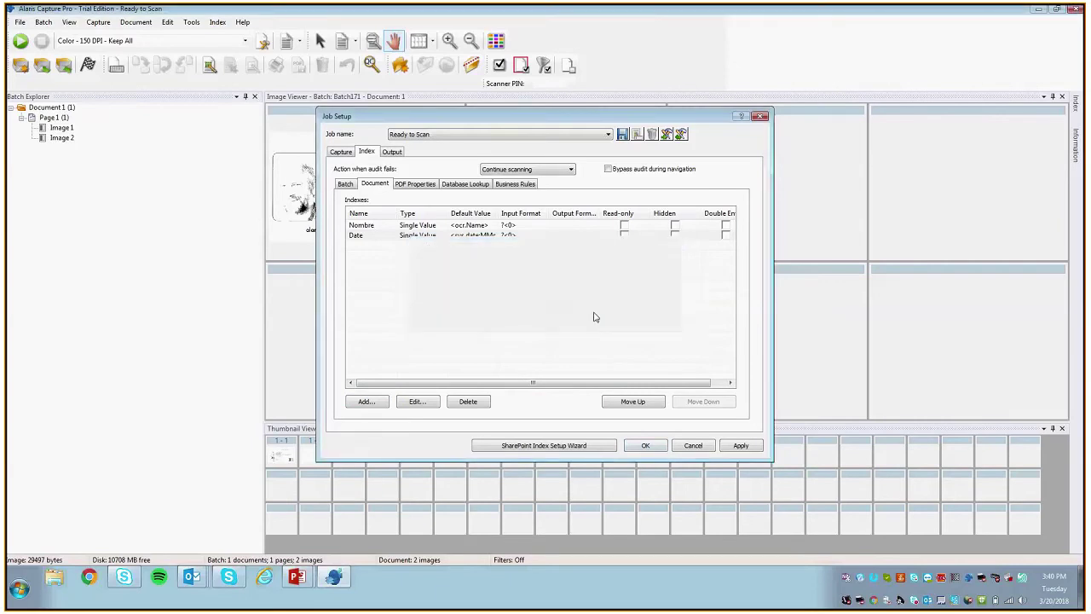
Step: Create a new batch for the Ready to Scan 2 job and scan the ID card
click(20, 65)
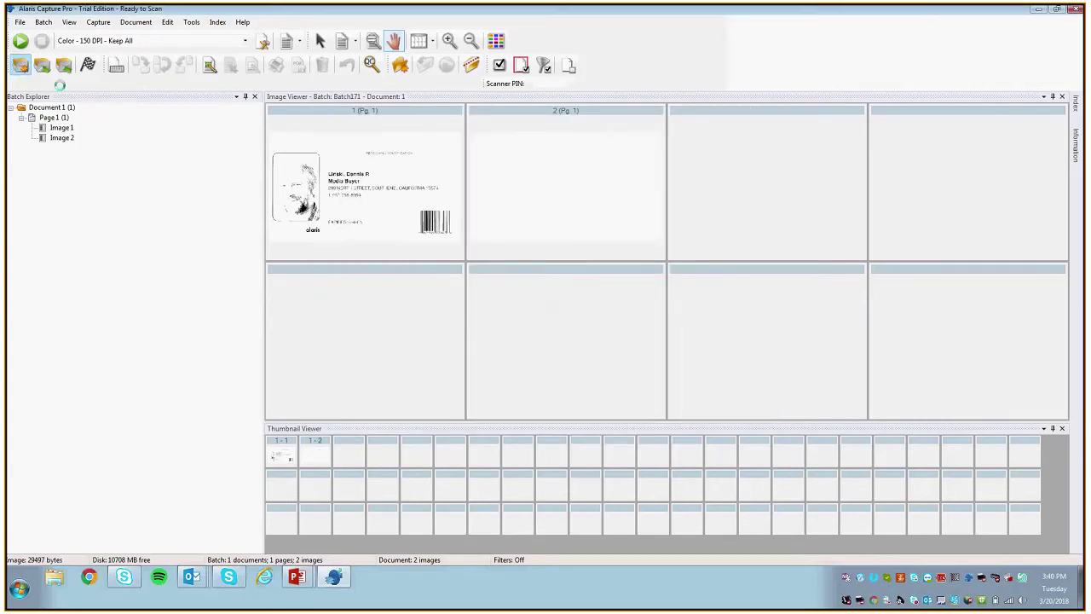
click(600, 262)
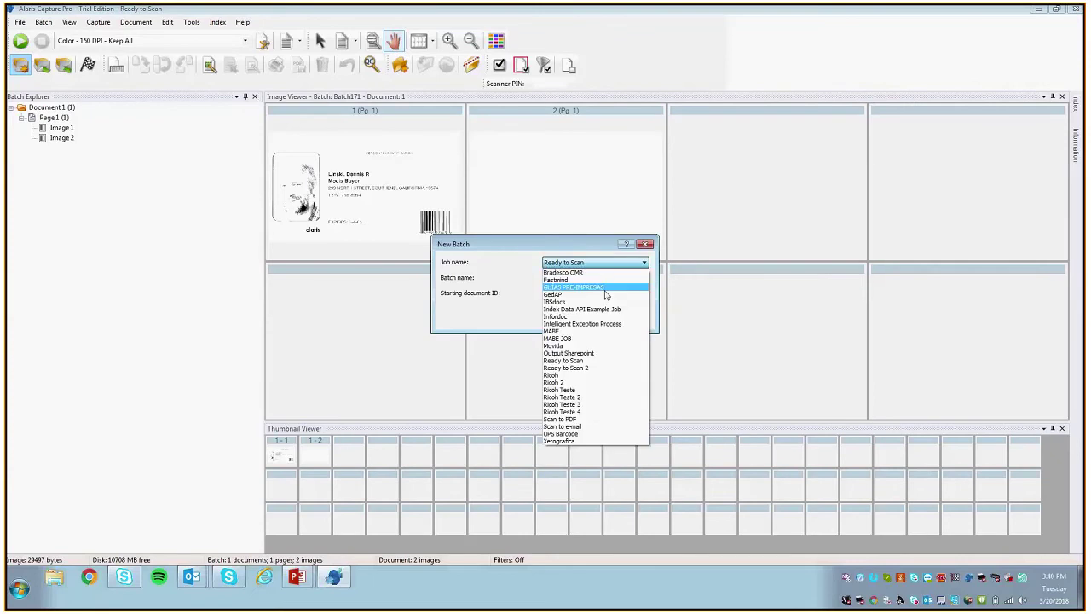
click(601, 367)
click(573, 314)
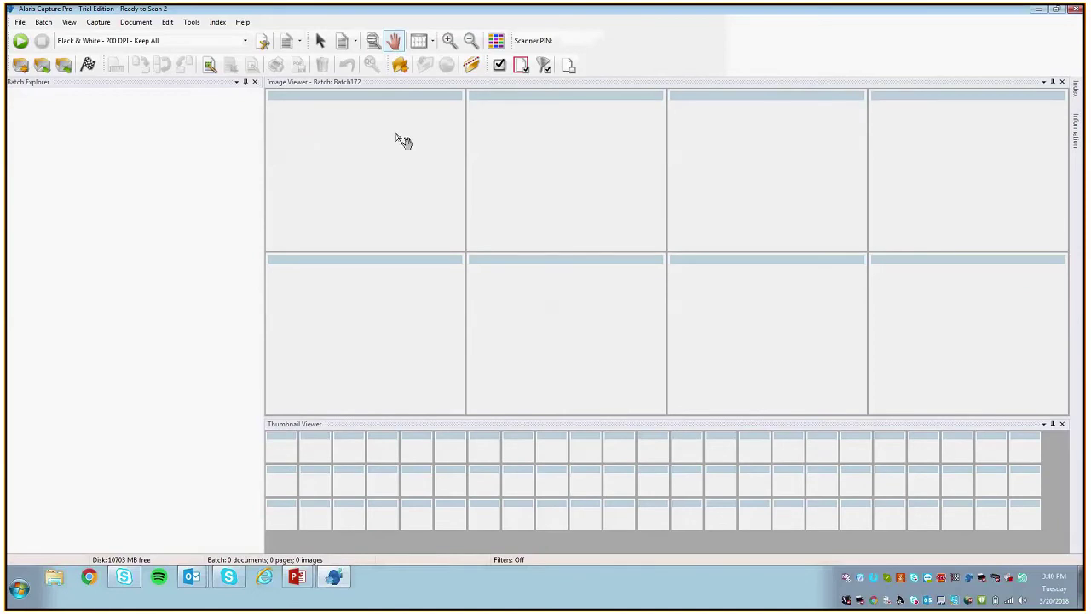
click(20, 41)
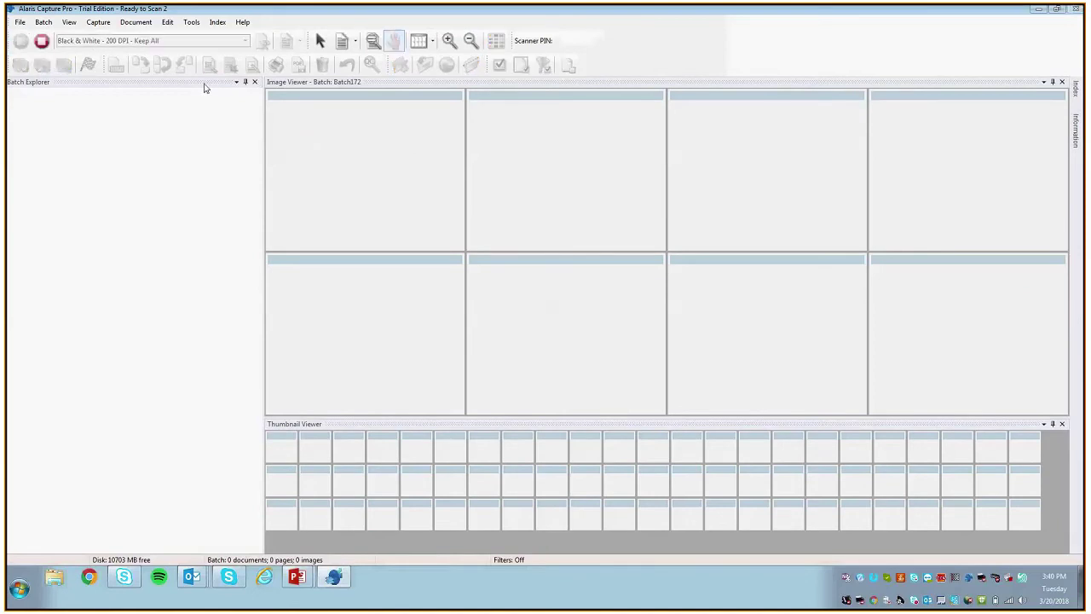
mouse_move(555, 8)
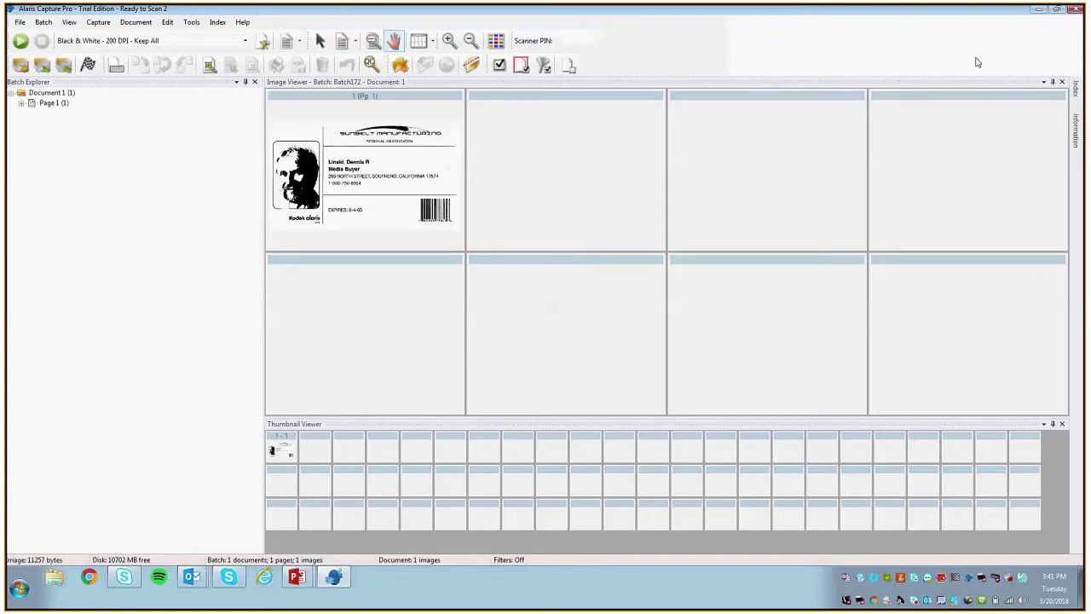
Step: Widen the Index panel, enter and leave indexing mode, then reopen Job Setup
mouse_move(1075, 93)
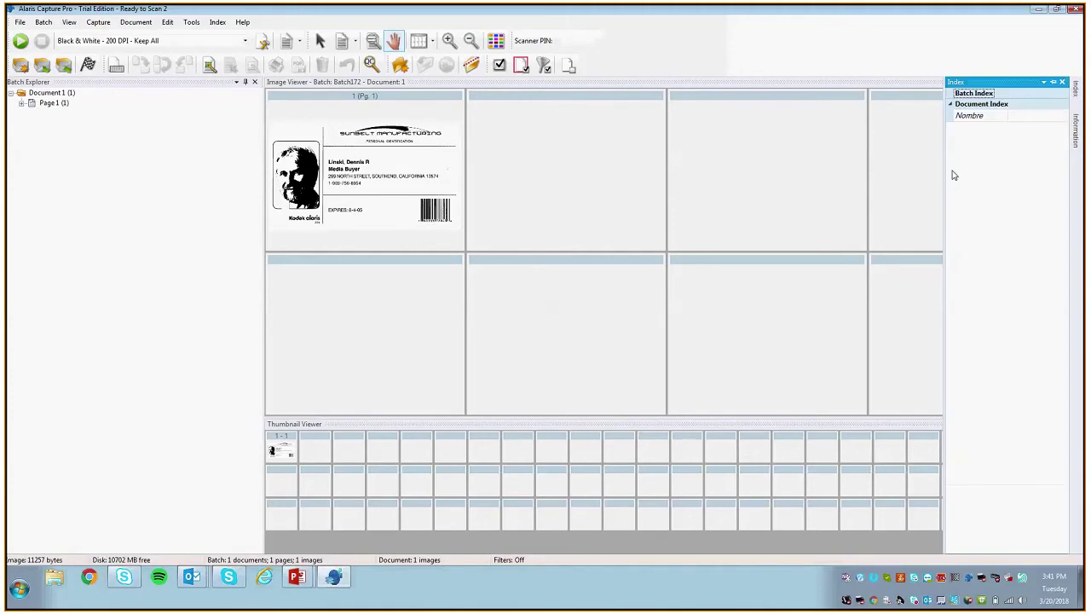
drag(944, 170, 750, 179)
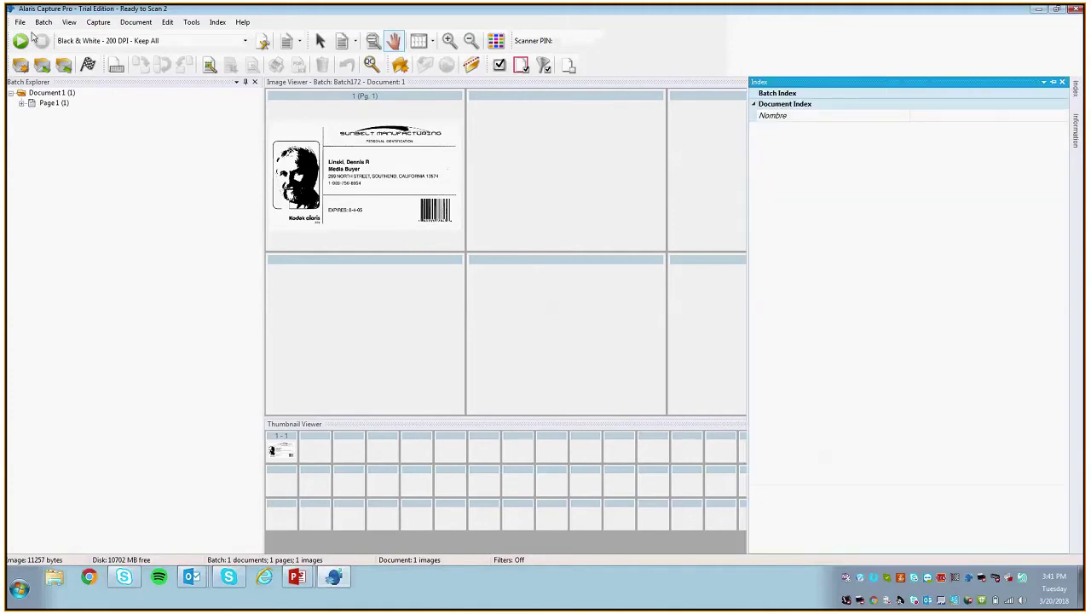
click(217, 22)
click(235, 40)
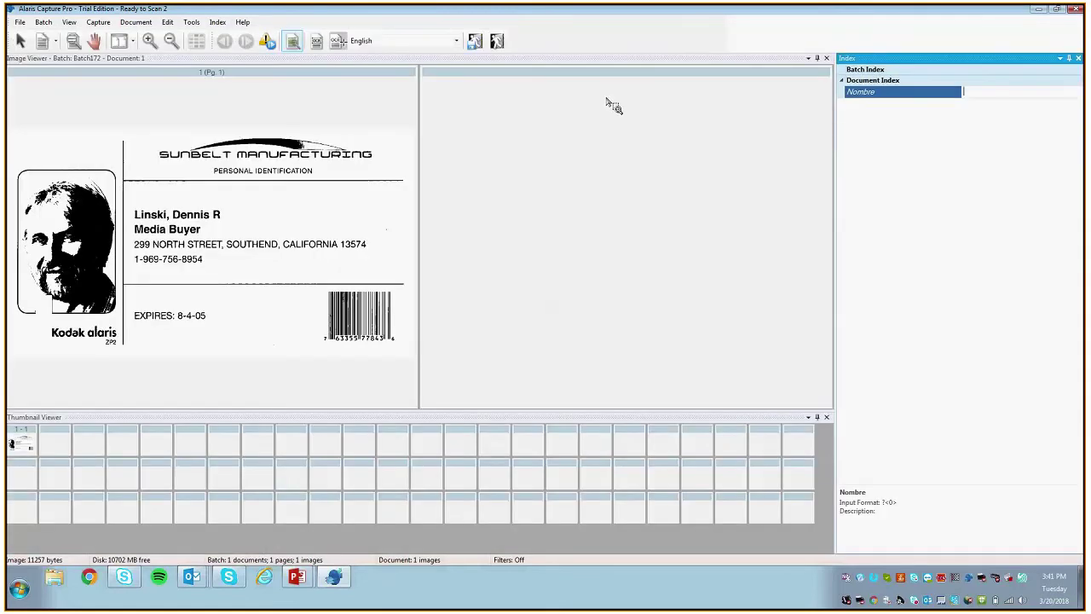
click(20, 22)
click(217, 22)
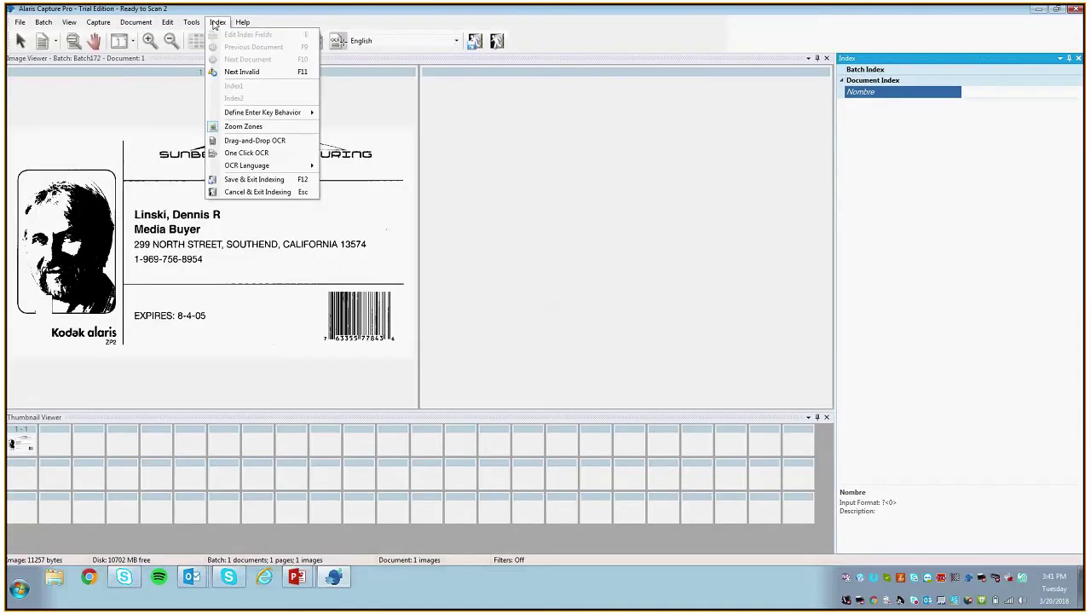
click(242, 22)
click(1076, 58)
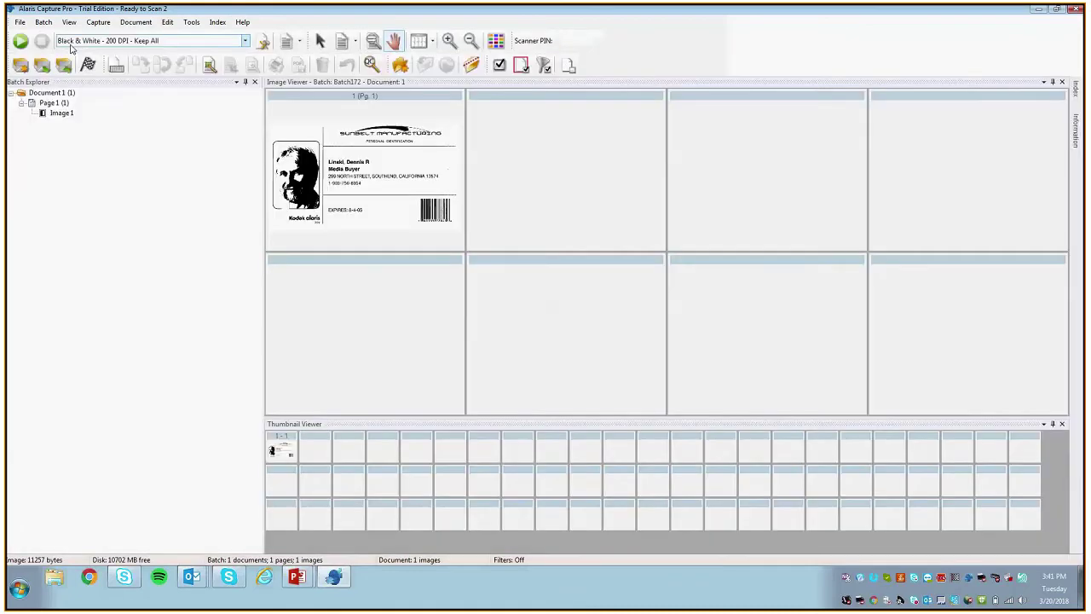
click(20, 22)
click(27, 35)
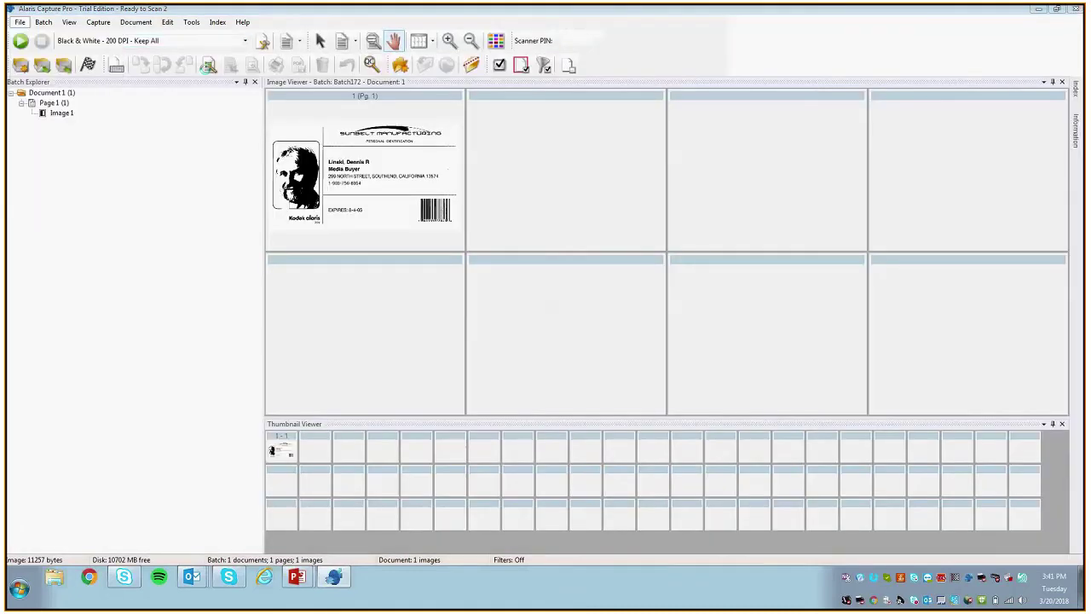
Step: Start a new index field defaulting to OCR Name; saving fails with an invalid-name error
click(363, 153)
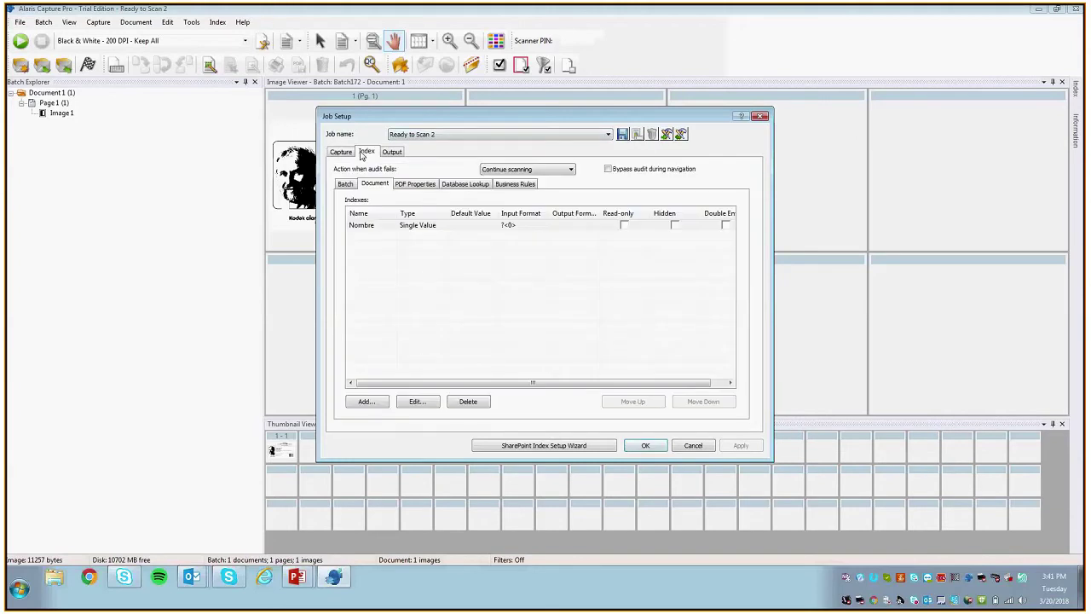
click(365, 400)
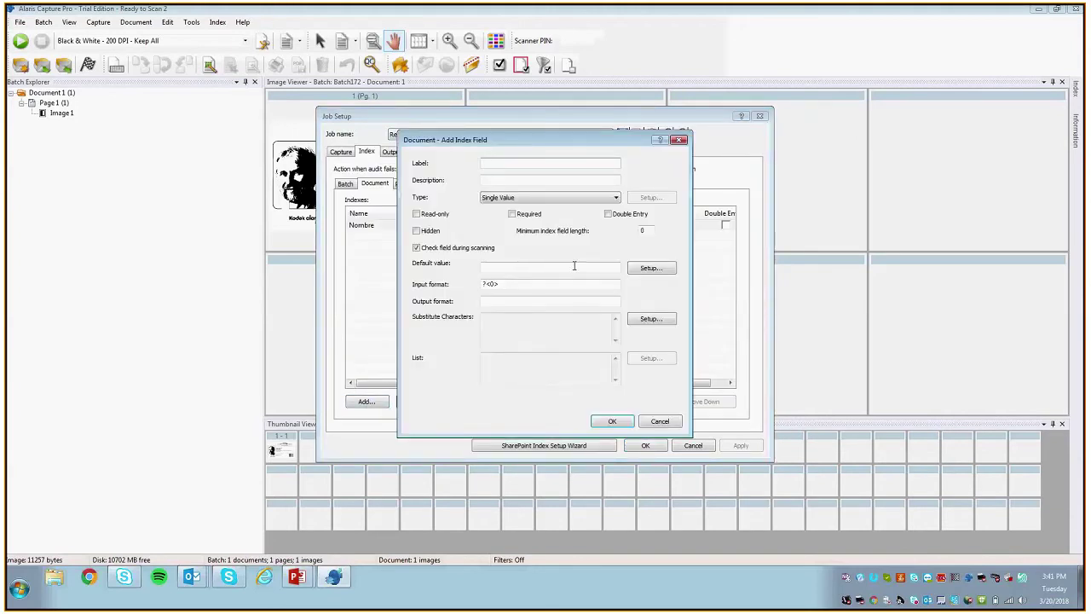
click(648, 268)
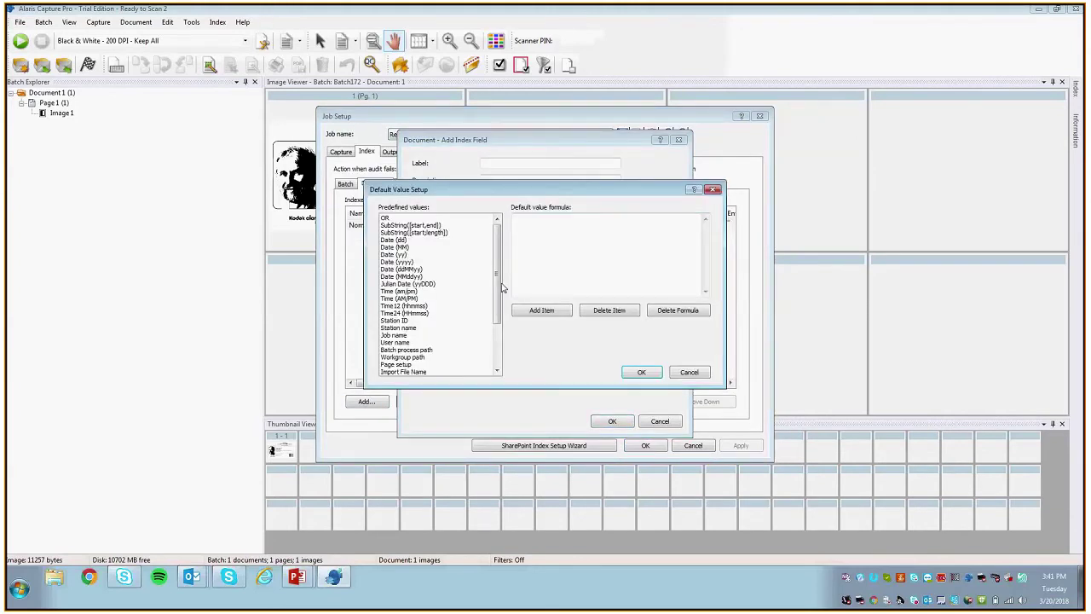
scroll(501, 288, down, 5)
double_click(426, 364)
click(641, 372)
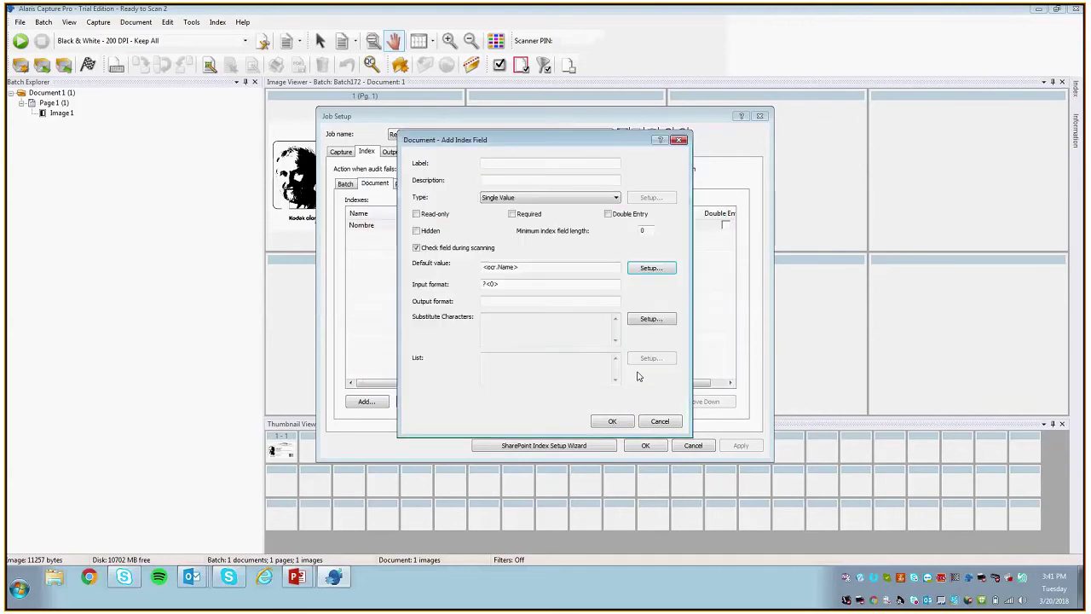
click(610, 421)
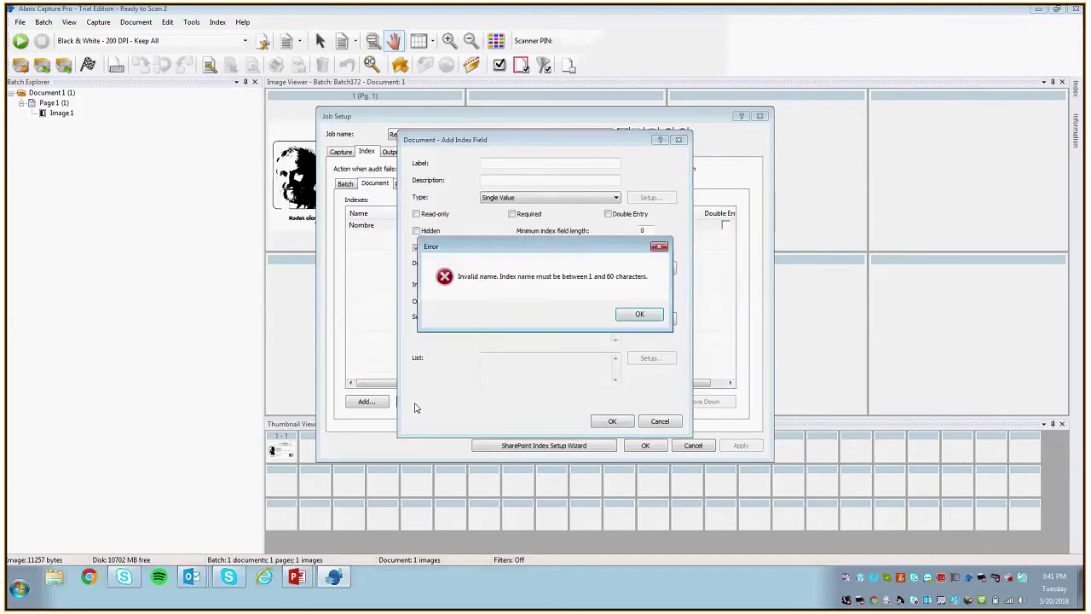
click(638, 315)
Step: Label the new field Nombre, hit the error again, and cancel the duplicate field
text(Name)
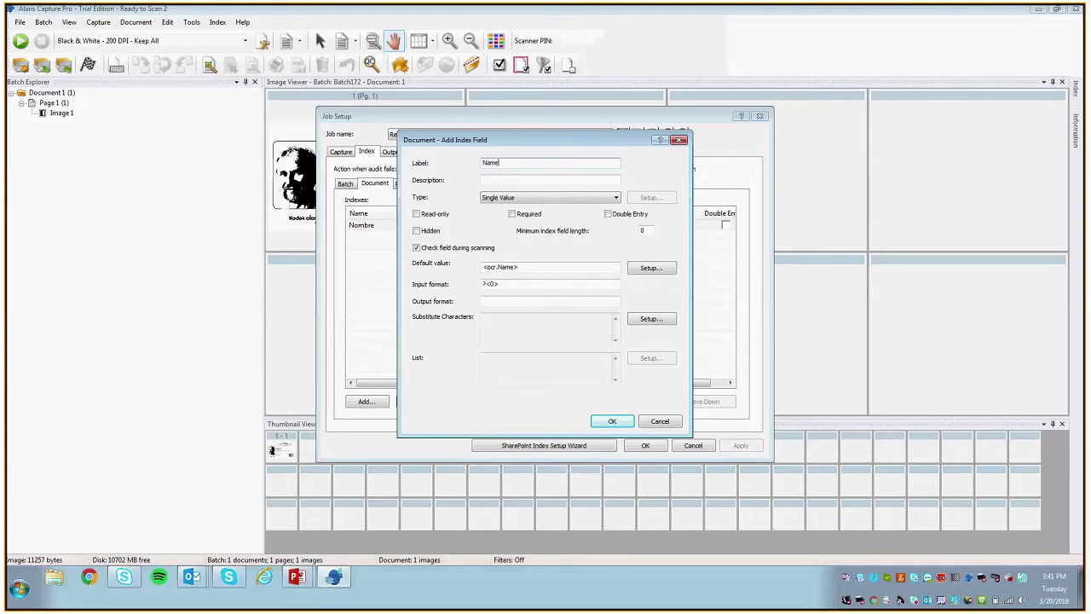
key(BackSpace)
key(BackSpace)
key(BackSpace)
text(ombre)
click(610, 421)
click(617, 311)
click(660, 421)
Step: Edit the existing Nombre field to default to <ocr.Name>
click(379, 225)
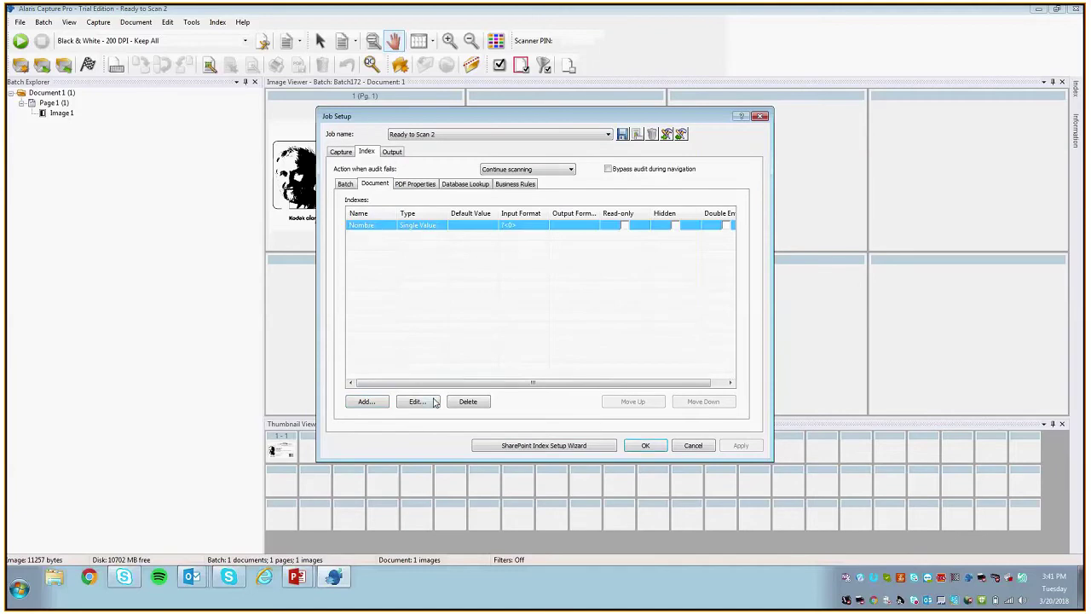
click(440, 400)
click(650, 268)
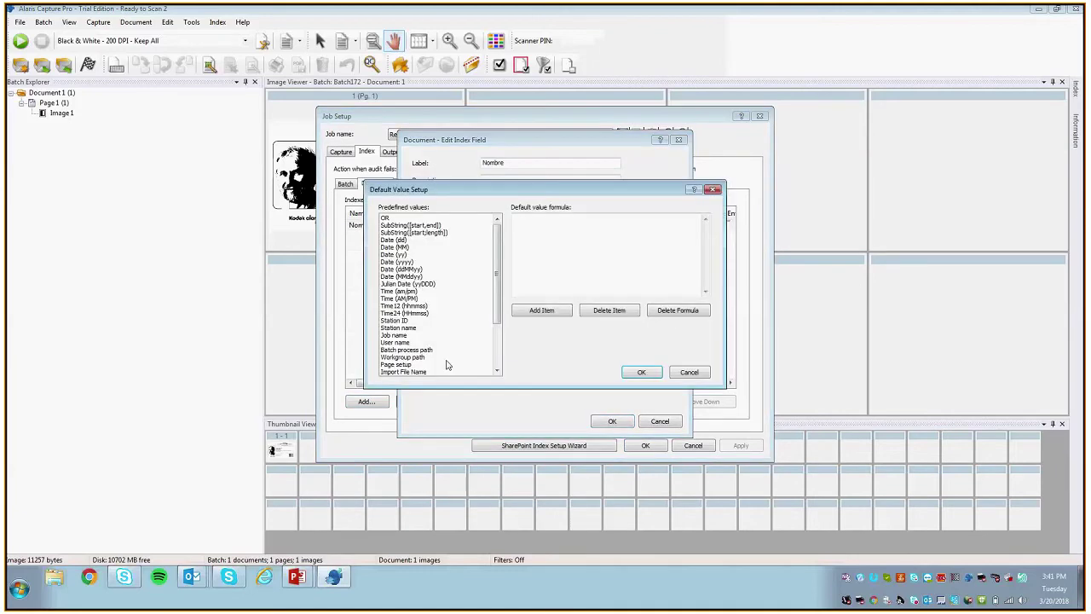
scroll(435, 290, down, 5)
click(396, 364)
click(541, 310)
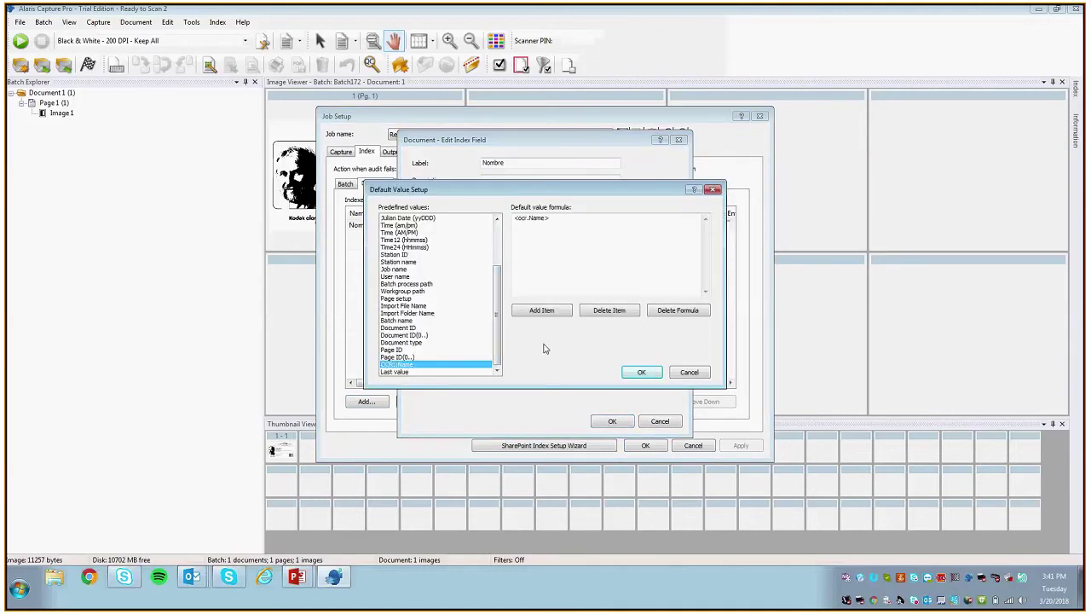
click(641, 372)
click(612, 421)
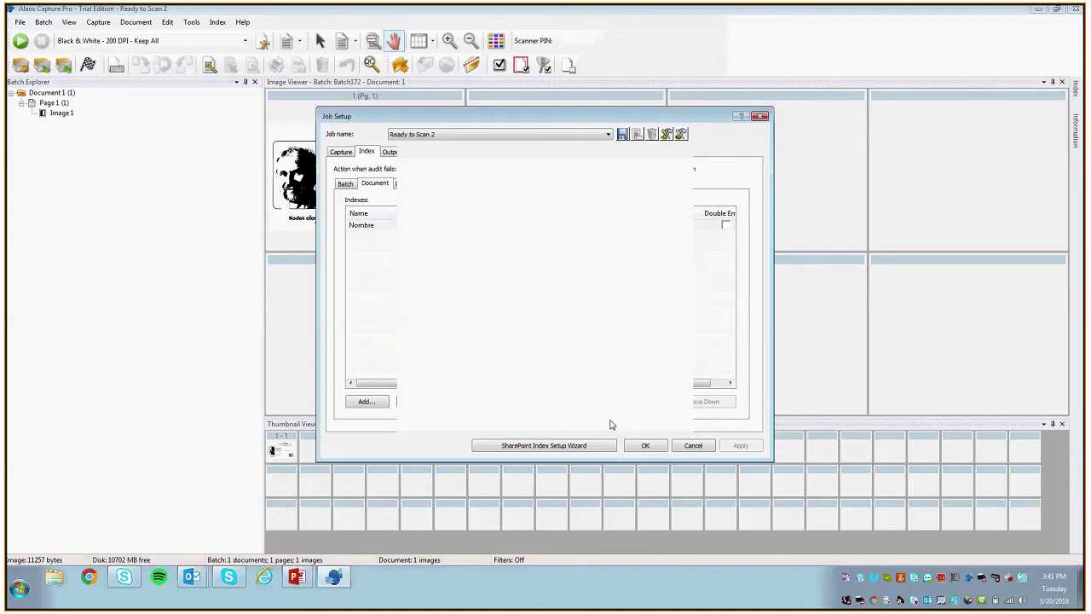
Step: Add a Date field defaulting to <sys.date:MMddyy> and apply, accepting the existing-batches warning
click(379, 400)
text(Da)
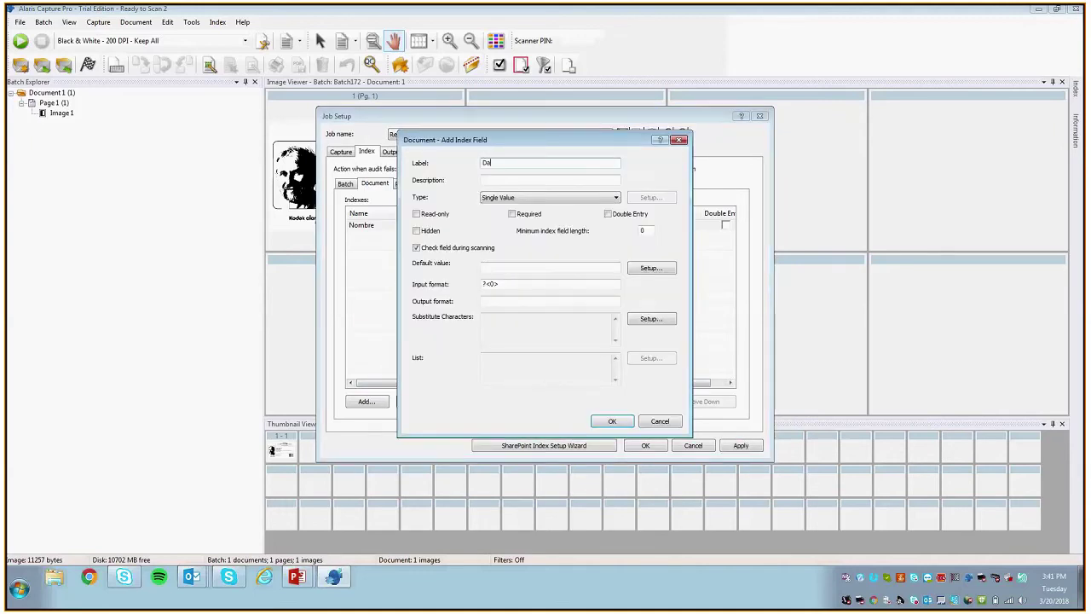
text(te)
click(588, 266)
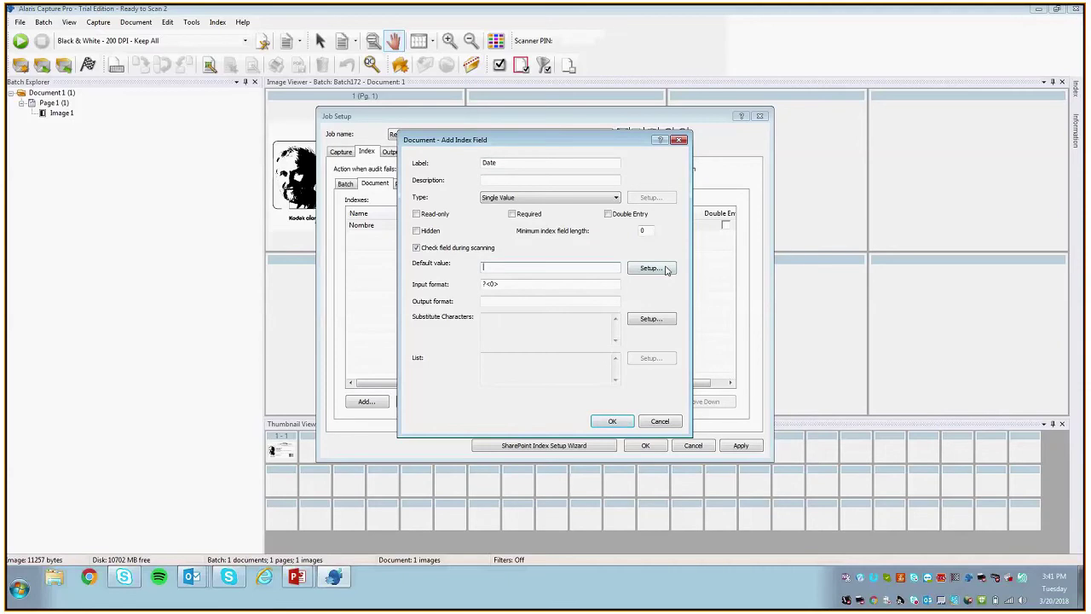
click(650, 268)
double_click(409, 276)
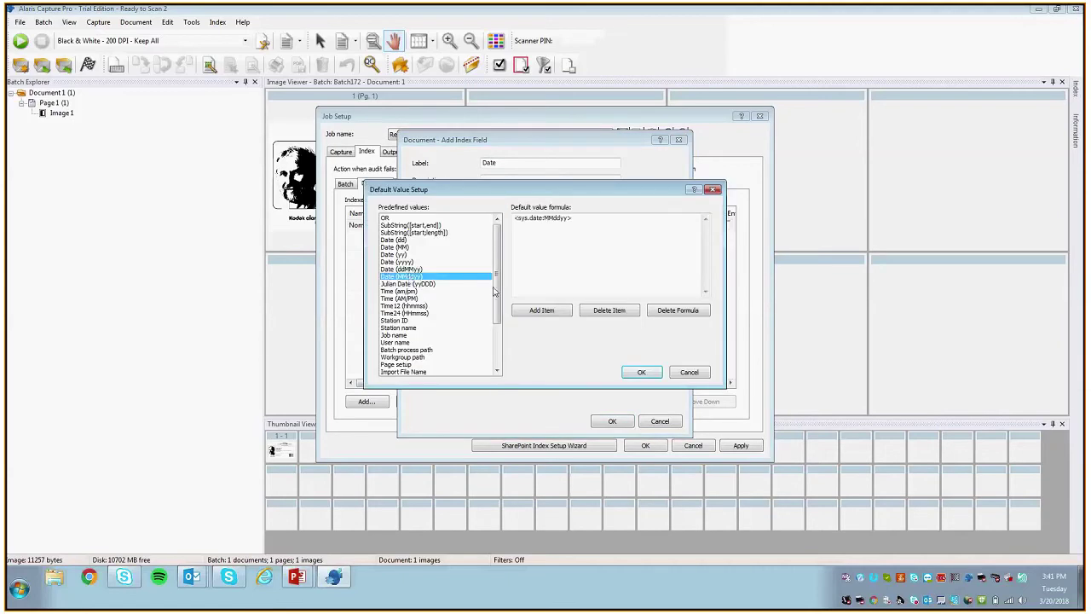
click(628, 374)
click(600, 422)
click(727, 446)
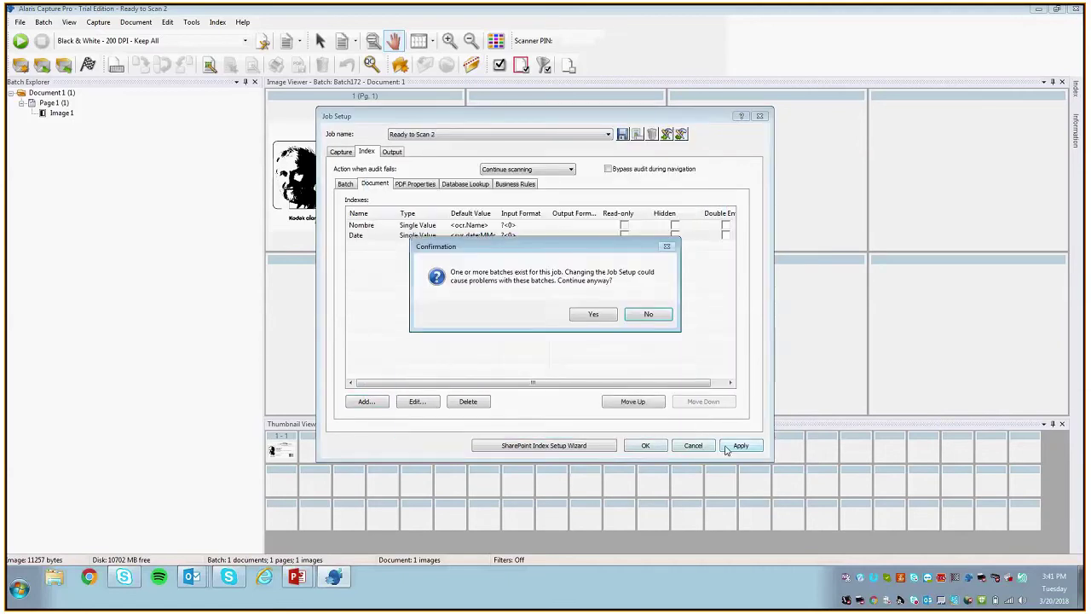
click(593, 313)
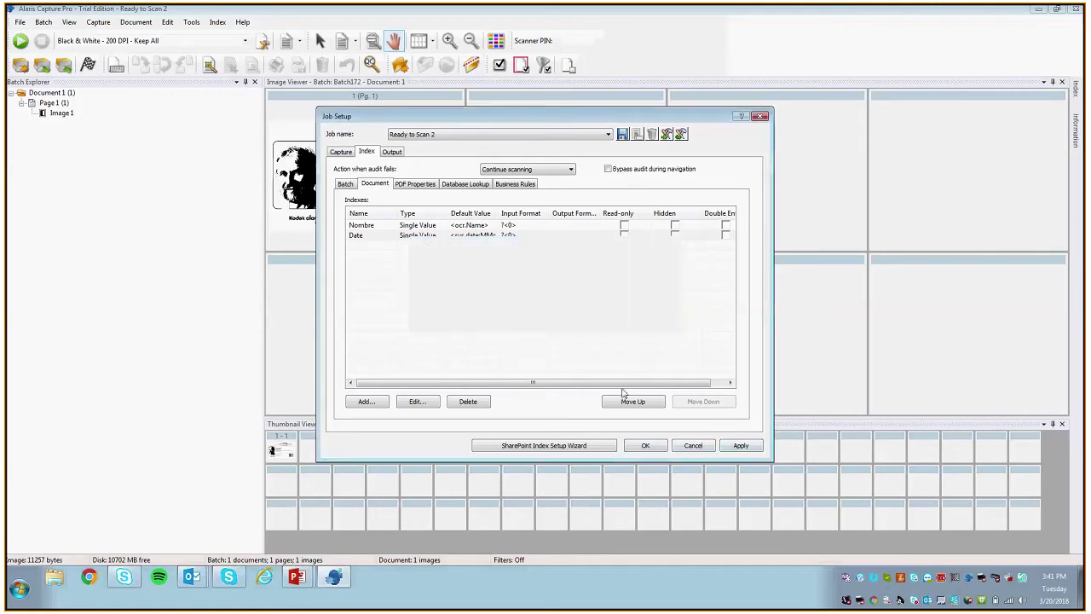
Step: Save Job Setup, create Batch173, and scan the ID card into it
click(645, 445)
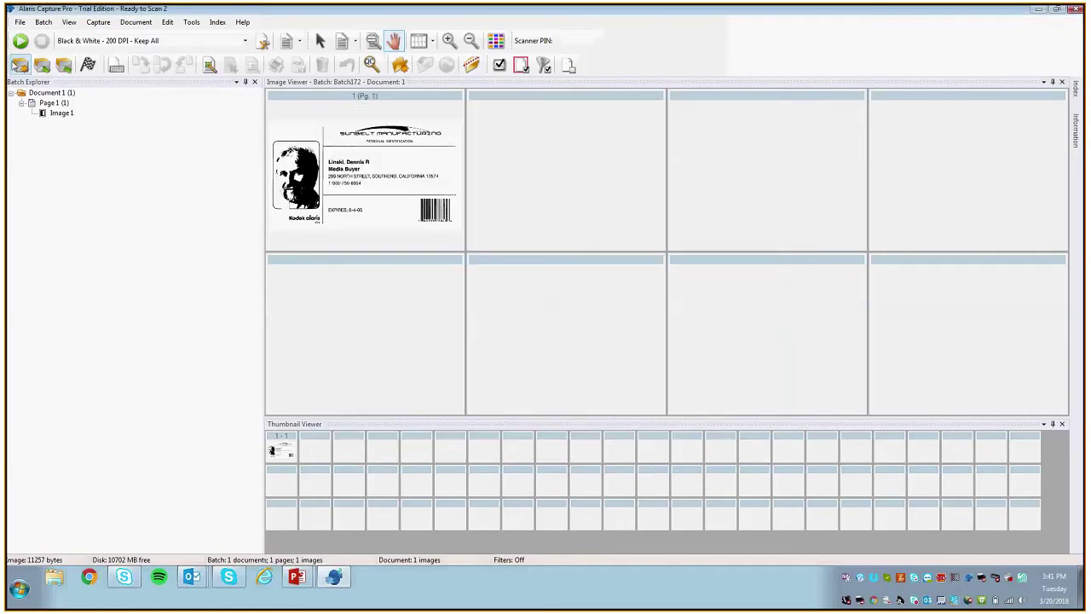
click(23, 66)
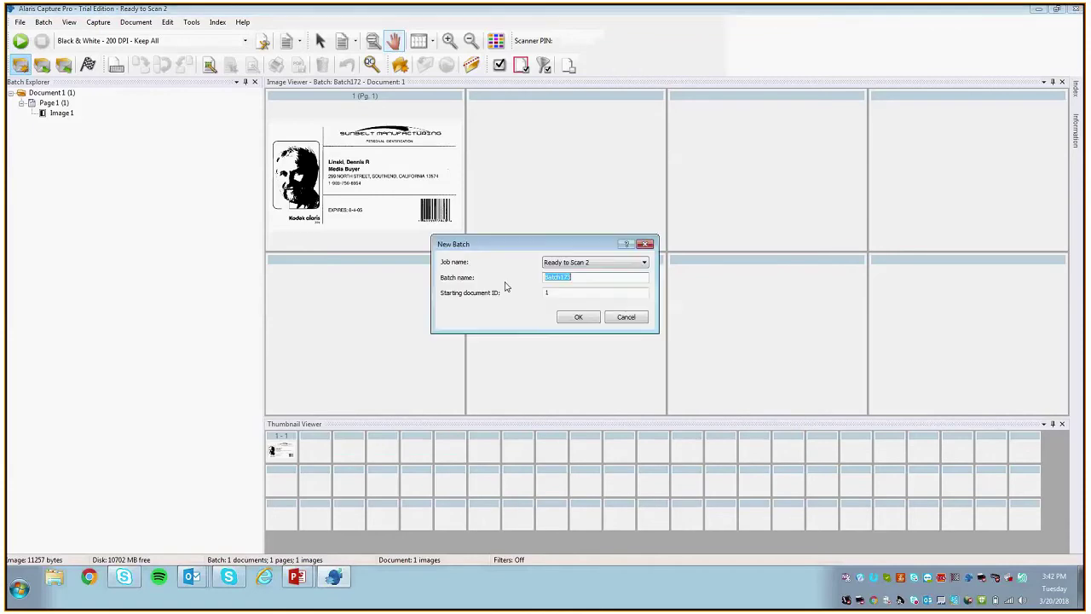
click(568, 319)
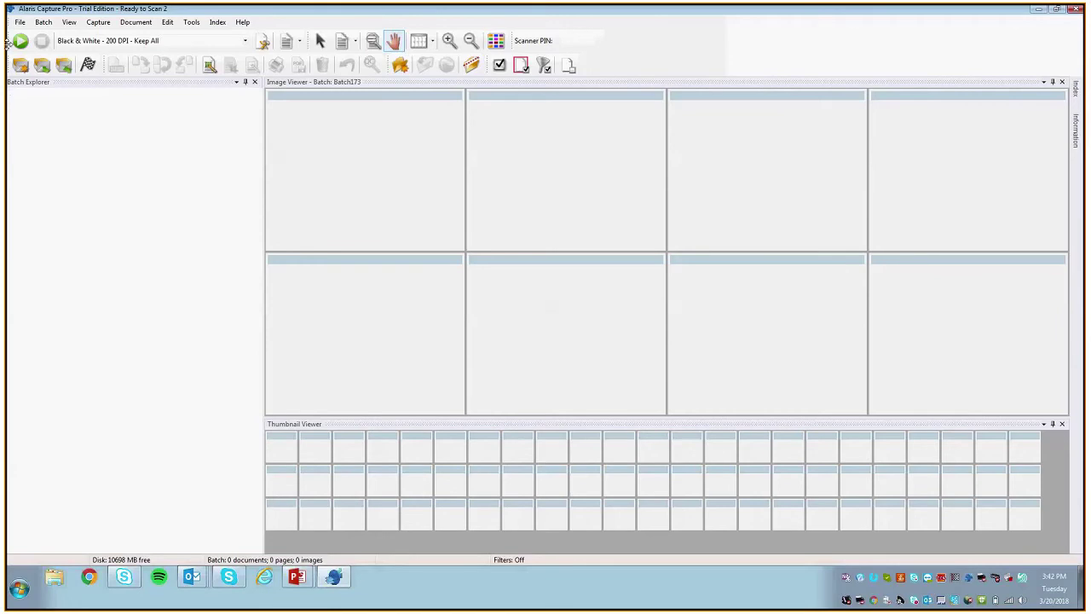
click(19, 40)
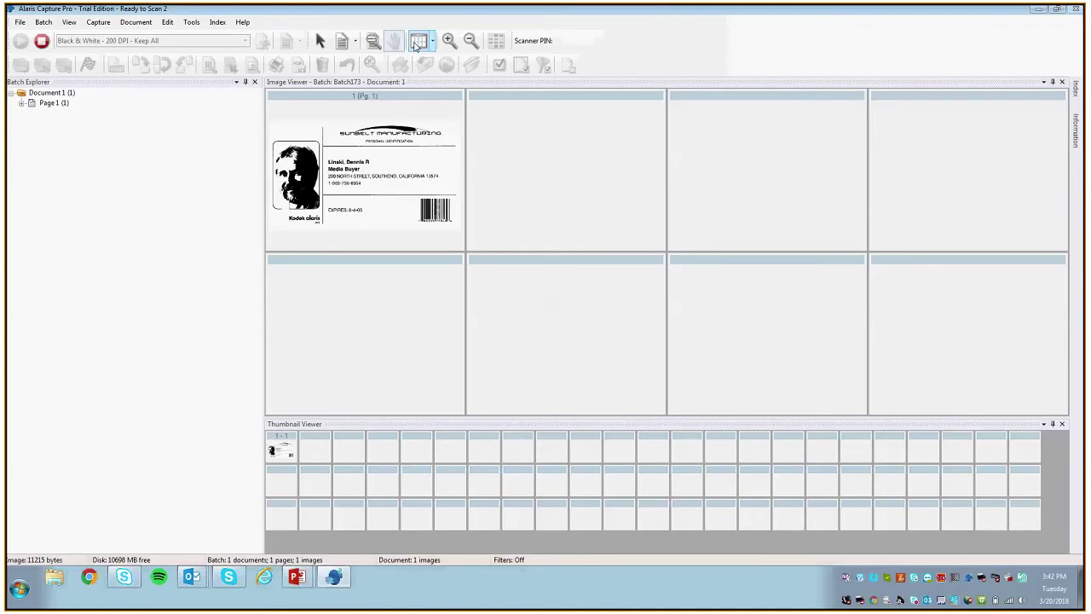
click(217, 22)
Step: Switch to Edit Index Fields and widen the index values panel
click(217, 23)
click(217, 22)
click(246, 35)
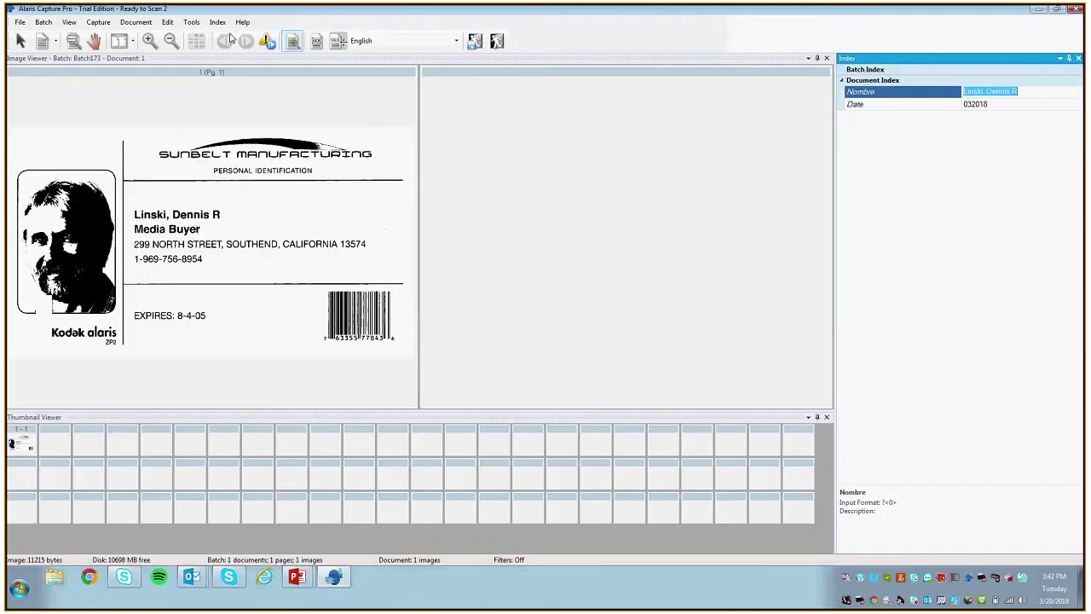
drag(835, 180, 672, 193)
click(915, 106)
Step: Inspect the OCR-read Nombre value and the Date value 032018
click(955, 93)
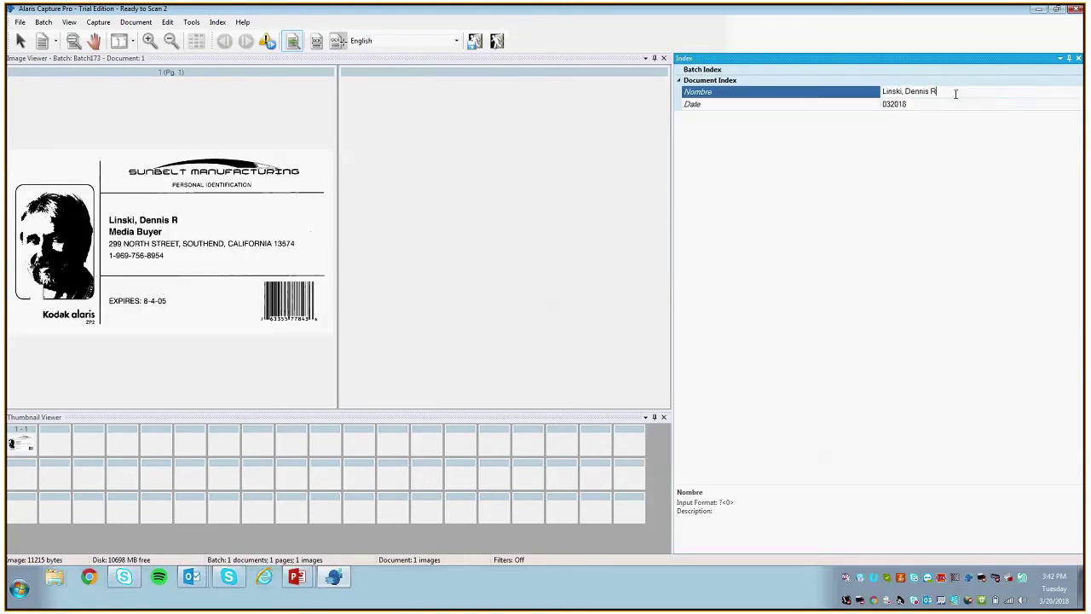
drag(938, 91, 863, 96)
click(926, 91)
click(944, 90)
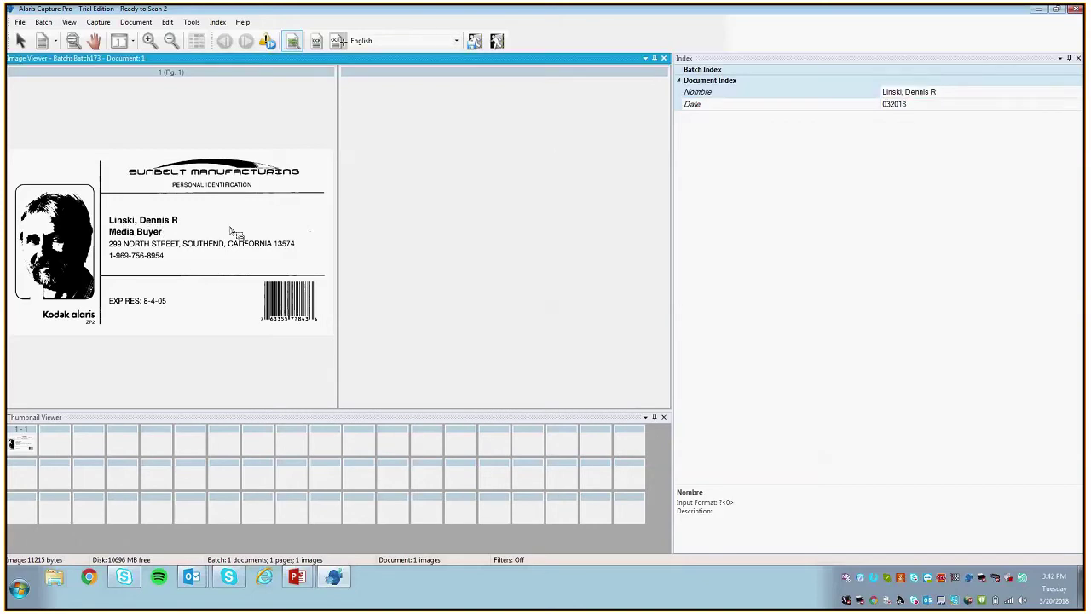
click(937, 104)
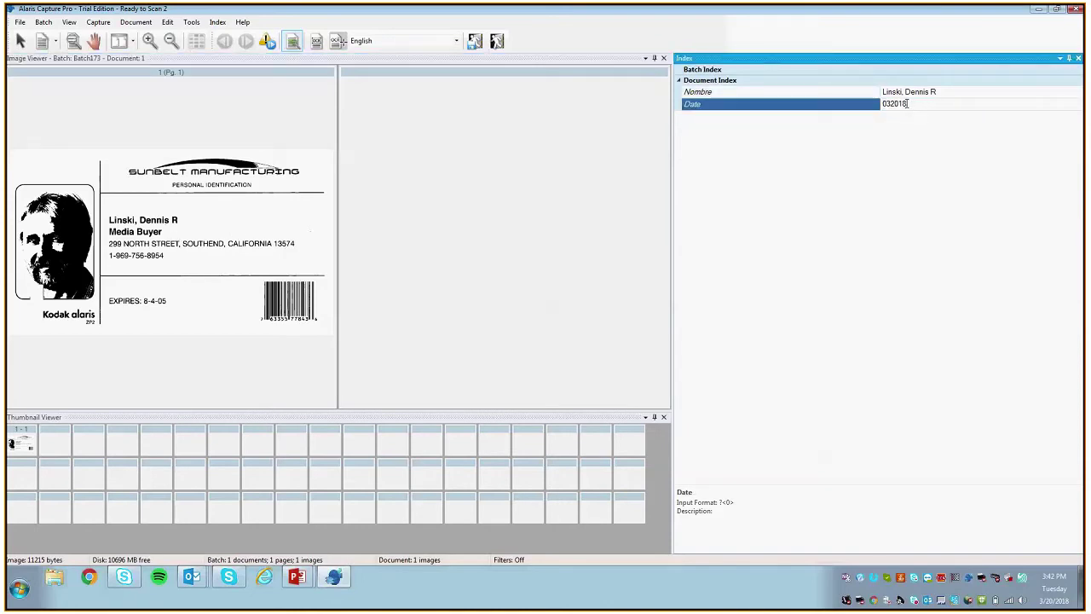
key(shift+Left)
key(shift+Left)
key(Home)
drag(898, 103, 925, 127)
click(1038, 8)
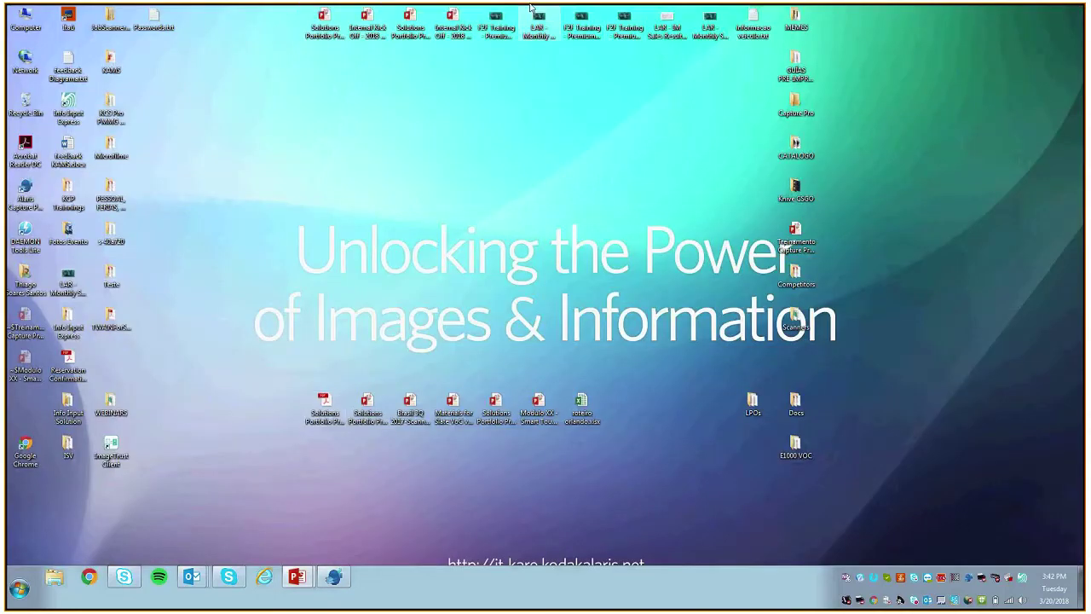
click(503, 8)
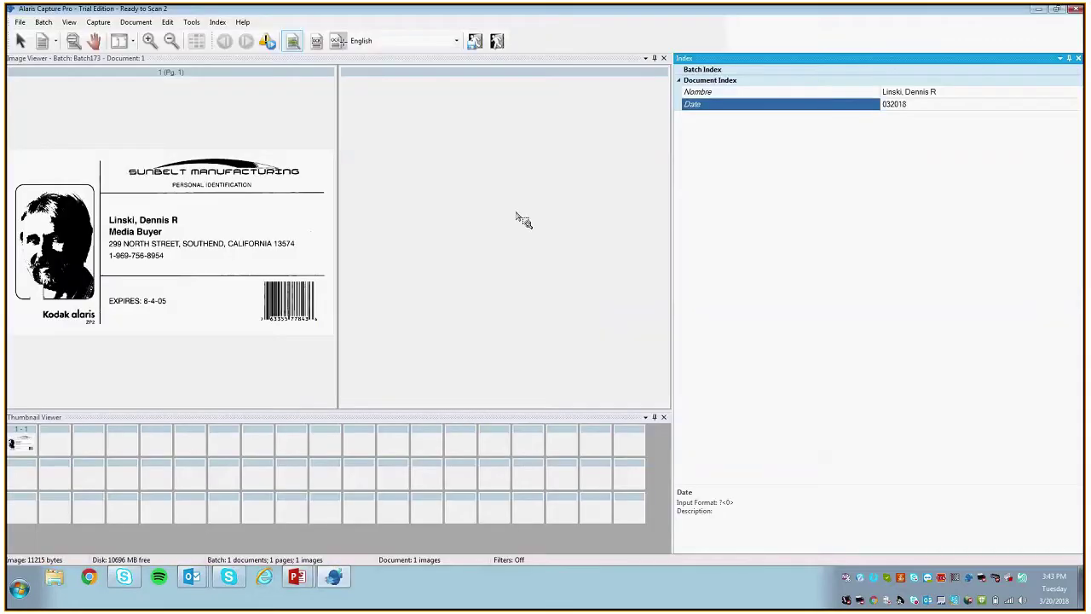
click(360, 536)
click(20, 22)
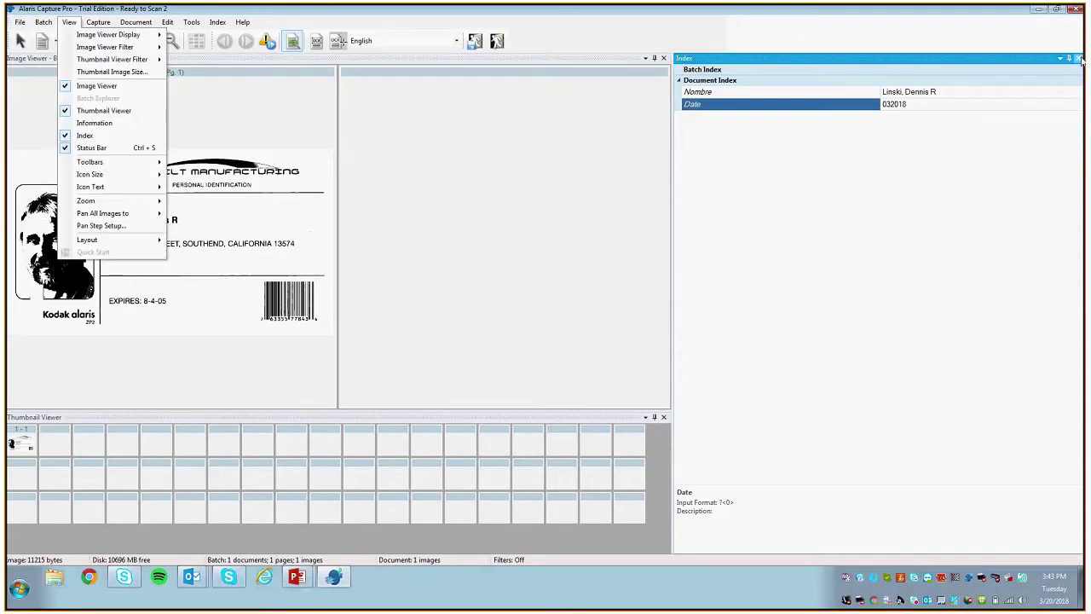
key(Escape)
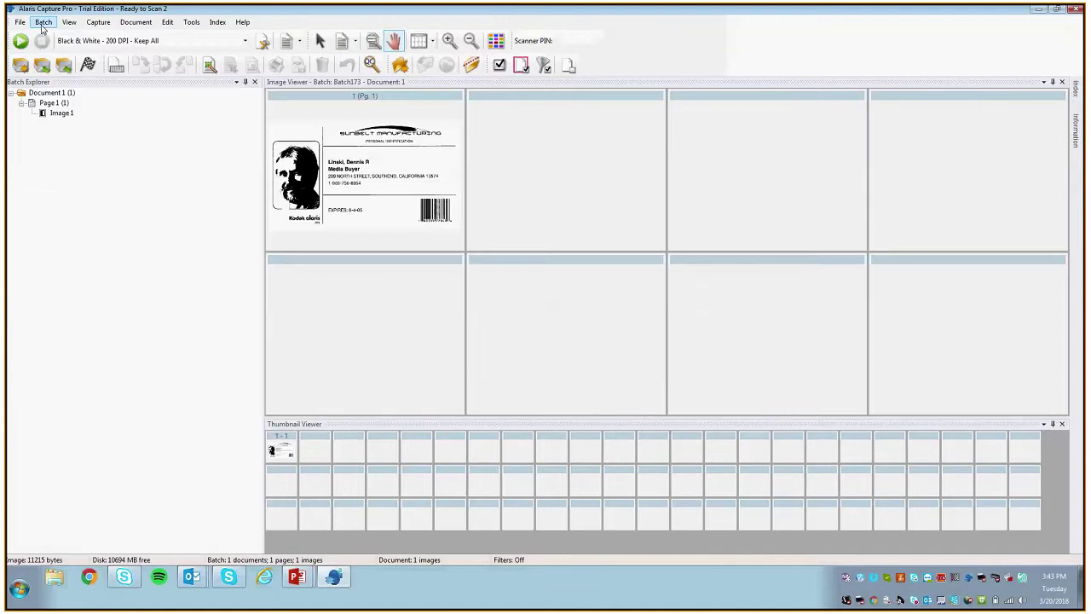
click(19, 22)
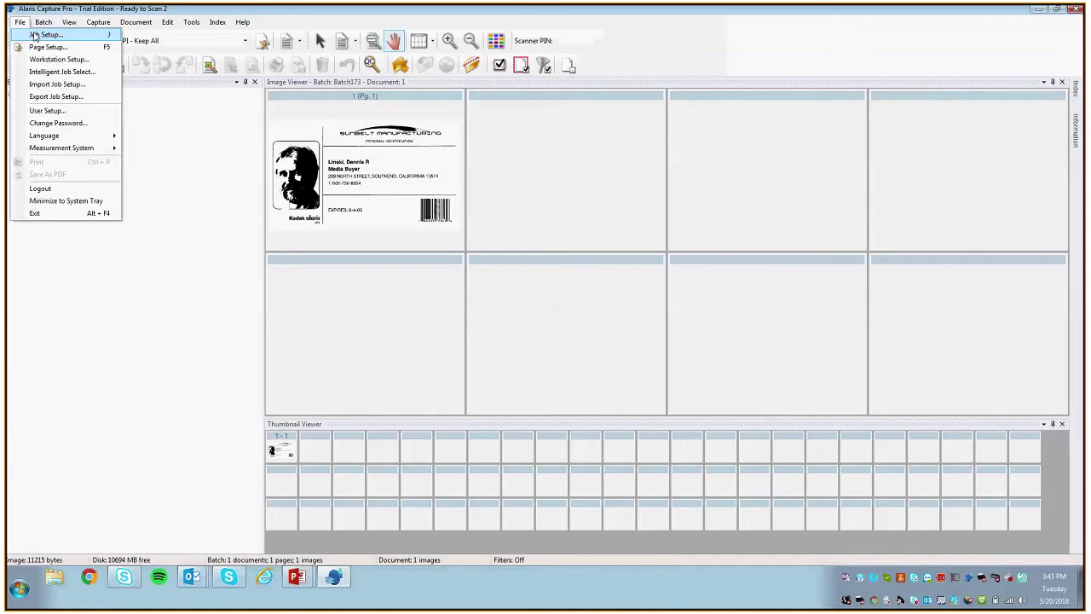
click(20, 22)
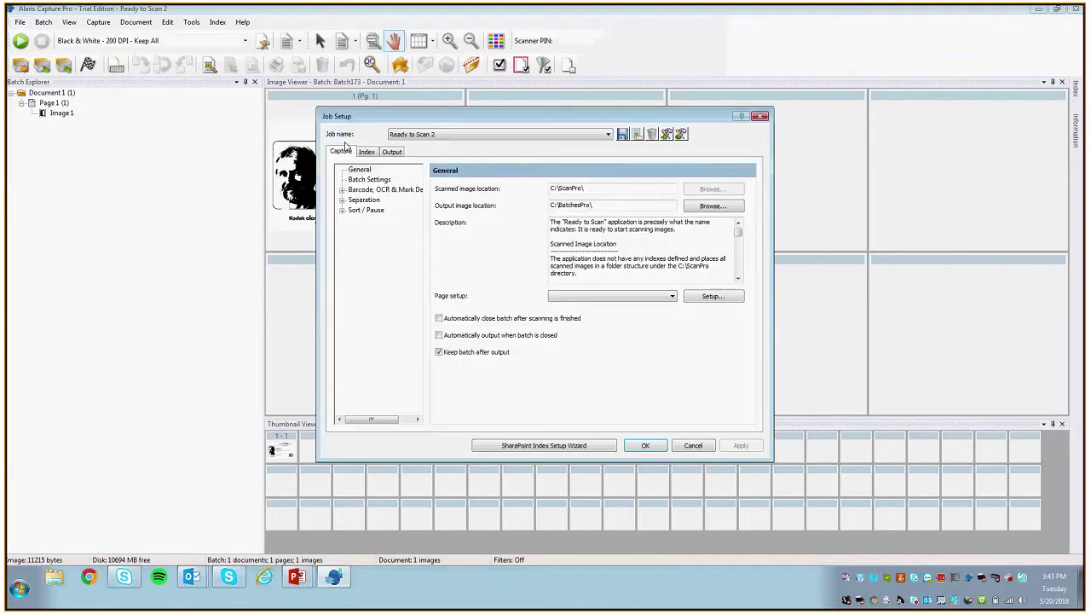
click(368, 189)
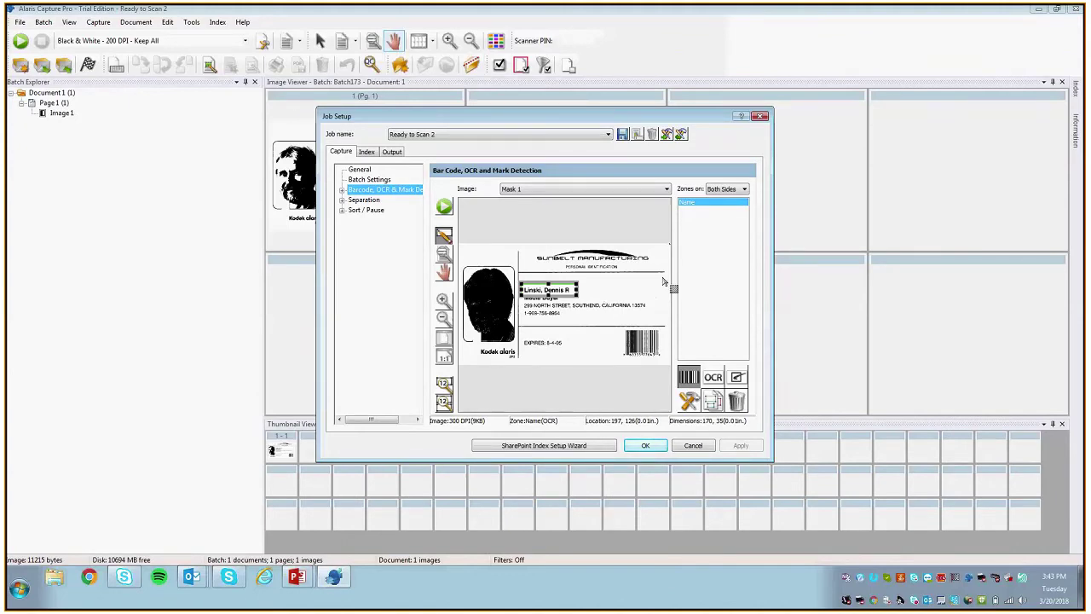
click(682, 446)
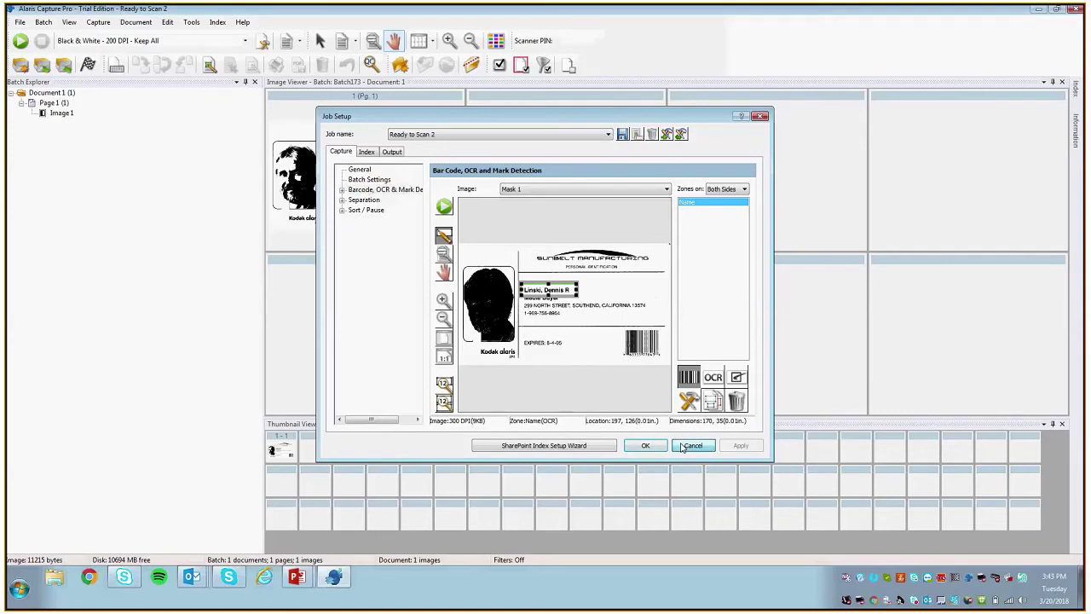
click(20, 22)
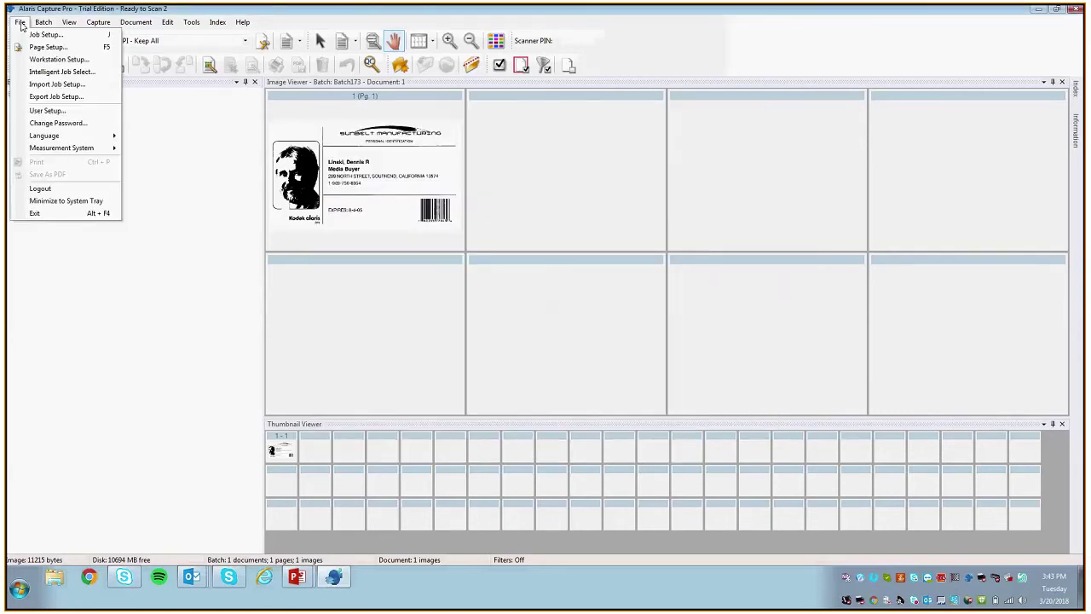
click(43, 35)
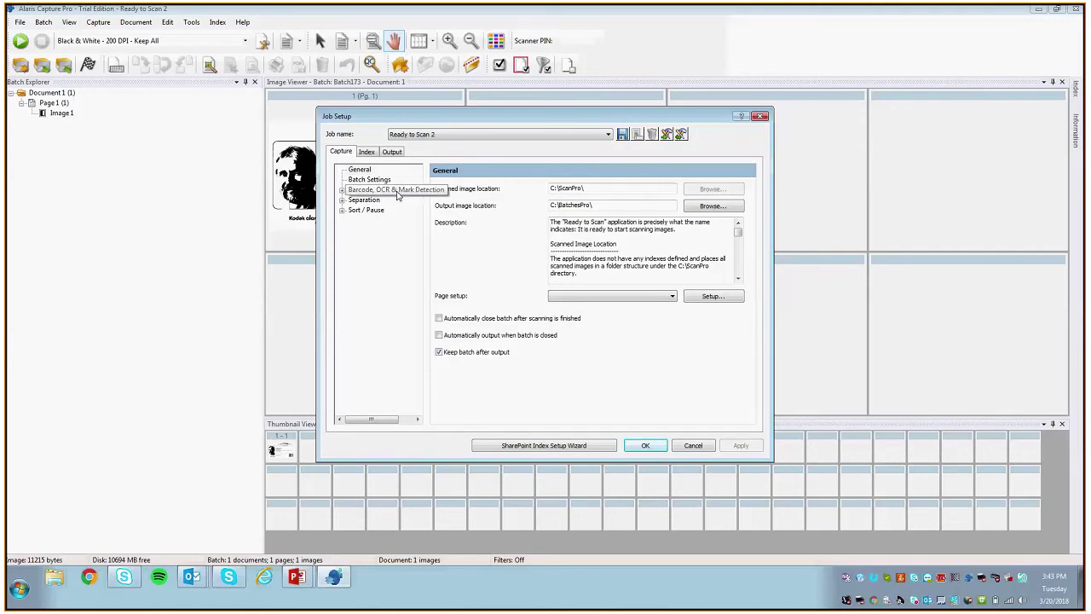
double_click(373, 190)
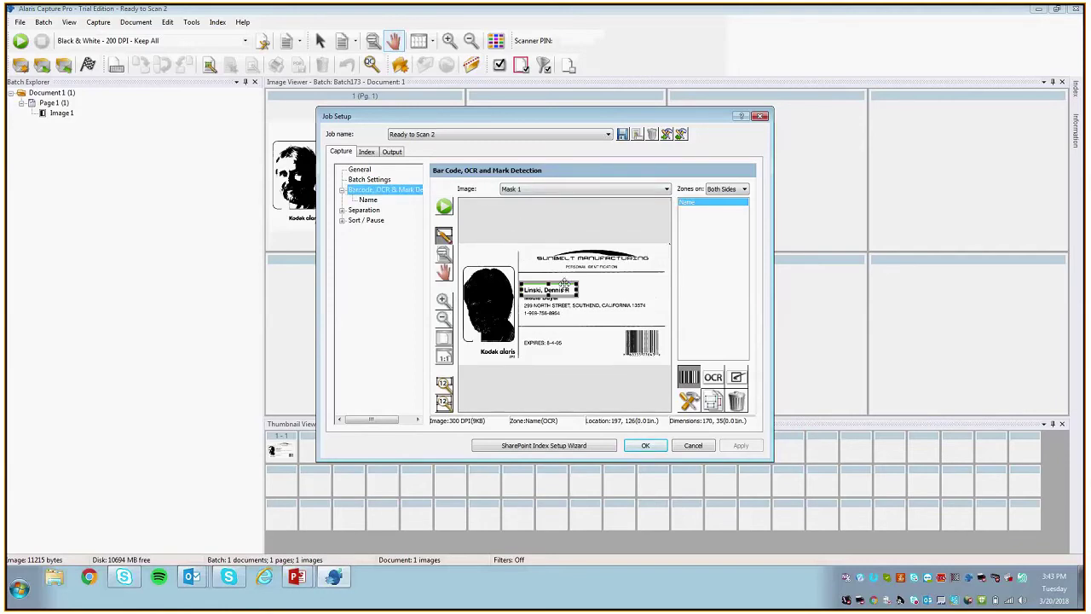
click(716, 379)
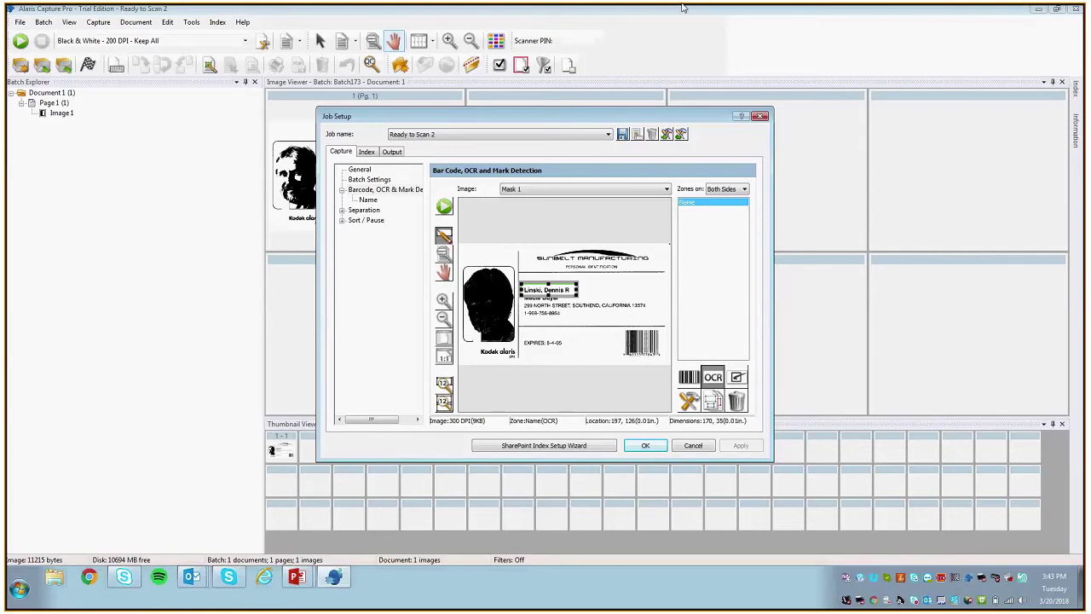
click(645, 445)
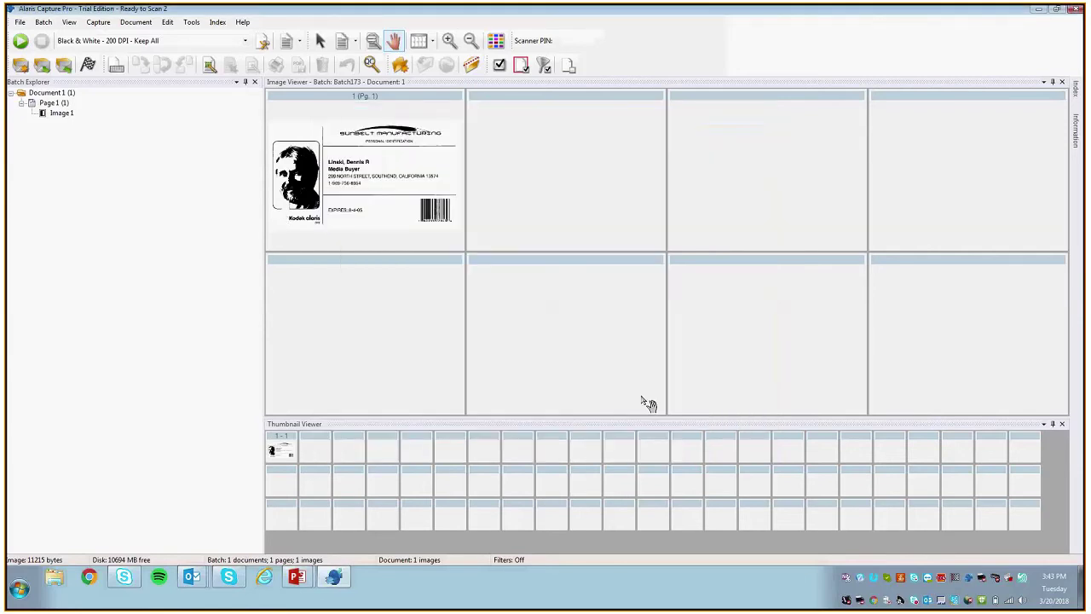
Step: Open Edit Index Fields and clear the current Nombre value
click(218, 22)
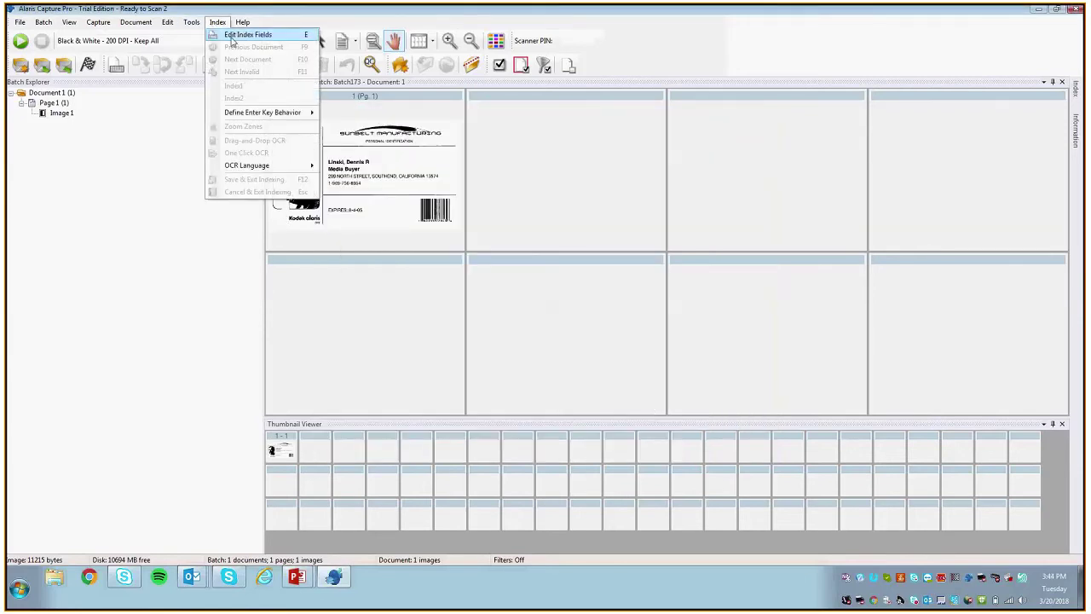
click(232, 35)
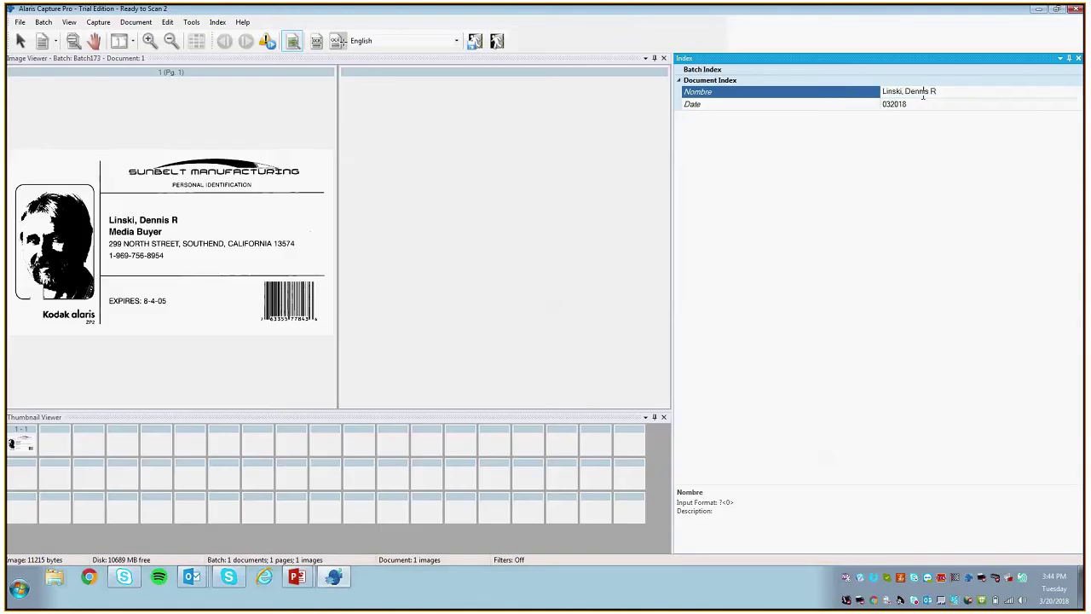
click(922, 95)
key(Delete)
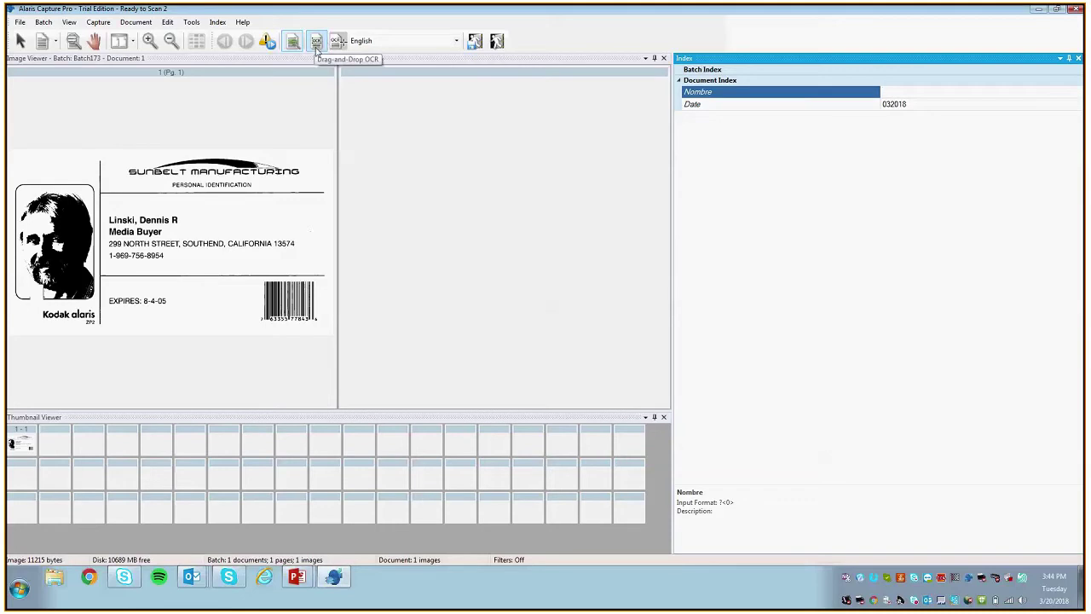
Step: Use Drag-and-Drop OCR over the card text to fill Nombre with Media Buyer
click(316, 43)
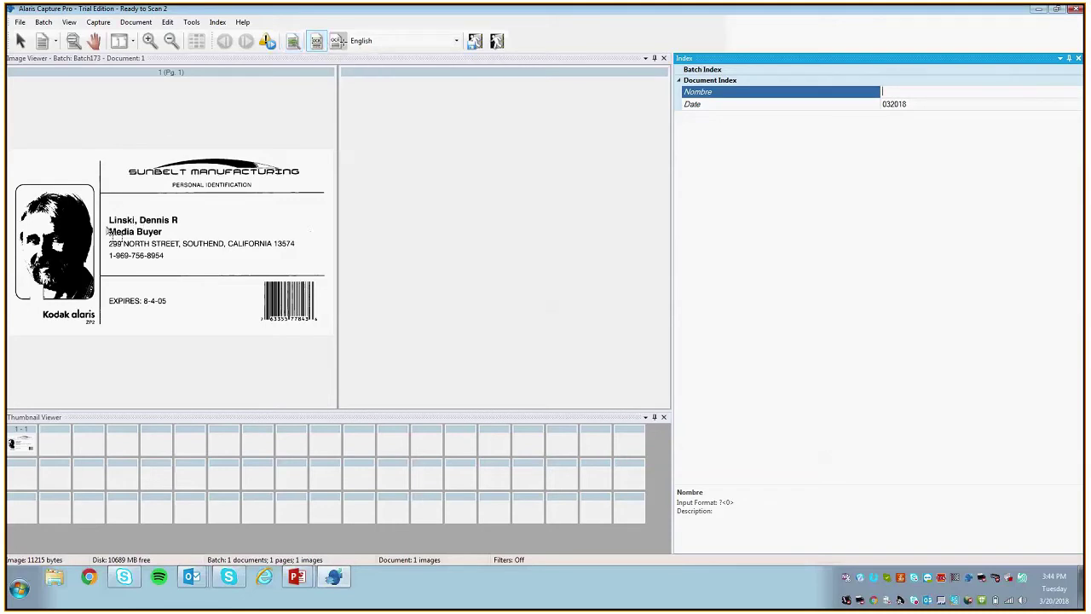
drag(104, 226, 174, 243)
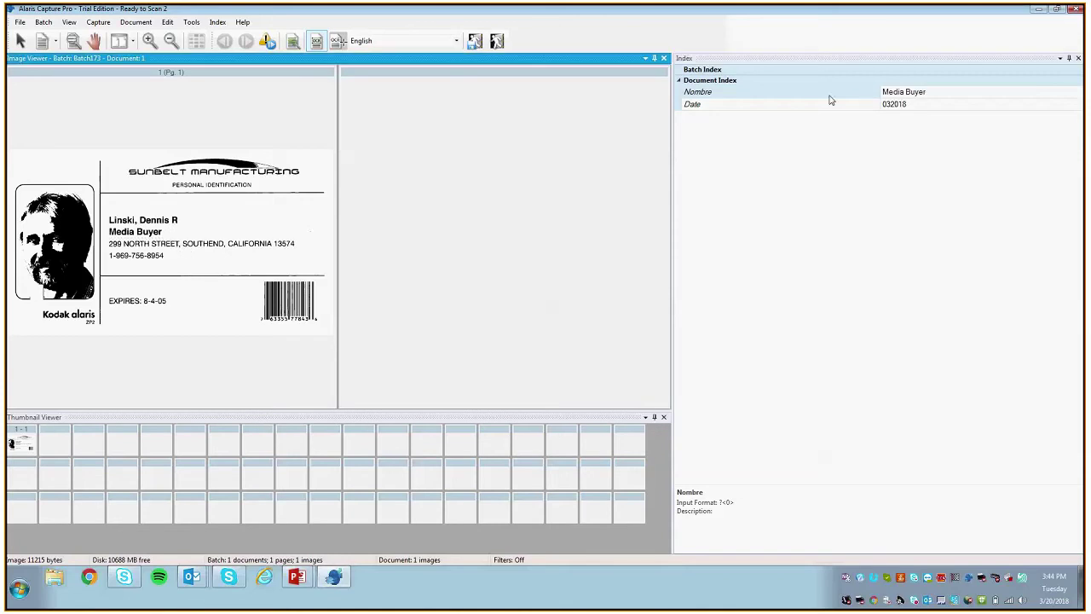
click(929, 103)
click(941, 91)
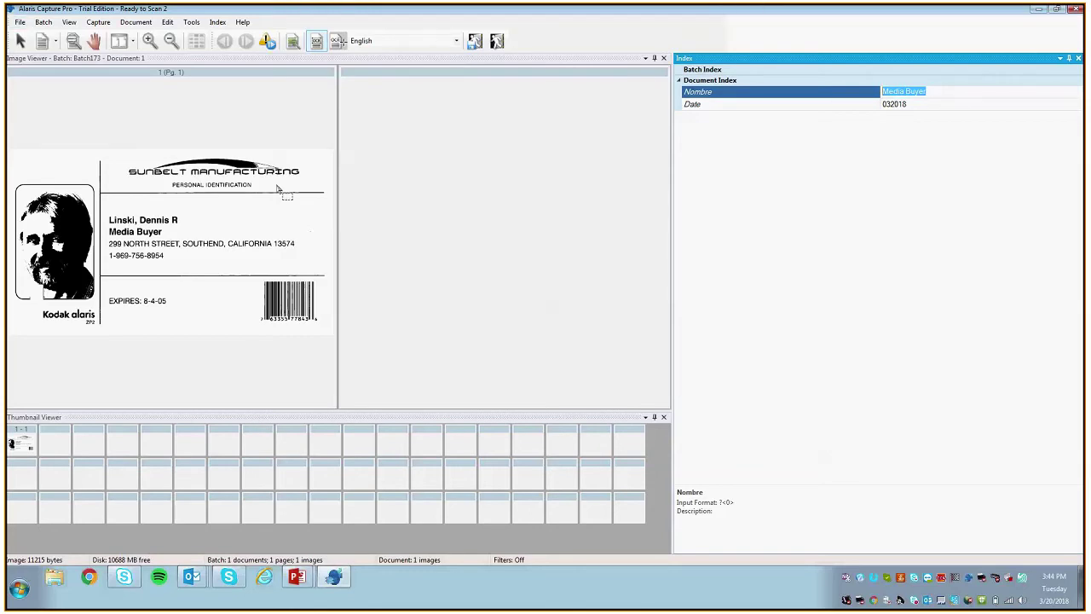
Step: Return to the scanning workspace and reopen the job's setup
click(69, 22)
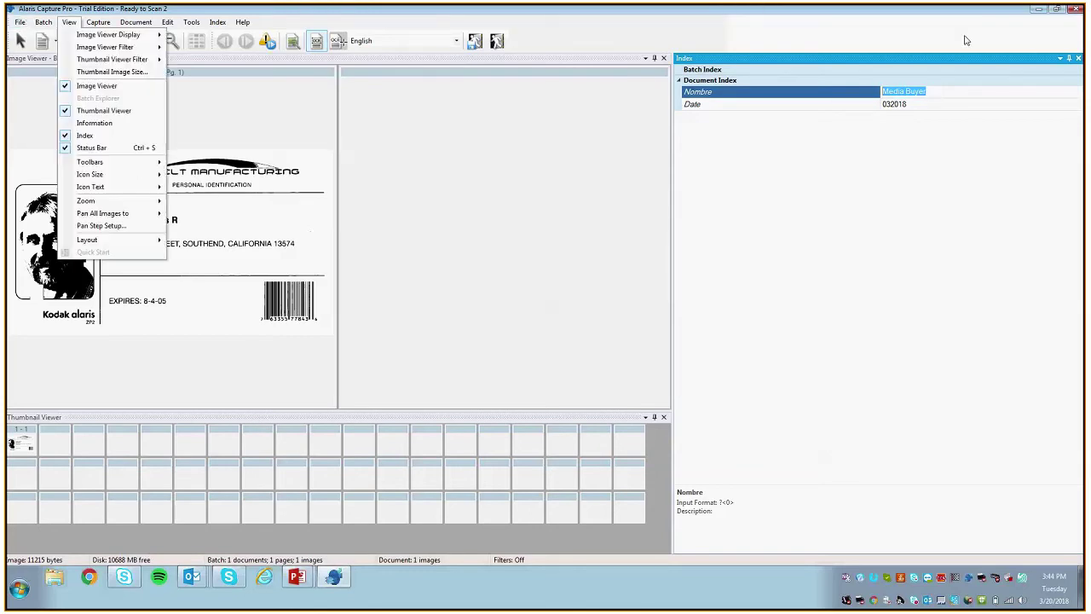
click(93, 34)
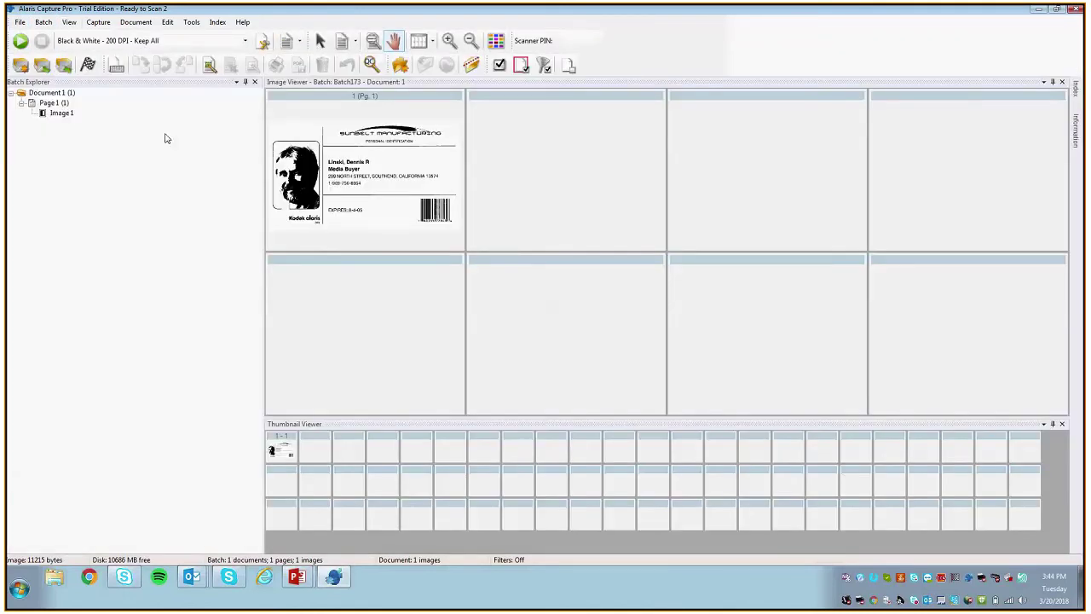
click(62, 40)
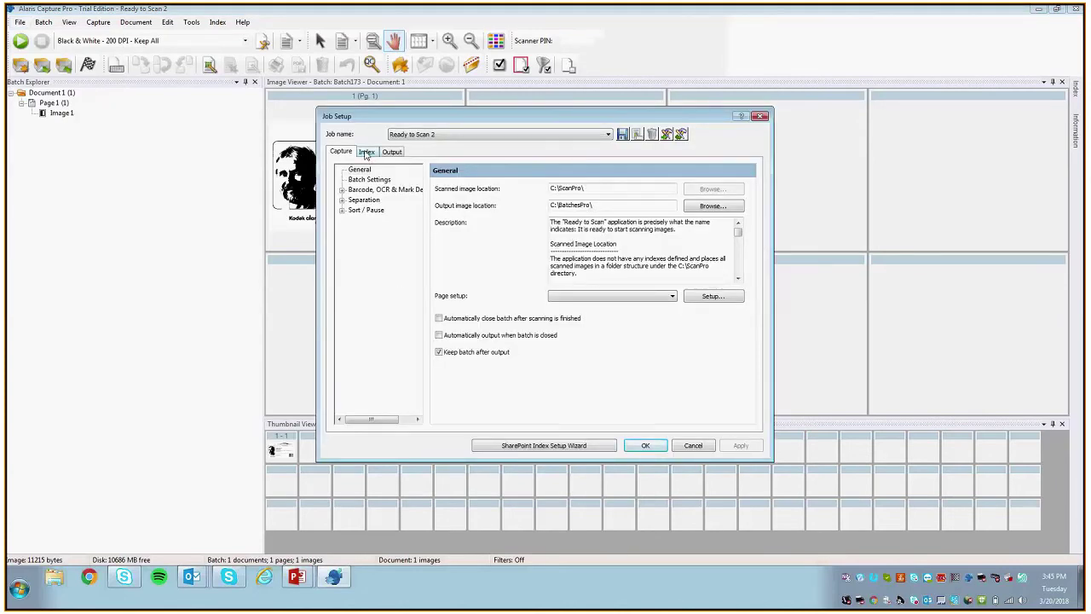
click(367, 151)
click(382, 238)
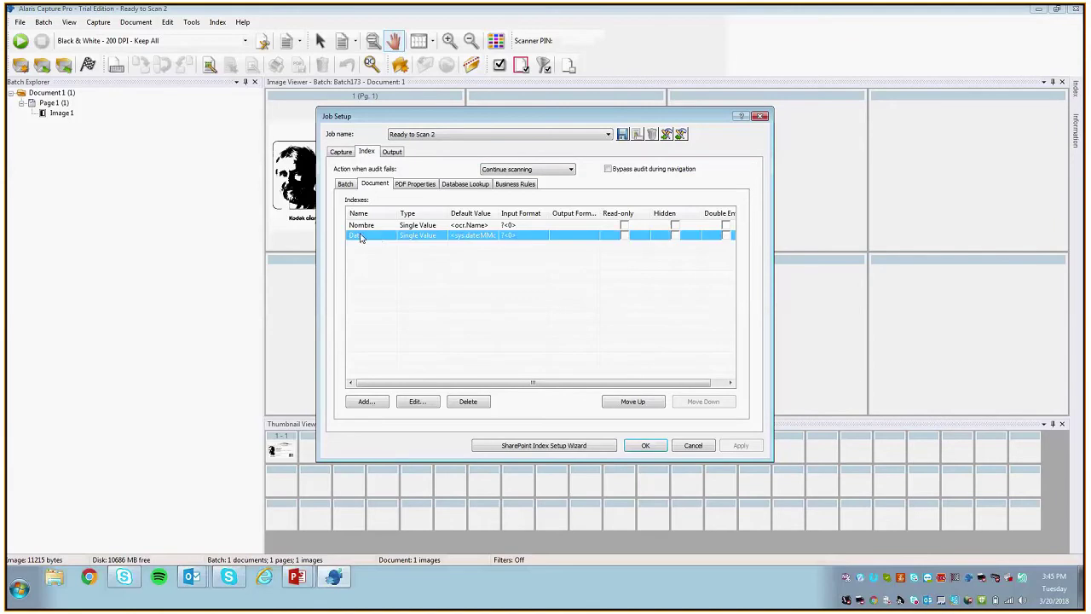
click(339, 152)
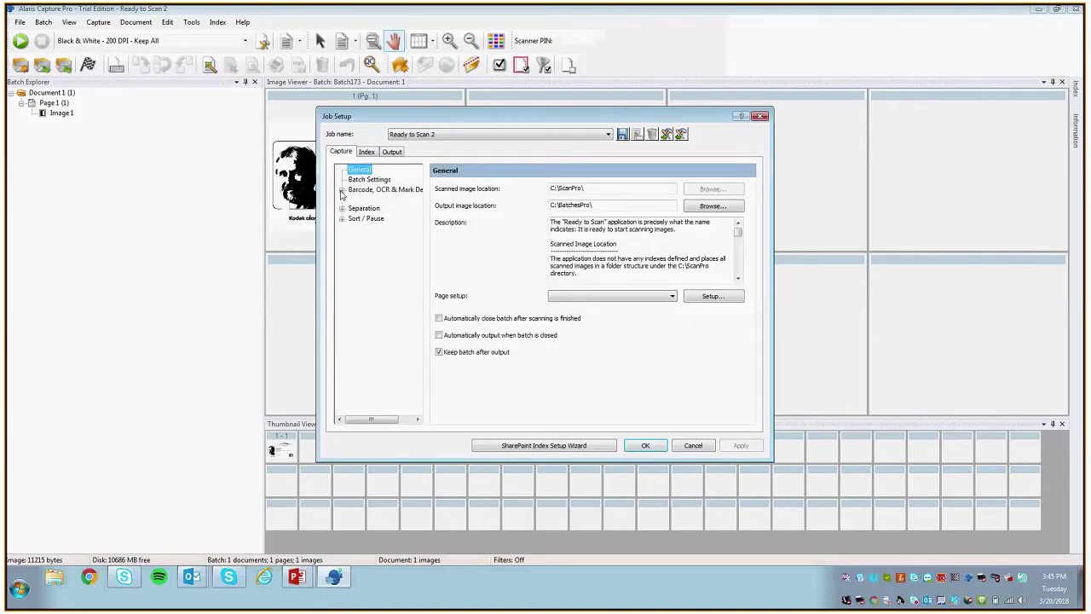
click(358, 192)
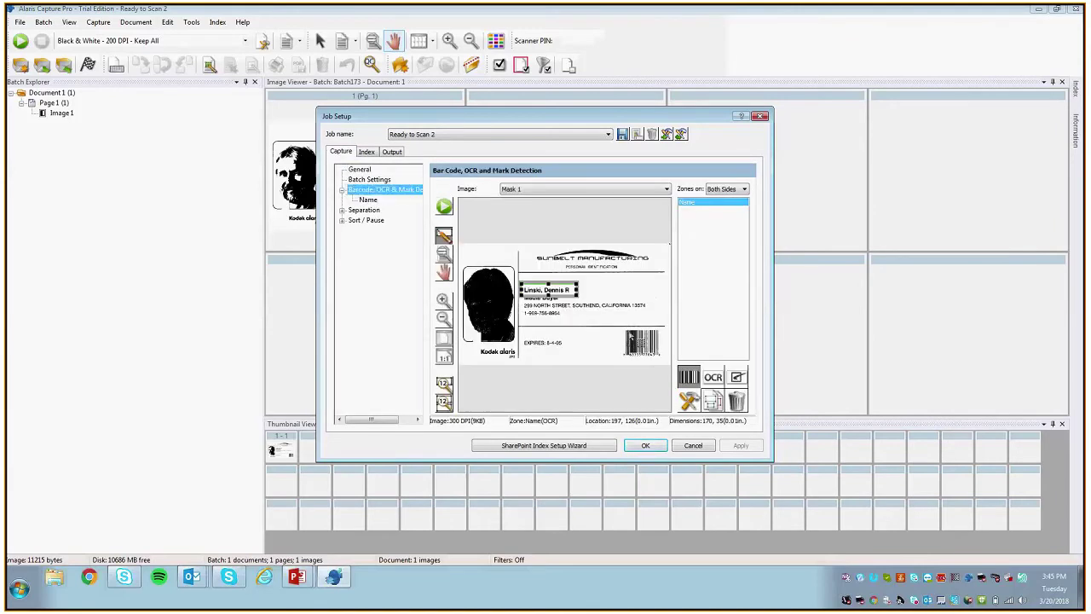
drag(621, 328, 668, 371)
drag(628, 146, 595, 147)
Step: Name the new zone 'Barcode', keep UPC-A type with Horizontal orientation, and confirm it
click(460, 146)
text(Ba)
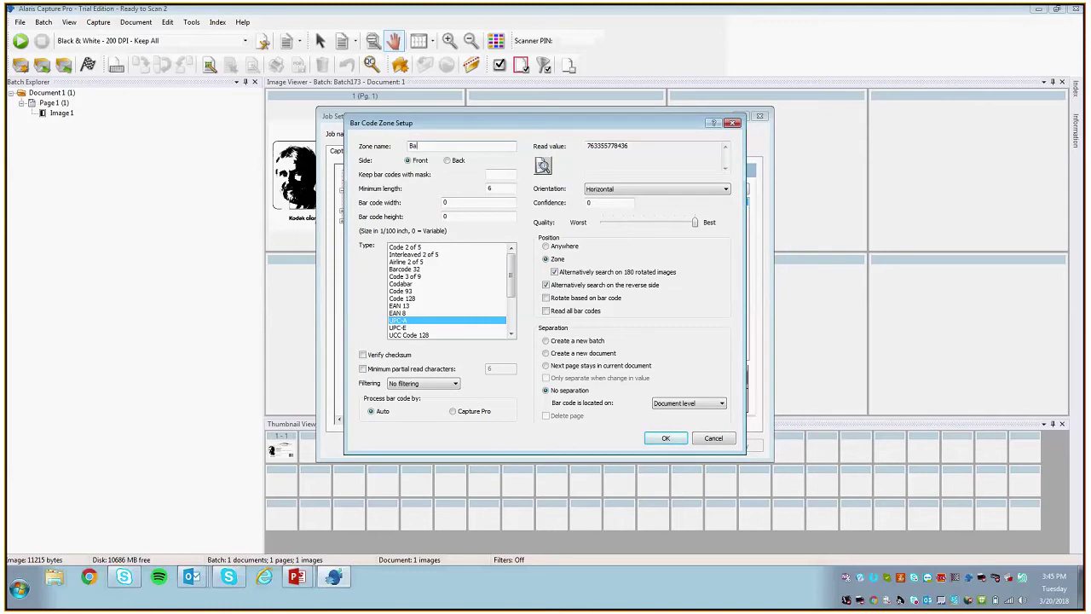
text(rcode)
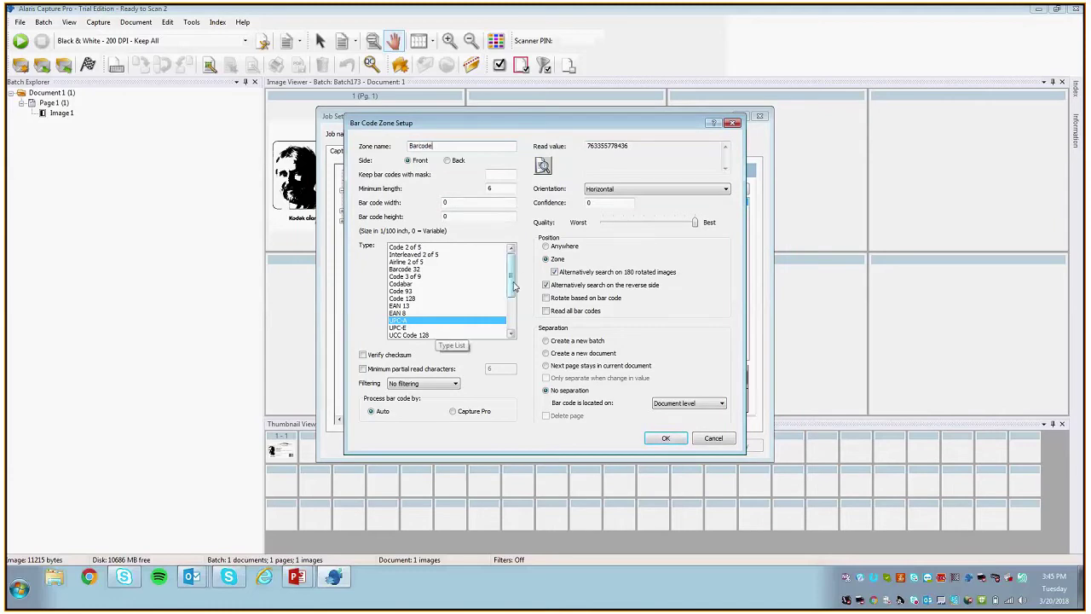
drag(509, 286, 510, 322)
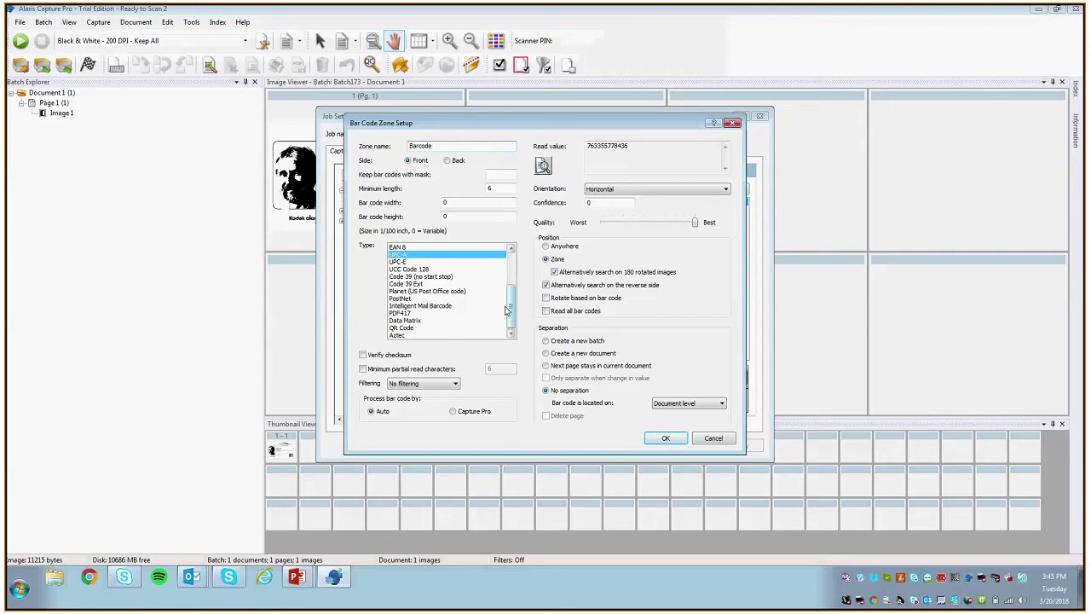
drag(511, 311, 510, 282)
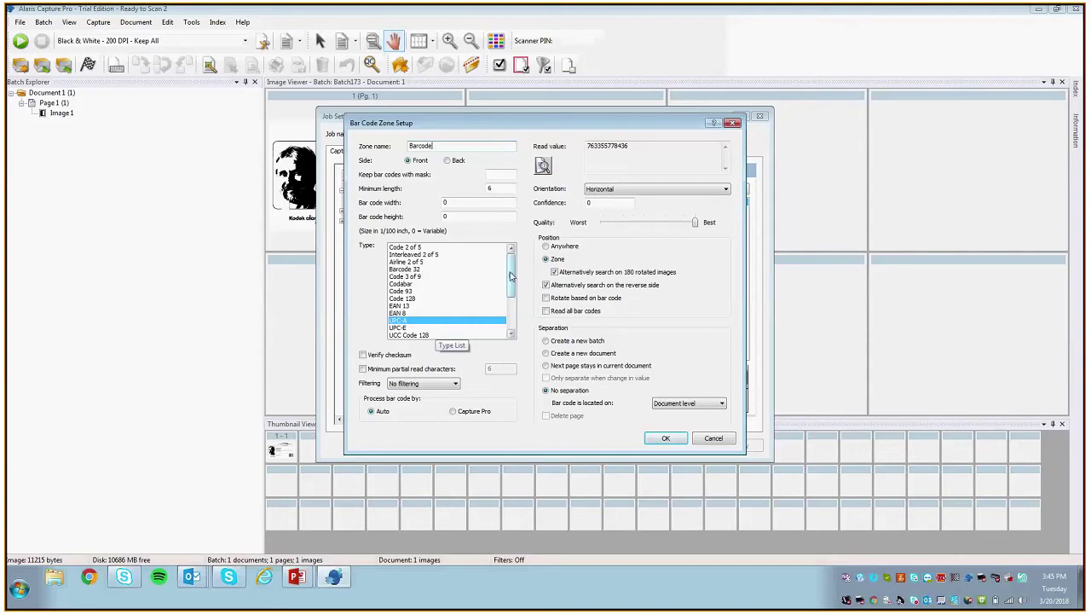
drag(510, 276, 487, 244)
click(655, 189)
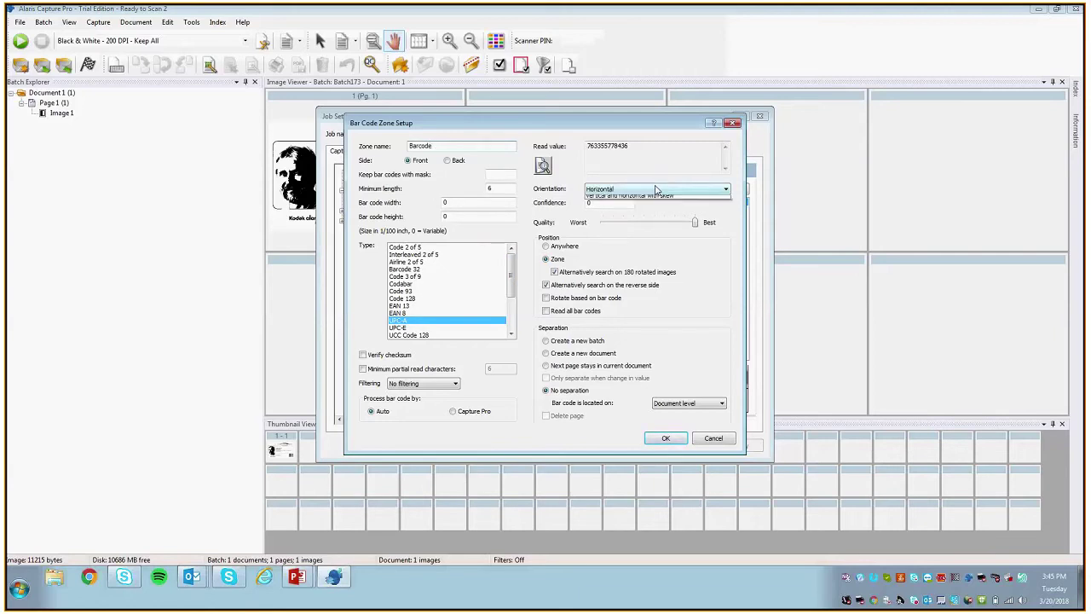
click(639, 197)
click(675, 441)
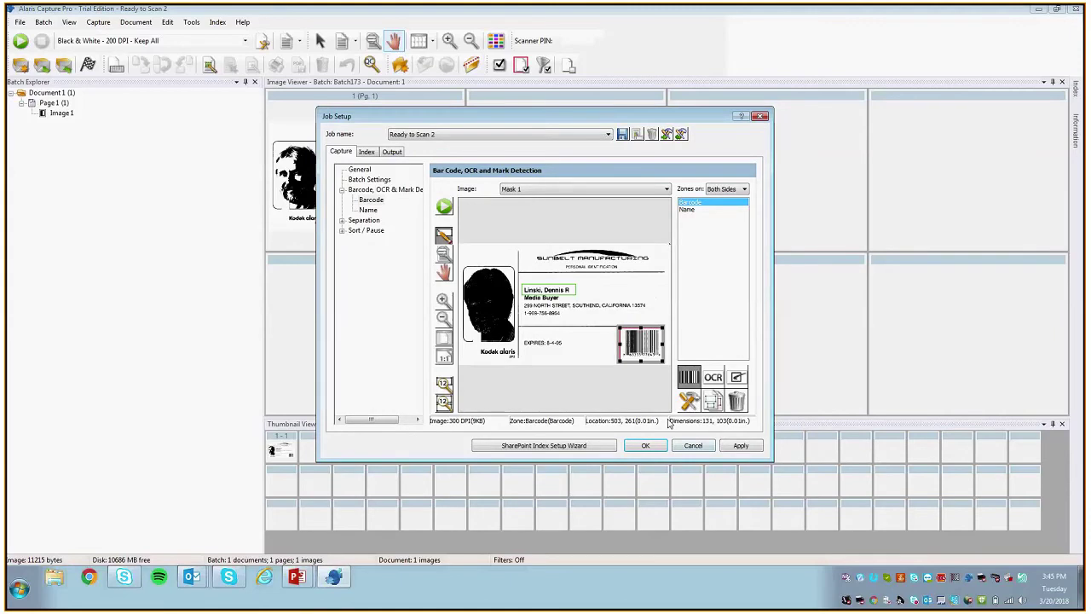
Step: Apply the zone, then add a Barcode index field defaulting to BarCode::Barcode
click(593, 314)
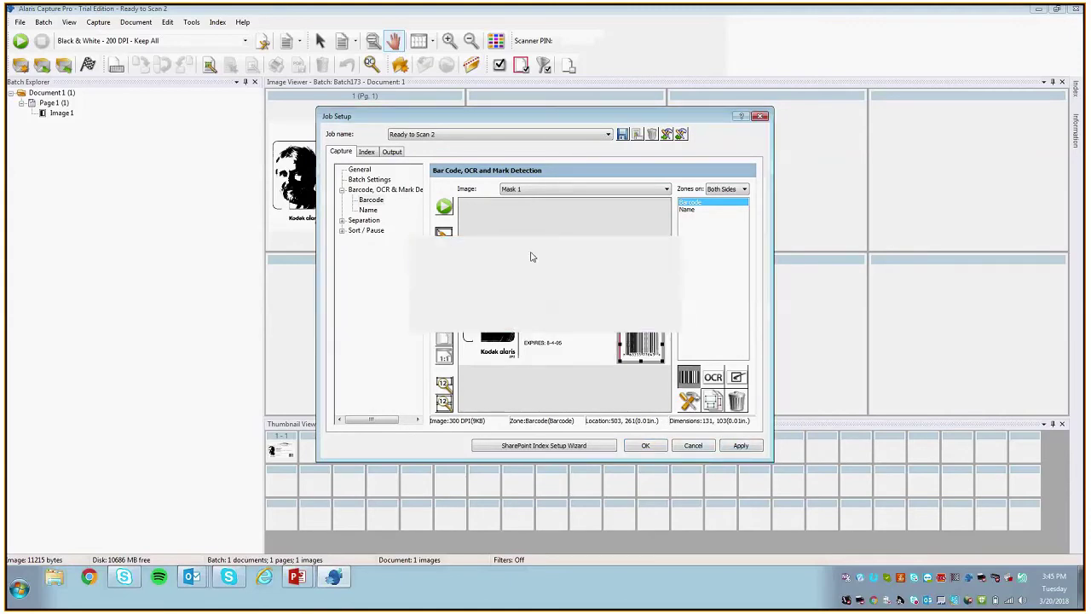
click(366, 151)
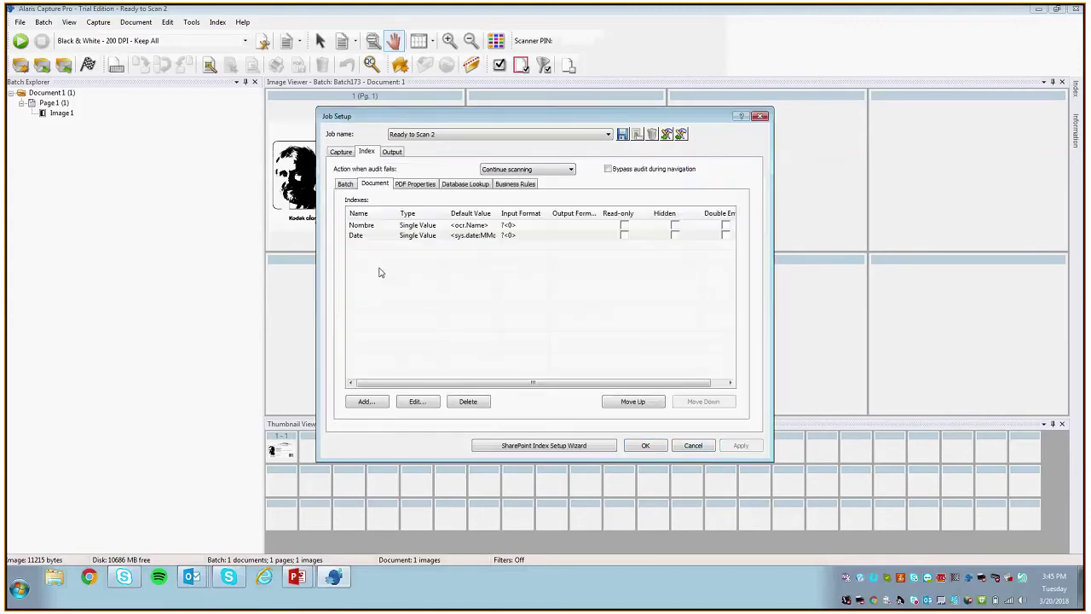
click(368, 402)
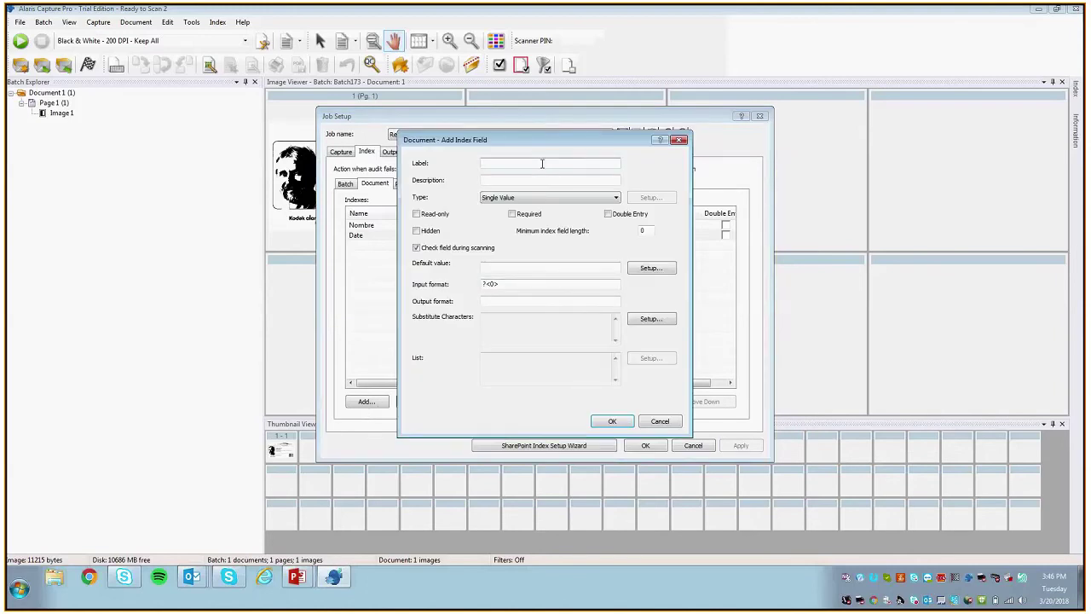
text(Barcode)
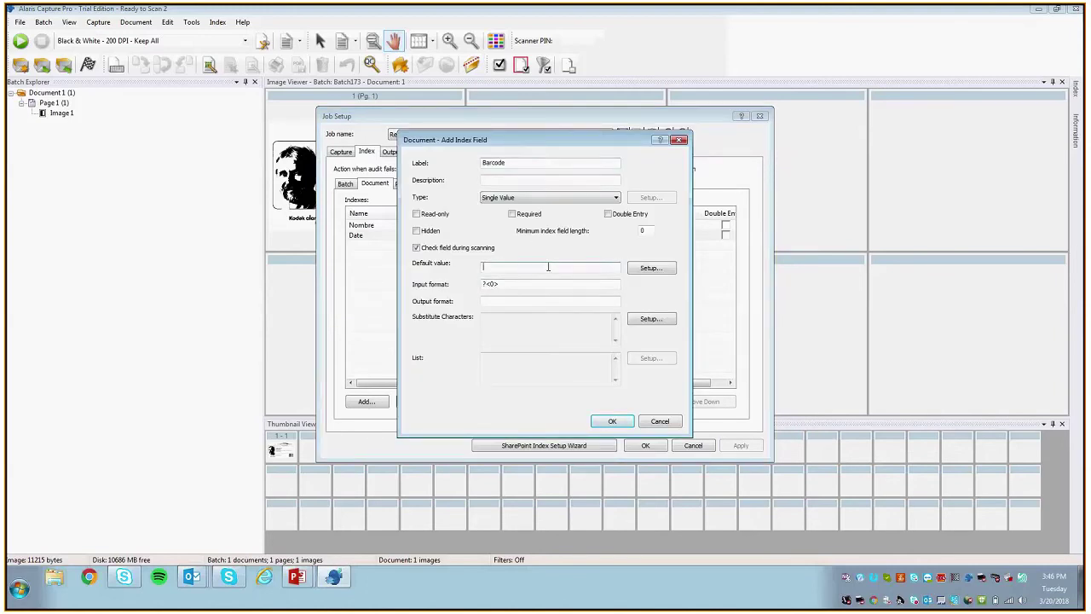
click(651, 268)
scroll(403, 375, down, 10)
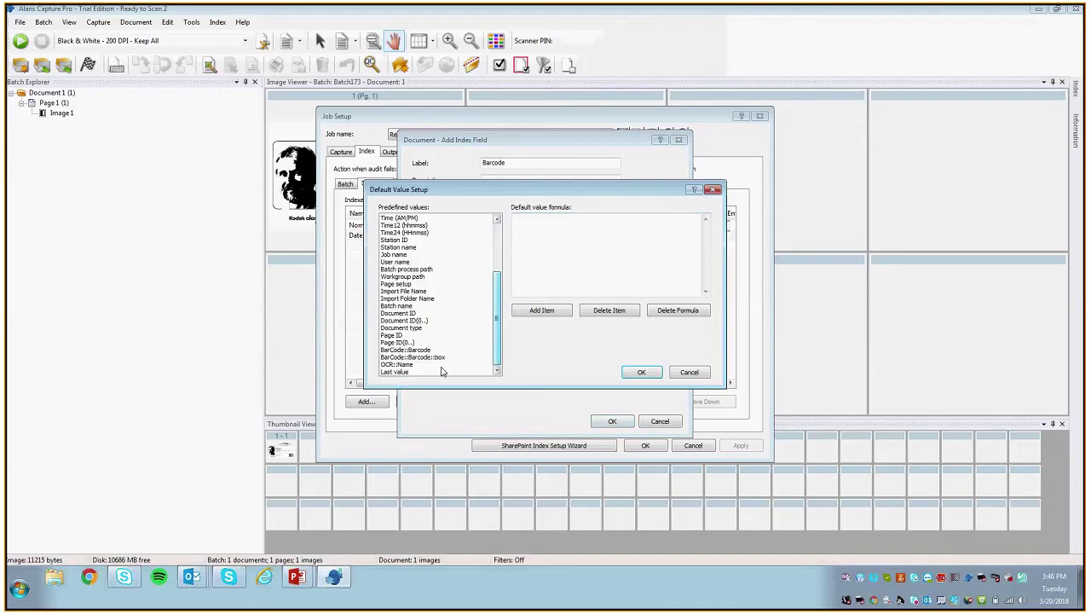
double_click(406, 349)
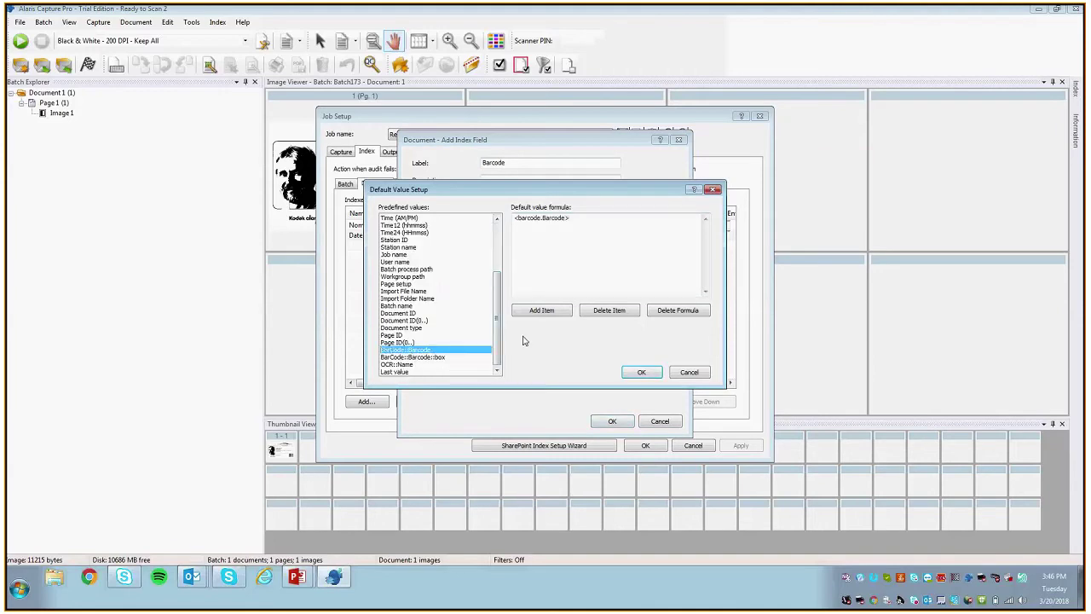
Step: Confirm the <barcode.Barcode> default and save the changed job setup
click(641, 372)
click(611, 421)
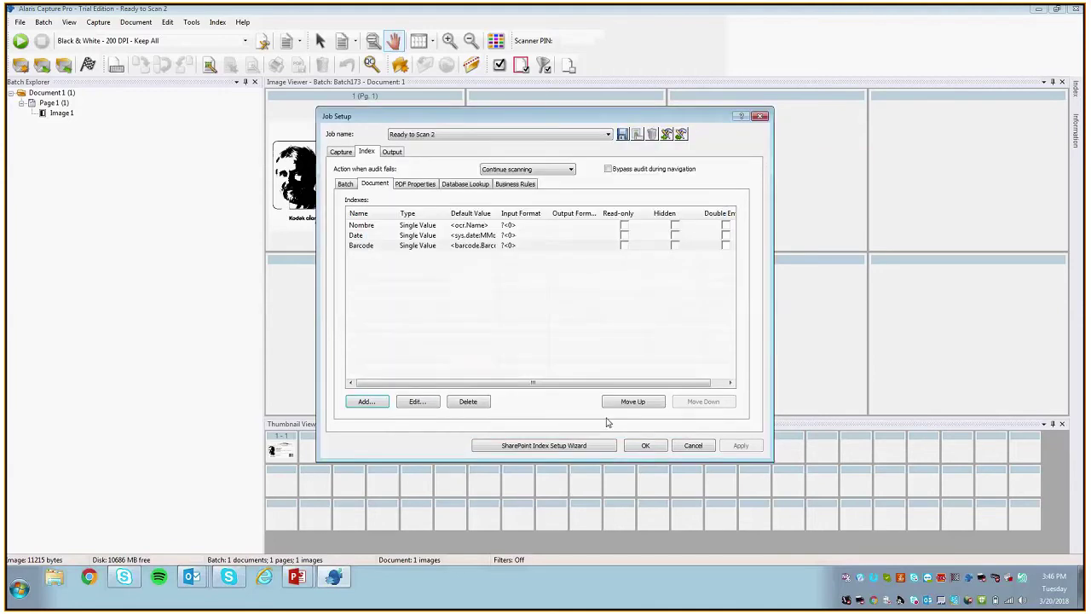
click(645, 445)
click(594, 314)
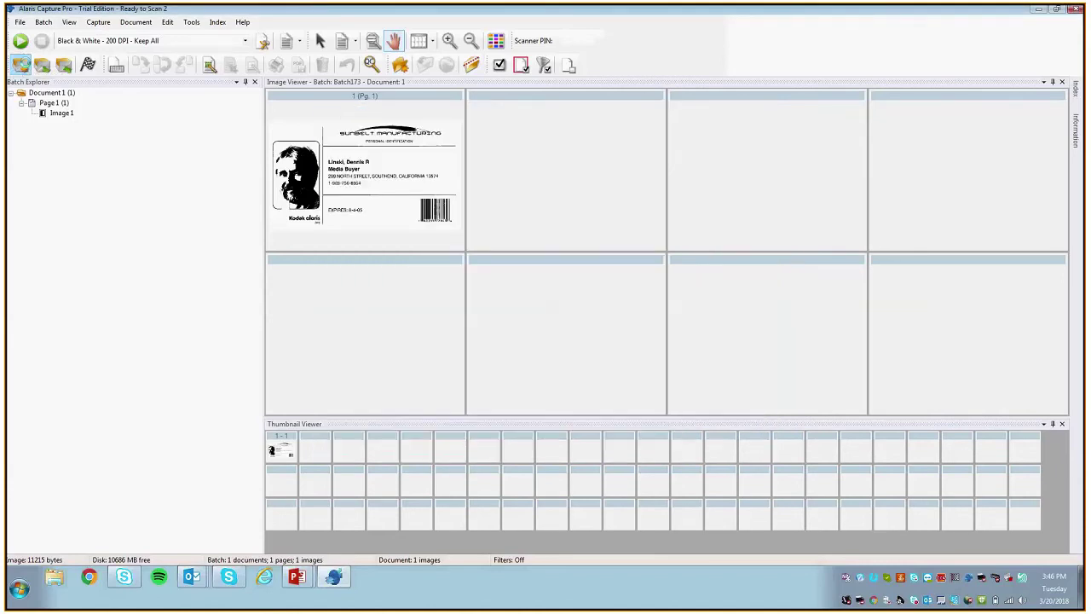
Step: Create new batch Batch174 and scan the ID card into it as Document 1
click(19, 65)
key(Return)
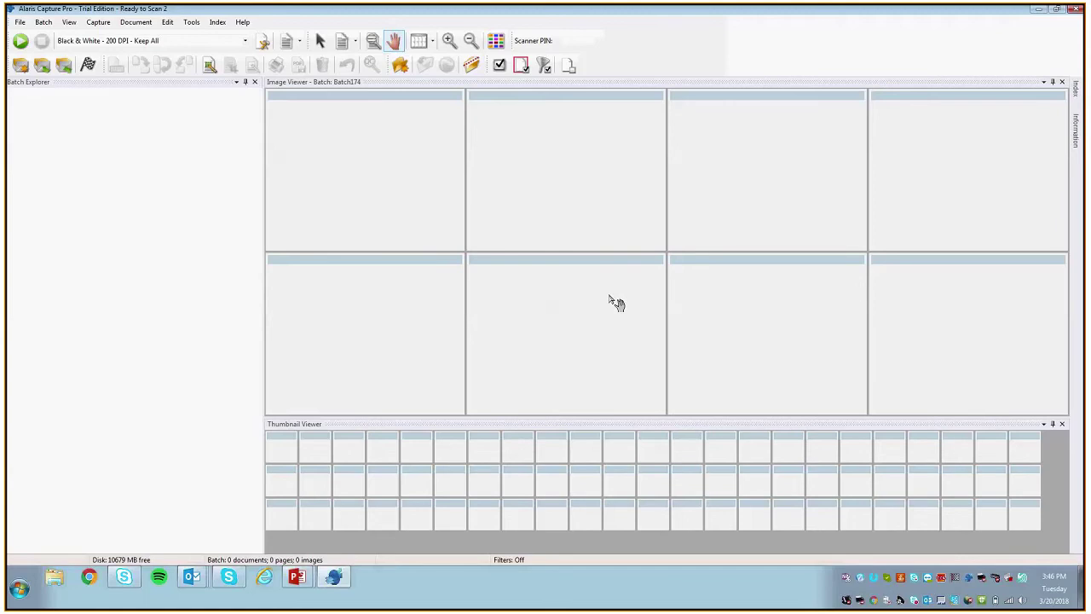
click(21, 41)
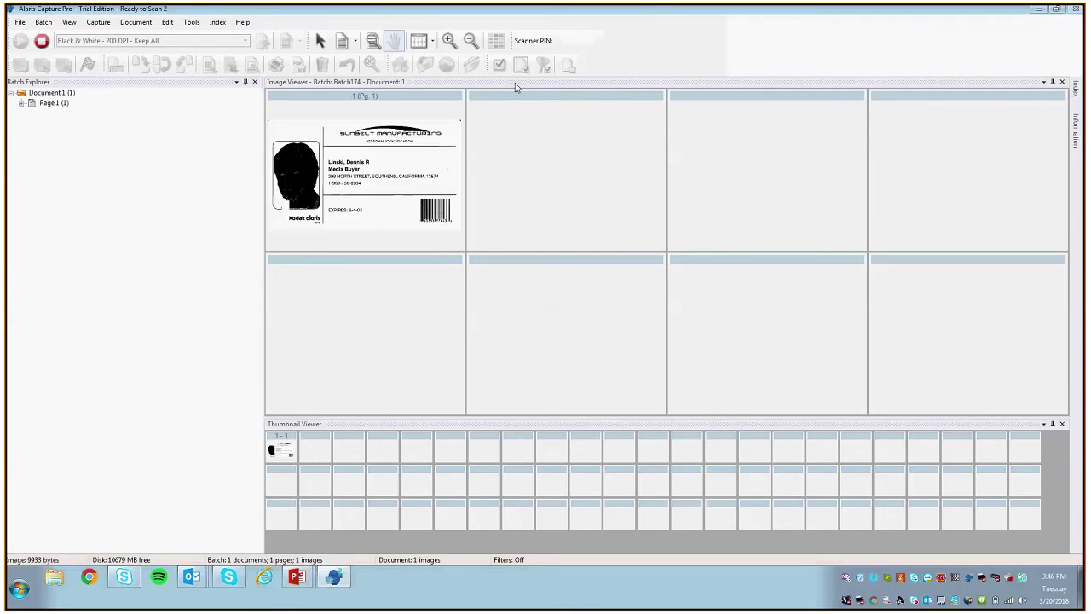
Step: Check the Nombre, Date (032018) and Barcode index values, then return to capture view
click(217, 22)
click(953, 116)
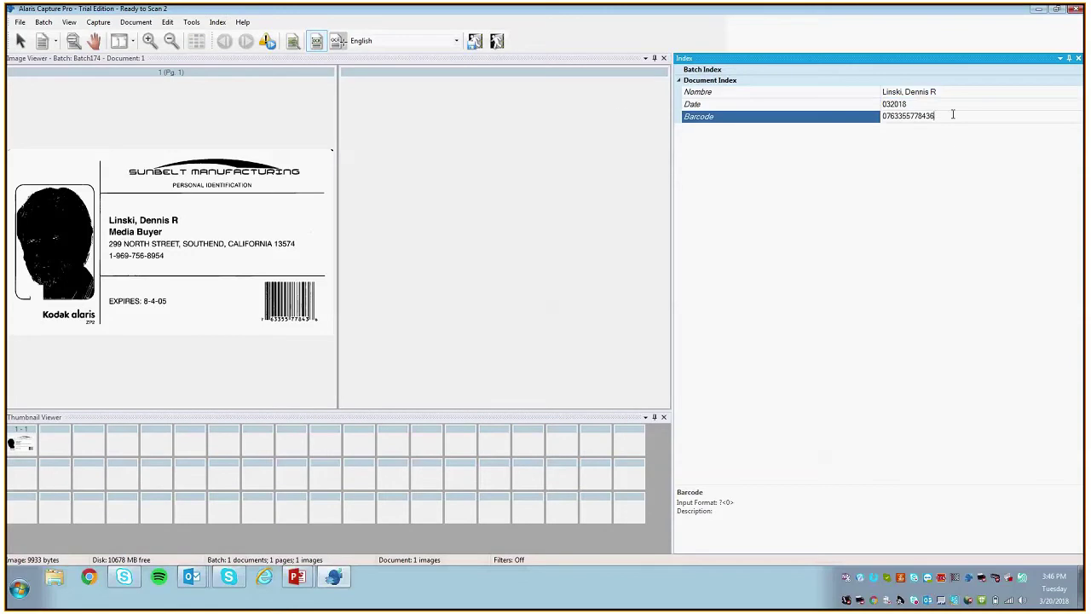
click(936, 91)
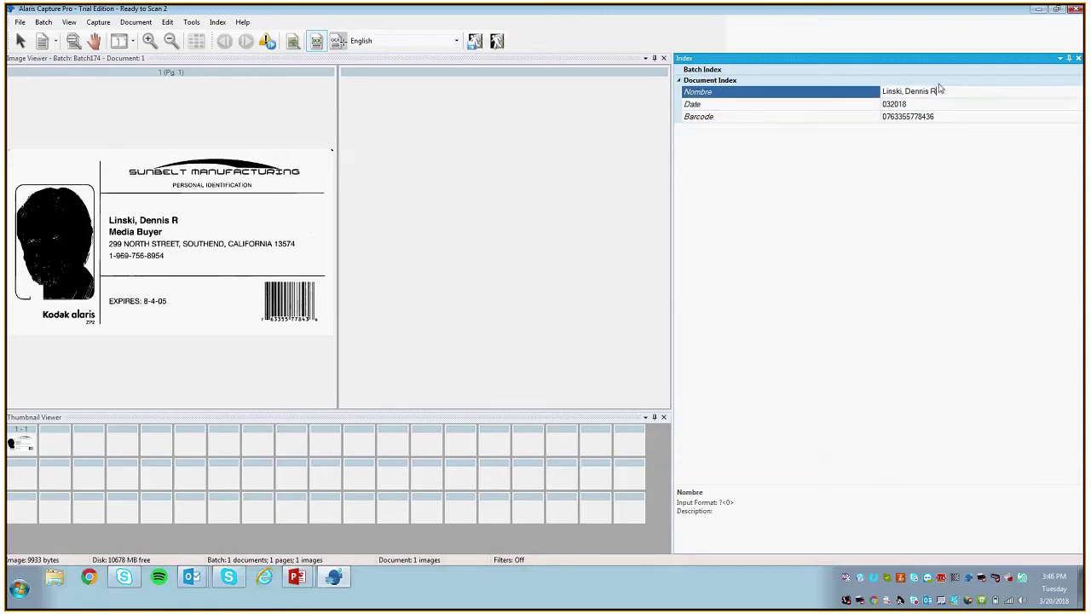
key(Tab)
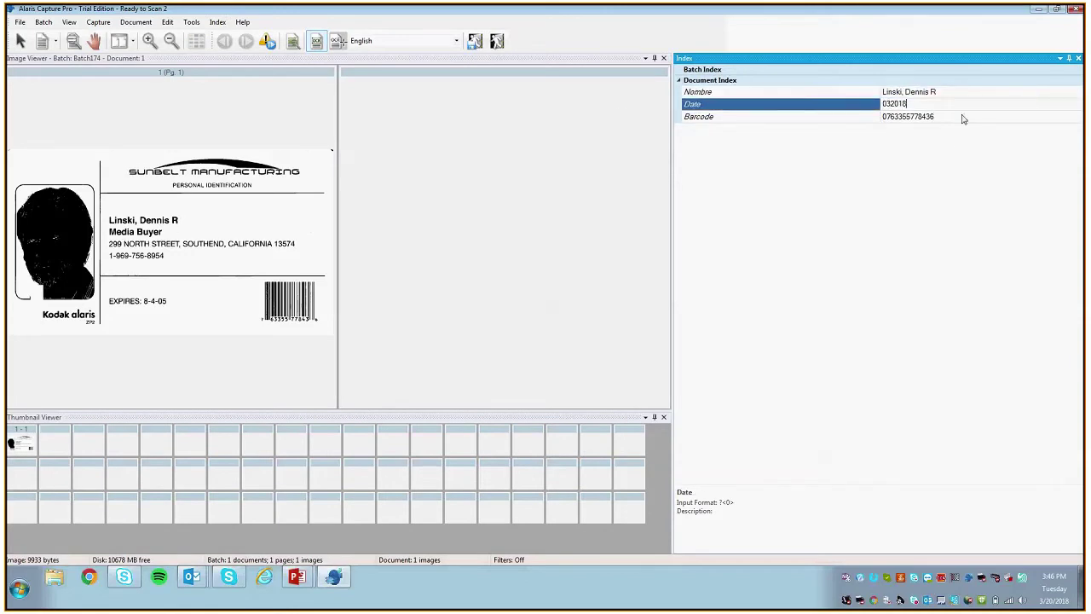
click(963, 119)
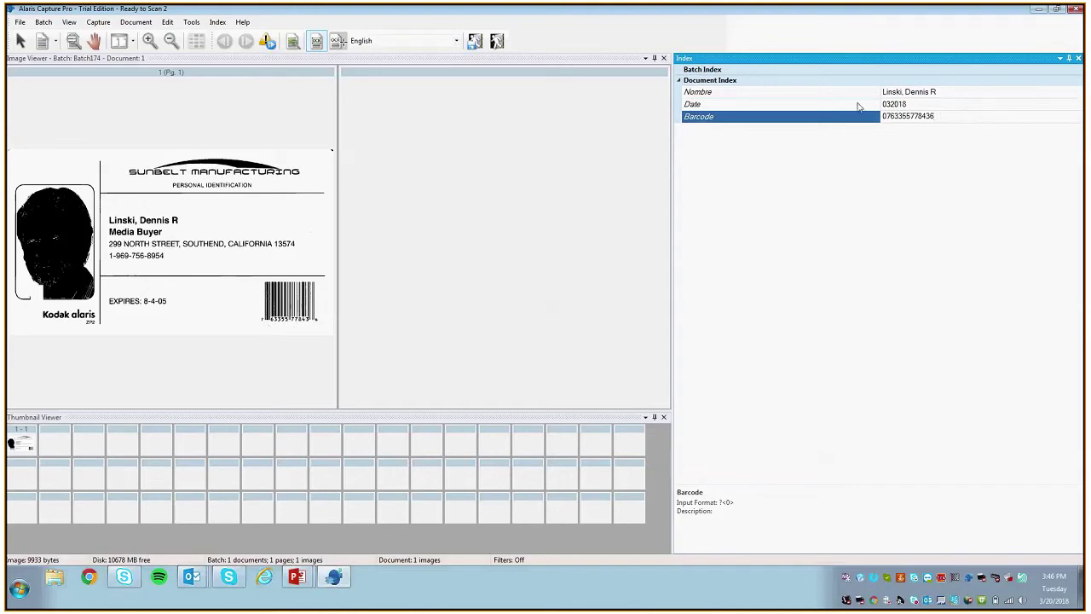
key(Return)
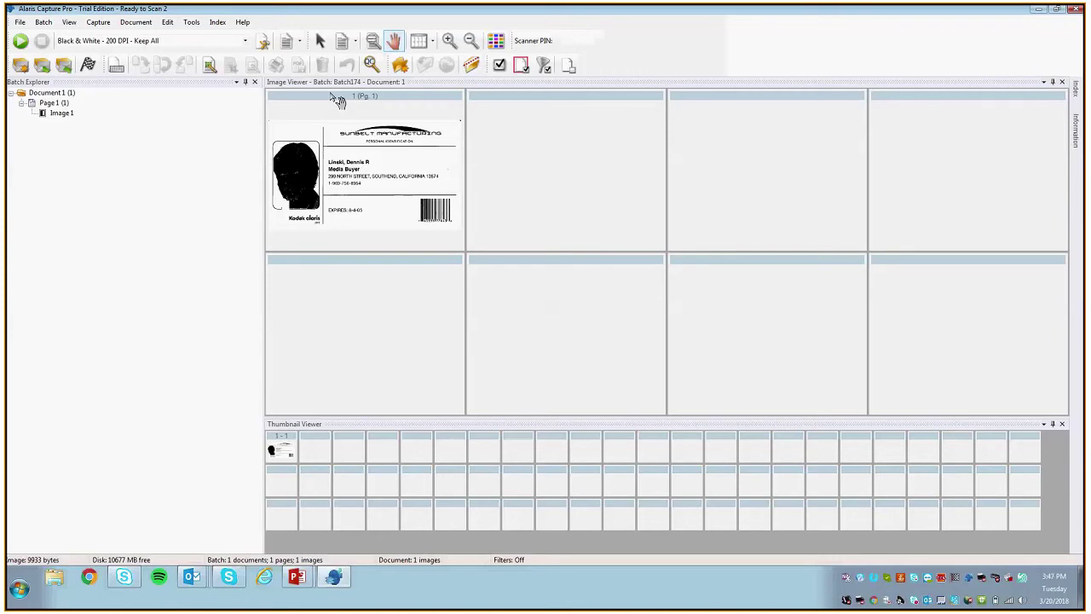
Step: In Job Setup's output settings, turn off the Index (XML) output under File(1):TIFF
click(21, 23)
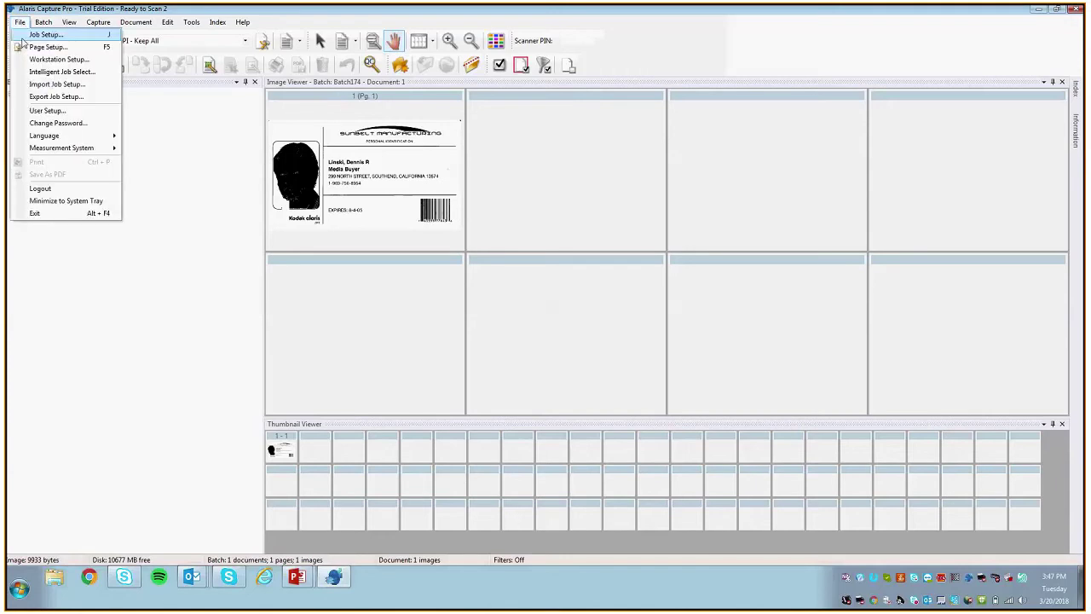
click(87, 36)
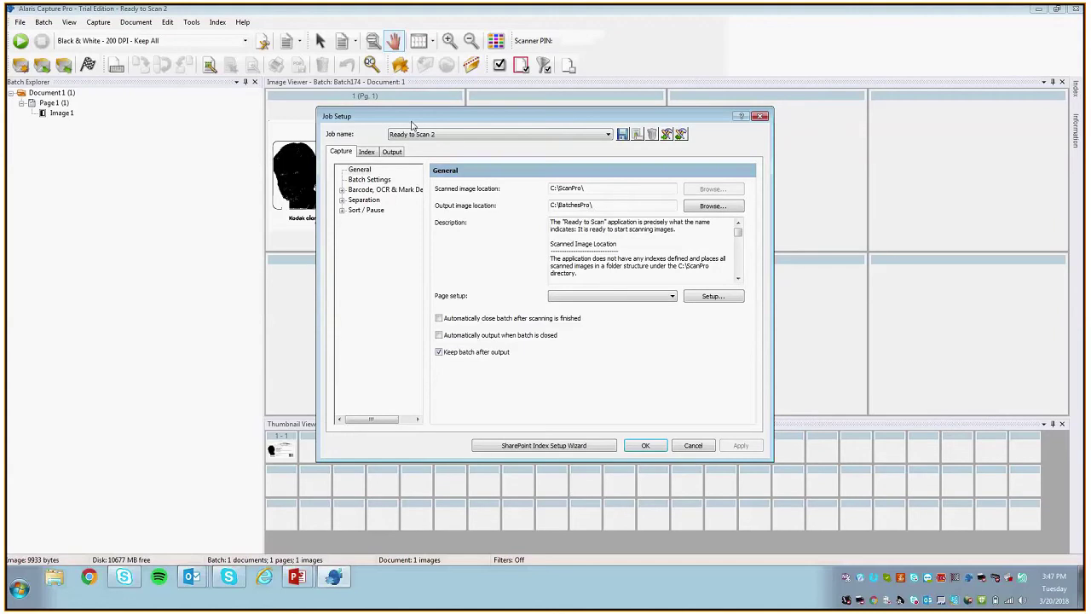
drag(410, 118, 415, 114)
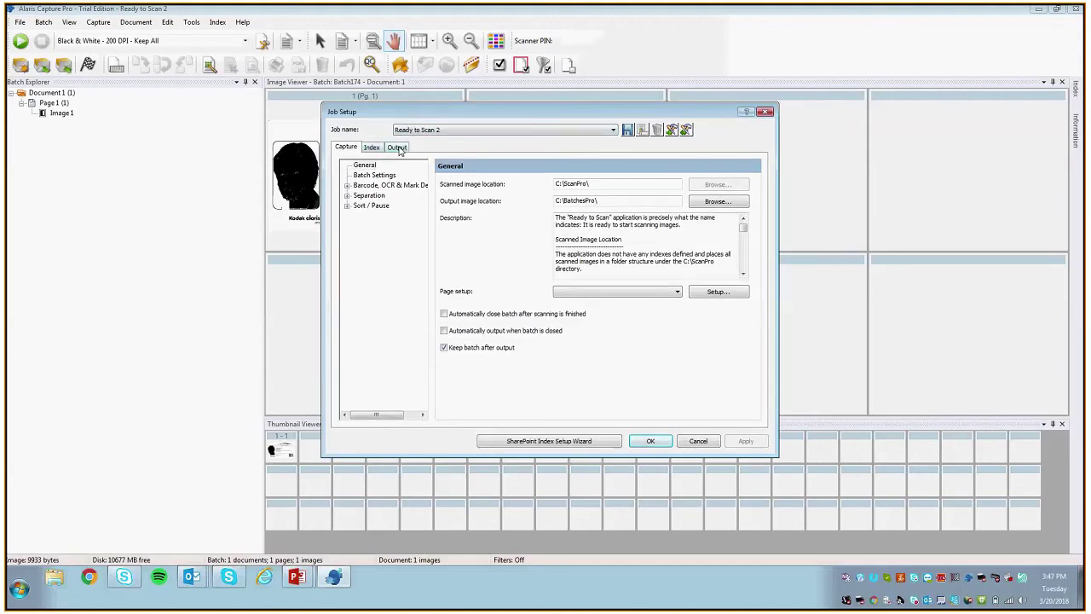
click(397, 148)
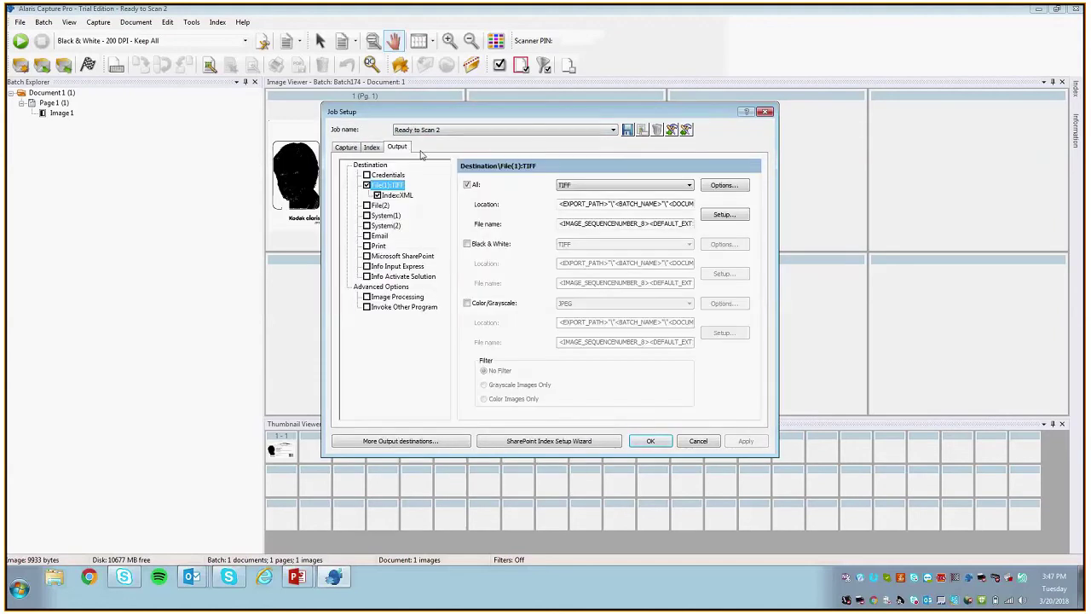
click(378, 195)
click(387, 185)
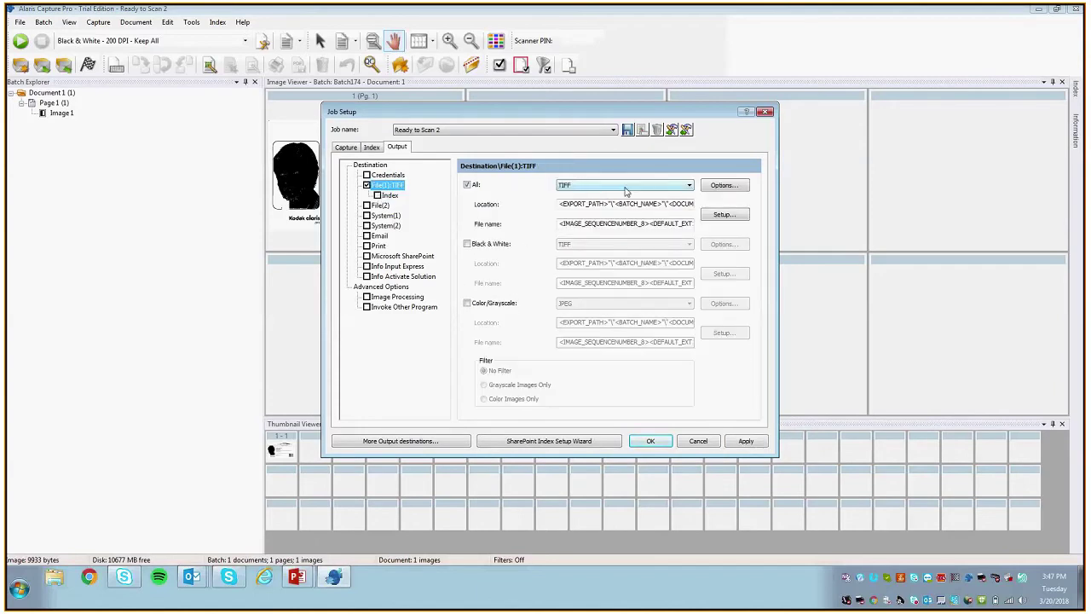
click(588, 185)
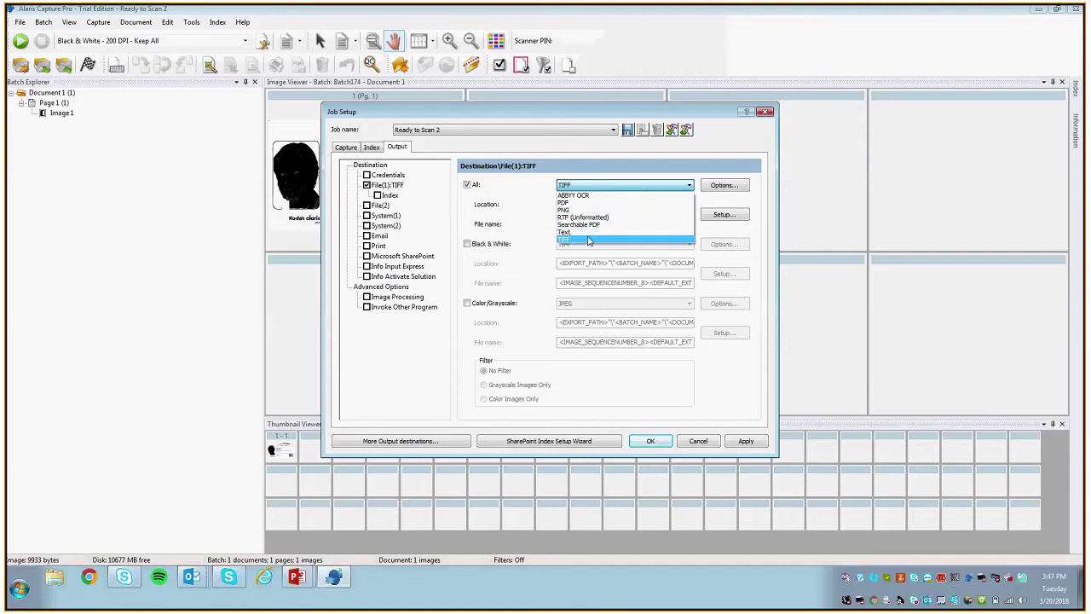
Step: Switch File(1) to PDF, grouped as one multi-page PDF per document, and verify the options
click(586, 203)
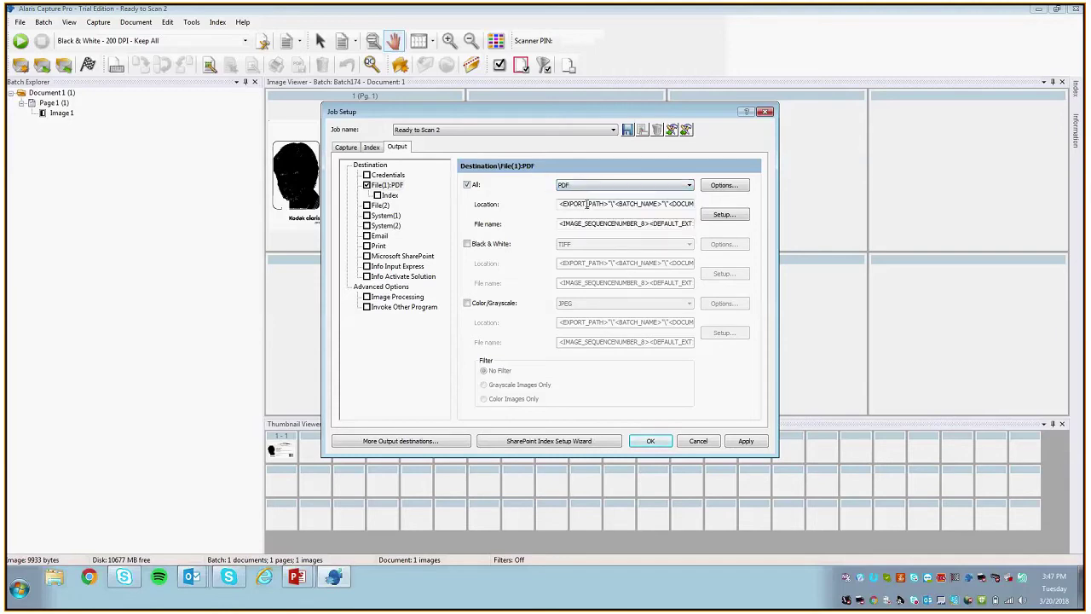
click(723, 185)
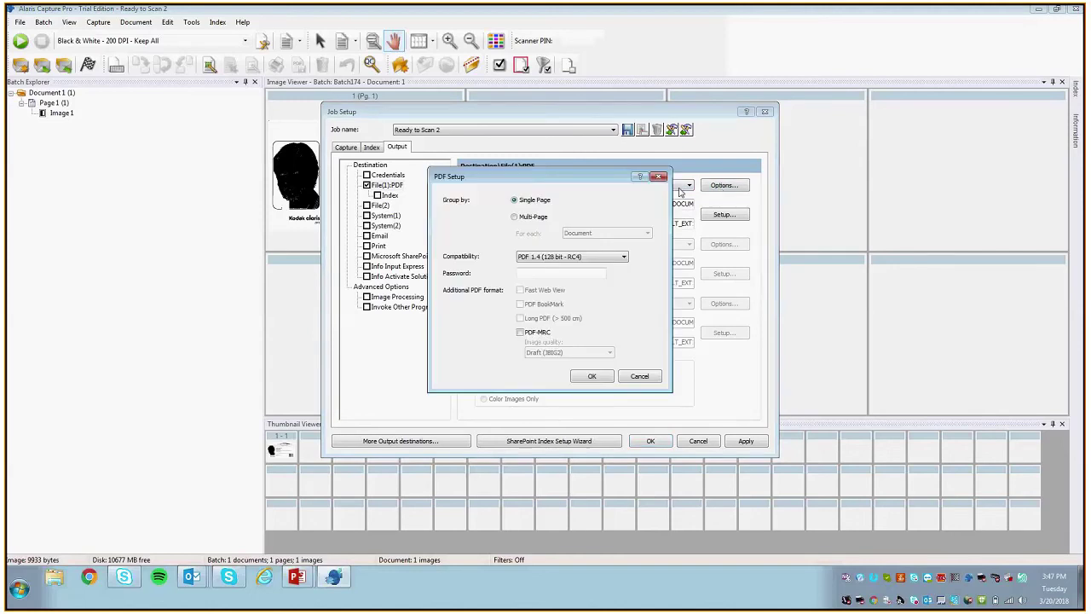
click(515, 218)
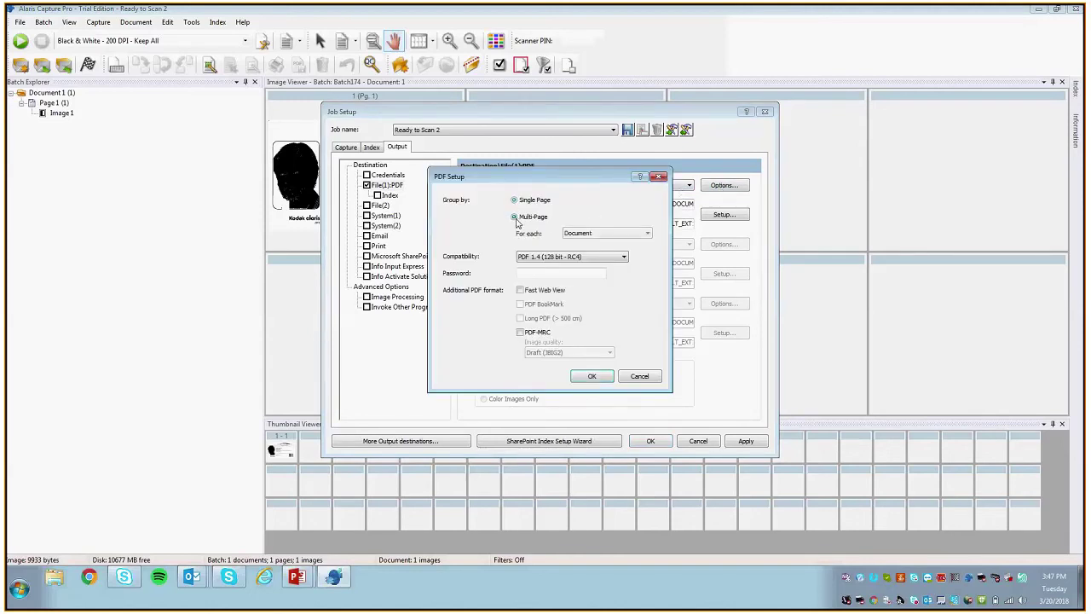
click(593, 376)
click(723, 184)
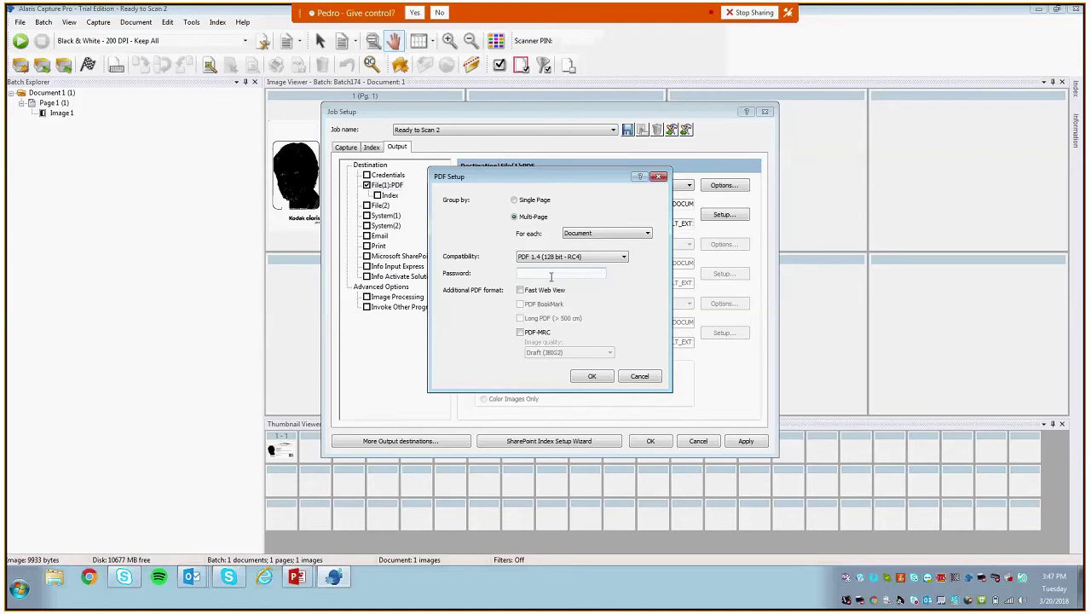
click(439, 12)
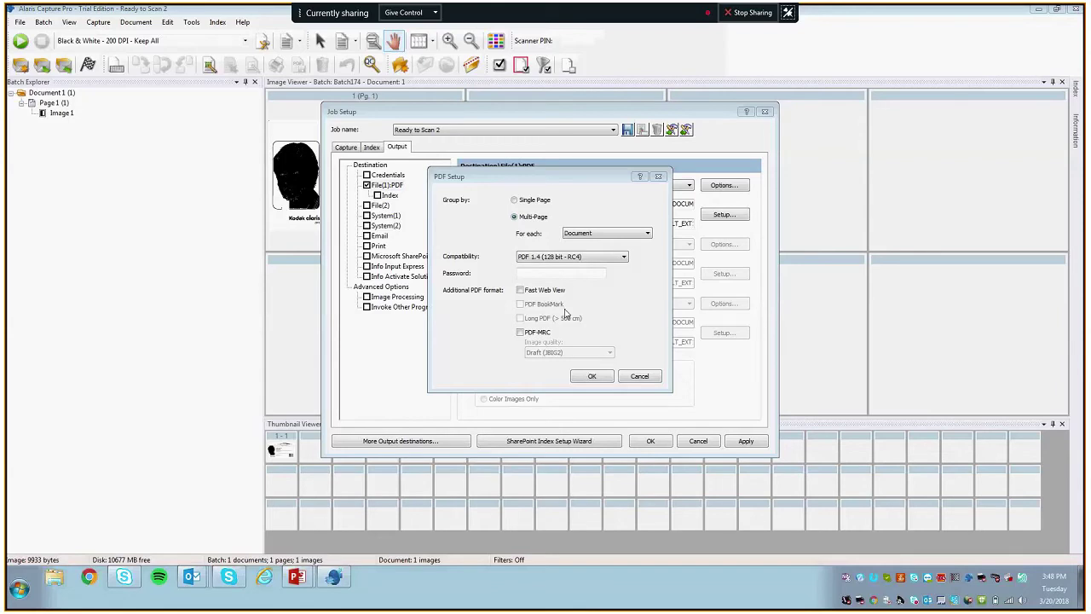
click(639, 376)
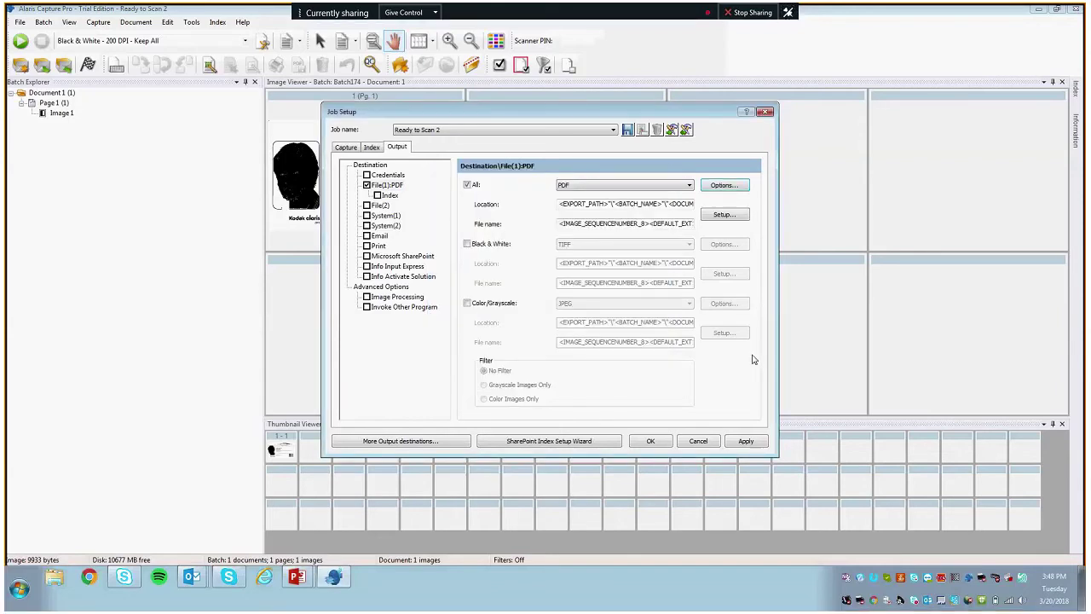
Step: Set the PDF output location to the Desktop folder
click(724, 214)
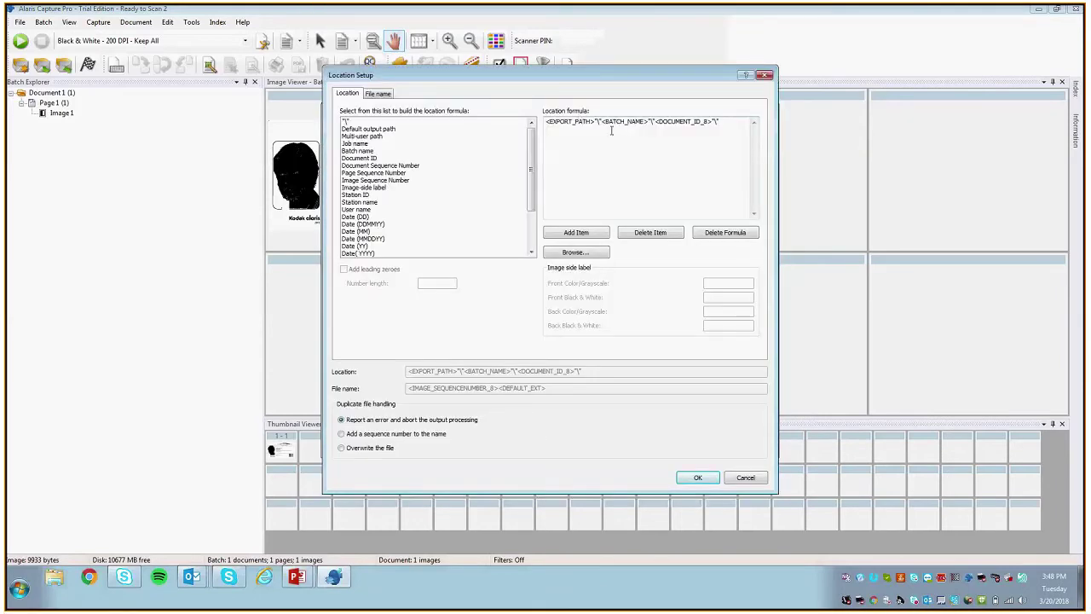
click(573, 253)
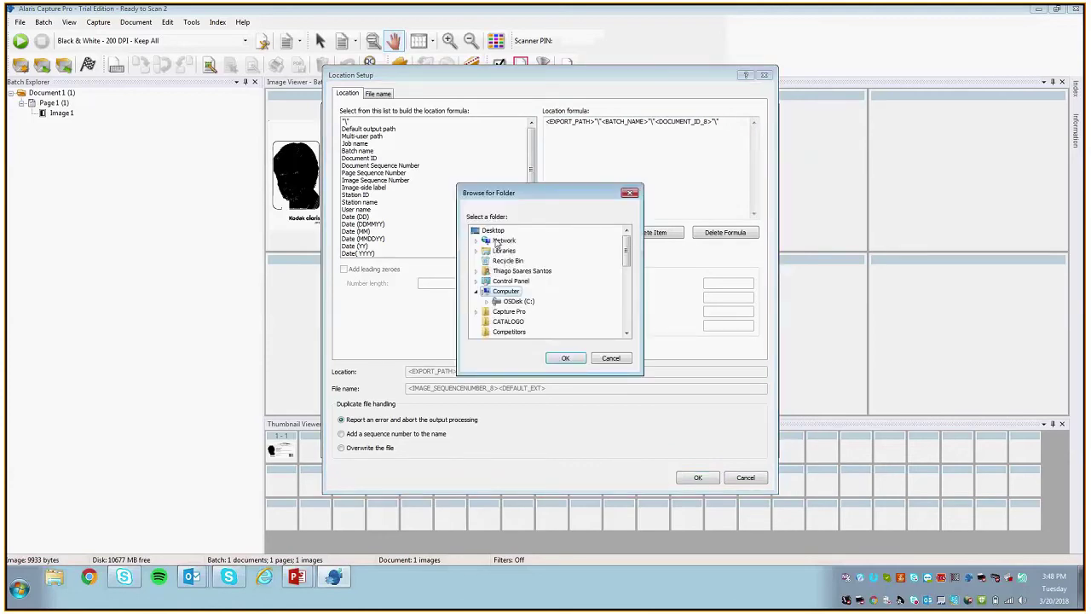
click(565, 358)
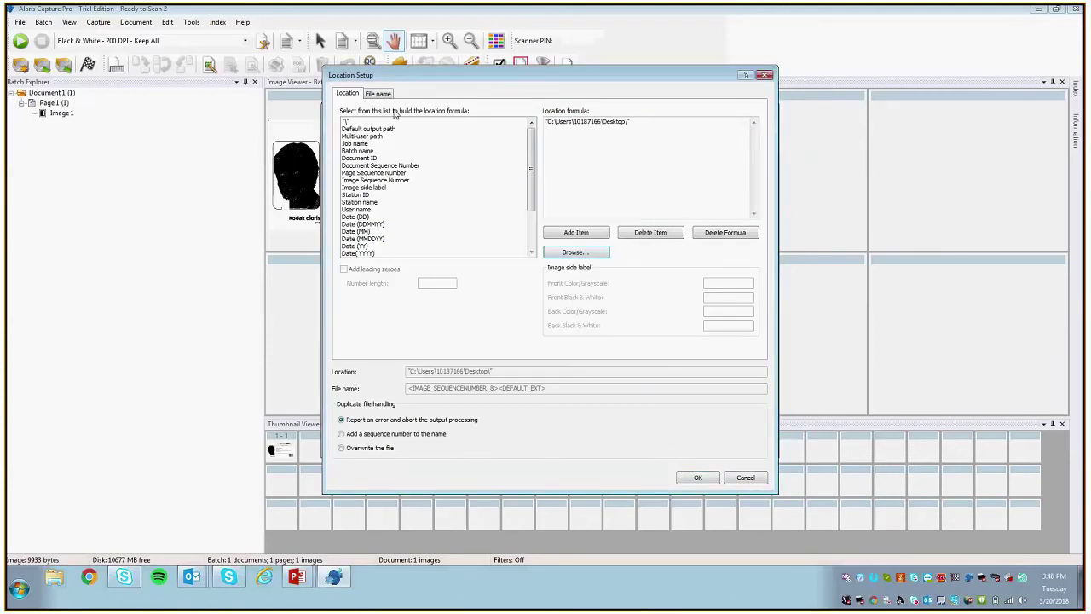
drag(631, 122, 536, 113)
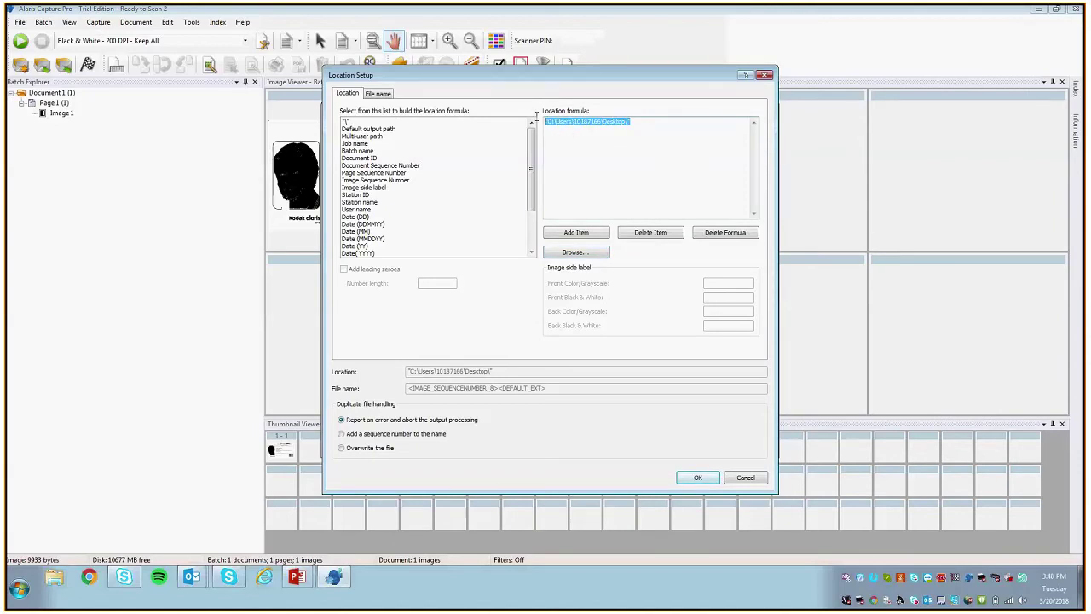
click(545, 120)
drag(545, 120, 625, 121)
drag(548, 120, 626, 119)
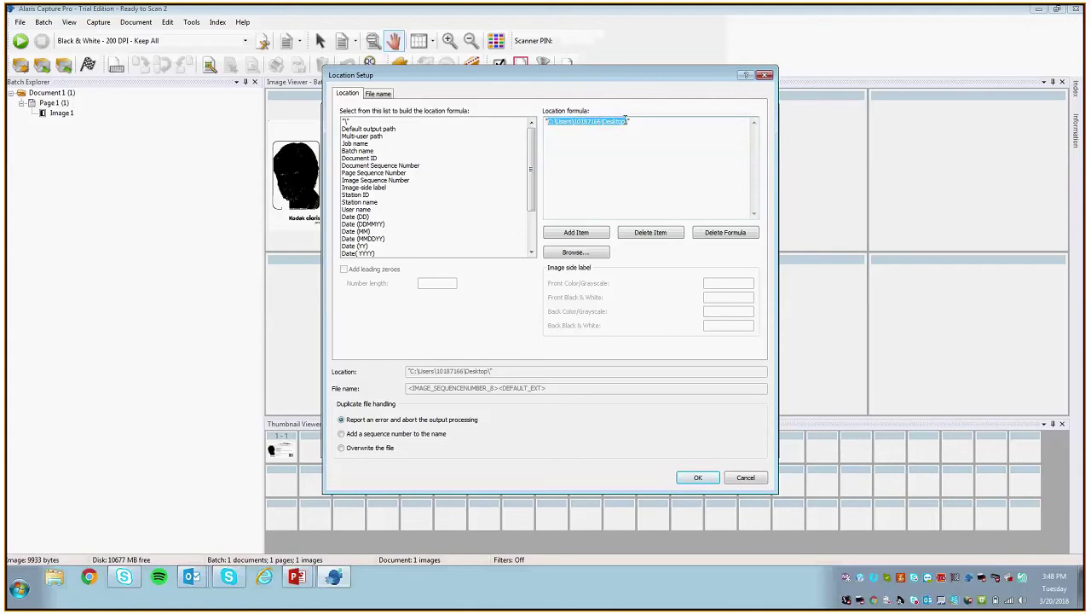
Step: Replace the file name formula with the <DOC_IDX: Barcode> index value
click(379, 94)
drag(682, 121, 541, 126)
click(677, 121)
key(ctrl+a)
key(Delete)
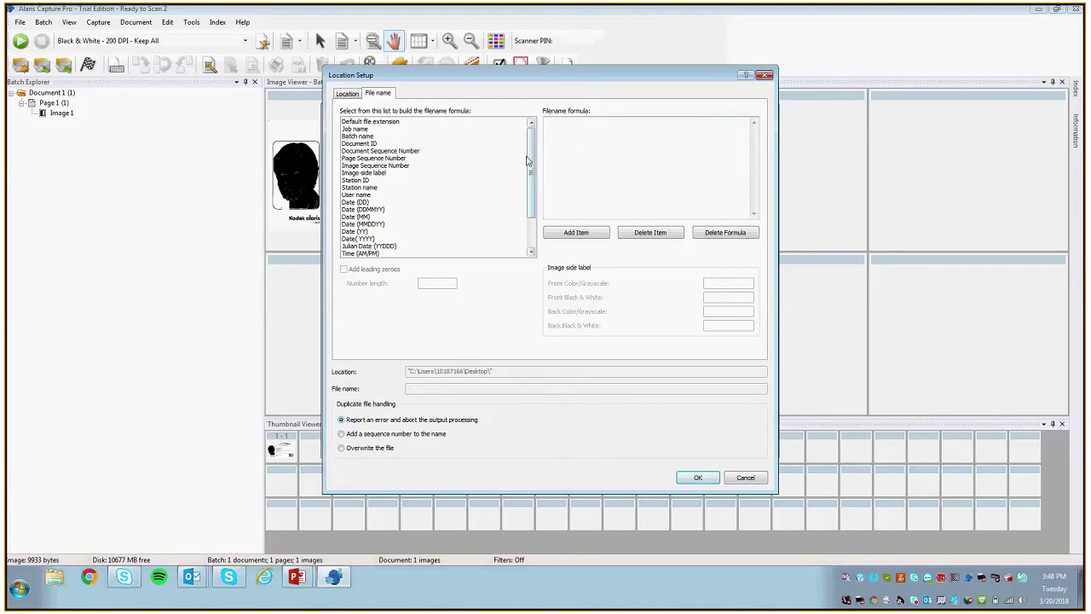
scroll(535, 199, down, 2)
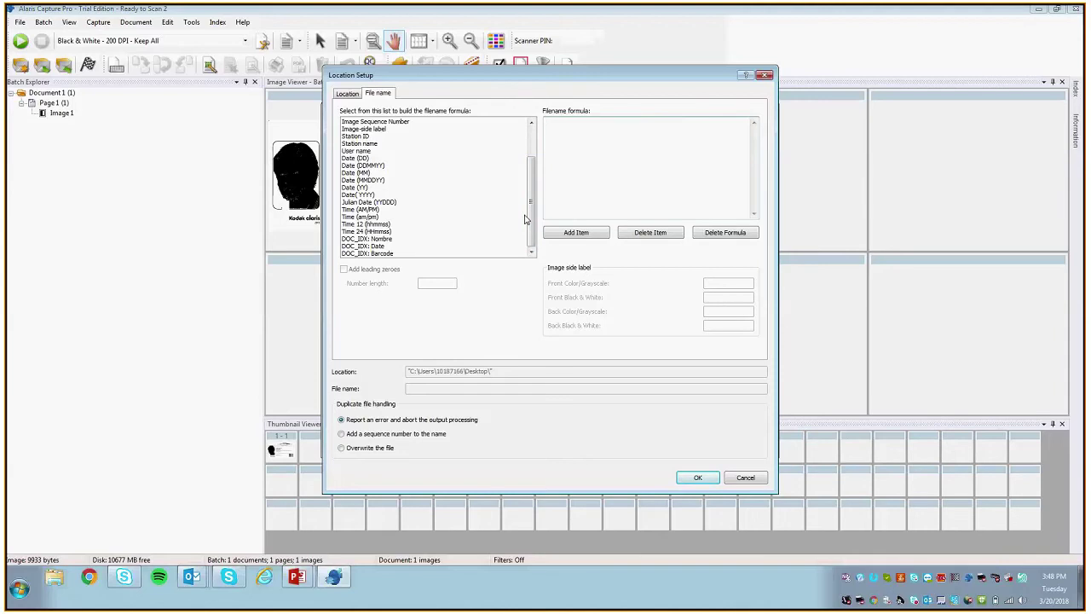
click(386, 254)
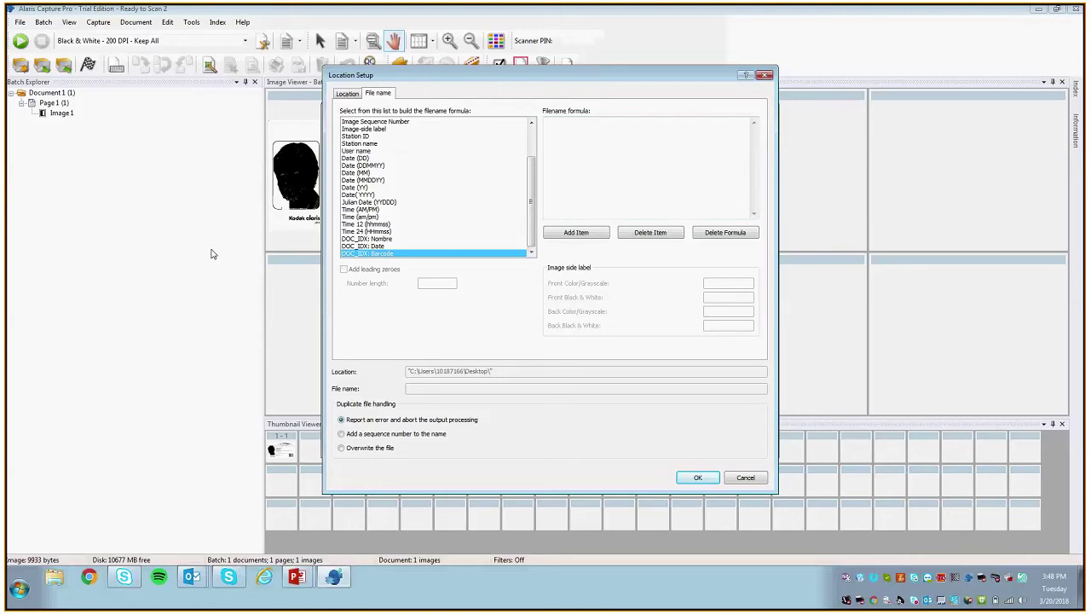
click(562, 241)
Step: Append <DEFAULT_EXT> to the file name formula and confirm the location settings
drag(528, 175, 526, 128)
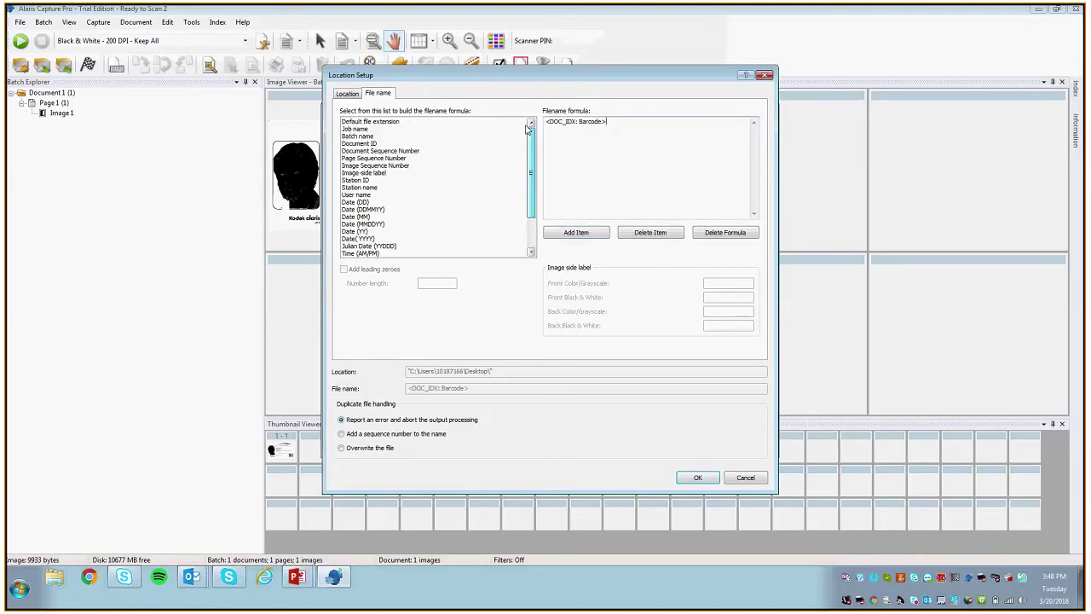
drag(607, 121, 566, 126)
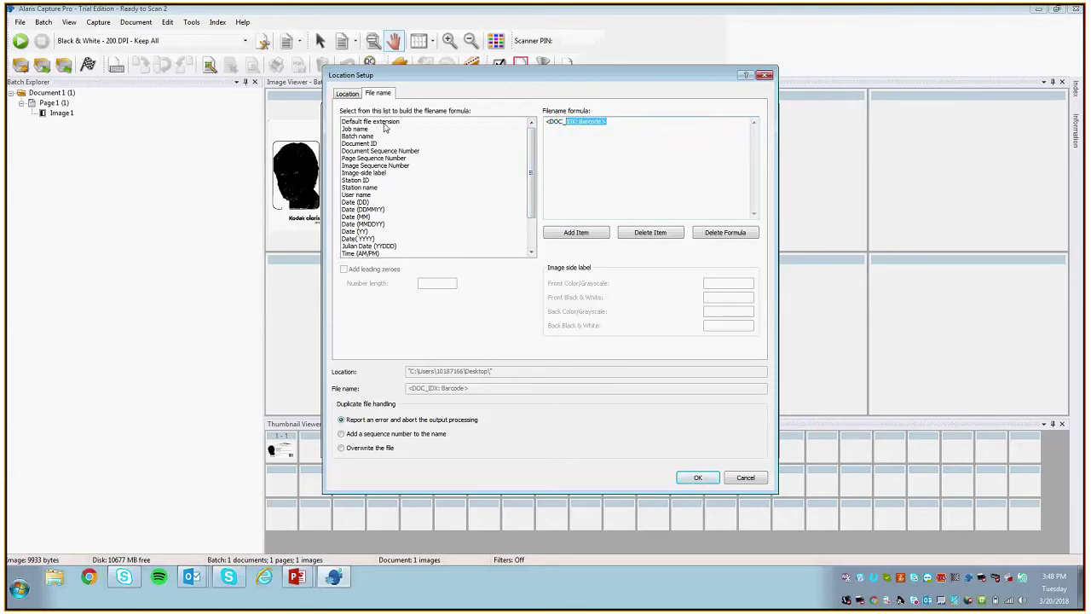
click(457, 122)
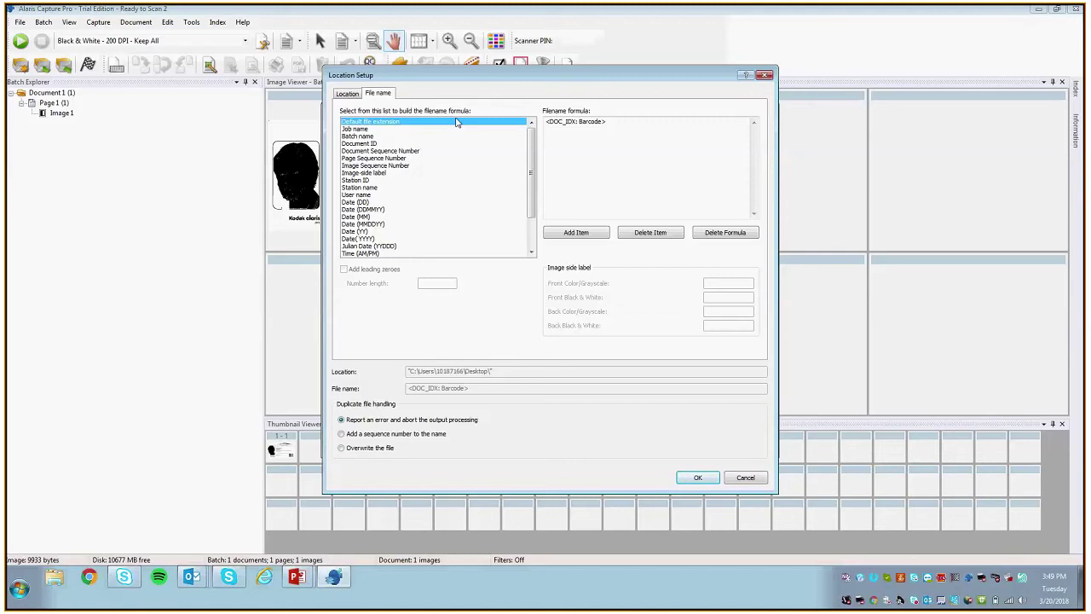
double_click(441, 122)
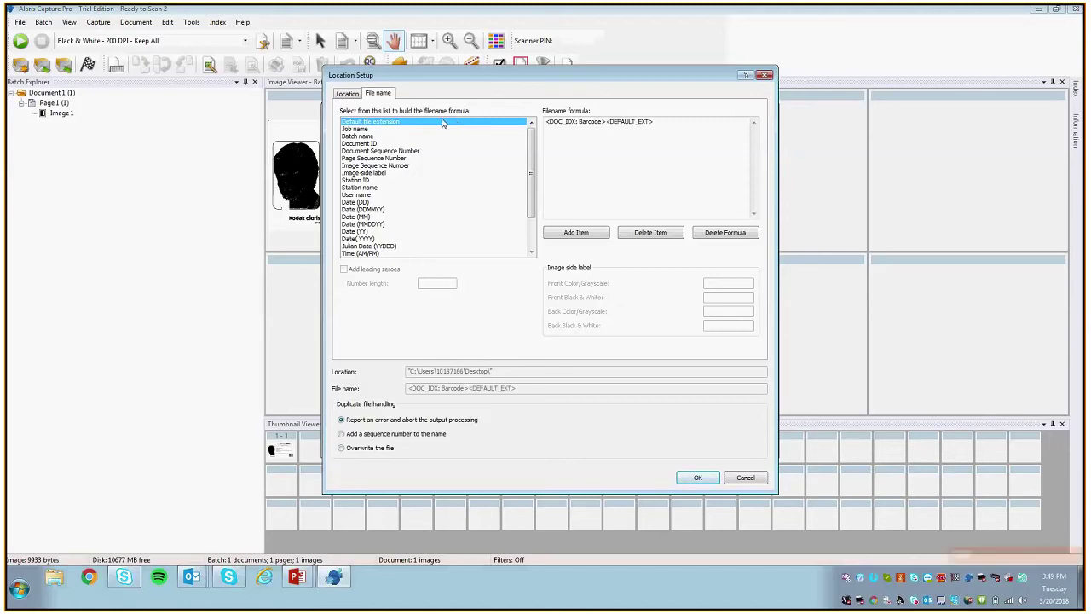
click(697, 478)
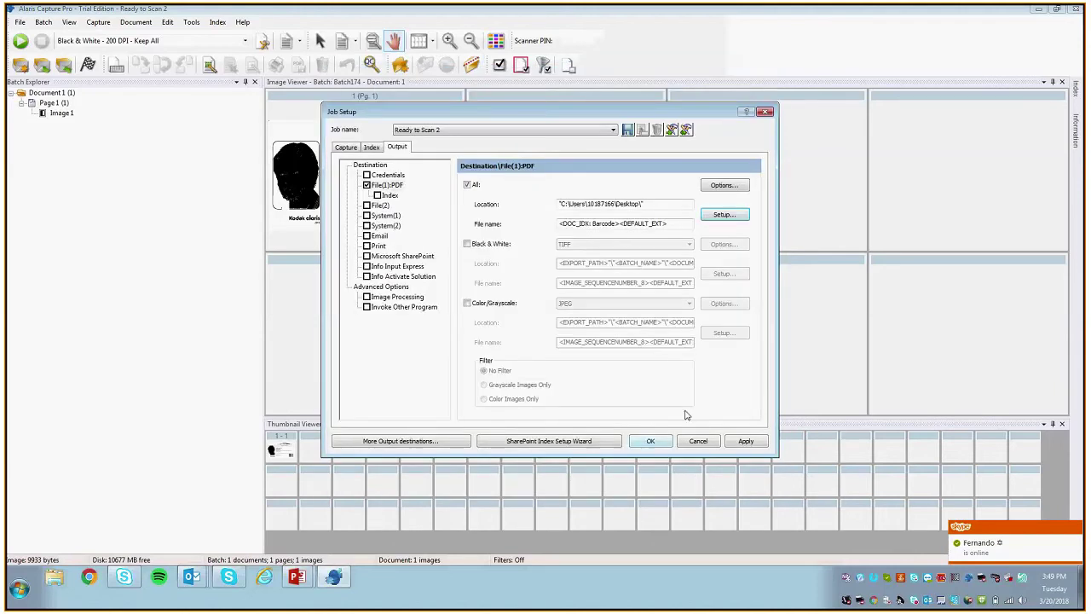
Step: Save the job setup, accept the existing-batches warning, and create new batch Batch175
click(650, 441)
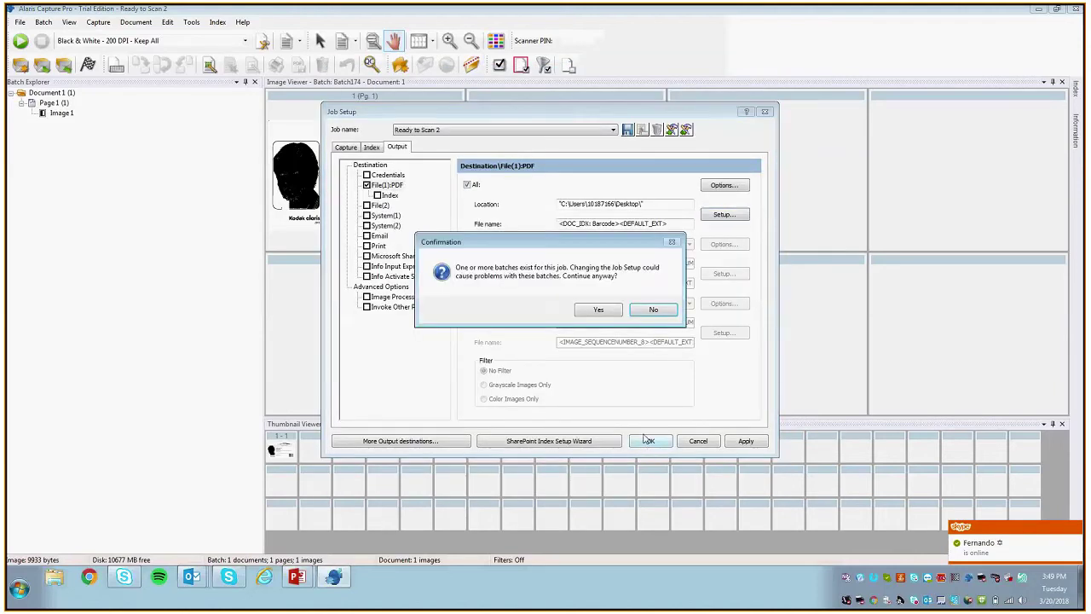
click(596, 316)
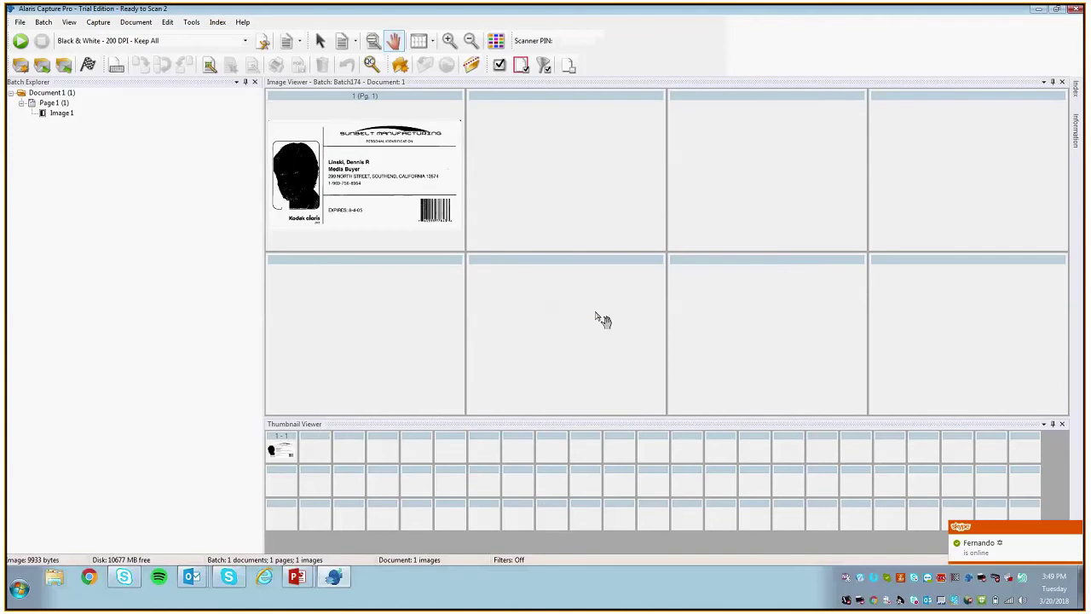
click(20, 65)
key(Return)
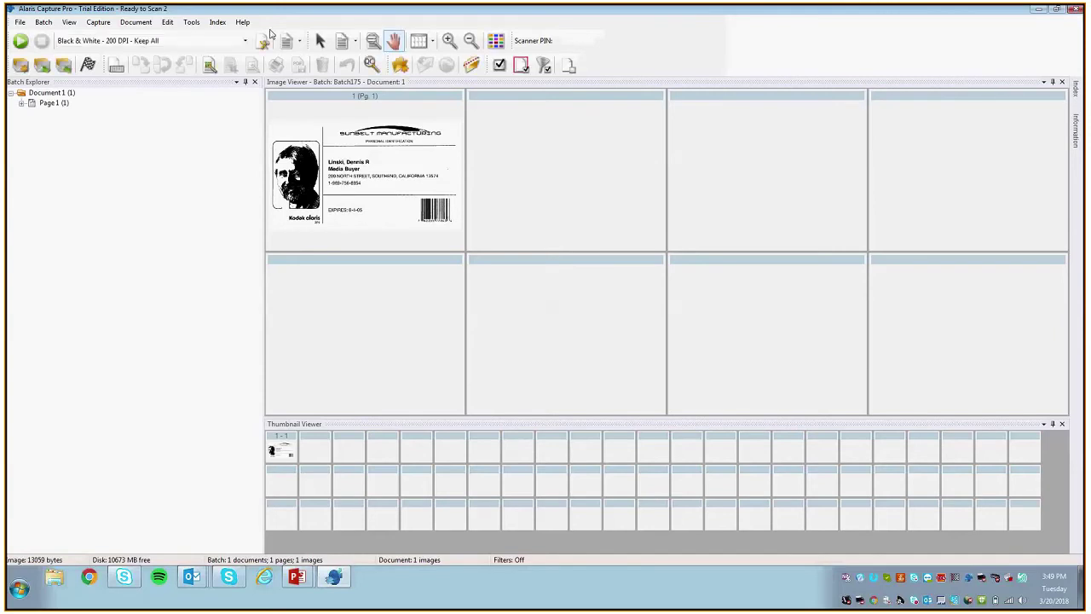
Step: Check the scanned card's Barcode index value, then return to the batch view
click(218, 23)
key(Escape)
click(914, 119)
key(Up)
key(Down)
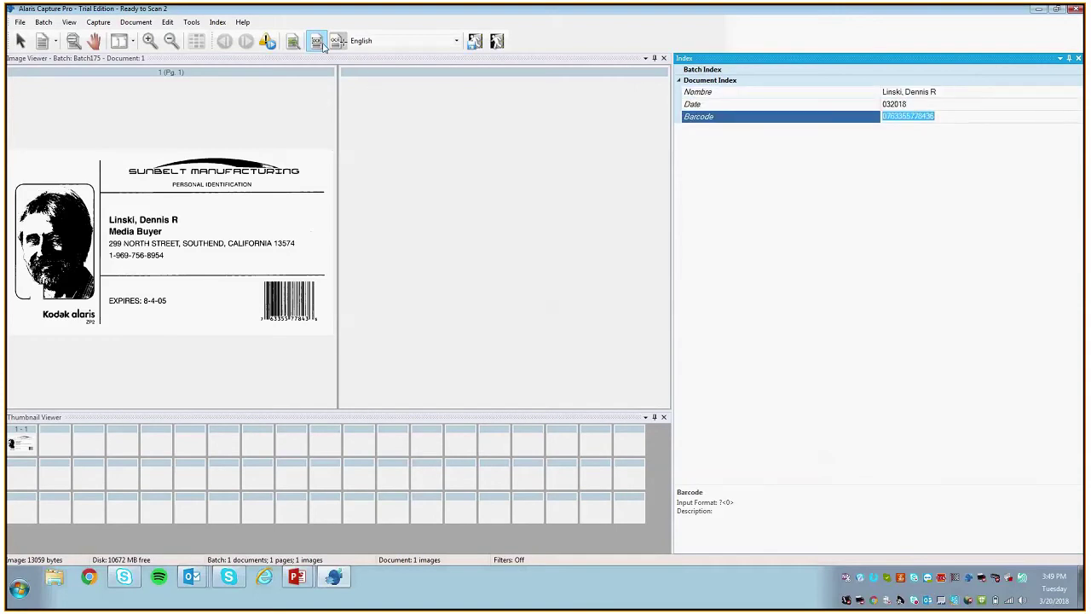
click(1078, 59)
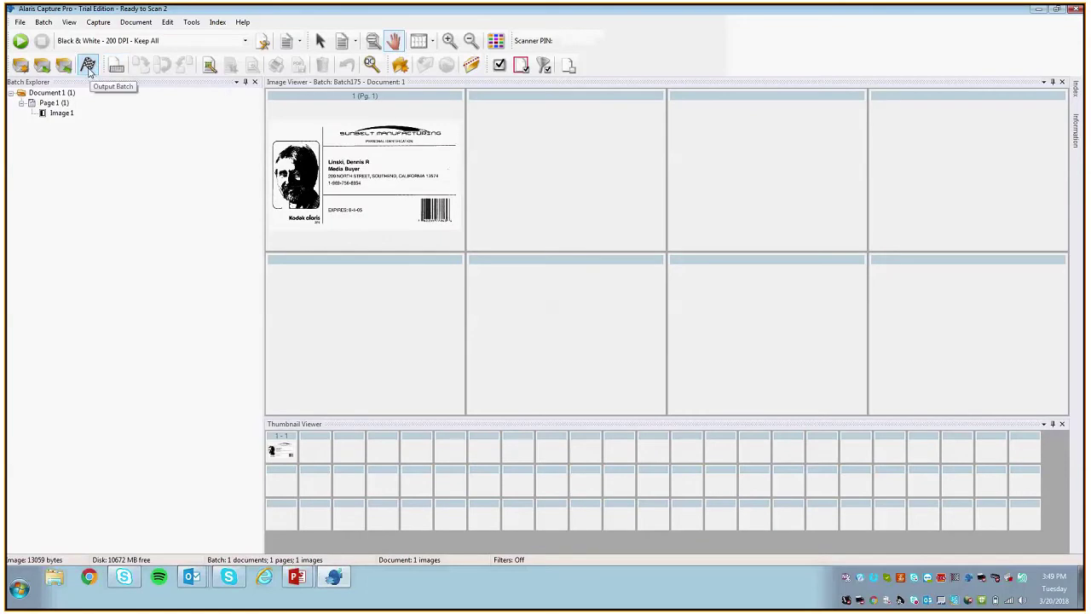
Step: Output Batch175, reopen it from Batch Manager, and minimize Capture Pro
click(89, 67)
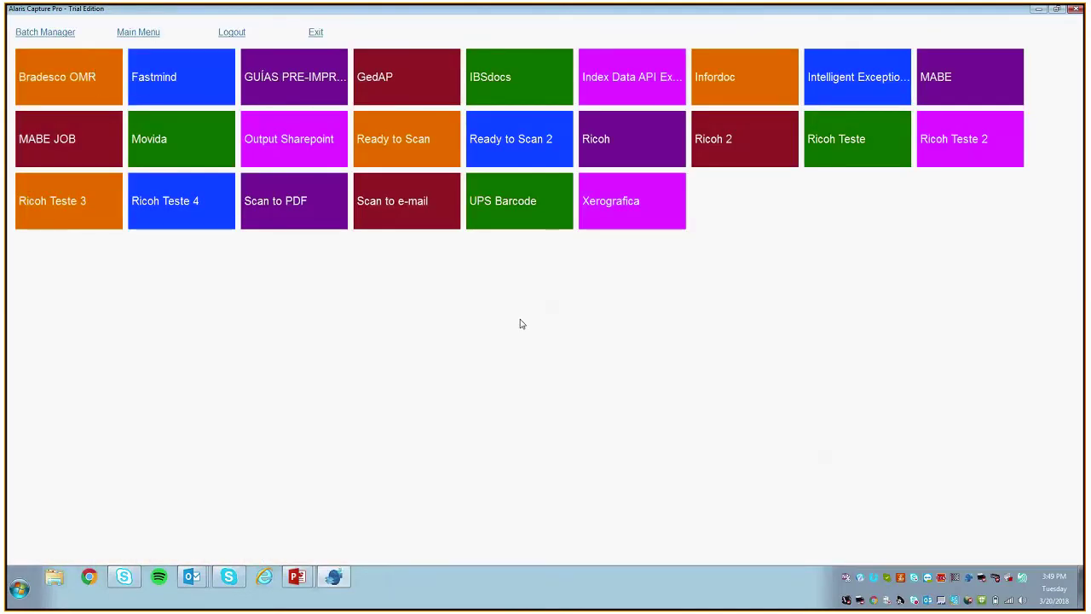
click(45, 32)
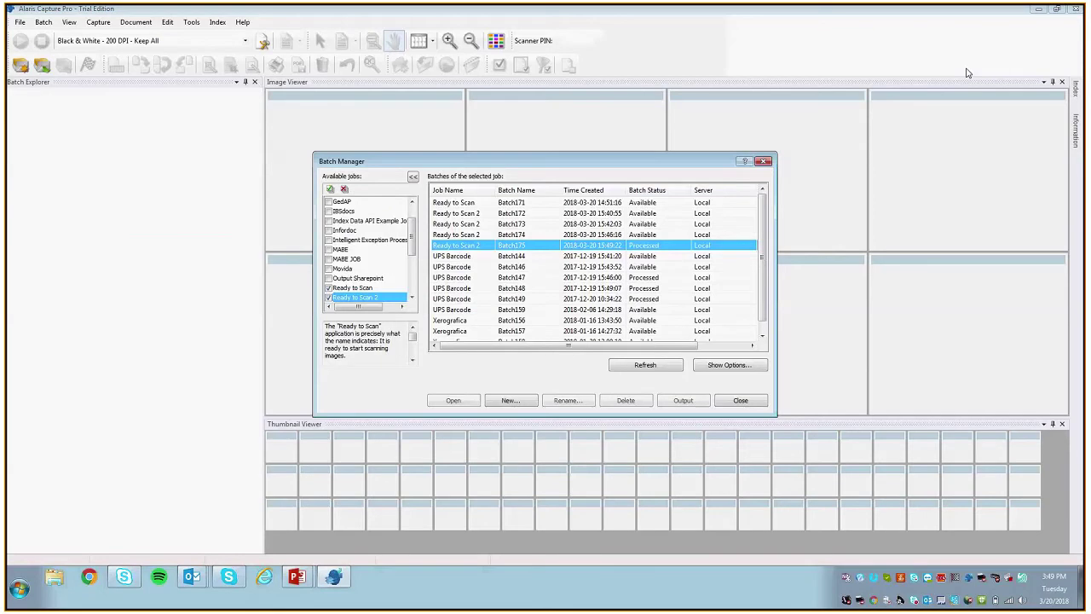
click(453, 399)
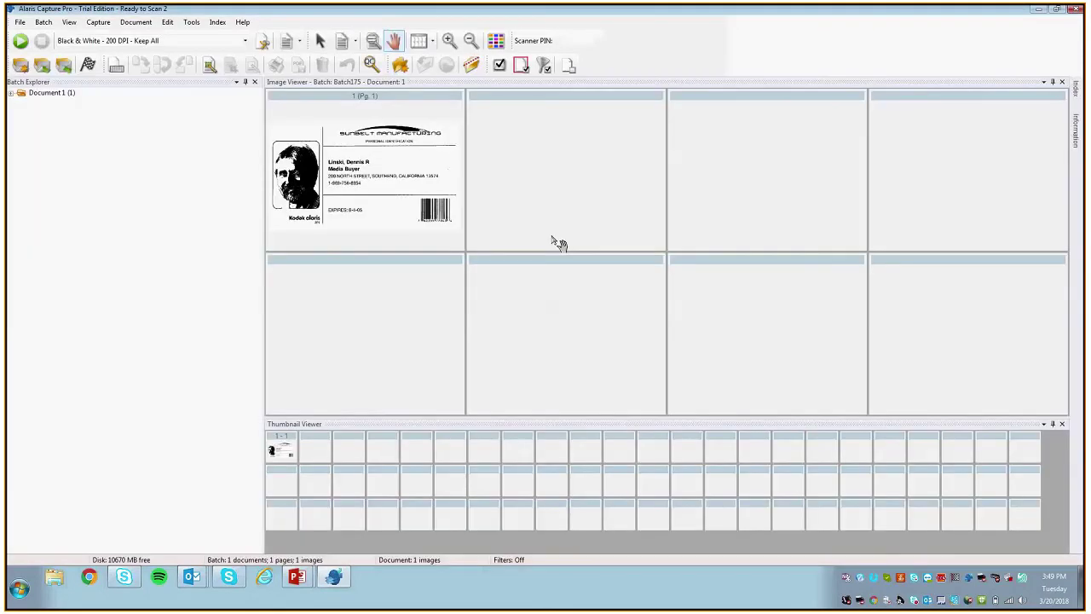
click(1037, 9)
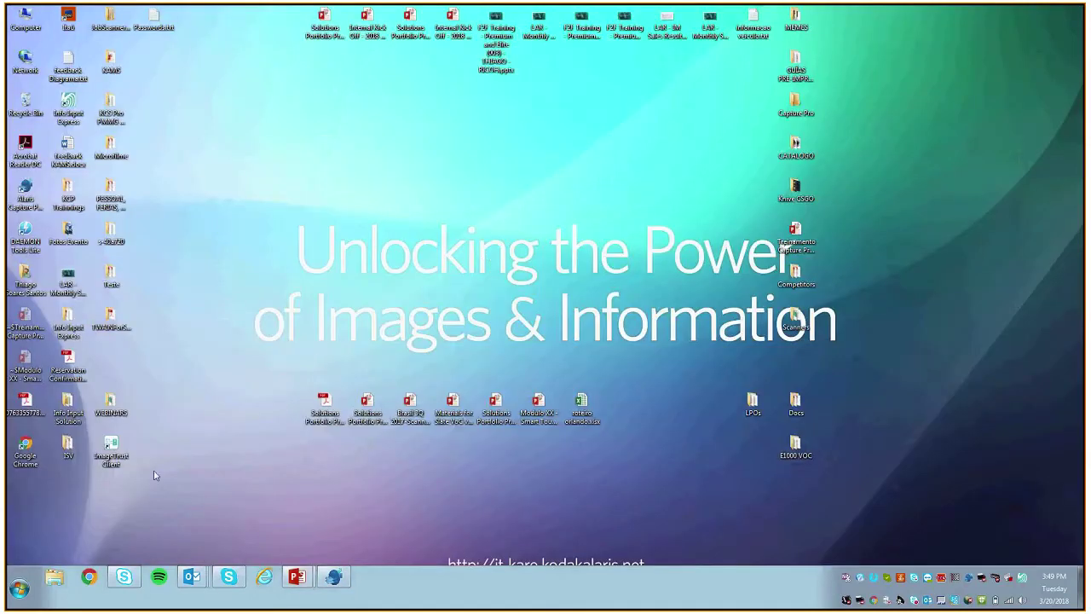
Step: Open the barcode-named PDF from the desktop in Acrobat Reader and check its full name
click(24, 407)
drag(24, 409, 394, 203)
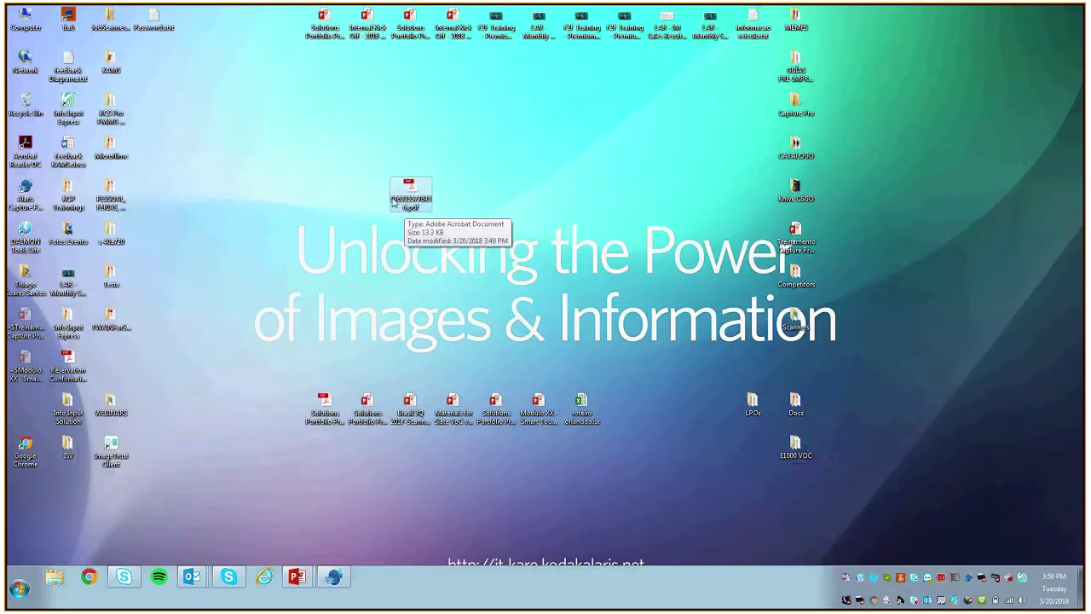
double_click(402, 194)
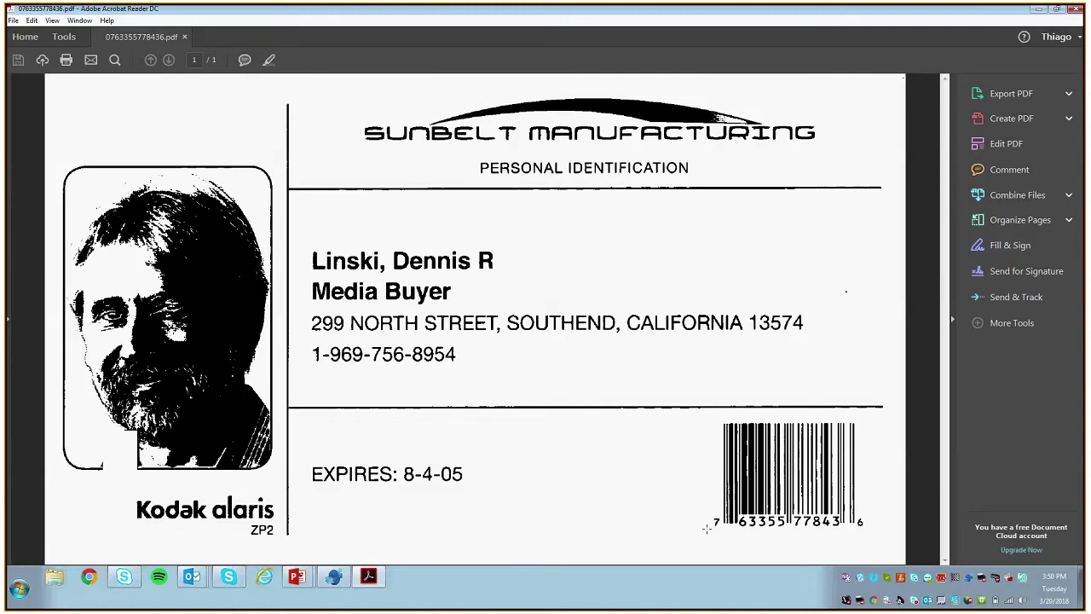
click(1038, 8)
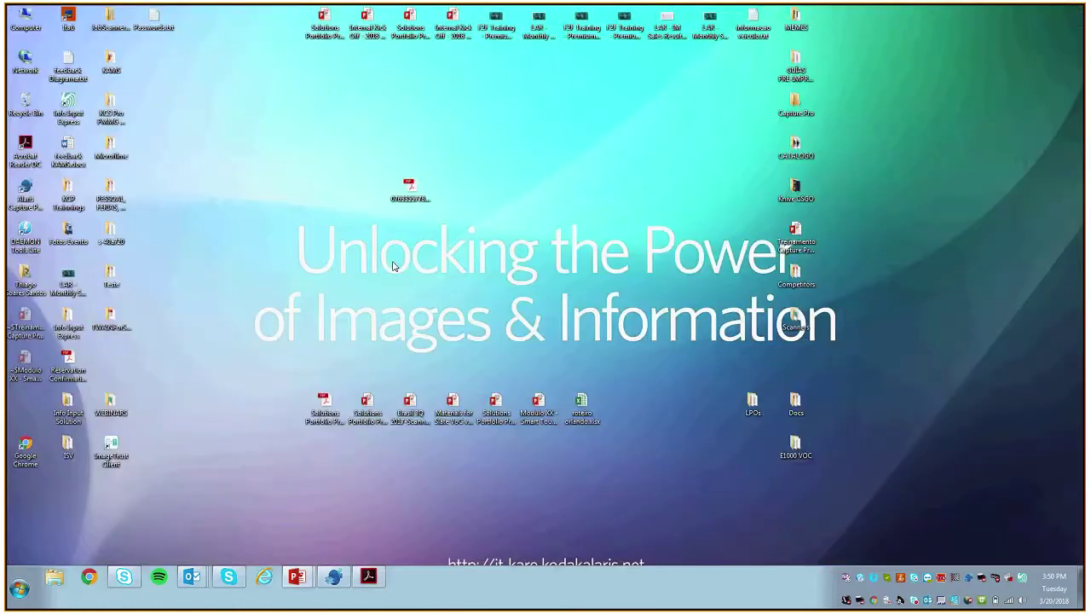
click(420, 205)
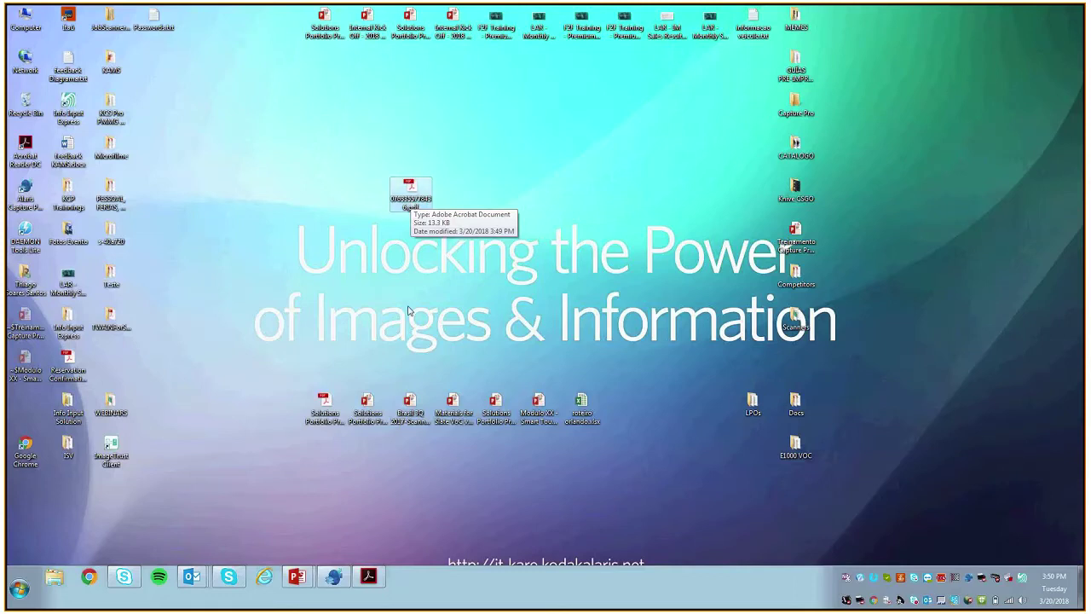
Step: Minimize Acrobat Reader and bring Alaris Capture Pro back to the front
click(359, 576)
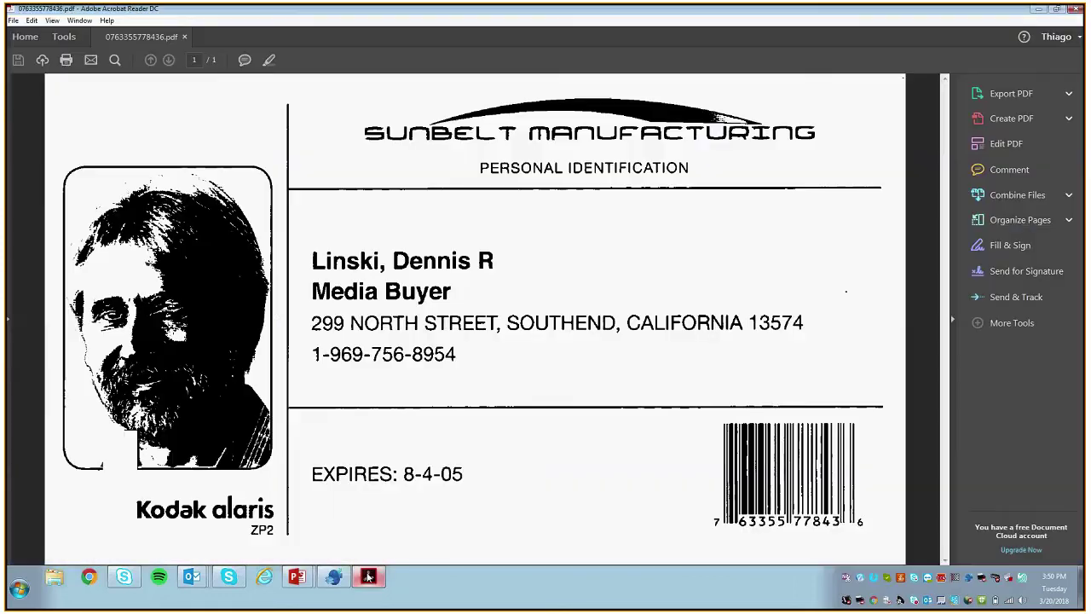
click(362, 577)
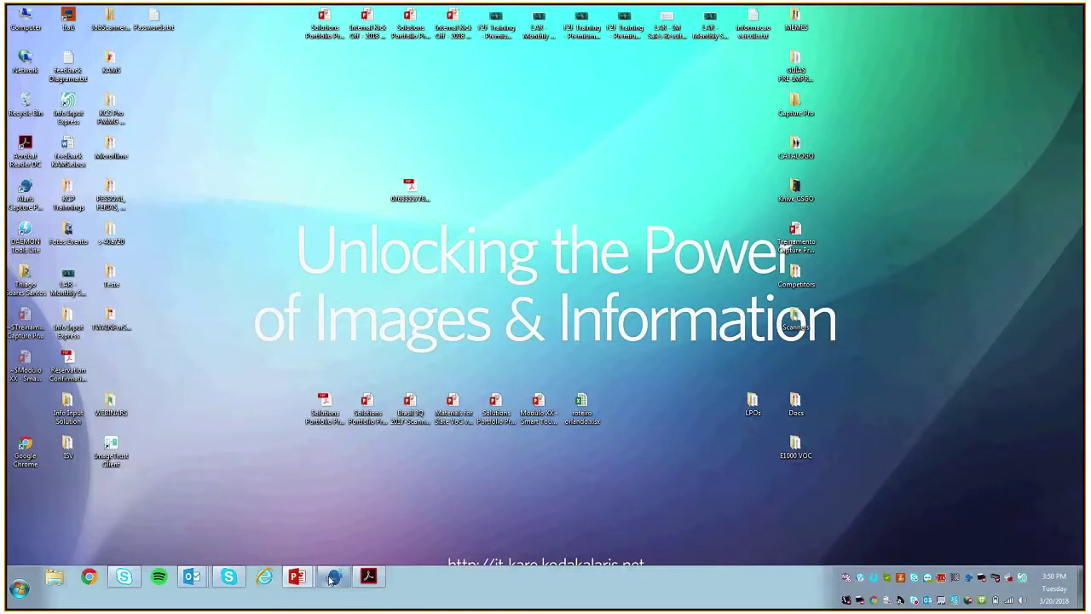
click(332, 578)
click(22, 22)
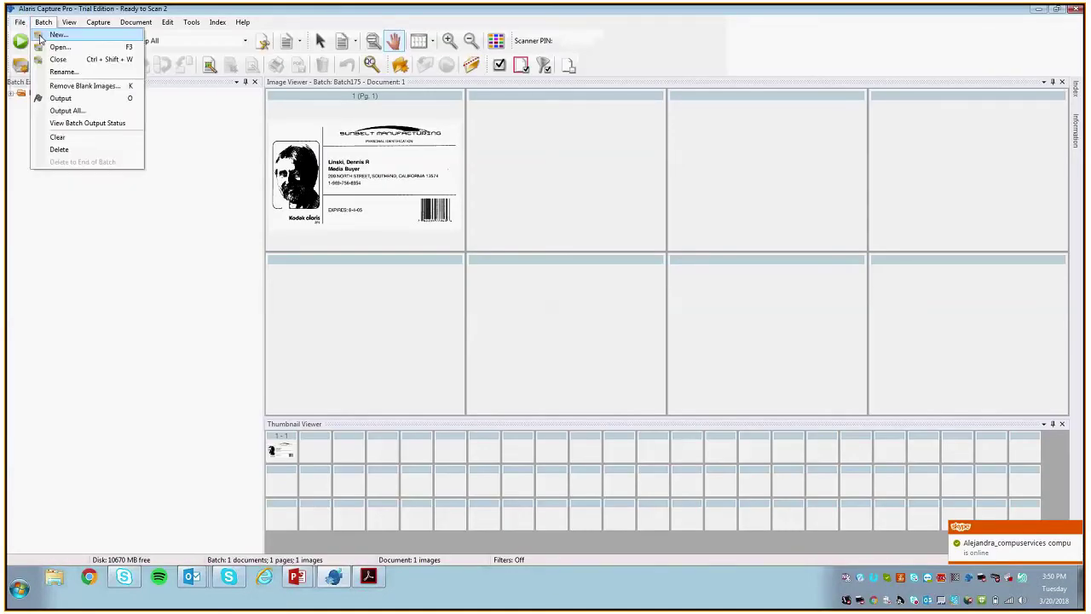
Step: Turn on an XML document index file for the File(1):PDF output
click(41, 34)
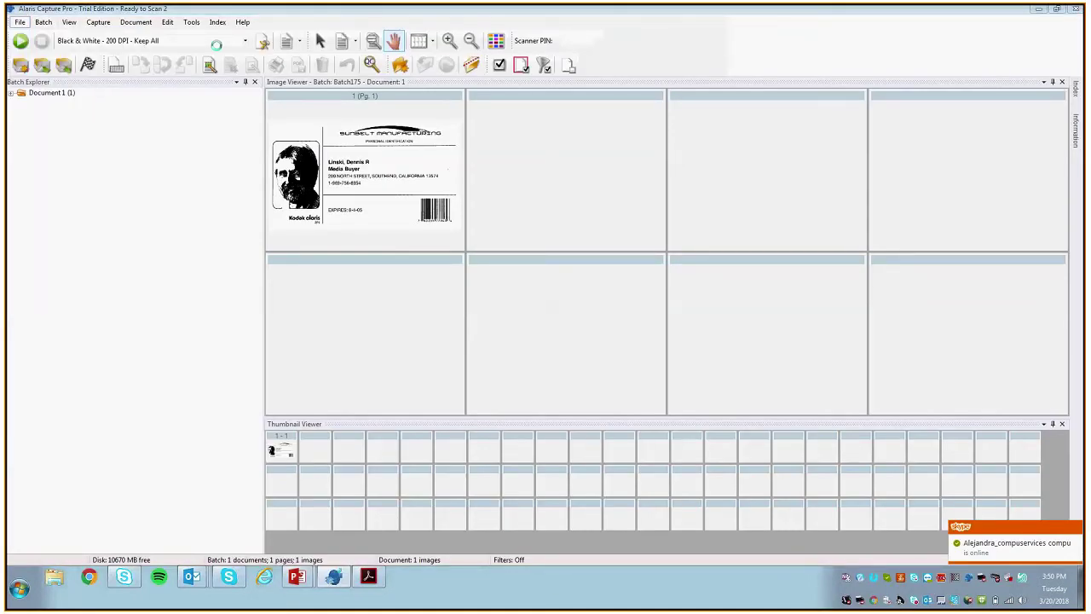
click(394, 151)
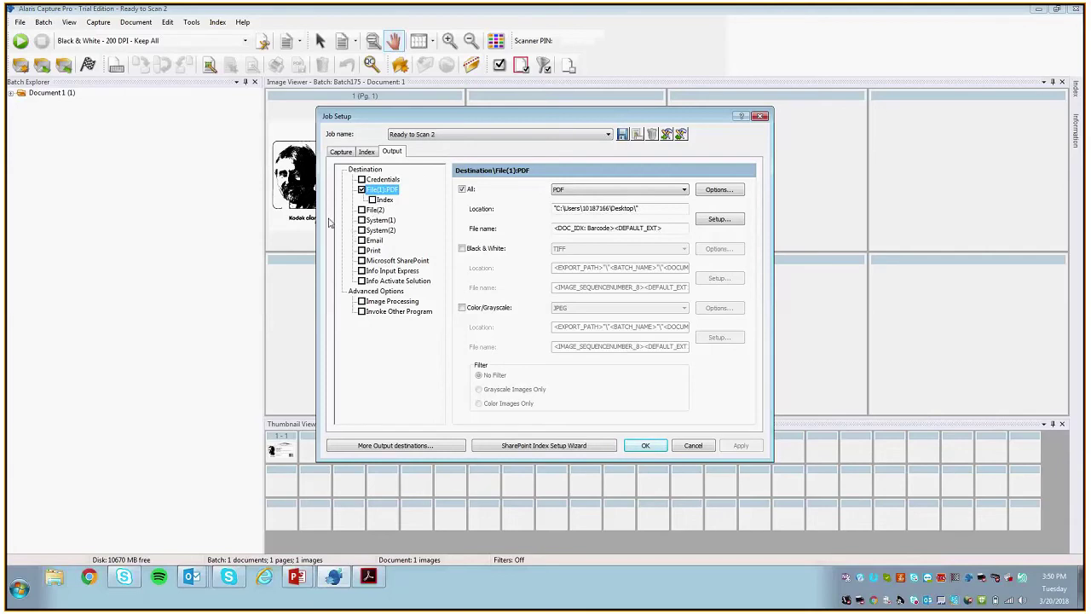
click(372, 201)
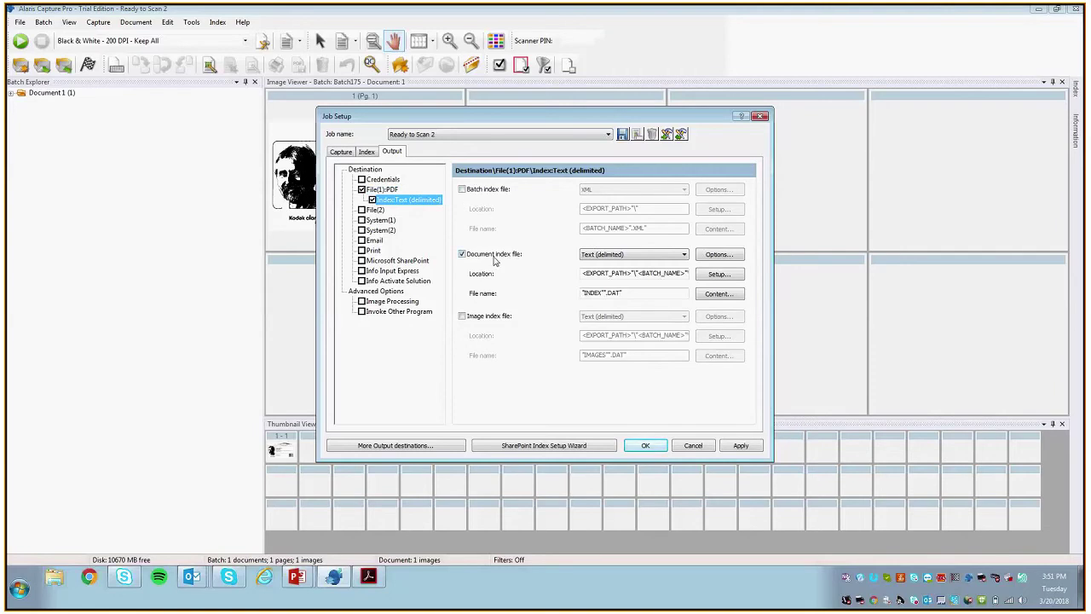
click(602, 255)
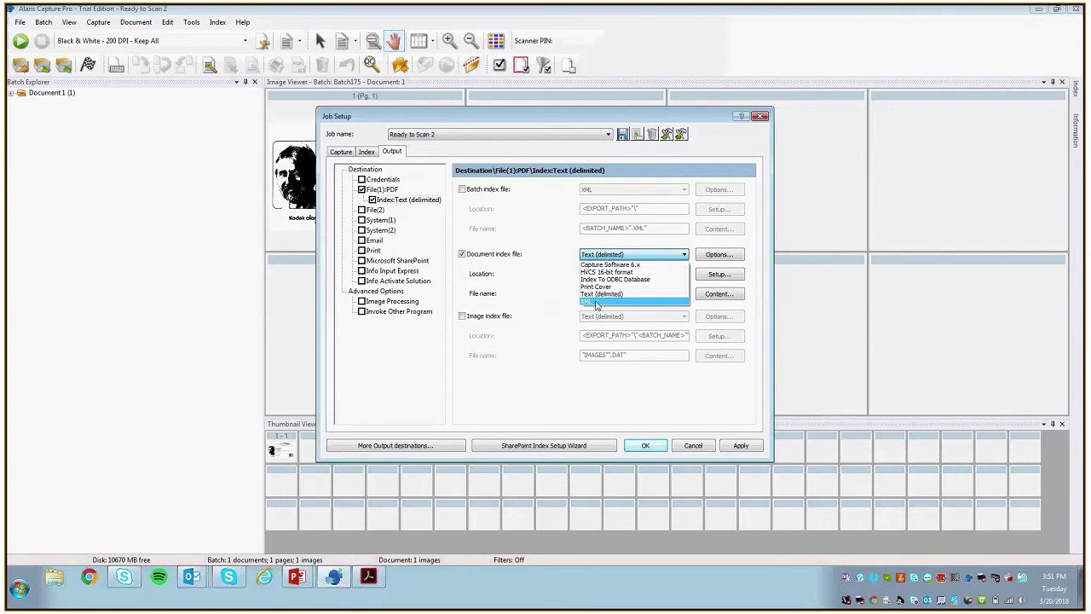
click(603, 302)
Step: Save the XML index file to the Desktop as INDEX*.XML
click(716, 274)
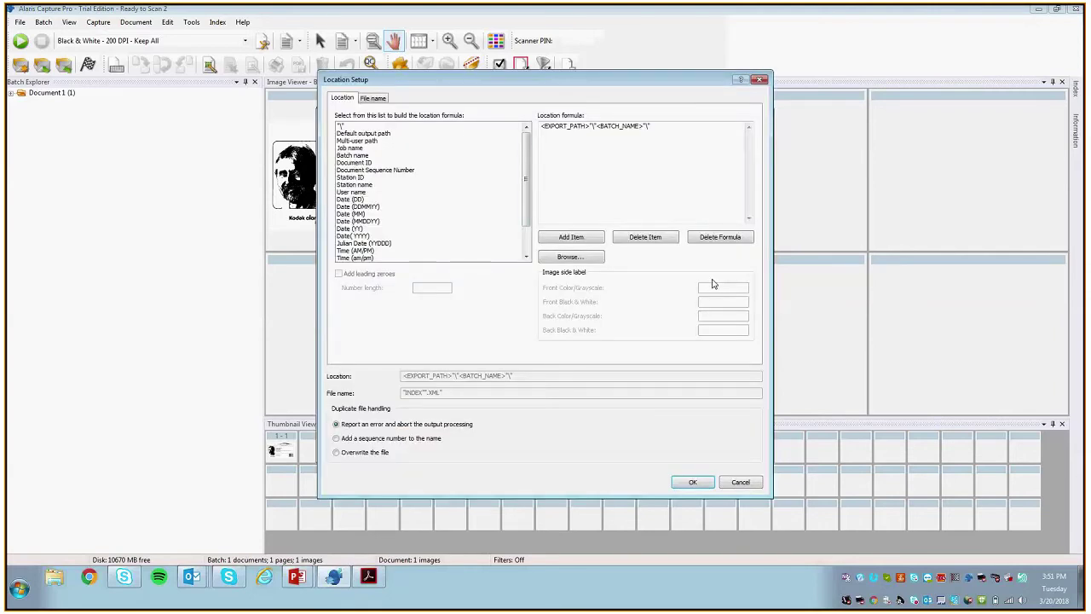
click(553, 257)
click(484, 238)
click(561, 367)
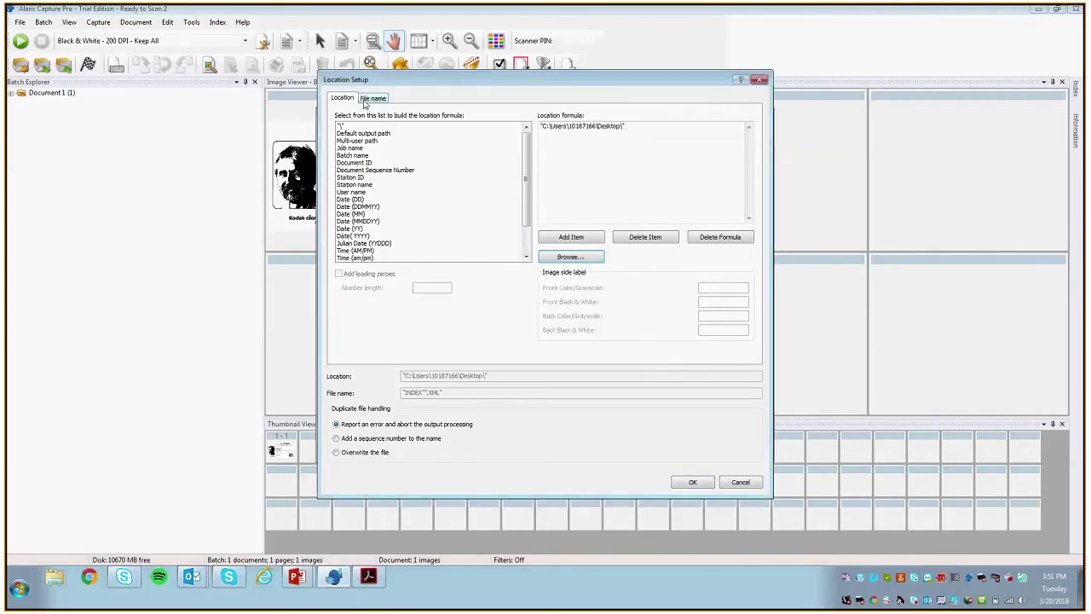
click(366, 100)
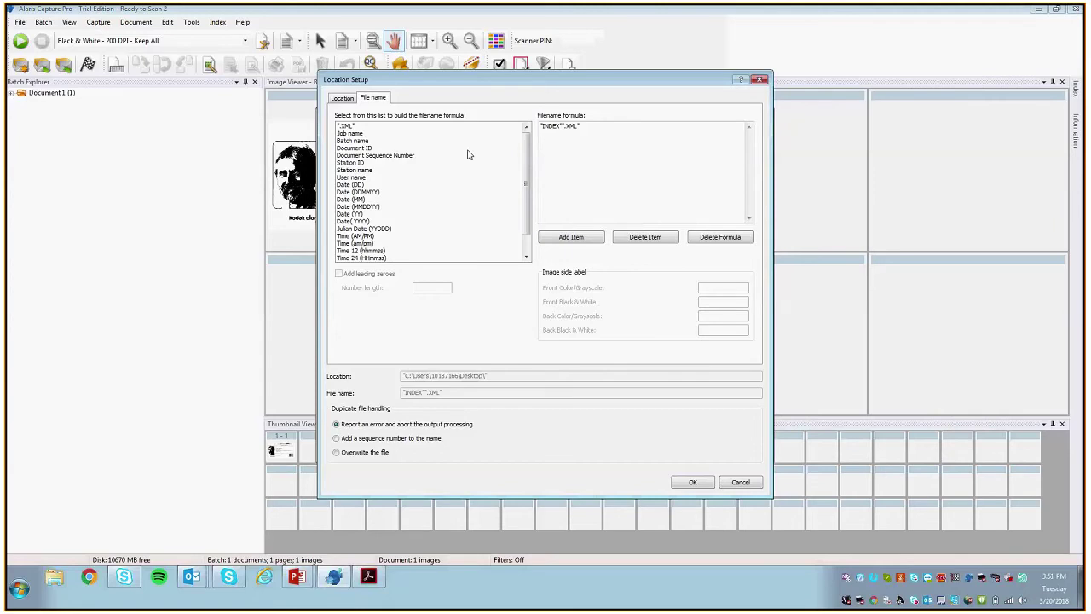
click(693, 481)
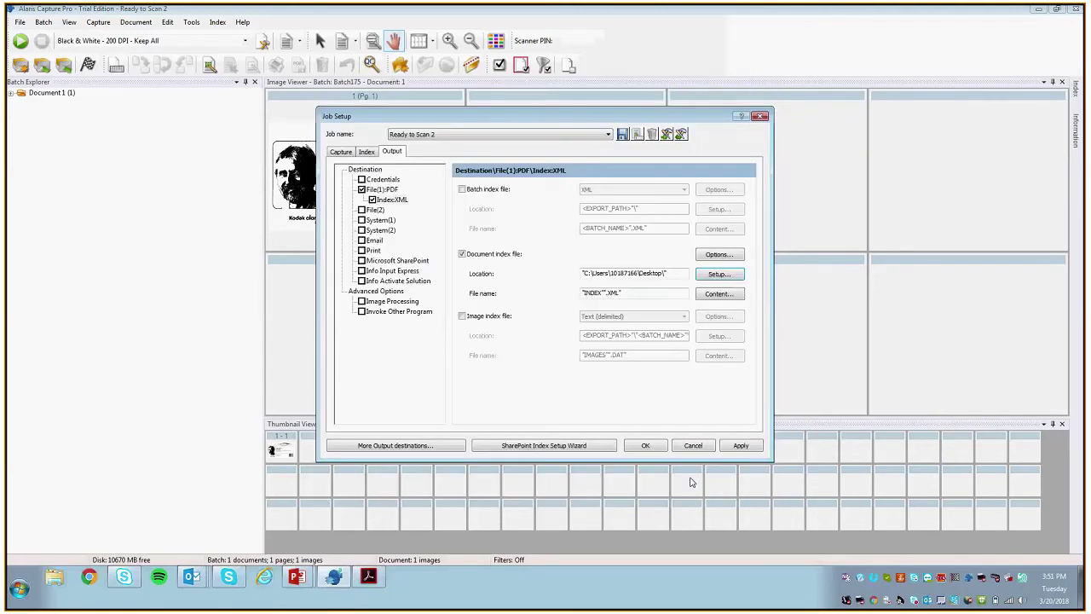
Step: Confirm the index content lists document location, ID, image count, Nombre, Date and Barcode
click(714, 296)
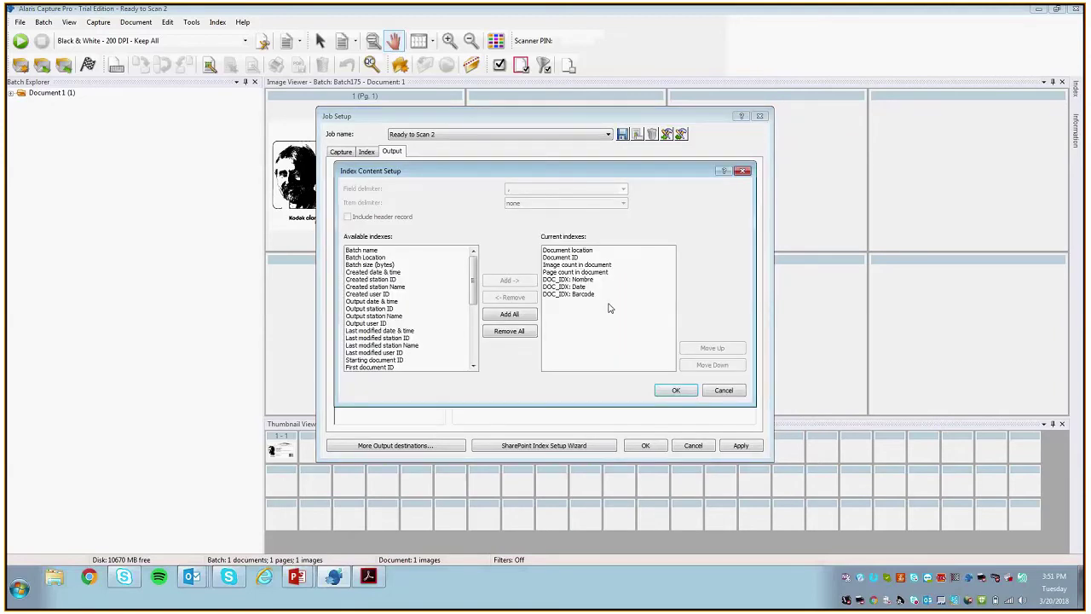
click(553, 261)
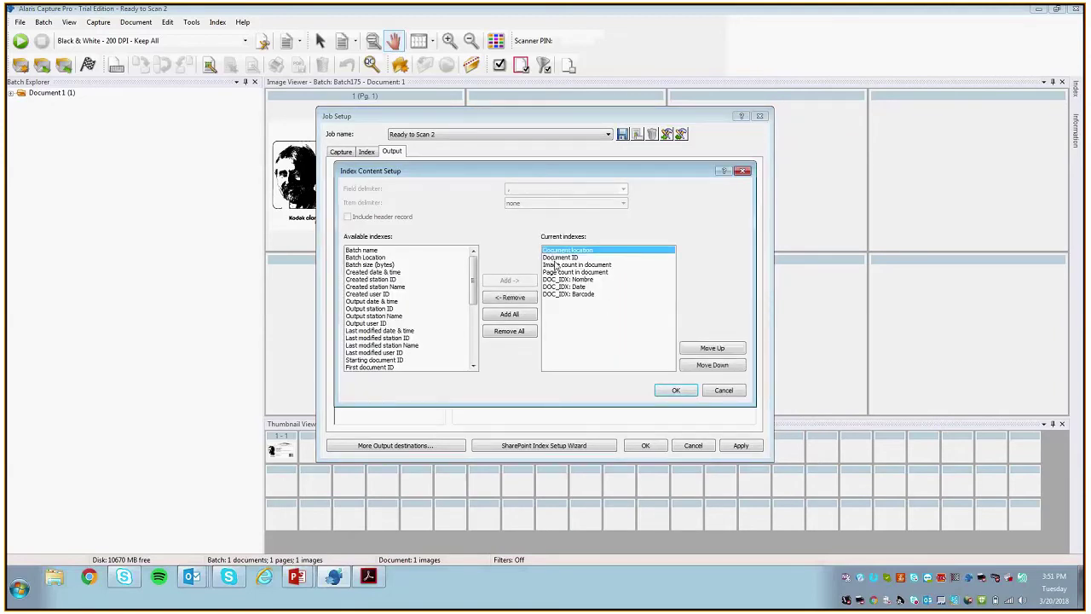
click(559, 266)
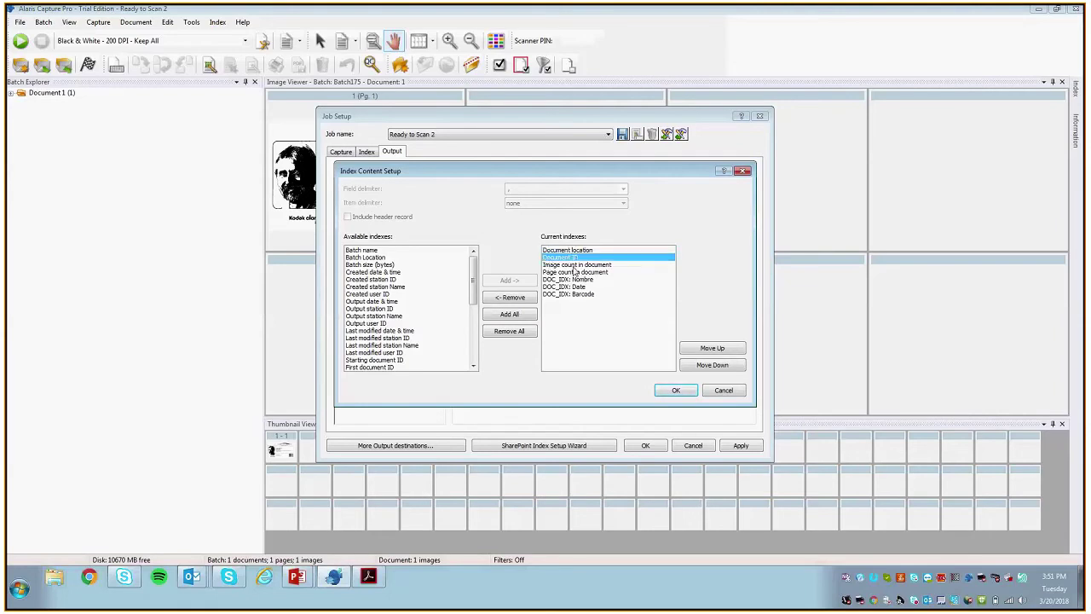
click(580, 265)
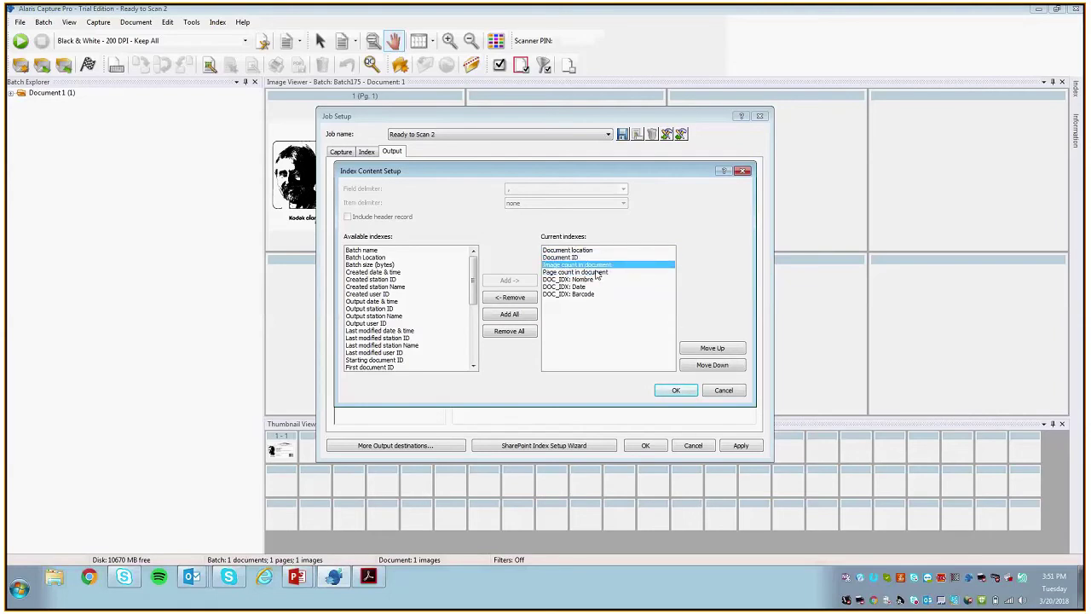
click(589, 279)
click(578, 288)
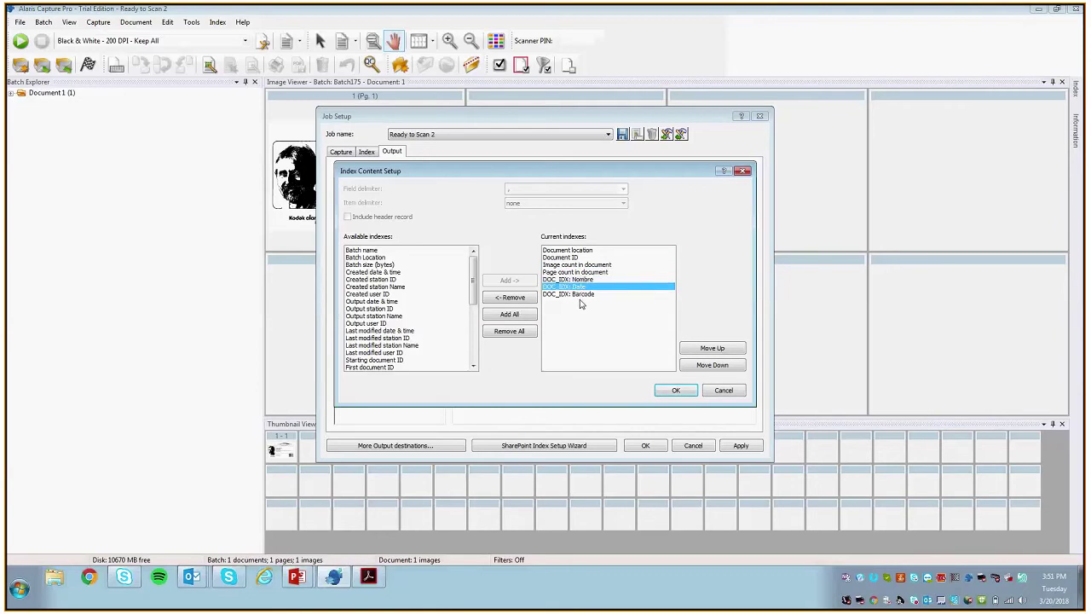
click(600, 295)
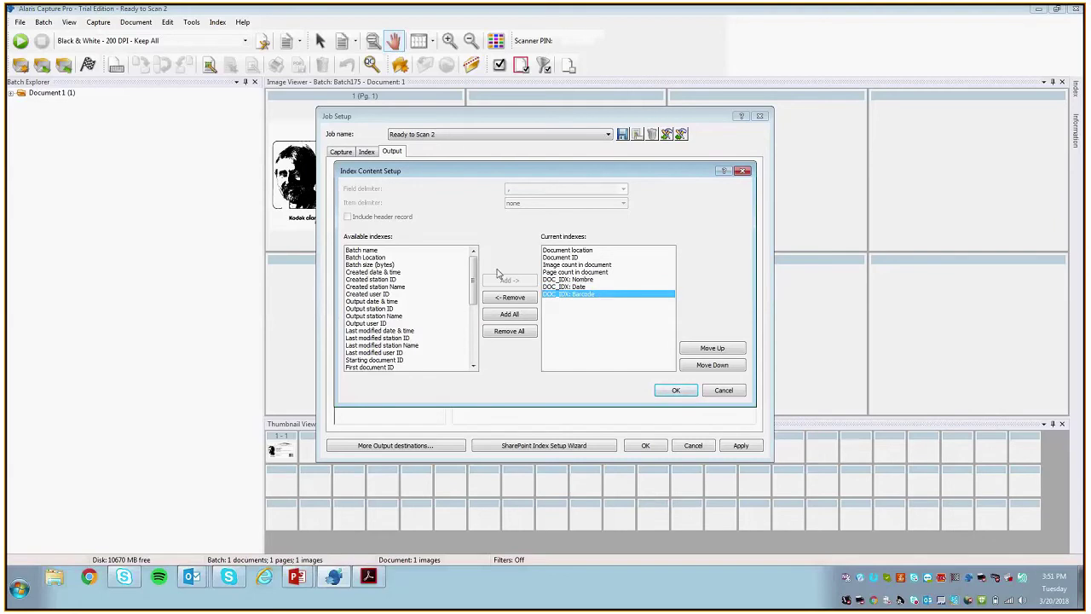
click(675, 390)
Step: Apply the job setup changes and close Job Setup
click(740, 444)
click(586, 312)
click(648, 445)
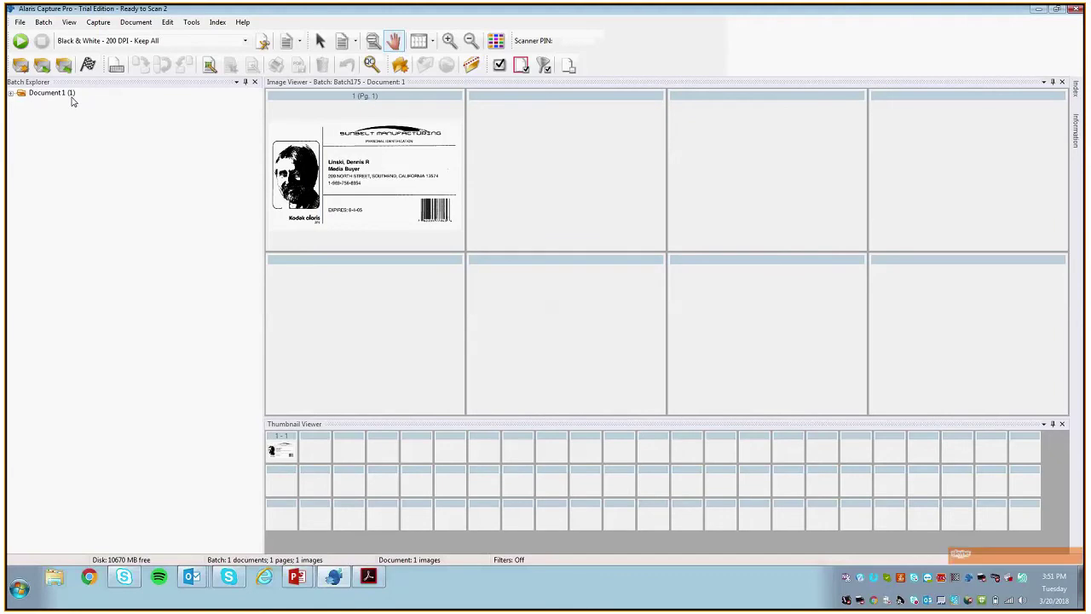
Step: Create a new default-named batch and scan the ID card with the Color - 150 DPI - Keep All profile
click(21, 65)
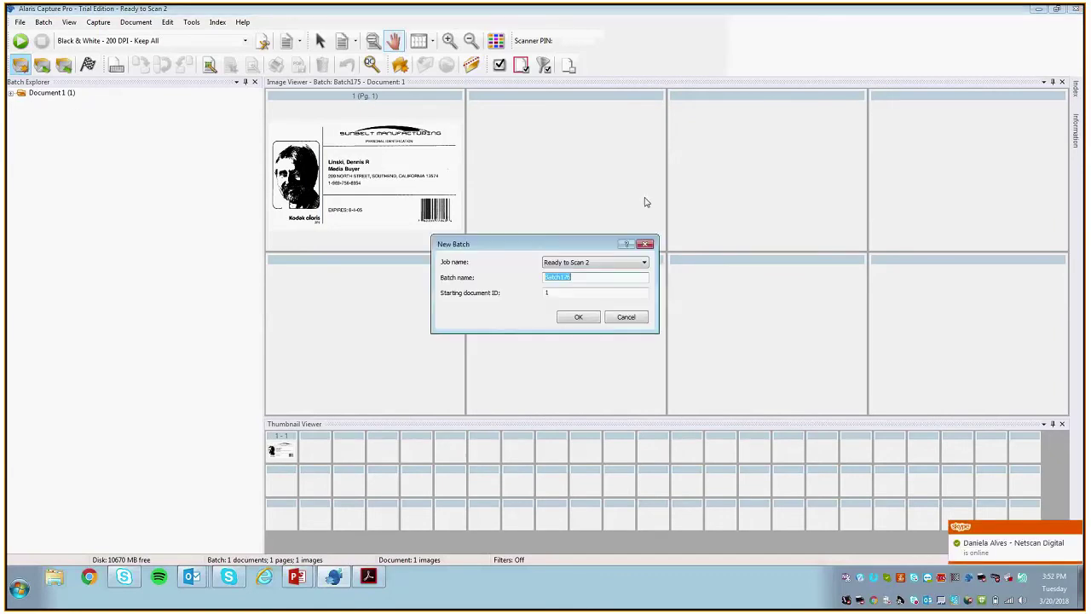
click(568, 316)
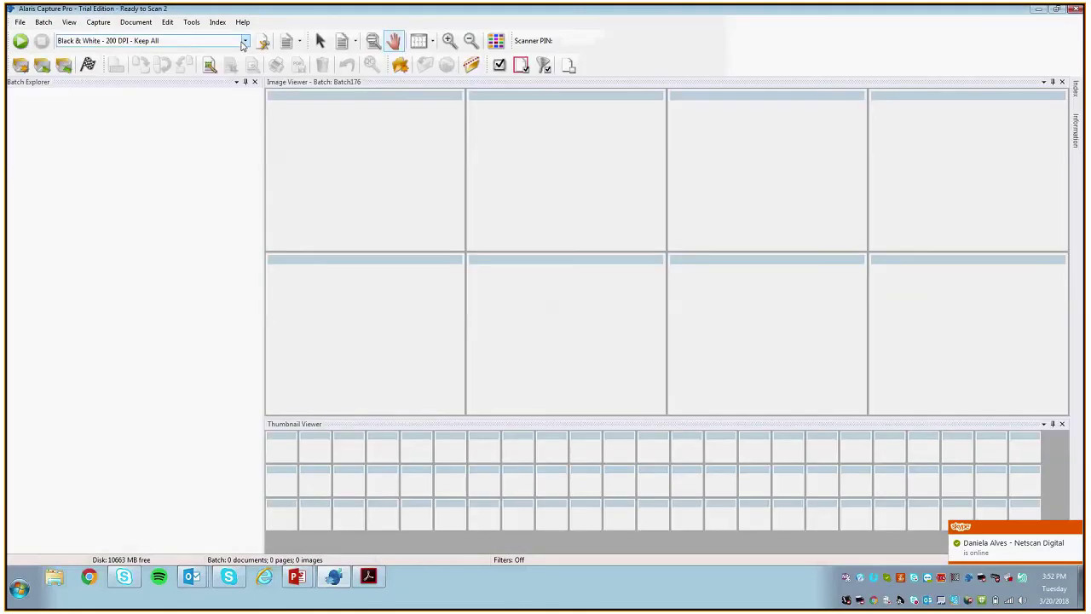
click(244, 40)
click(64, 60)
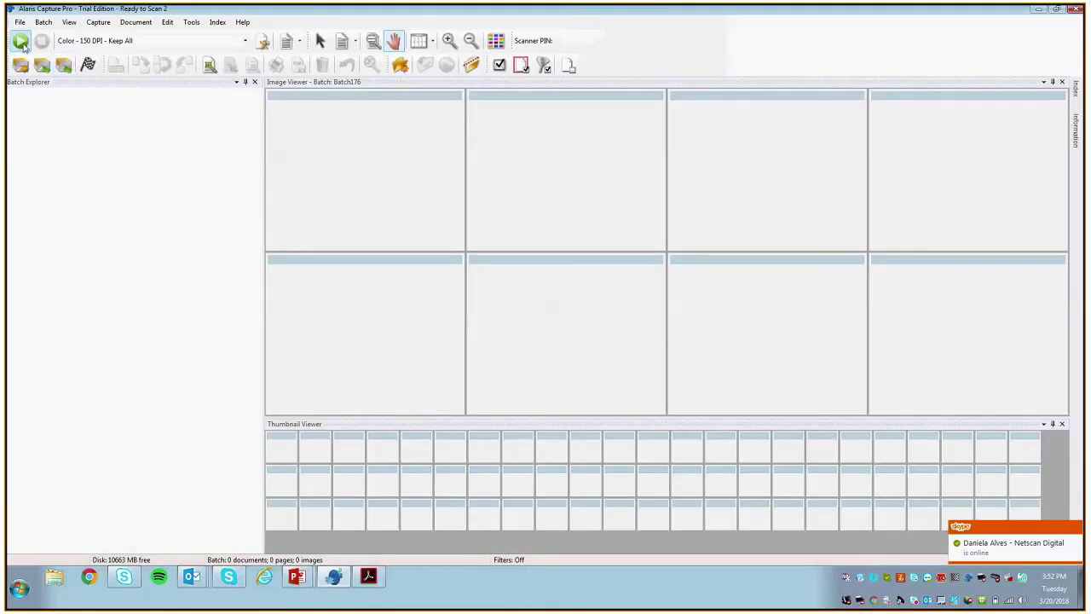
click(20, 42)
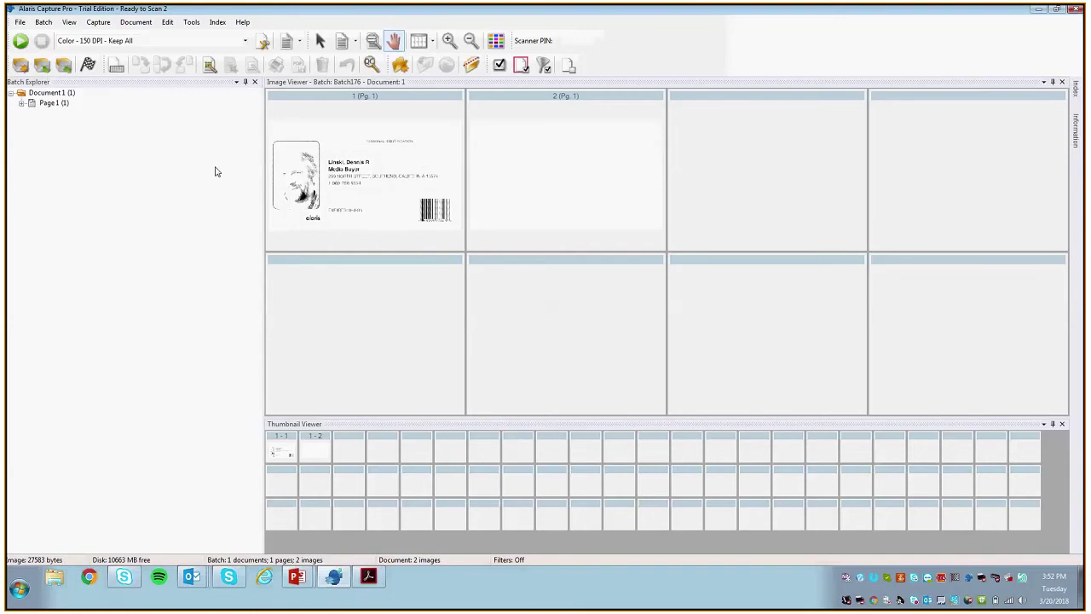
Step: Choose Delete on the blank second scanned image
click(532, 161)
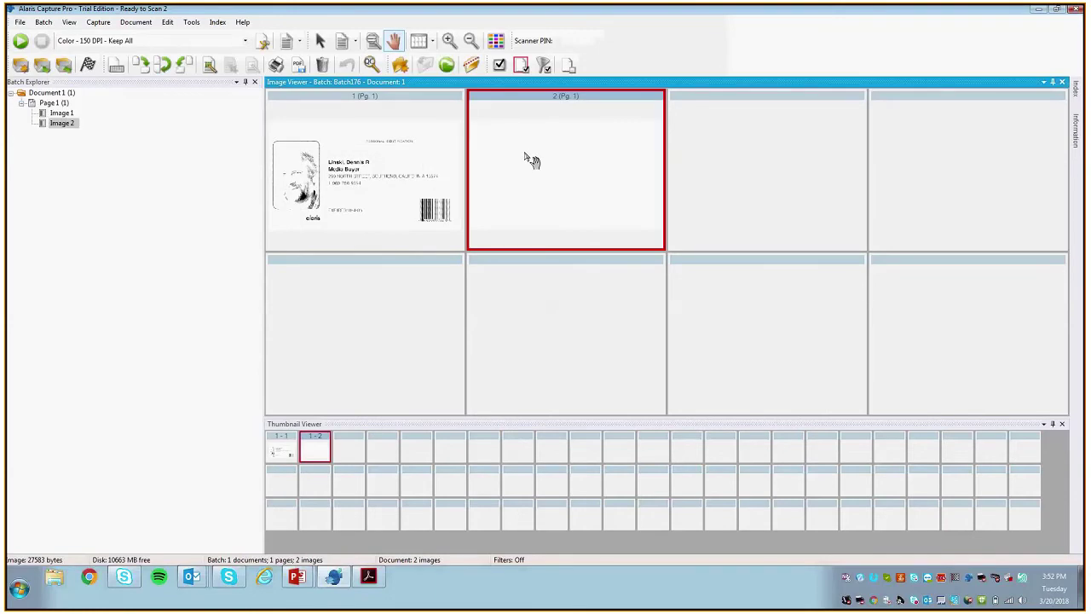
right_click(531, 161)
click(584, 189)
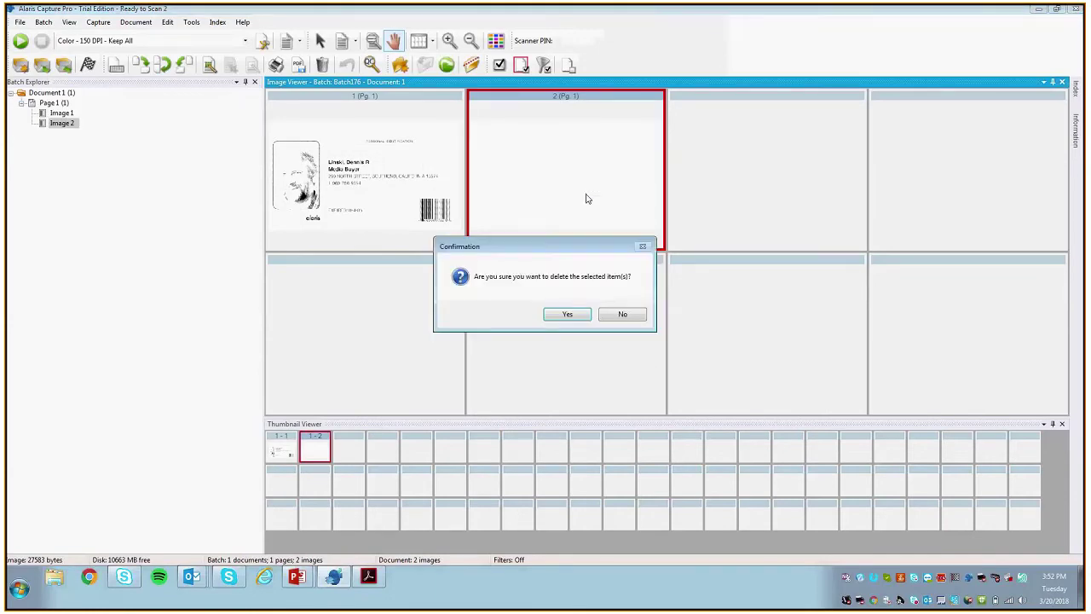
Step: Delete the blank image, submit Batch176, and read its same-named PDF processing error in Batch Process Status
click(567, 313)
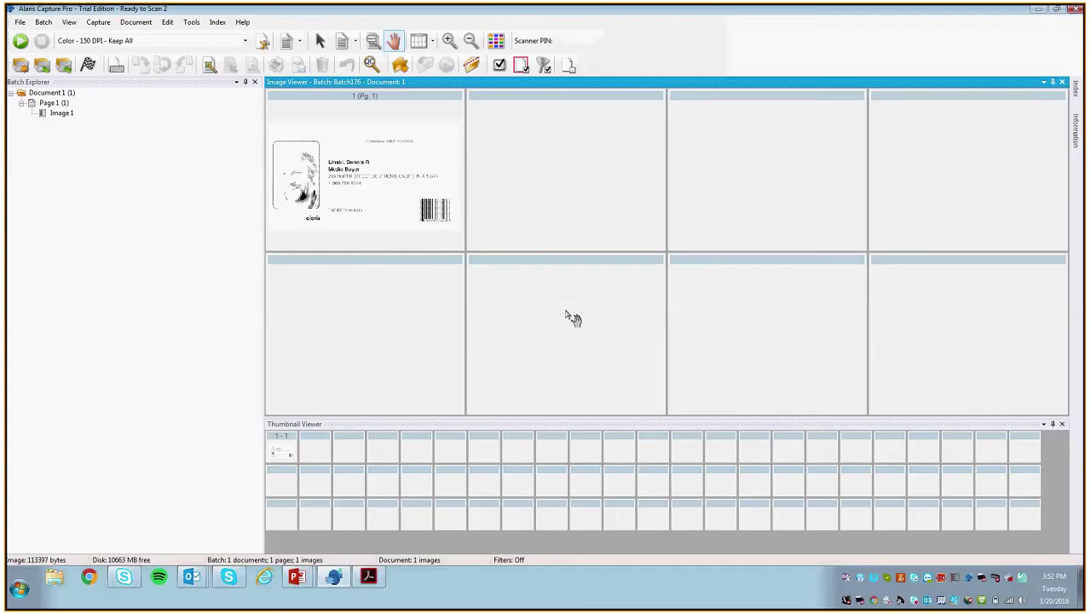
click(87, 66)
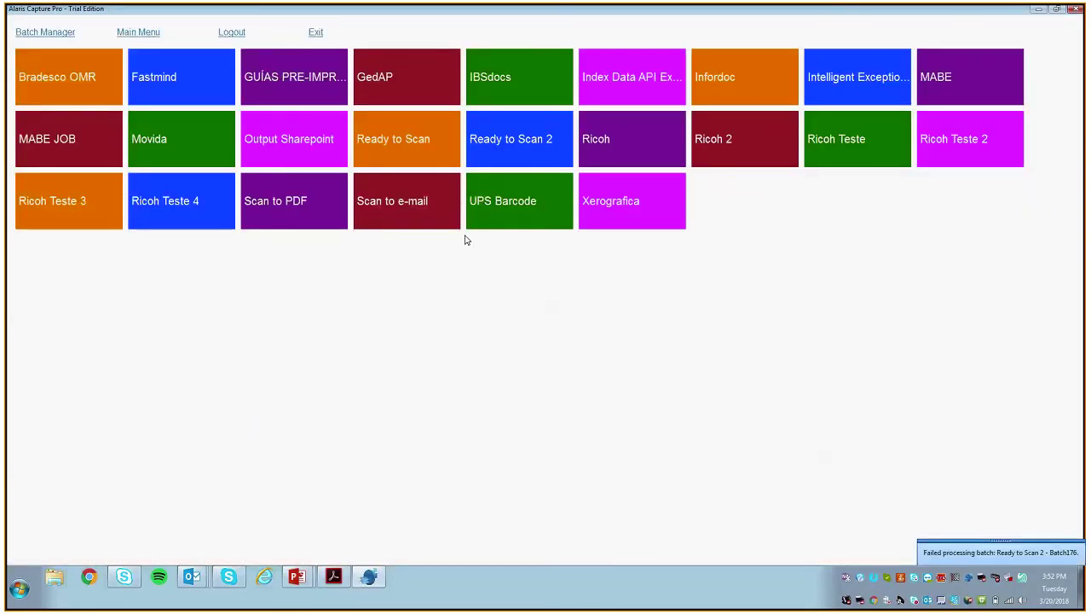
click(997, 552)
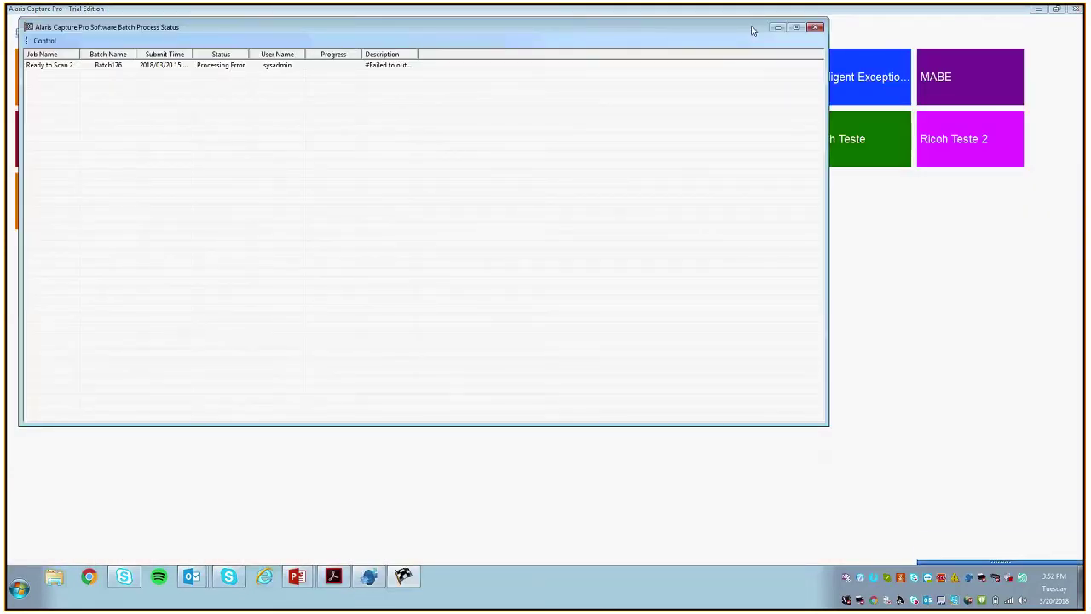
drag(418, 54, 659, 54)
click(538, 67)
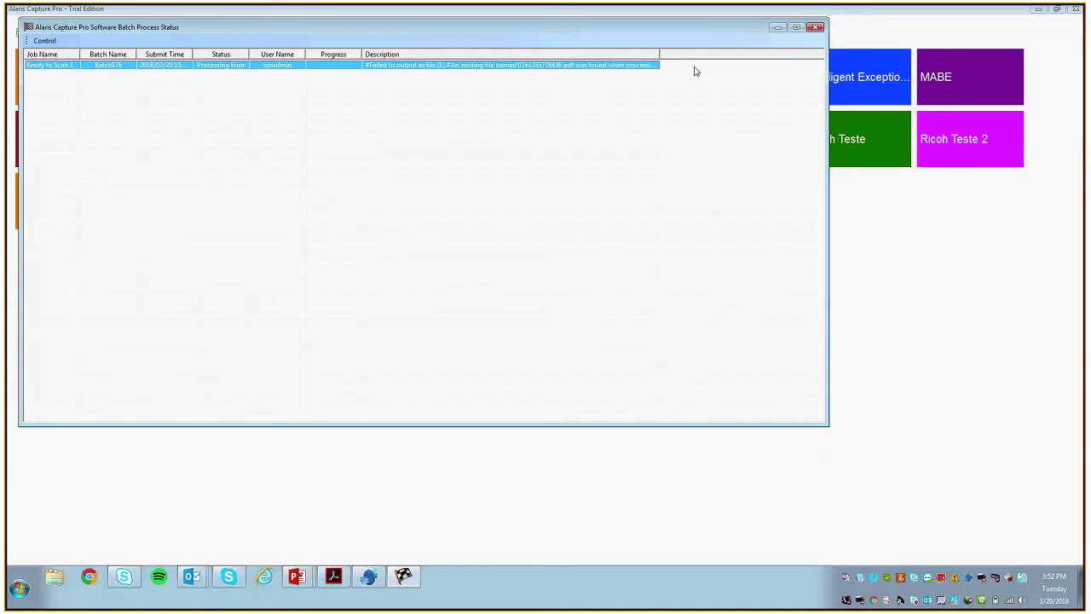
click(815, 28)
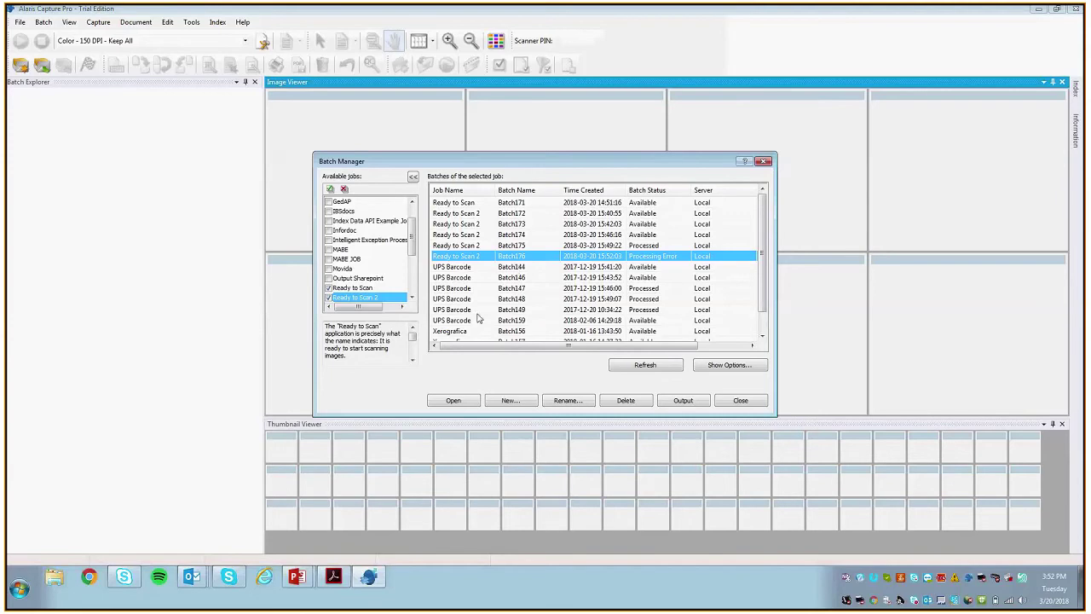
Step: Reopen Batch176 and set Output to add a sequence number to duplicate file names, then save
click(453, 400)
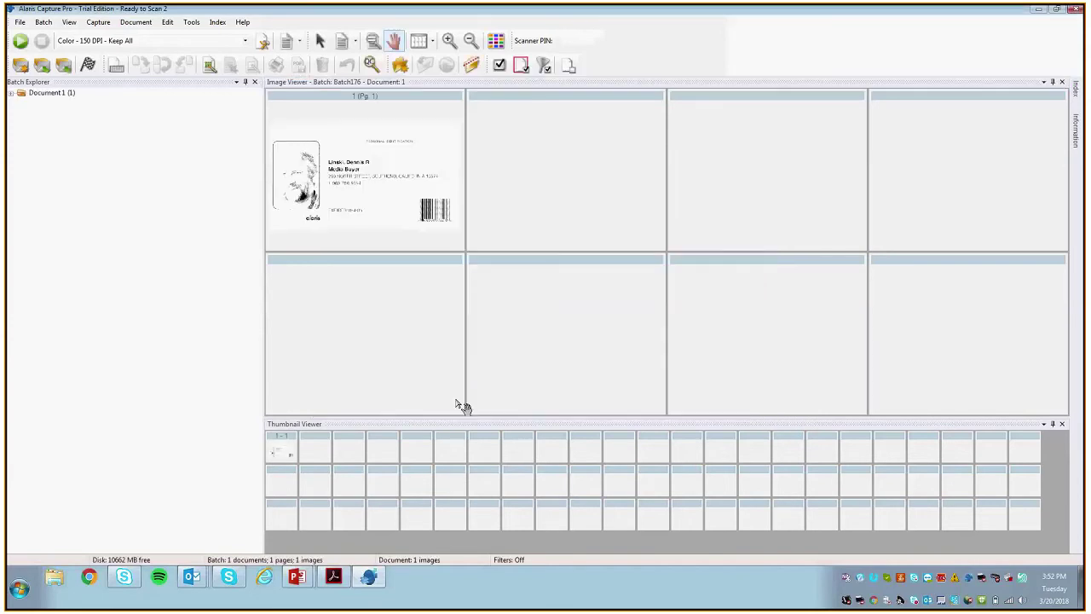
click(20, 23)
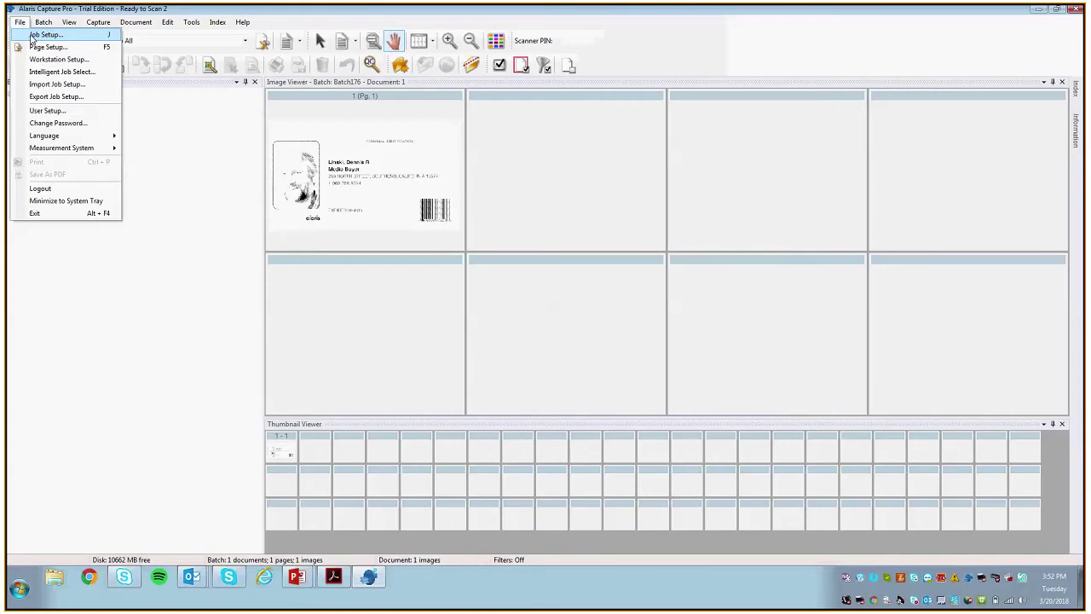
click(31, 35)
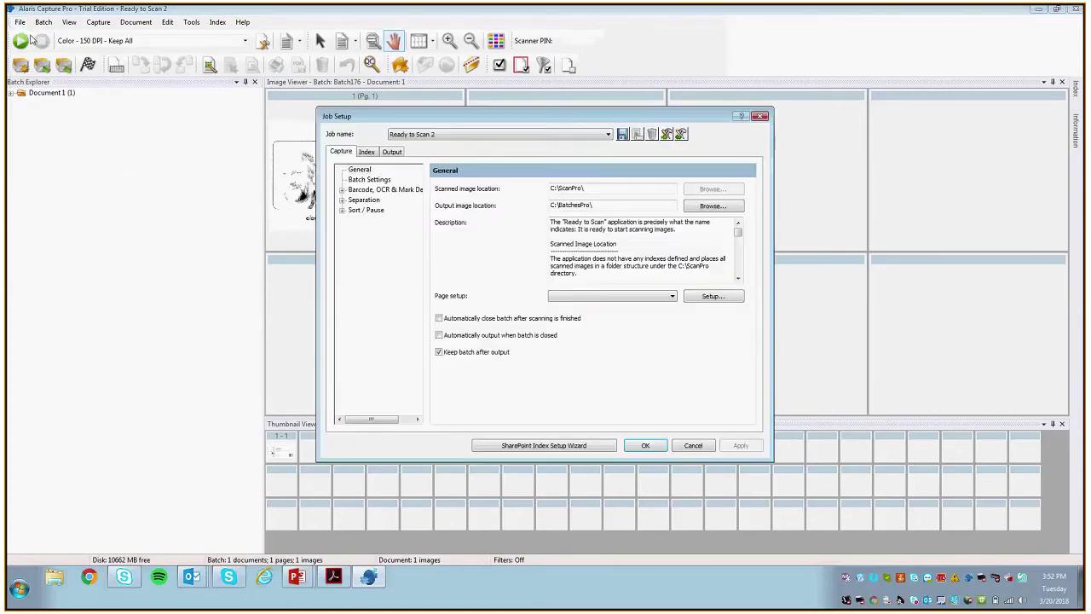
click(386, 154)
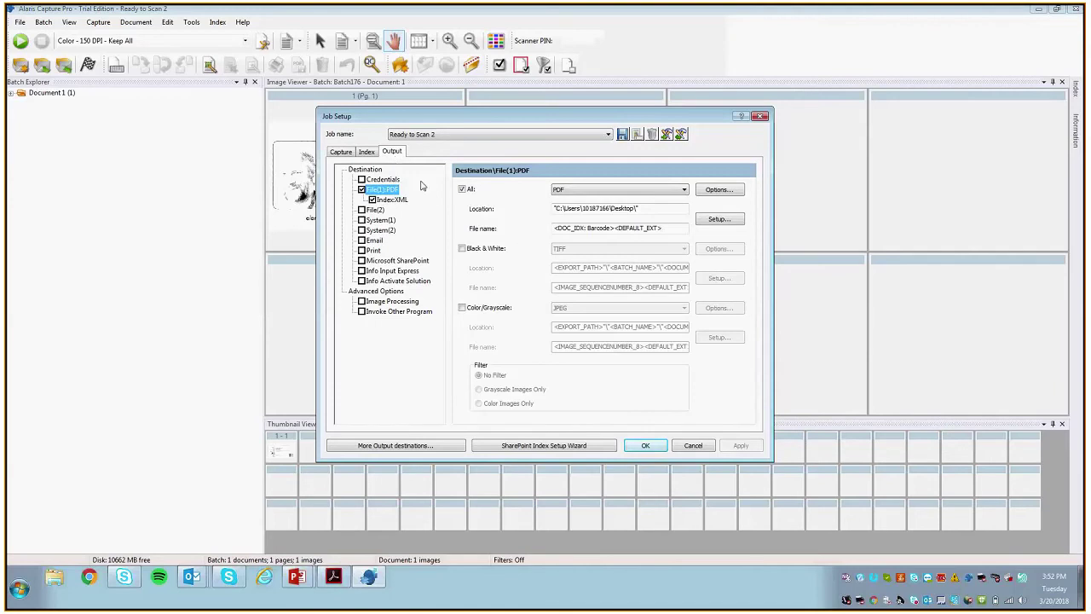
click(724, 189)
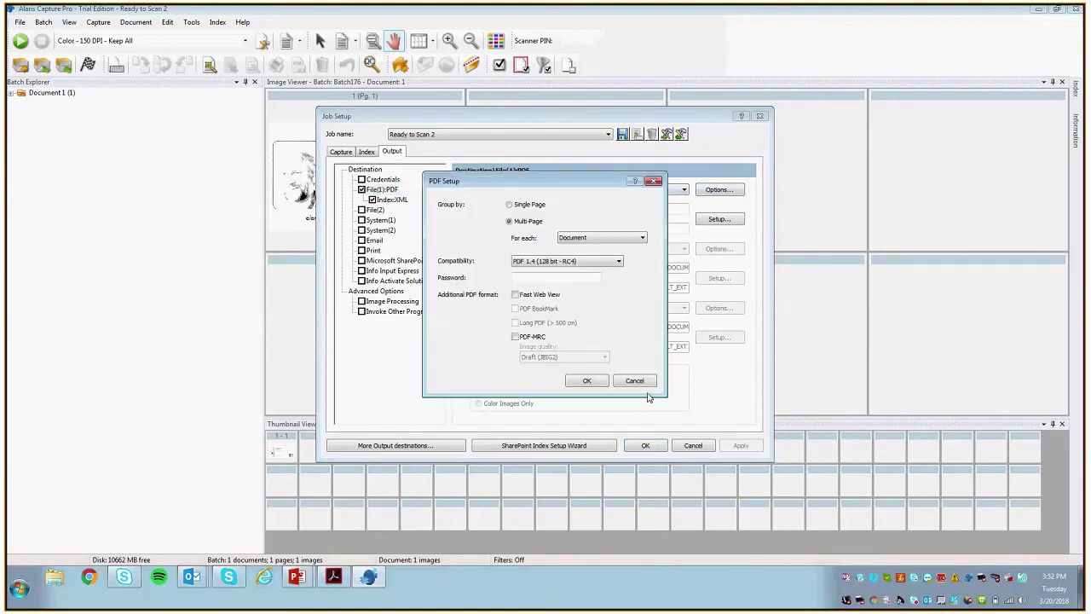
click(644, 382)
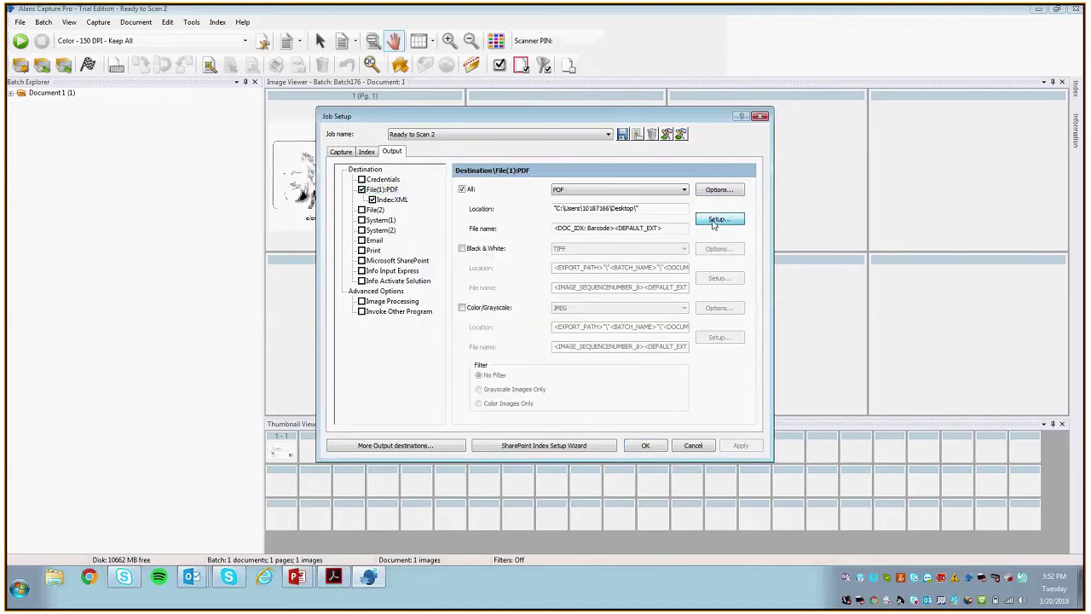
click(714, 221)
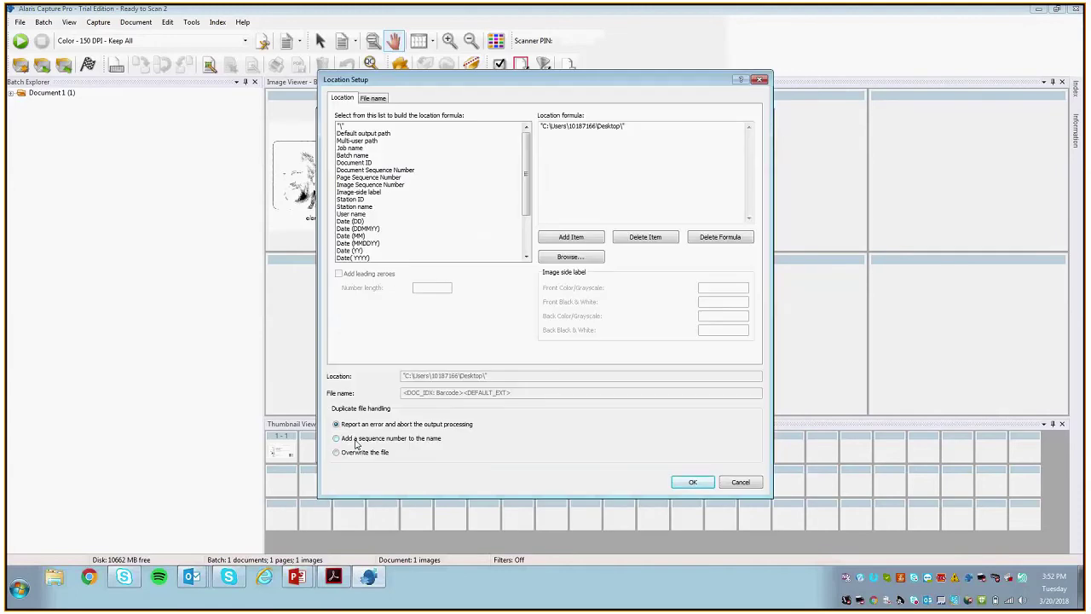
click(342, 438)
click(740, 481)
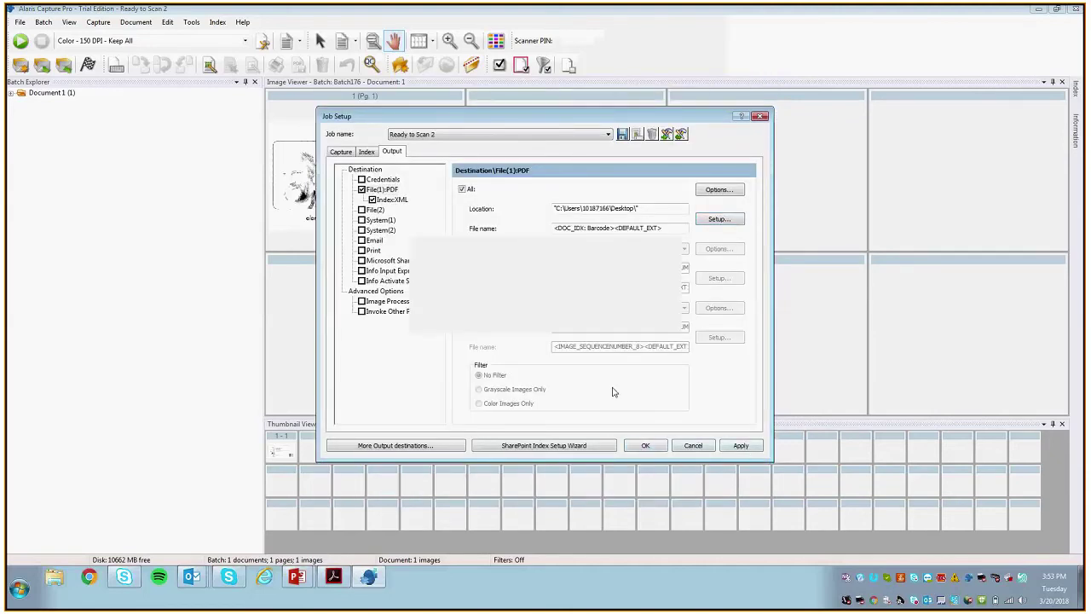
click(641, 446)
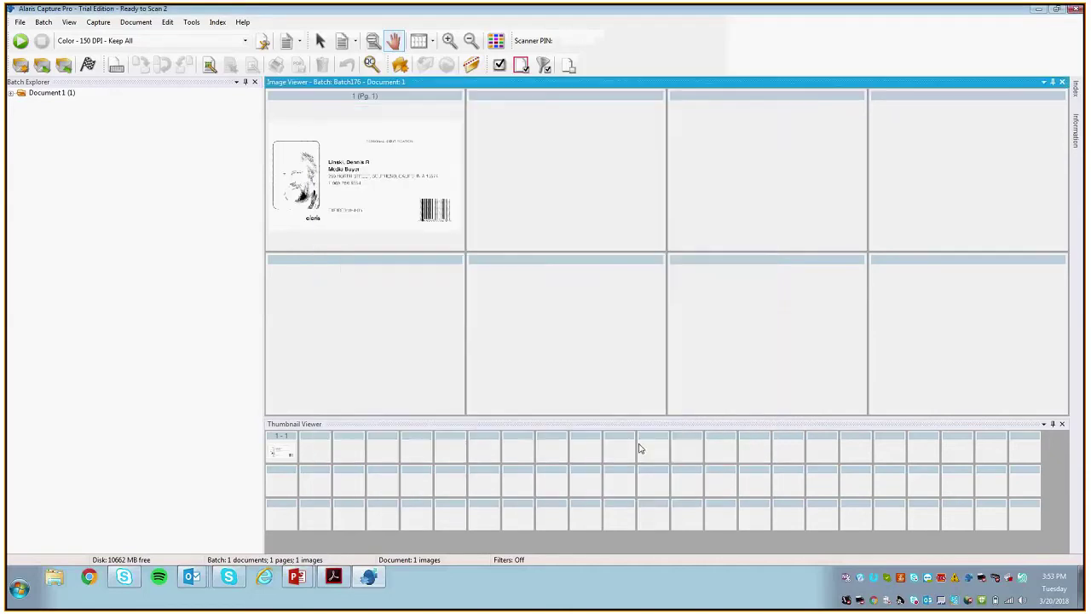
Step: Submit the batch for output, exit to the desktop, and place INDEX.XML beside the output PDF
click(88, 65)
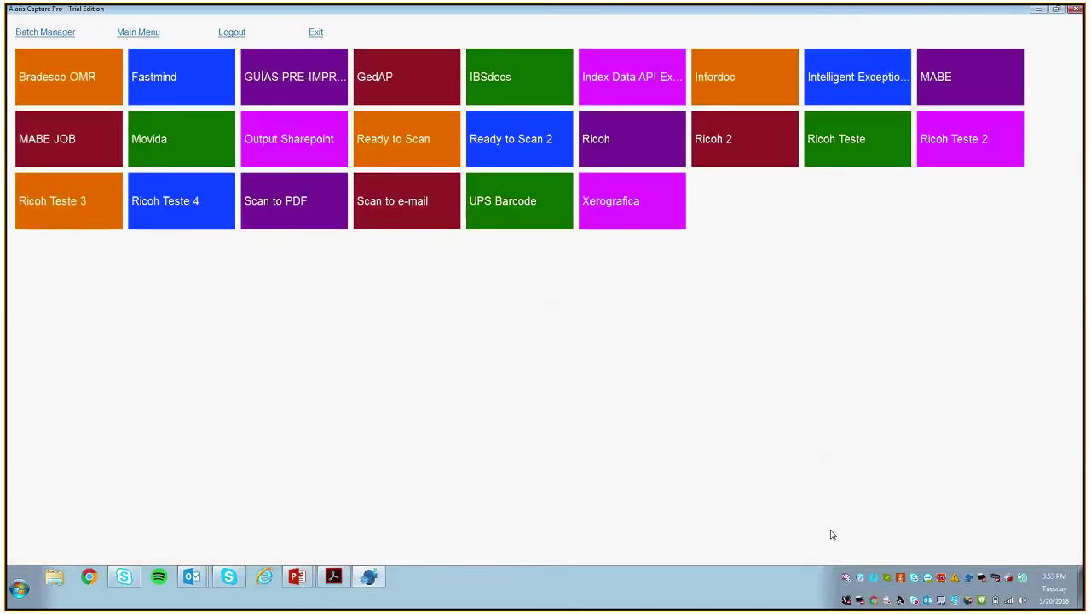
click(816, 28)
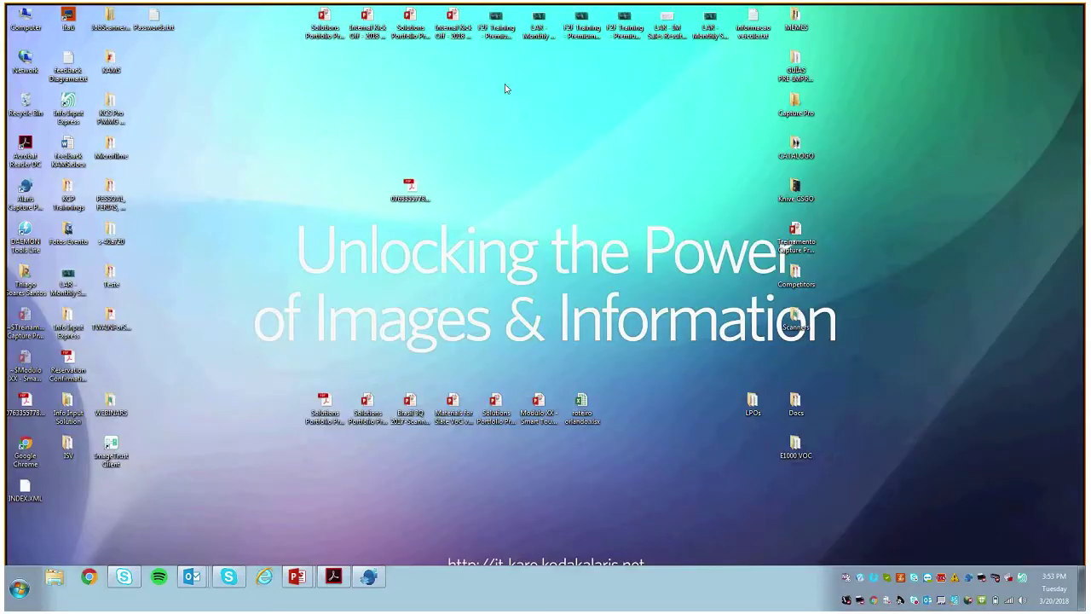
drag(25, 490, 450, 201)
click(411, 201)
Step: Try opening INDEX.XML, then bring up its Open with program list
click(444, 192)
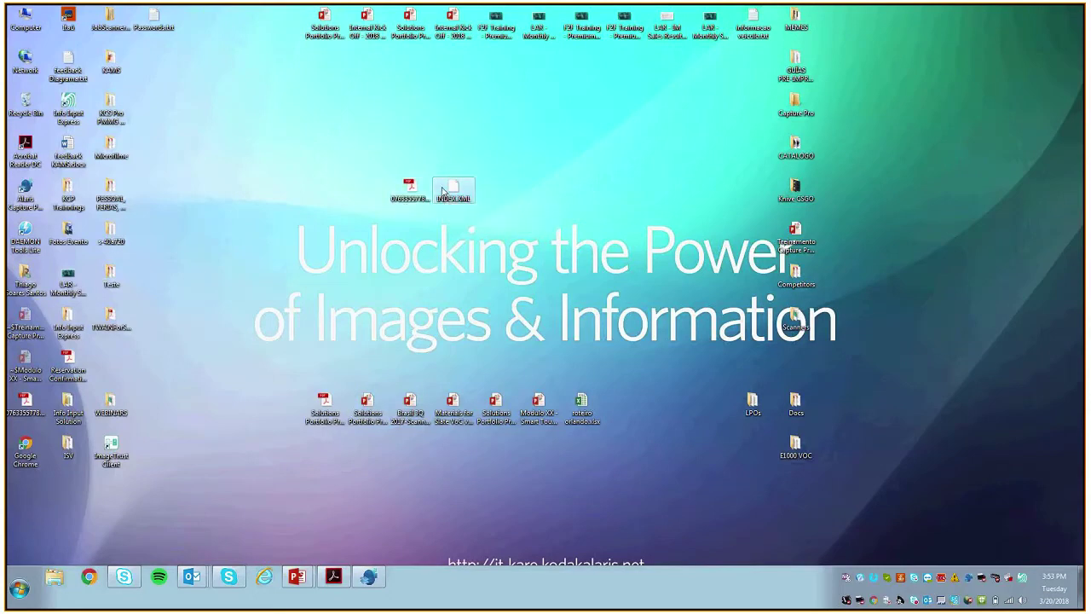
right_click(442, 190)
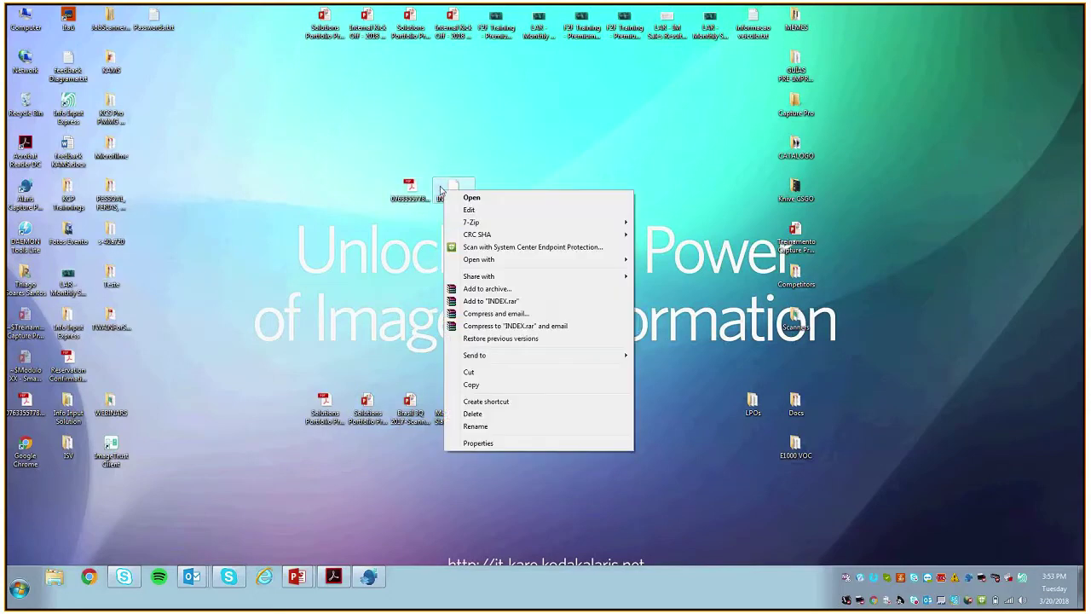
click(504, 200)
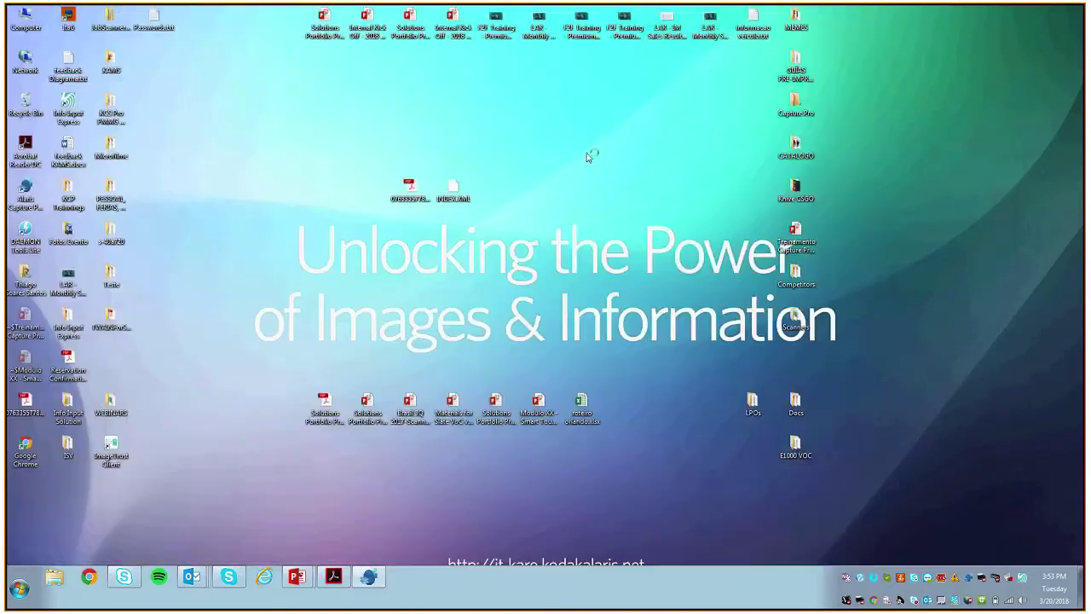
right_click(453, 191)
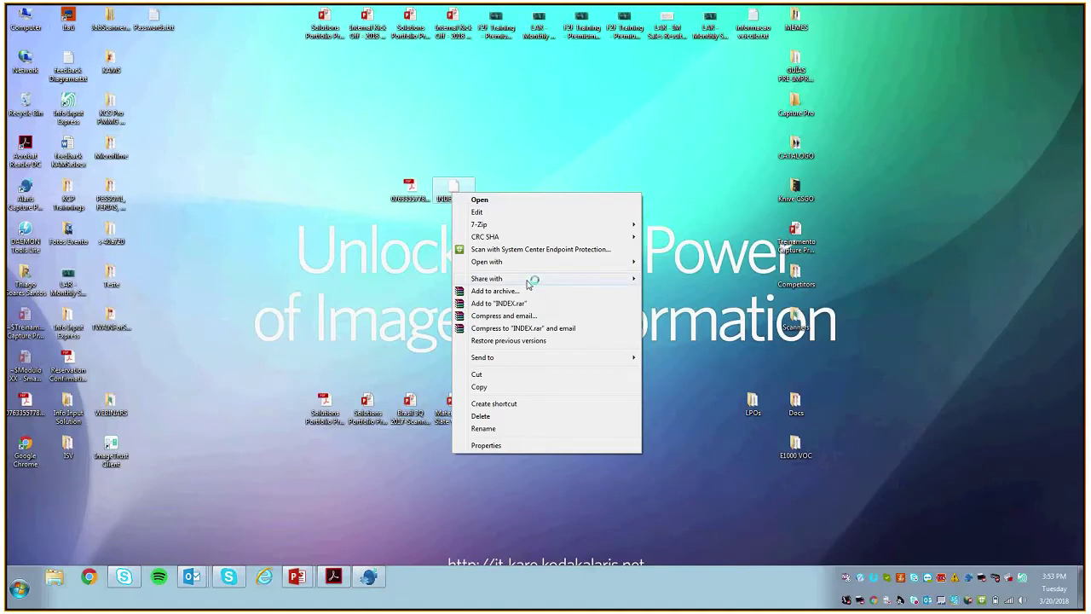
click(515, 200)
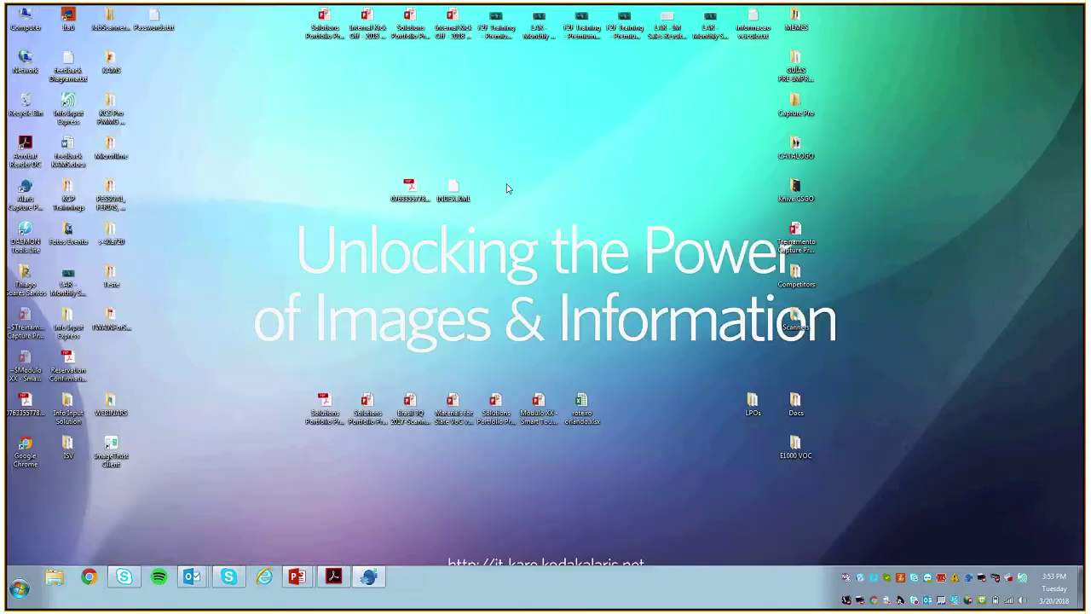
right_click(462, 194)
Step: Open INDEX.XML in Google Chrome, maximise the window and zoom the text to 250%
mouse_move(597, 264)
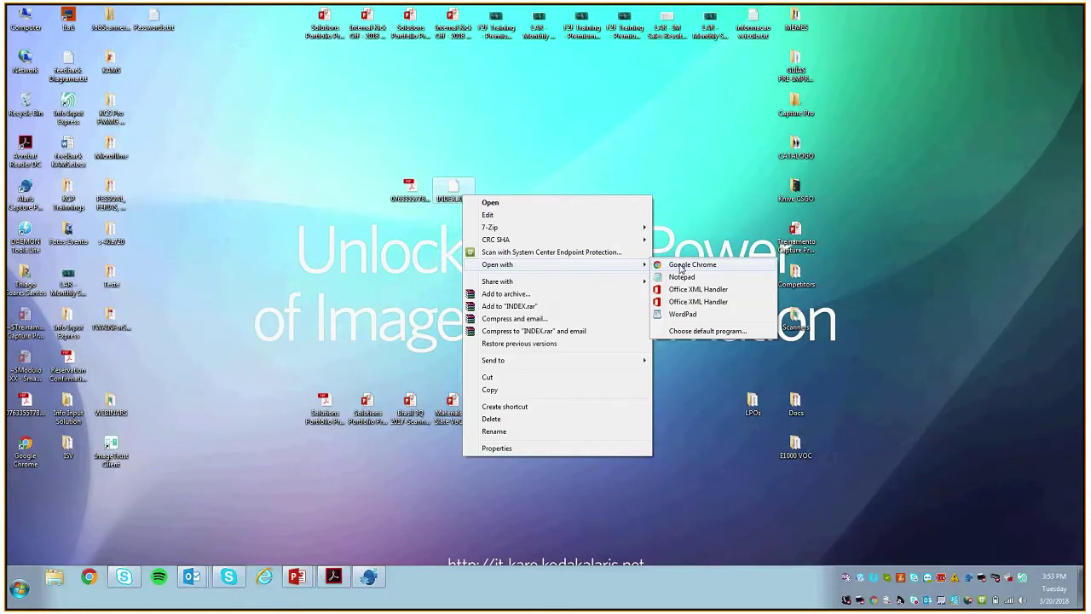
click(682, 265)
key(ctrl+plus)
key(ctrl+plus)
double_click(441, 27)
key(ctrl+plus)
key(ctrl+plus)
key(ctrl+plus)
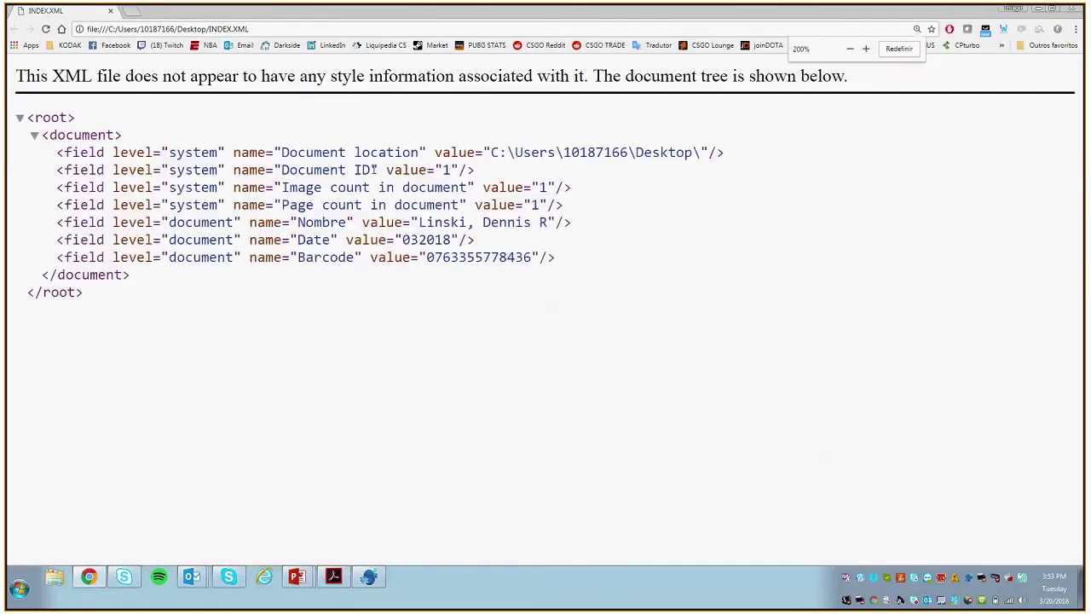
key(ctrl+plus)
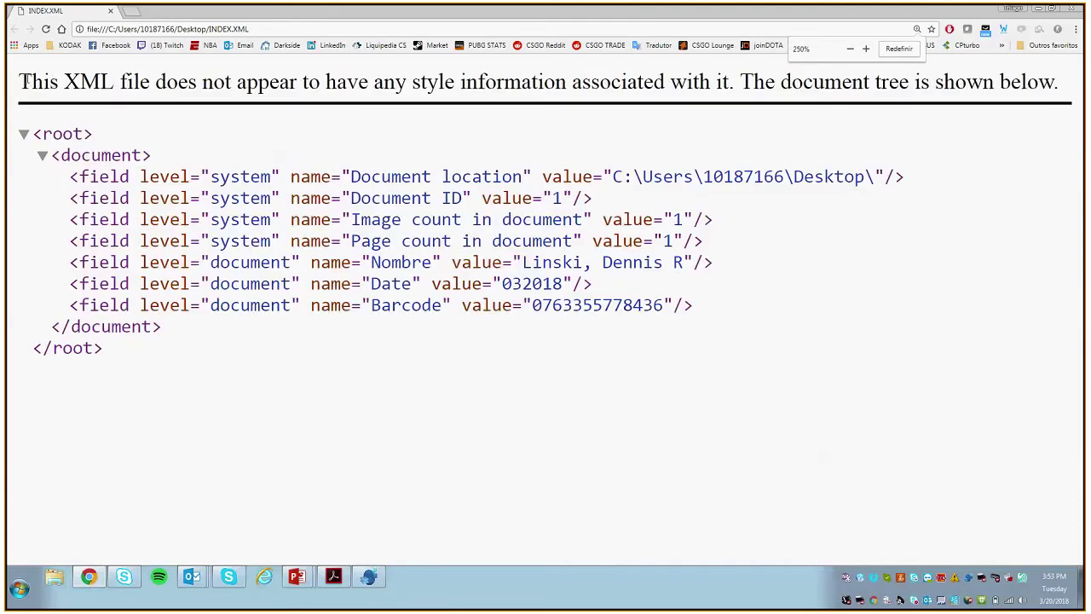
Step: Highlight the style-information notice and the Nombre, Date (032018) and Barcode field lines
drag(31, 83, 271, 86)
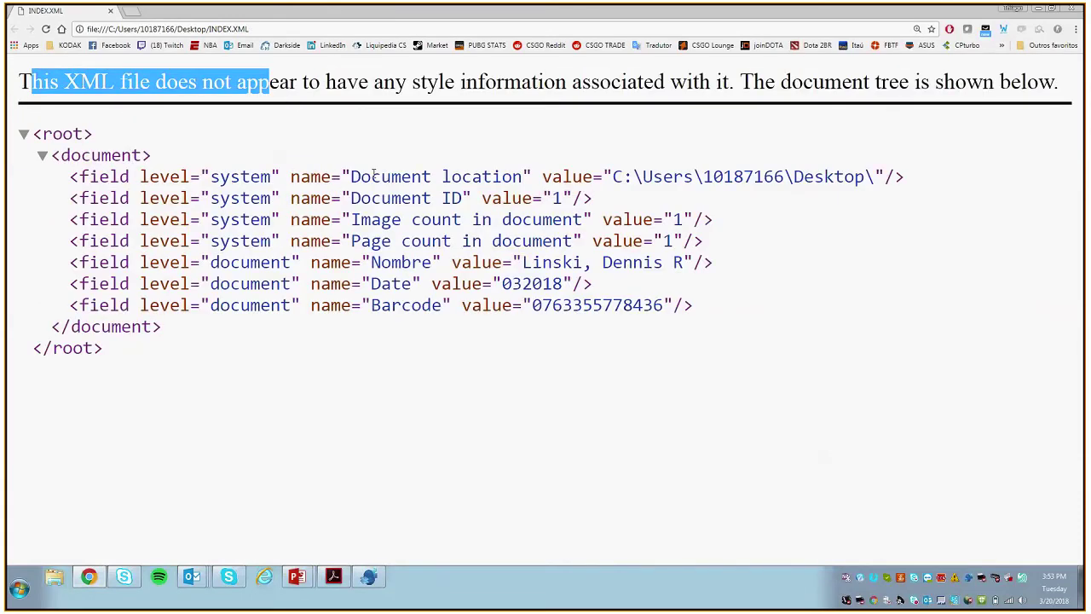
drag(374, 174, 73, 260)
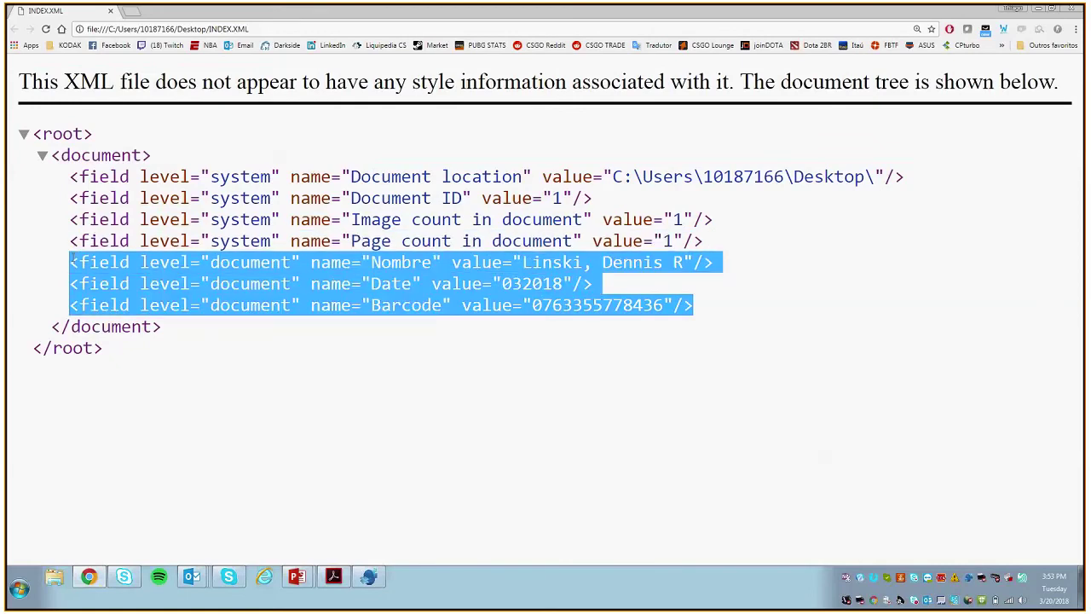
double_click(242, 335)
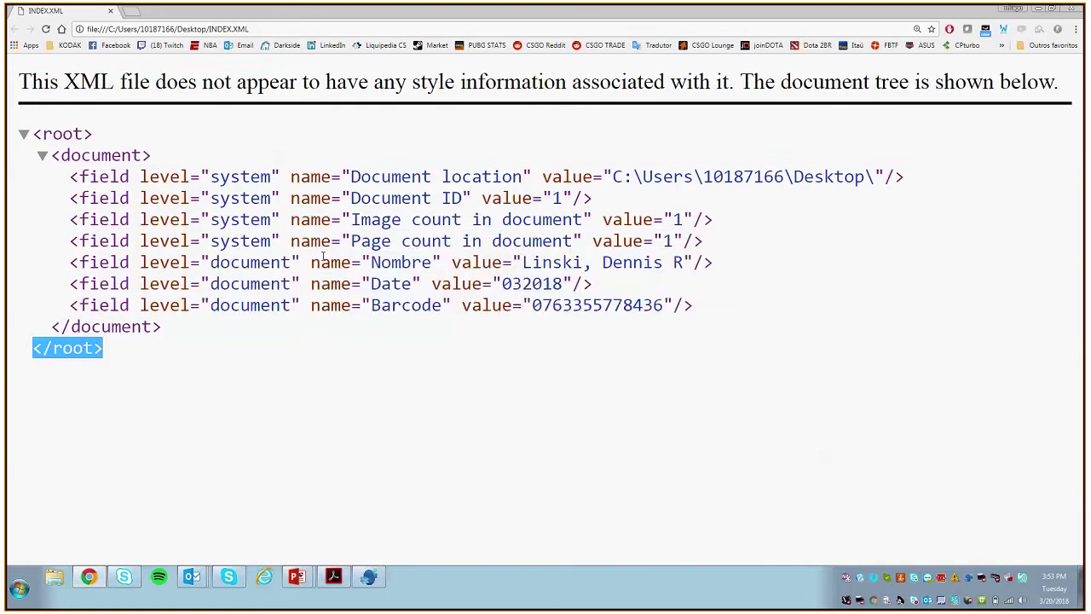
click(313, 263)
drag(314, 264, 410, 258)
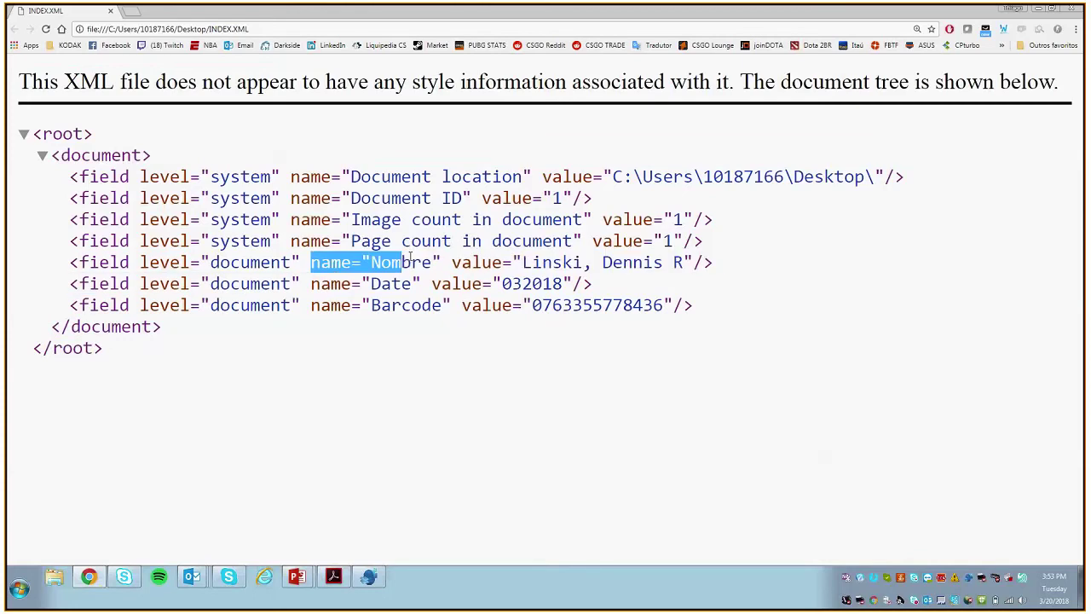
drag(523, 262, 694, 263)
click(388, 283)
drag(387, 284, 372, 285)
click(500, 284)
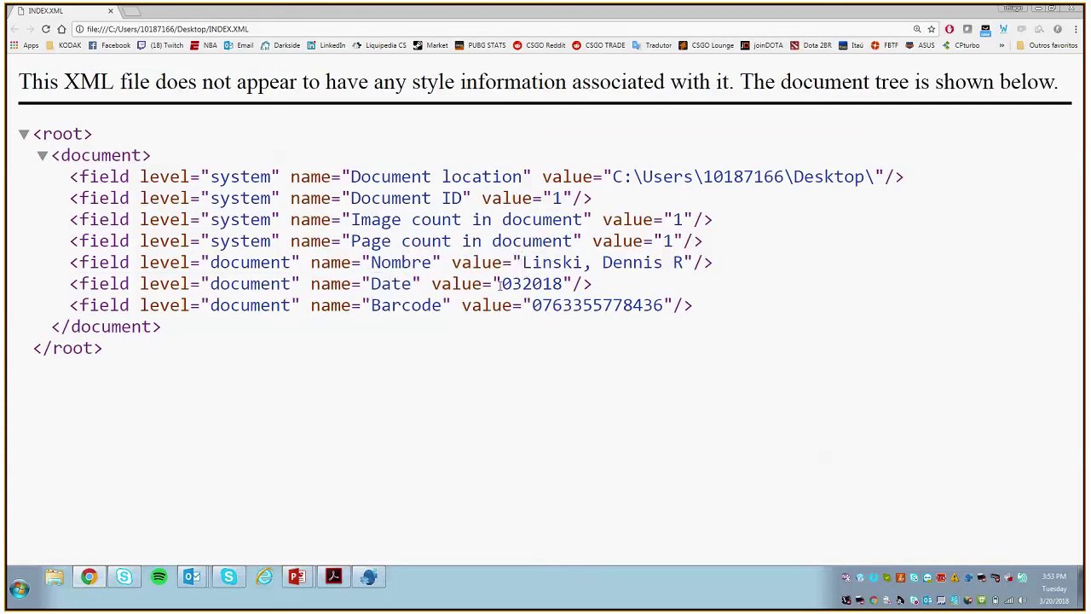
drag(500, 284, 521, 284)
drag(382, 305, 663, 306)
Step: Highlight the Document location and Document ID fields, then the whole XML field tree
drag(351, 177, 836, 165)
drag(599, 202, 451, 199)
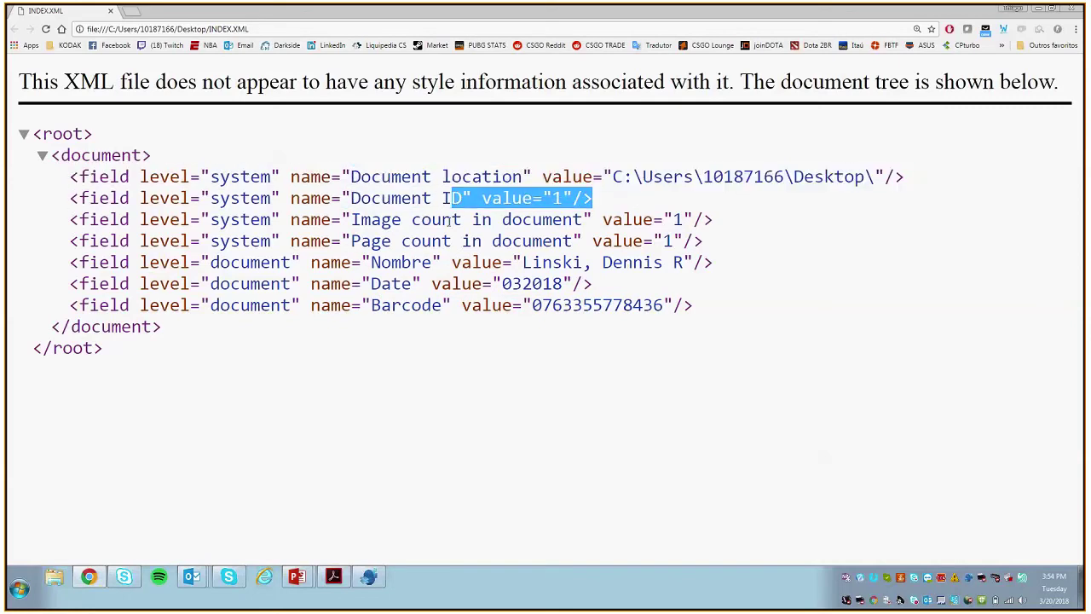
click(411, 221)
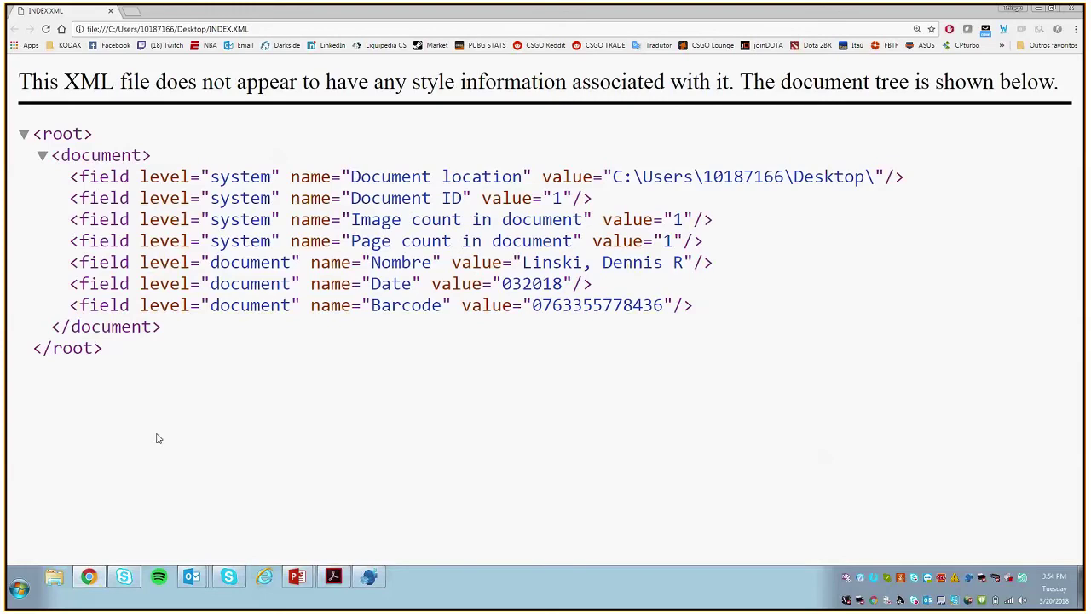
drag(136, 375, 64, 182)
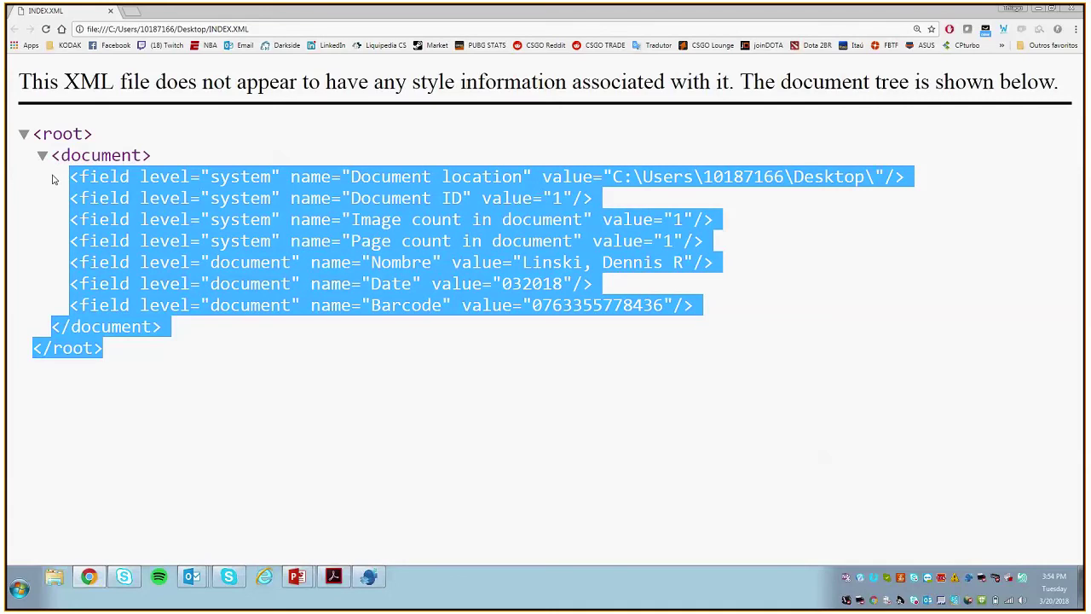
click(352, 394)
drag(353, 394, 22, 136)
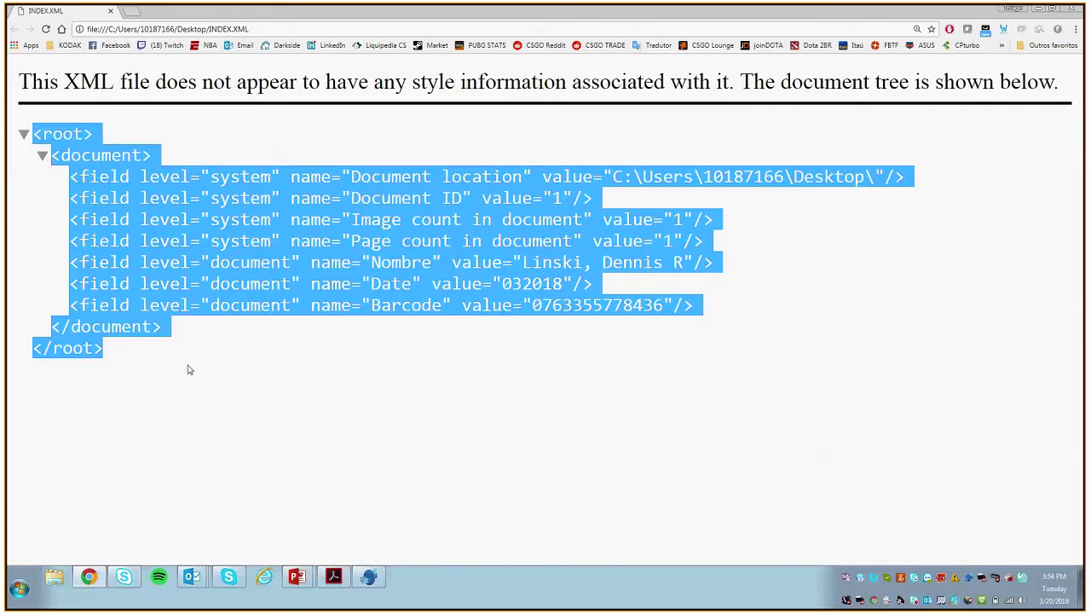
click(189, 369)
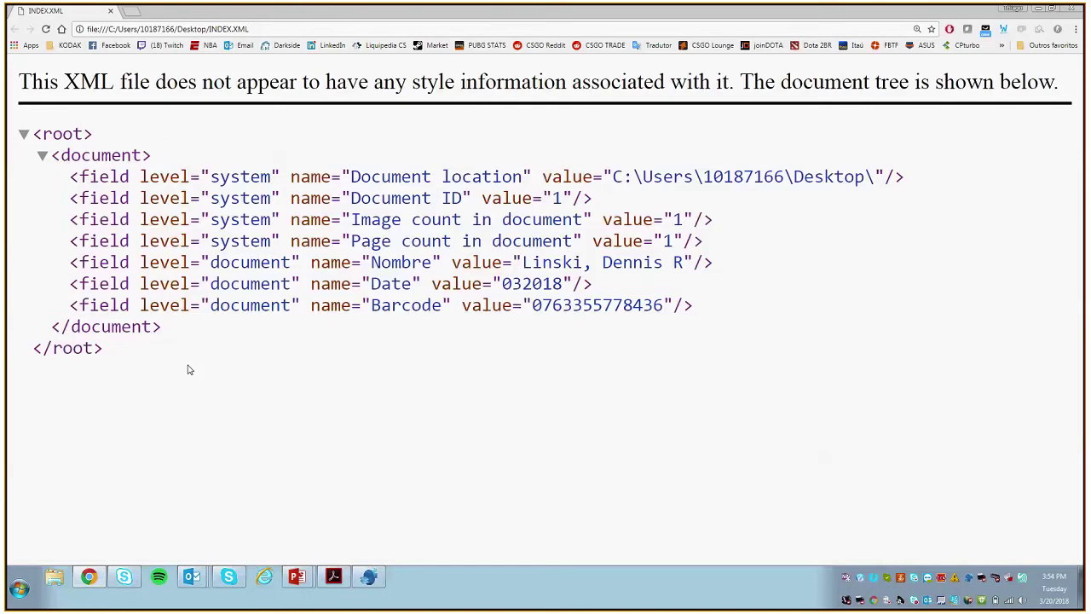
drag(148, 361, 83, 262)
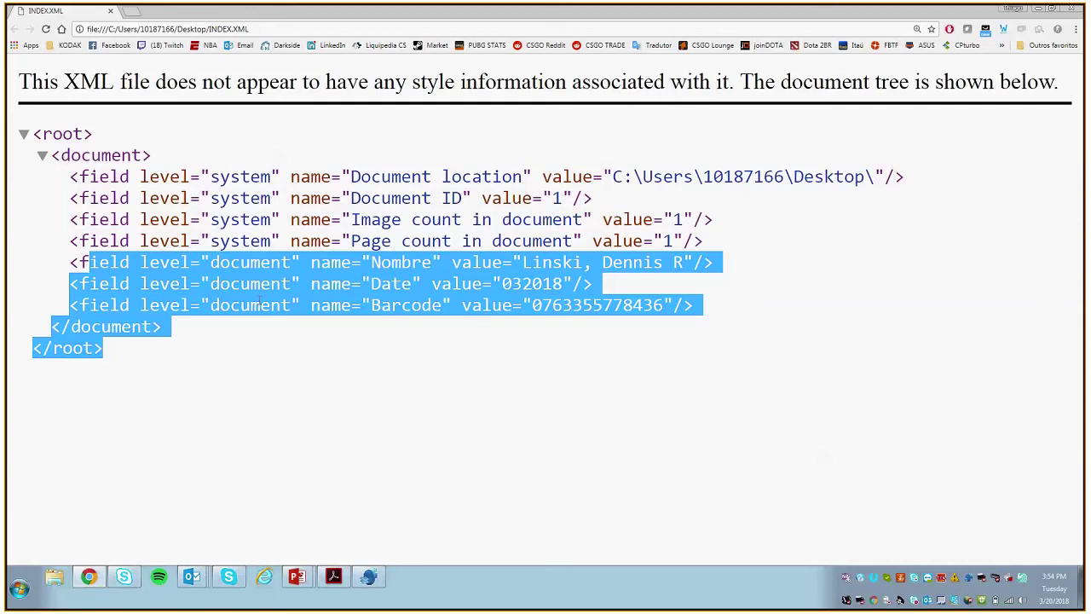
click(259, 301)
Step: Close Chrome and reopen Batch176 of the Ready to Scan 2 job from Batch Manager
click(1071, 11)
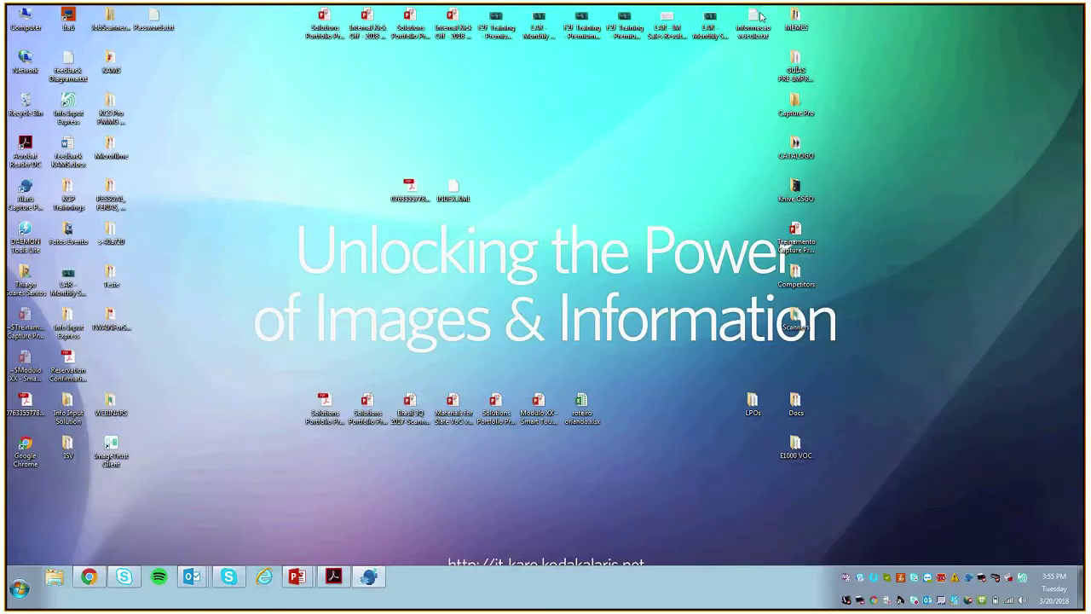
click(369, 577)
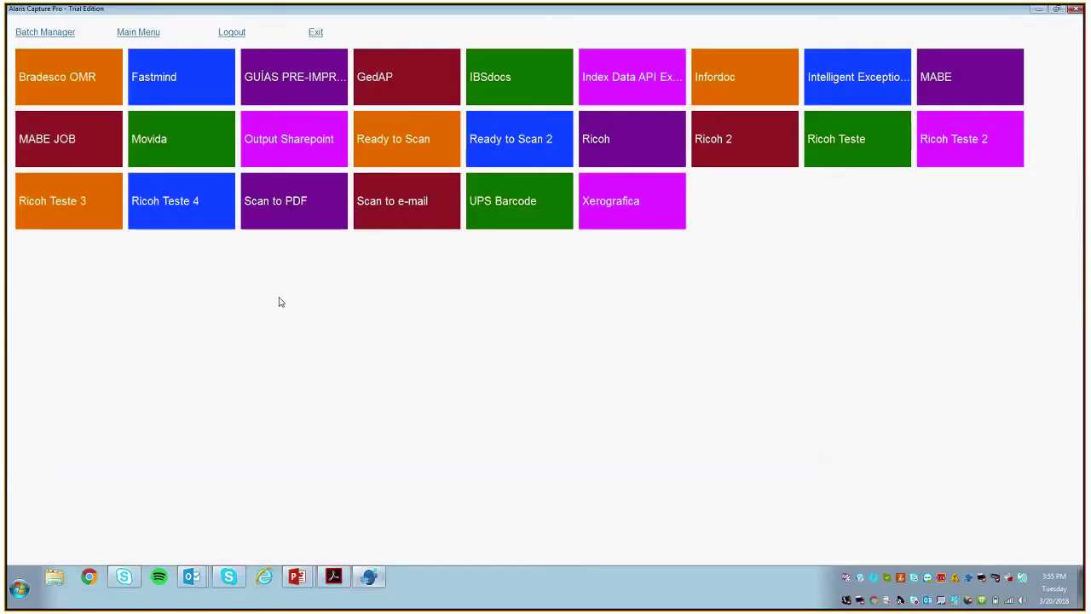
click(60, 32)
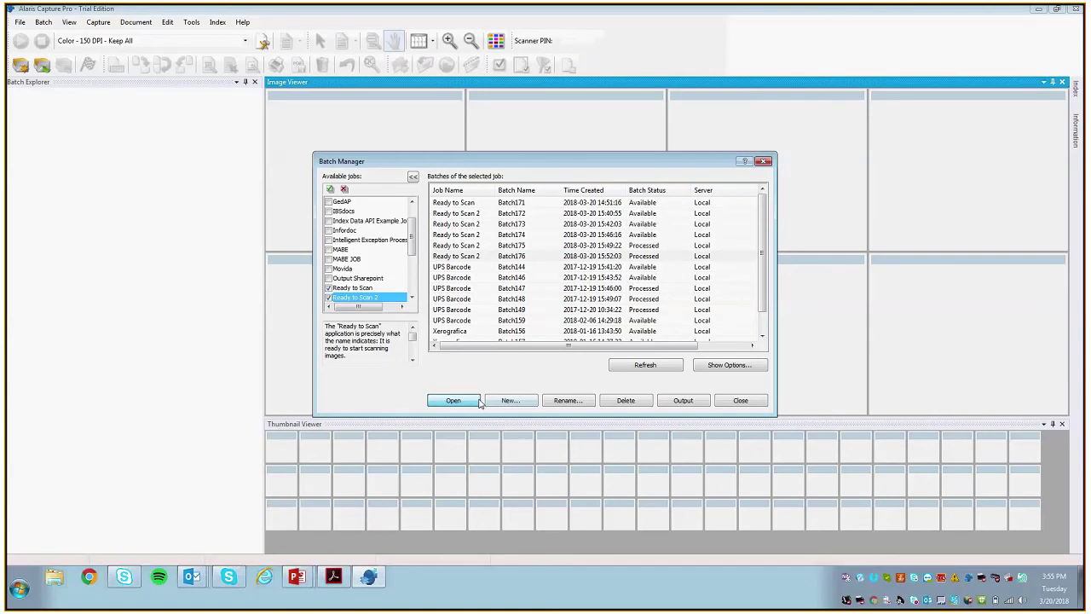
double_click(460, 256)
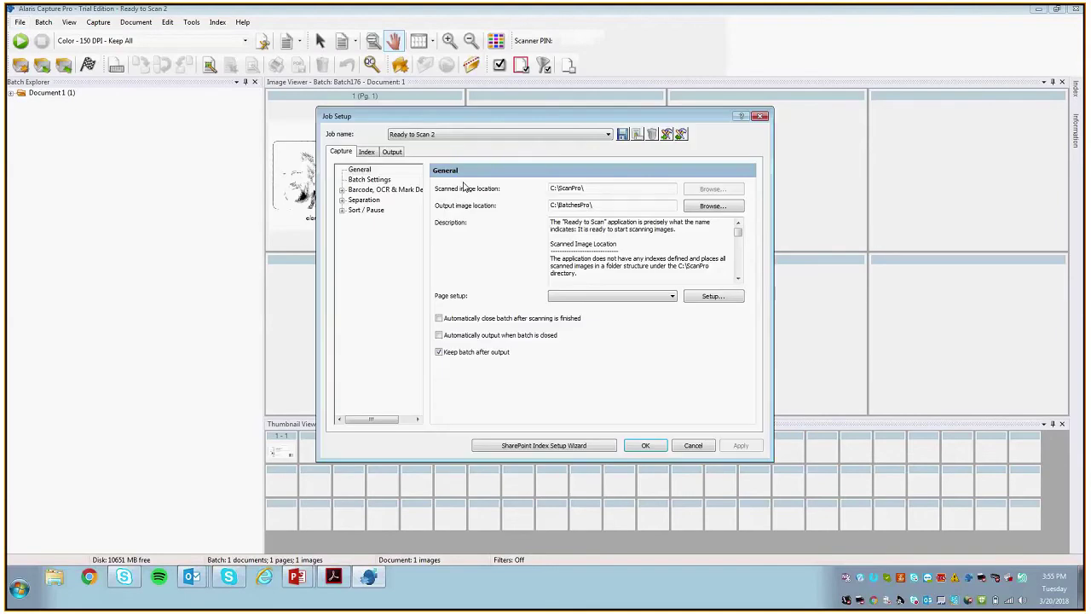
Step: Expand the Separation settings in Job Setup to show the By Count options
click(375, 190)
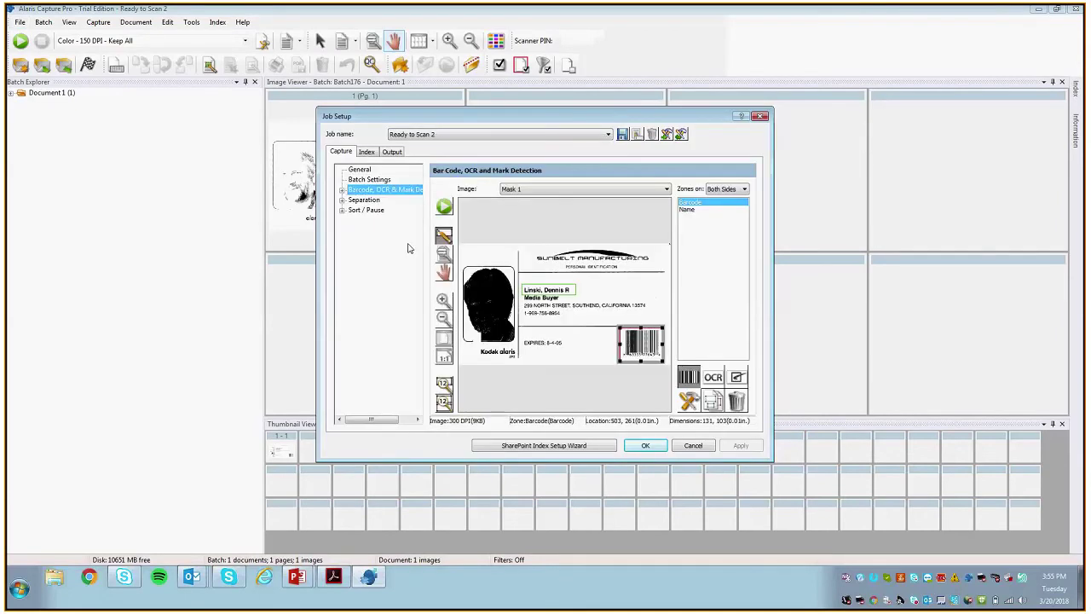
click(363, 200)
click(342, 199)
drag(412, 111, 400, 91)
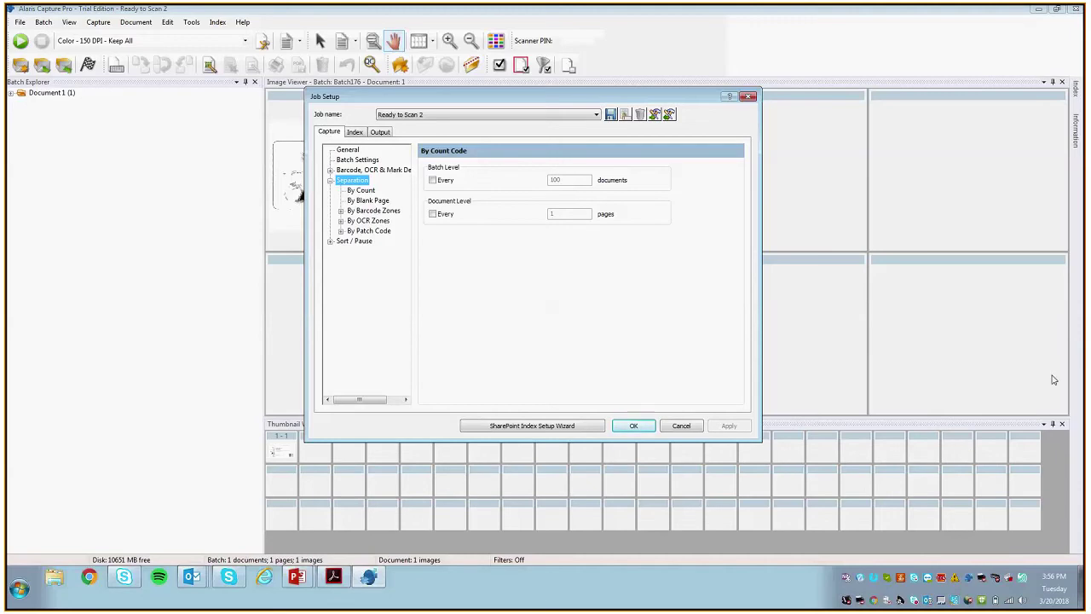
Step: Browse the Separation methods and expand By Patch Code to list Patch 1, 2, 3 and T
click(362, 191)
click(370, 201)
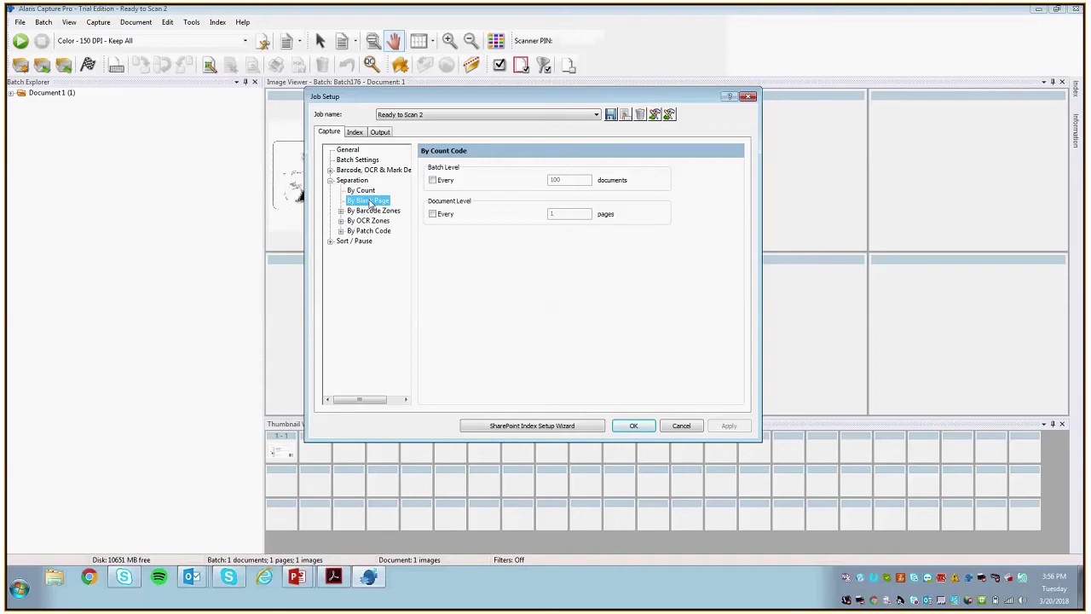
click(373, 211)
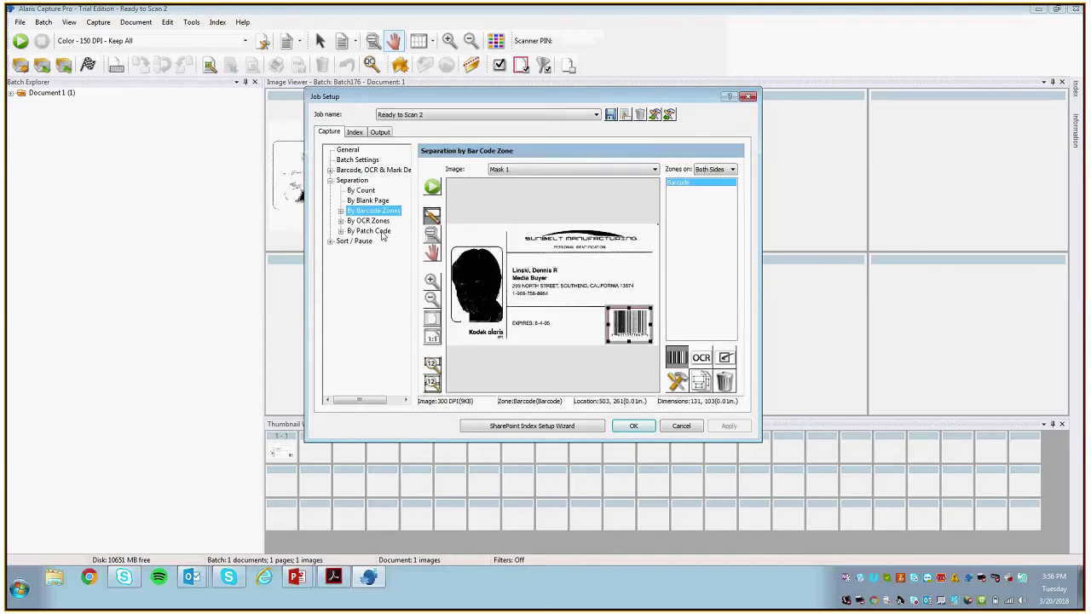
click(375, 221)
click(378, 232)
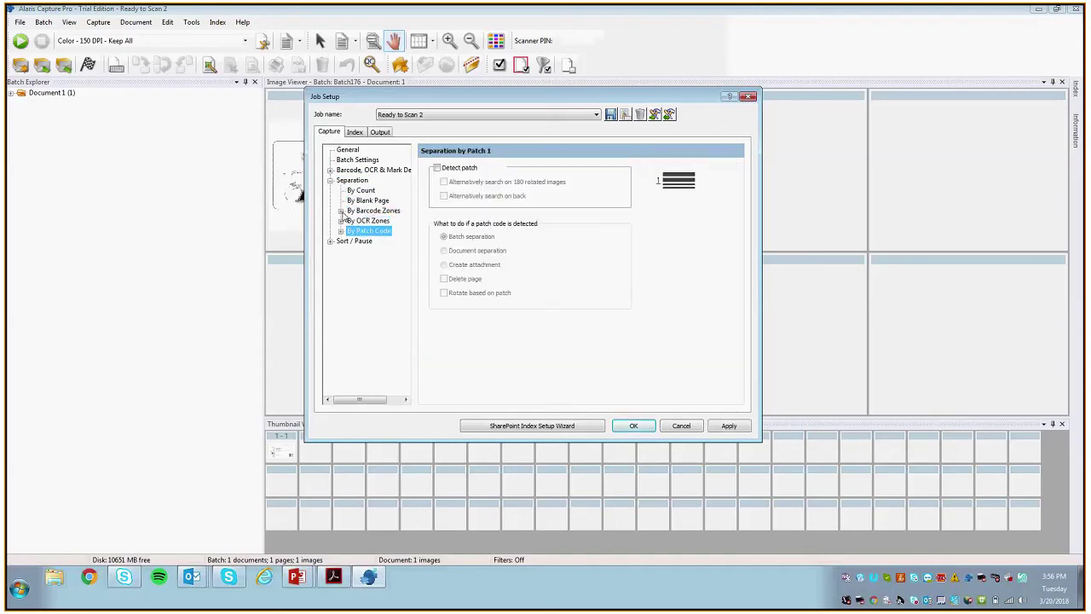
click(342, 214)
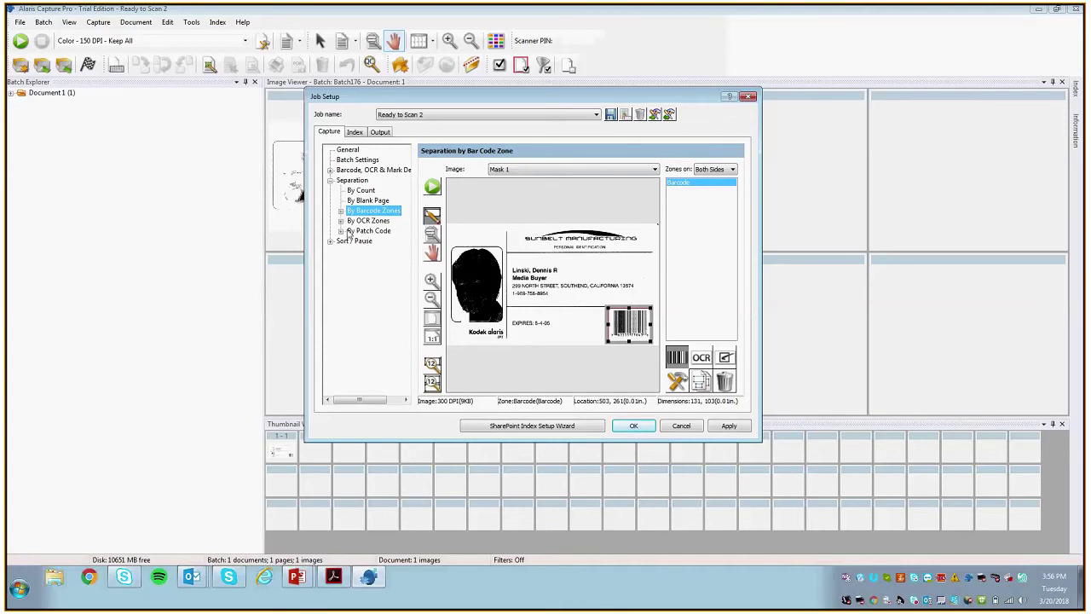
double_click(350, 232)
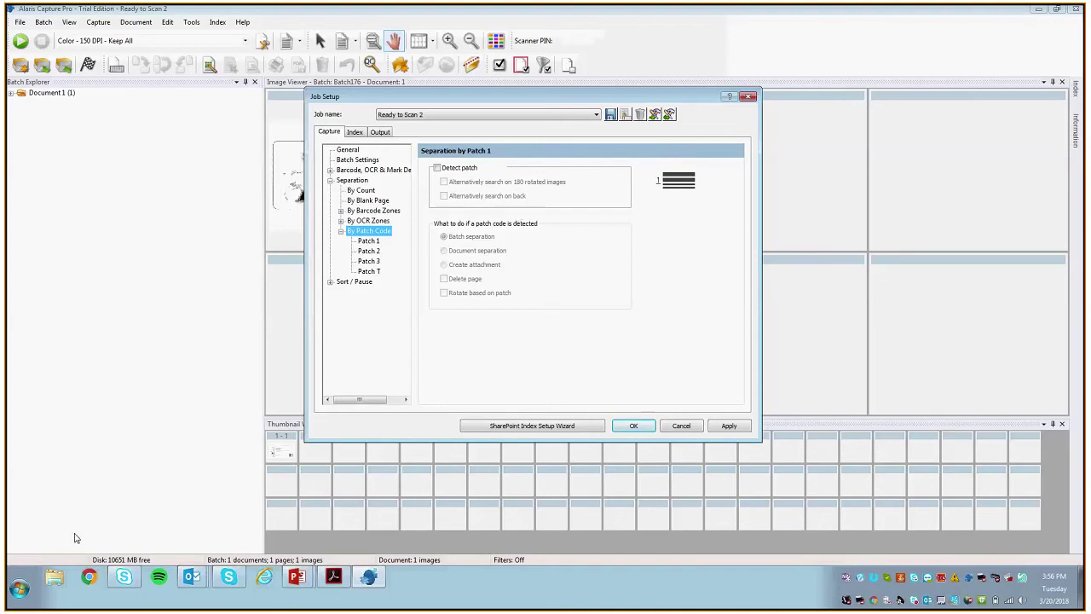
click(89, 577)
Step: Search Google Images for 'Patch Code Kodak' and open the archived page behind the Patch T image
text(Patch)
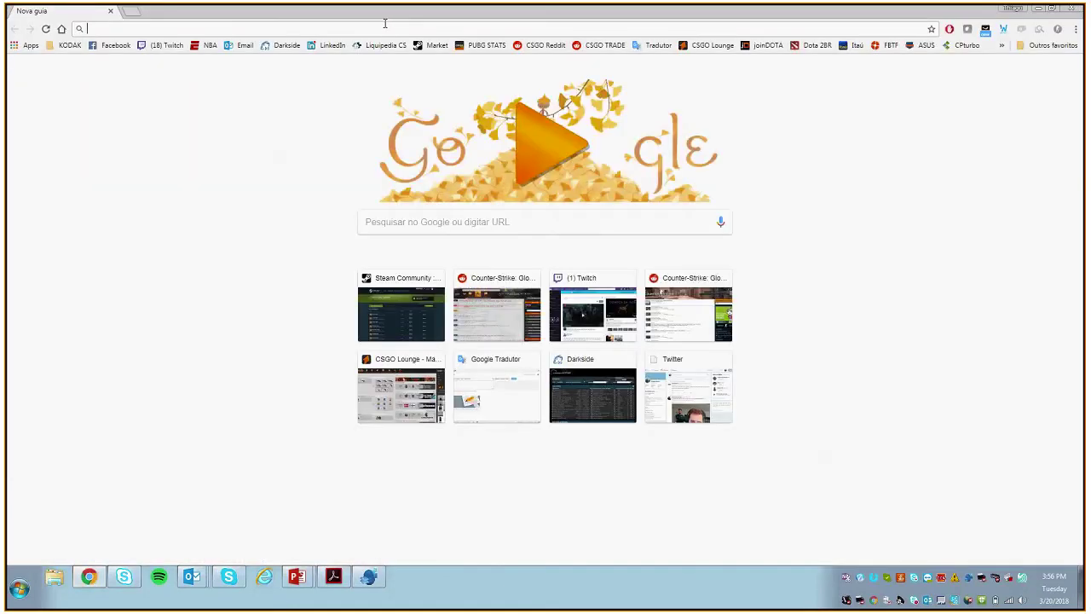
text( Code Kodak)
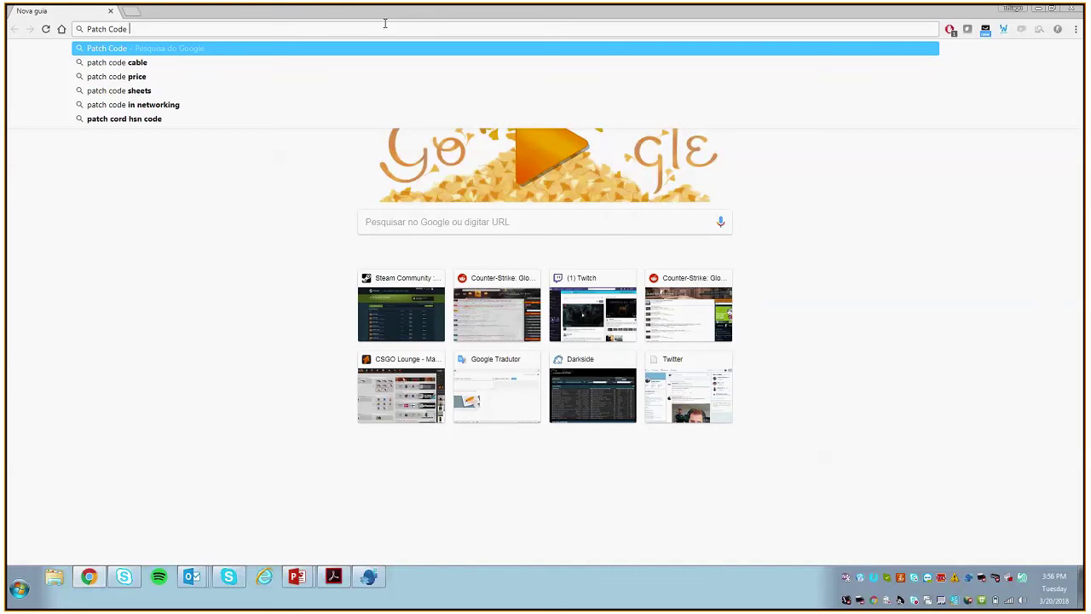
key(Return)
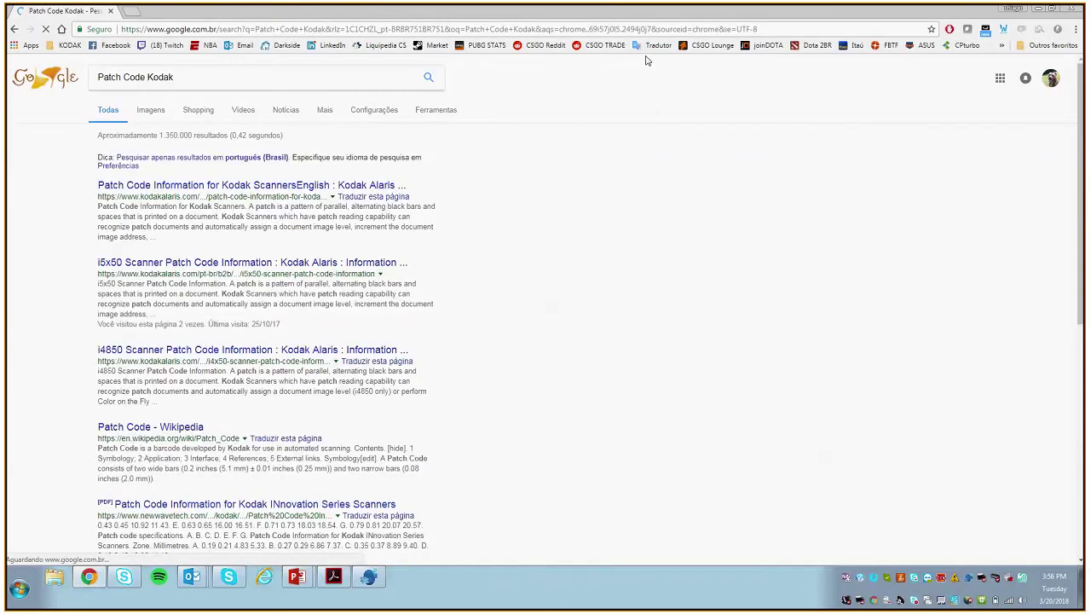
click(151, 110)
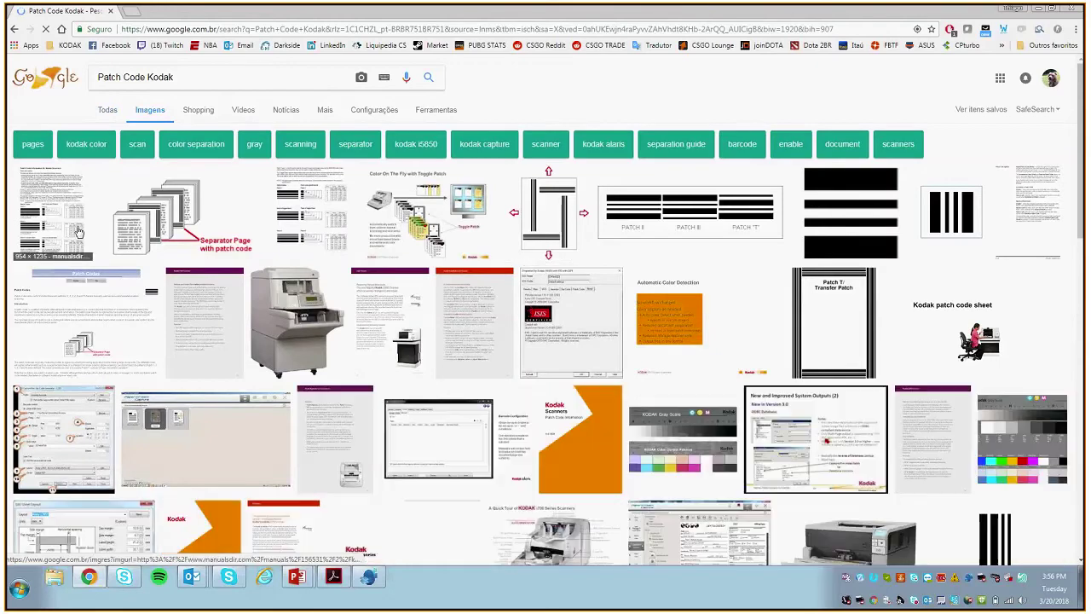
scroll(584, 316, down, 4)
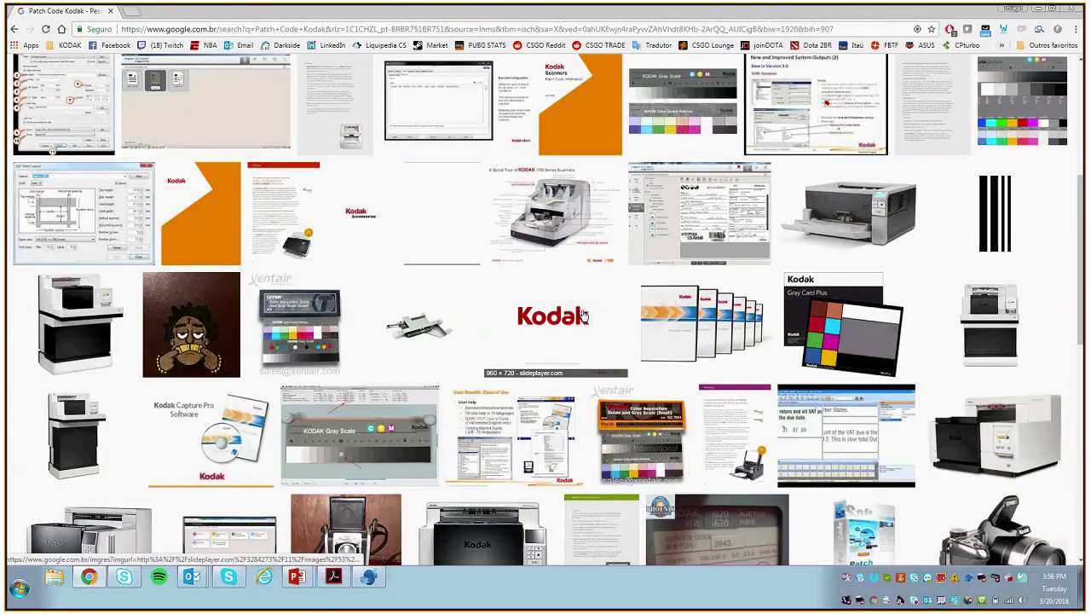
scroll(585, 315, up, 3)
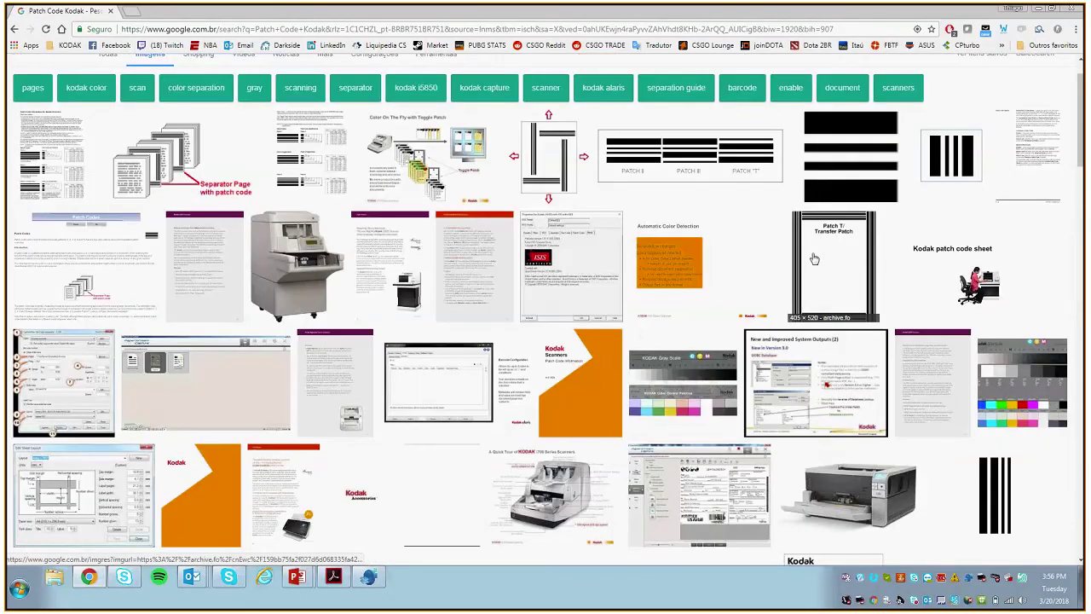
click(814, 258)
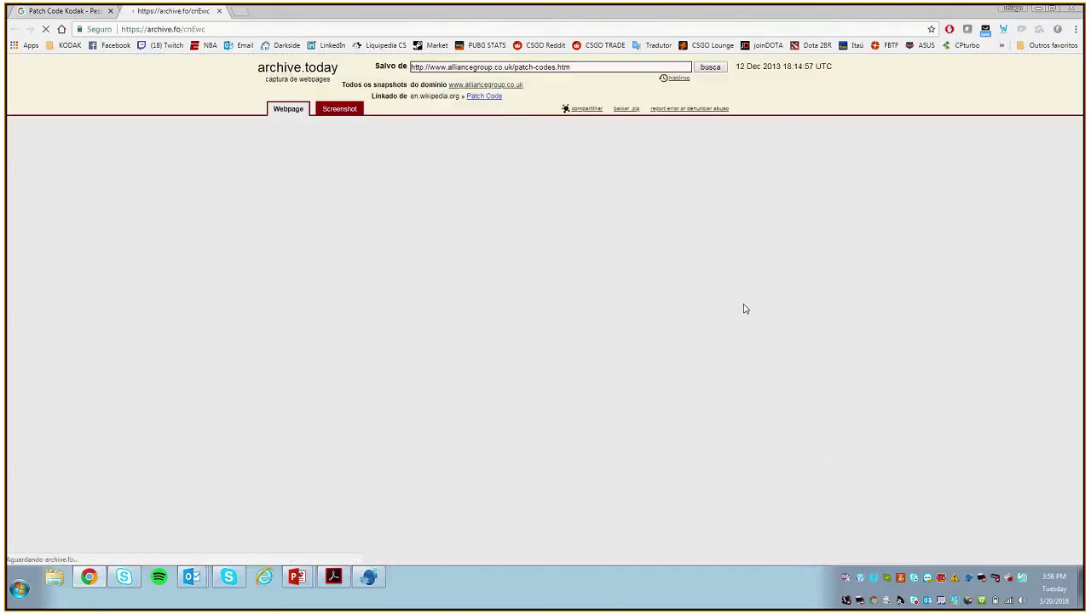
Step: Highlight the Patch T/Transfer Patch sheet on the archive.today page, then minimize Chrome
scroll(350, 177, down, 5)
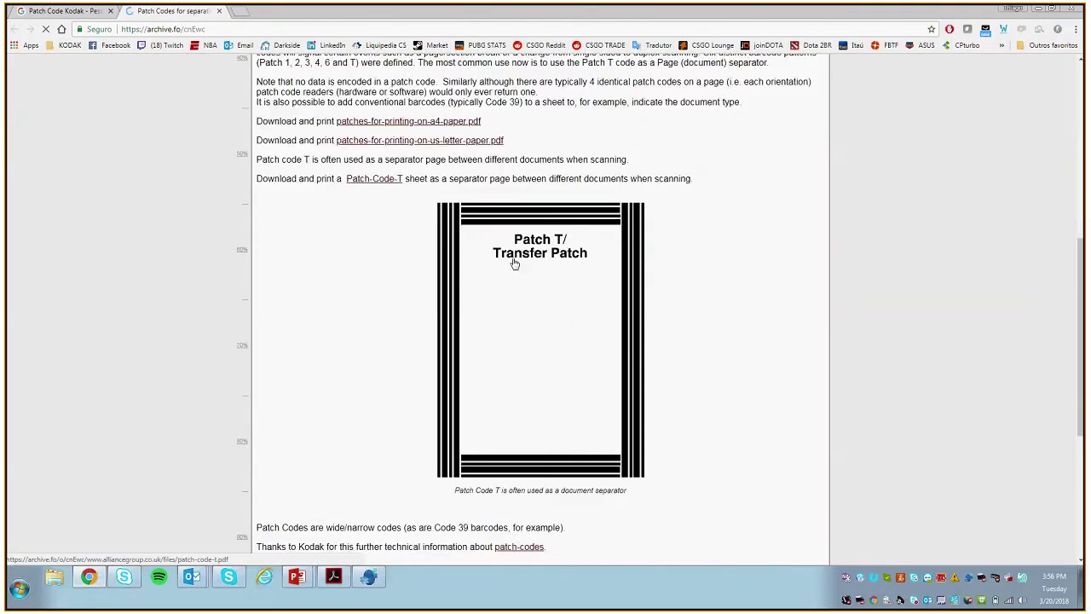
drag(423, 200, 695, 268)
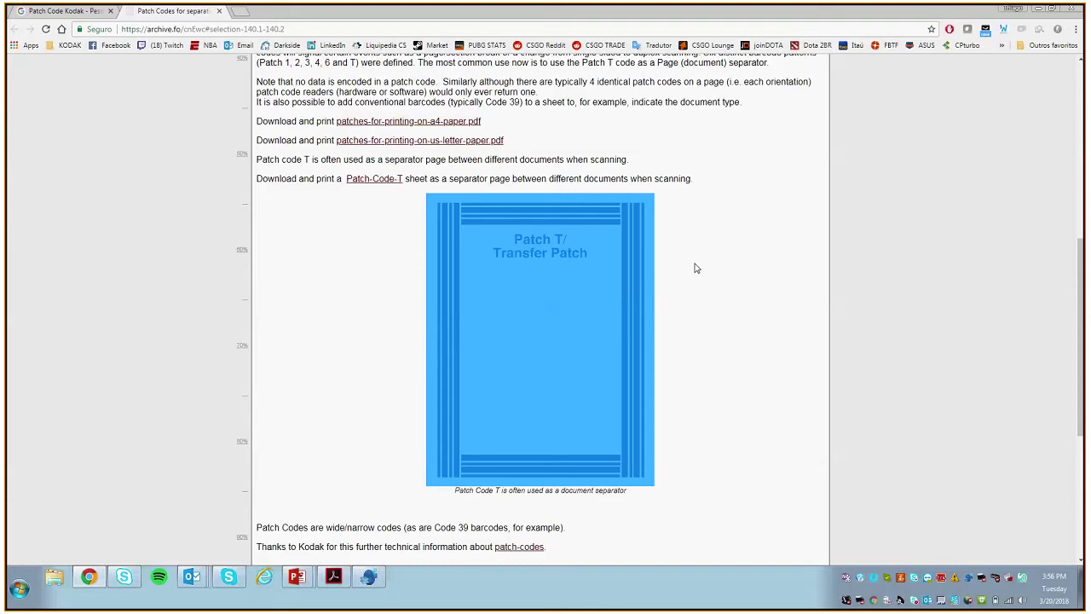
click(695, 268)
scroll(696, 269, up, 1)
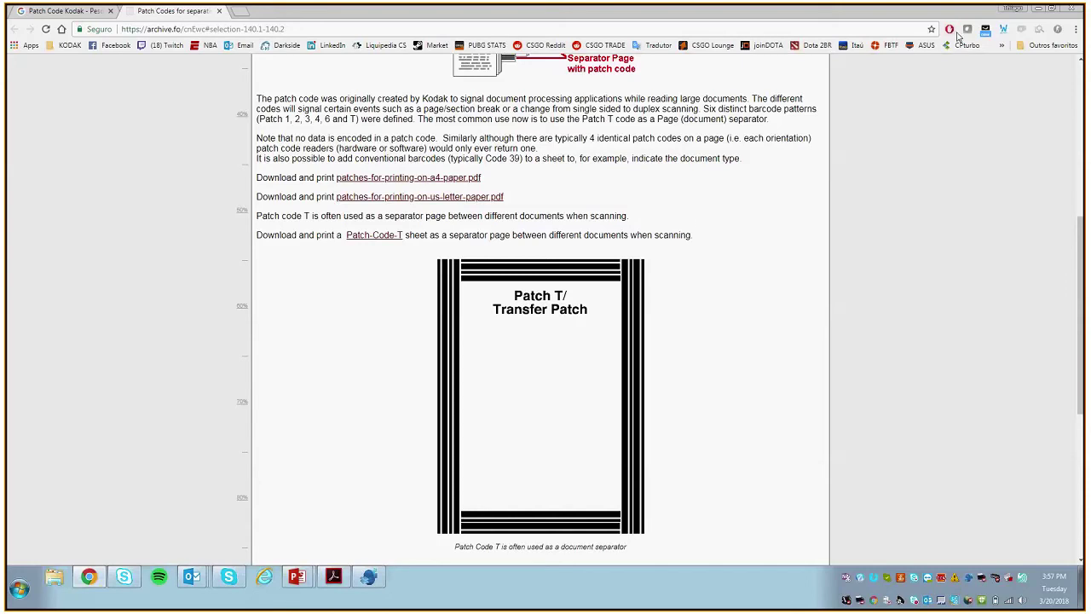
click(1039, 11)
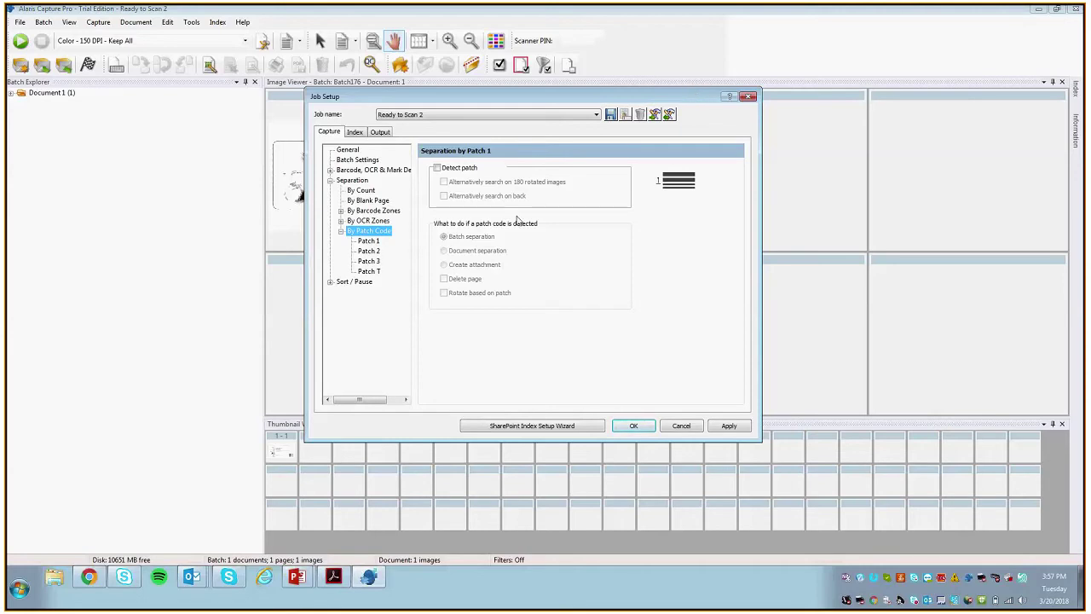
Step: Enable Patch 3 detection with Document separation, then save and confirm the job change
click(375, 261)
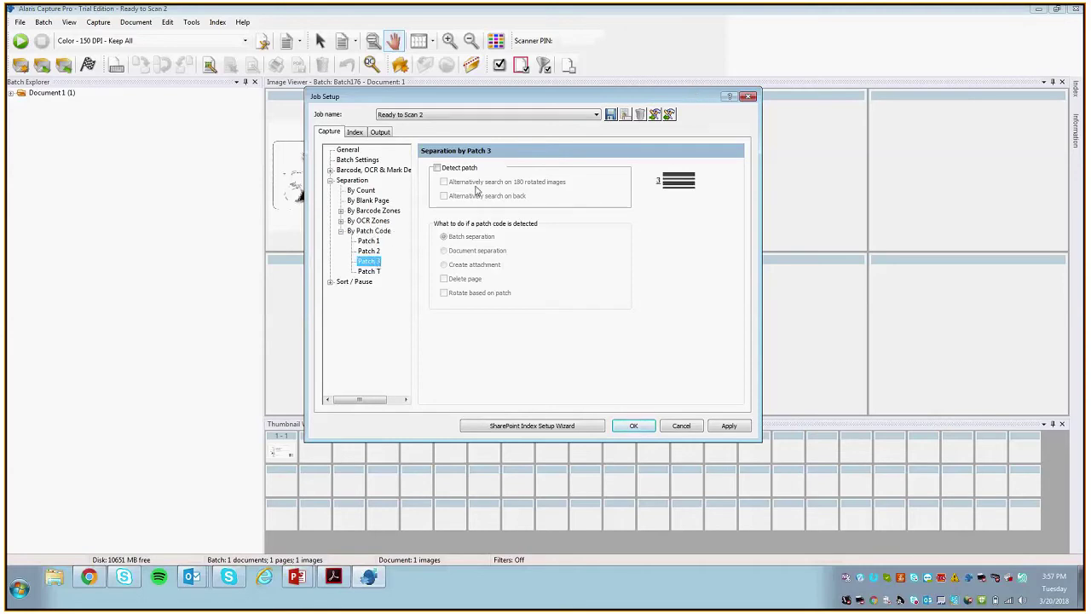
click(437, 168)
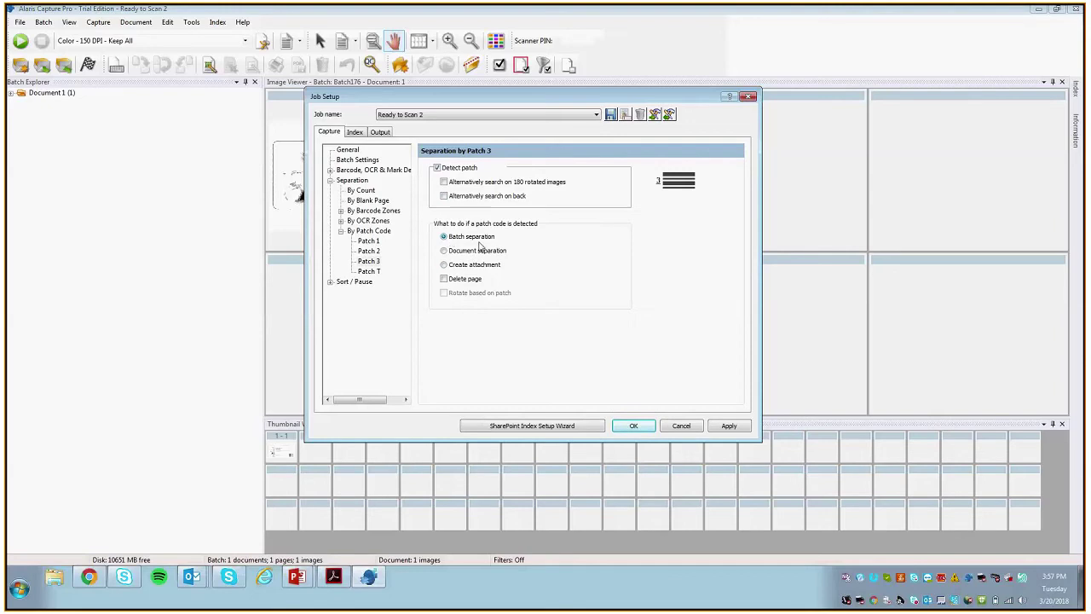
click(469, 249)
click(633, 425)
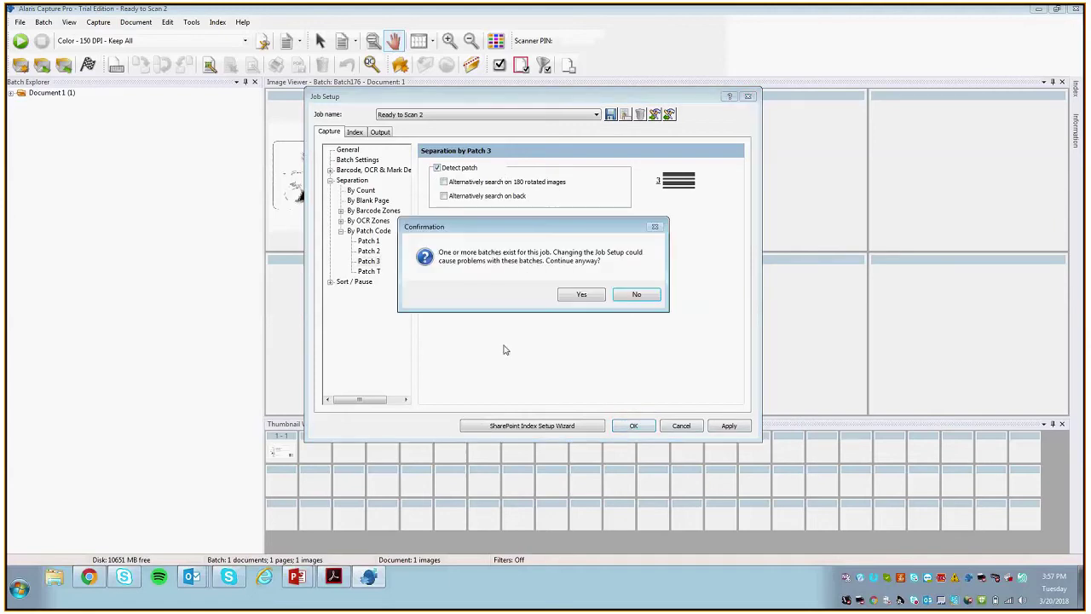
click(581, 294)
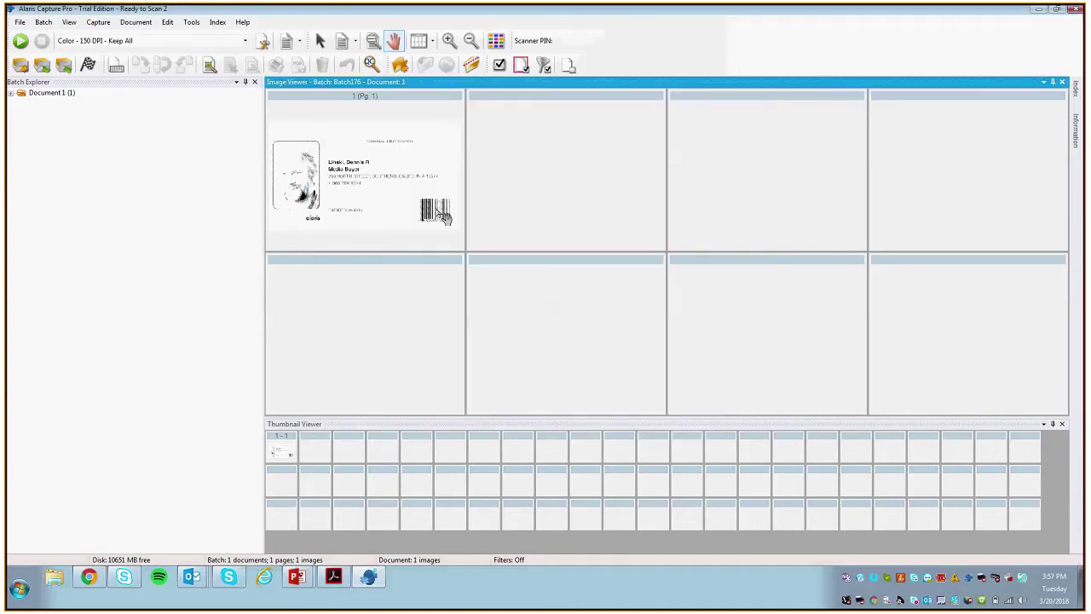
Step: Create Batch177 and browse the pages of Document 1 and Document 2 in Batch Explorer
click(20, 65)
key(Return)
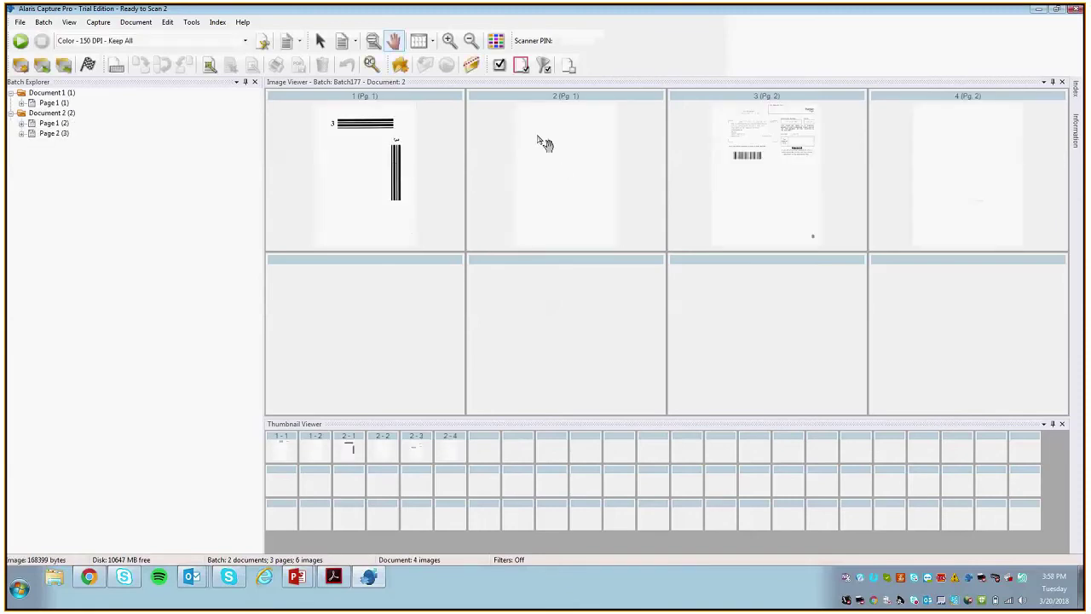
click(49, 112)
click(42, 96)
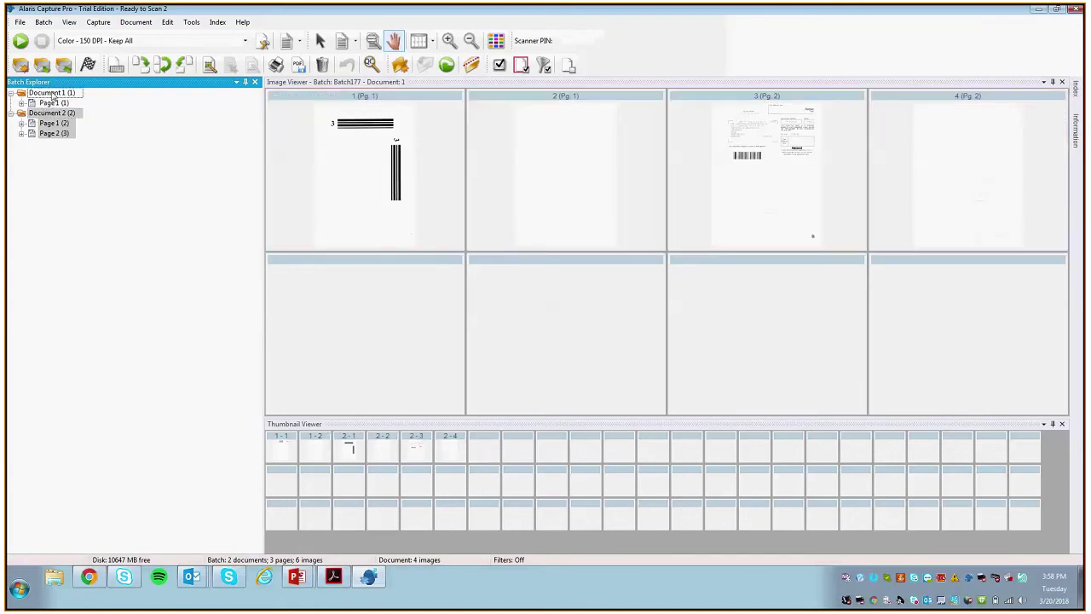
click(49, 116)
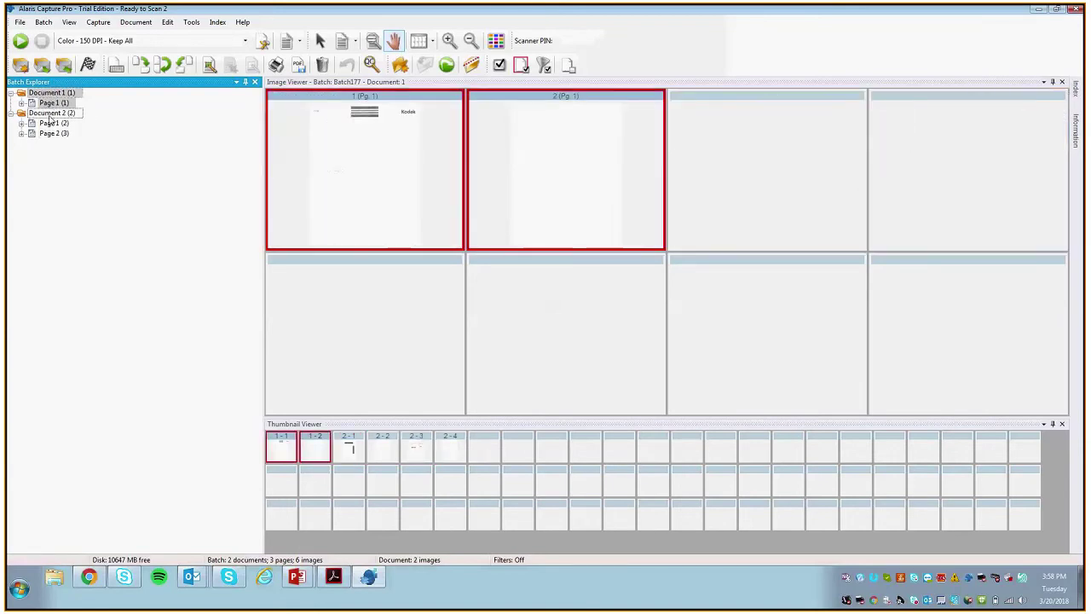
click(49, 95)
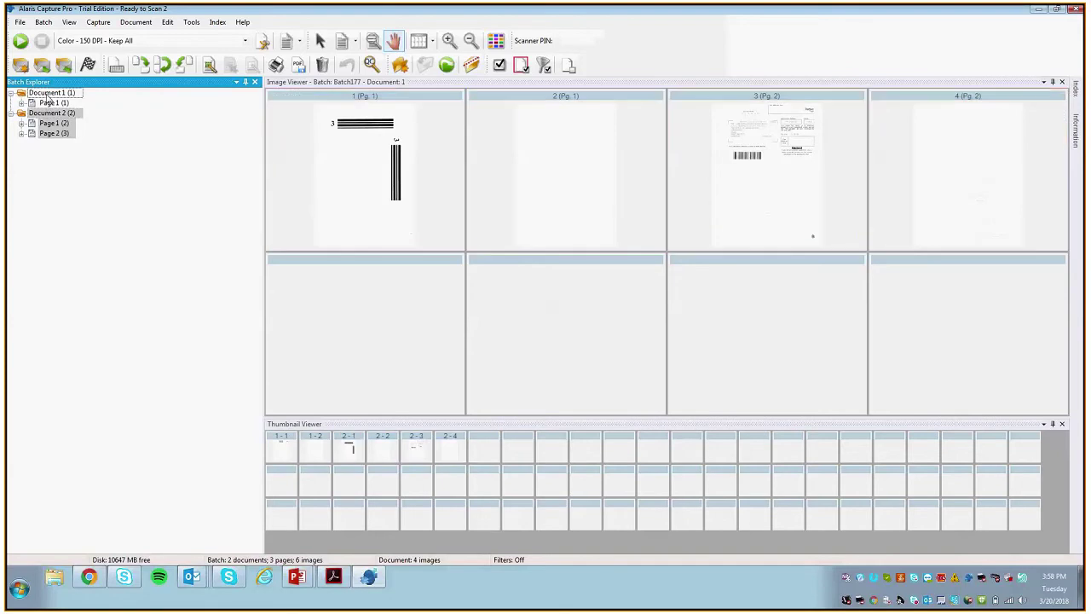
click(53, 114)
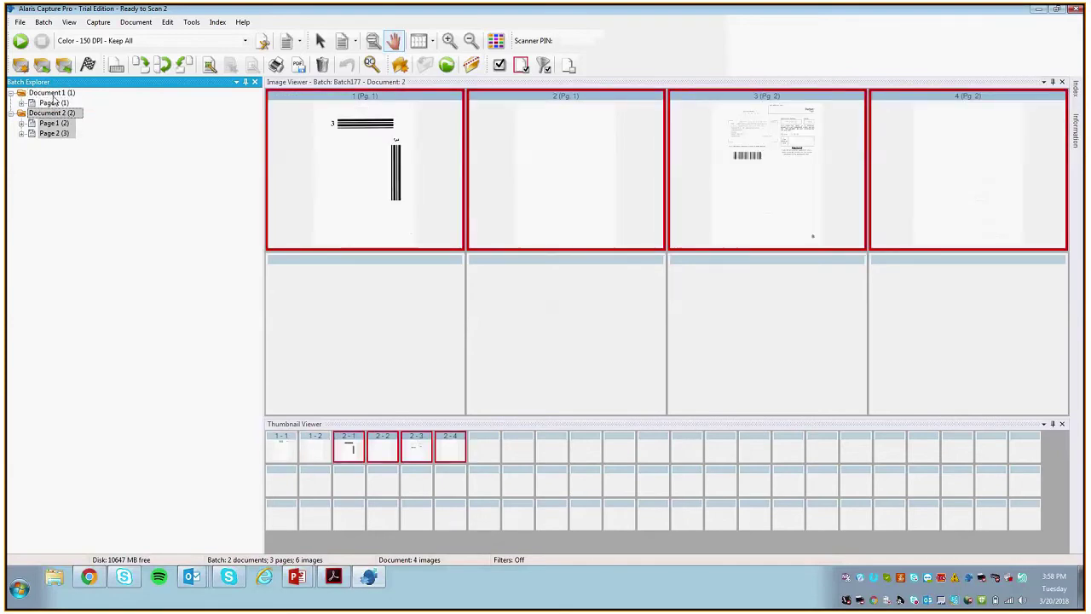
click(48, 92)
Step: Inspect Document 2's first page image, then collapse both documents in the batch tree
click(43, 124)
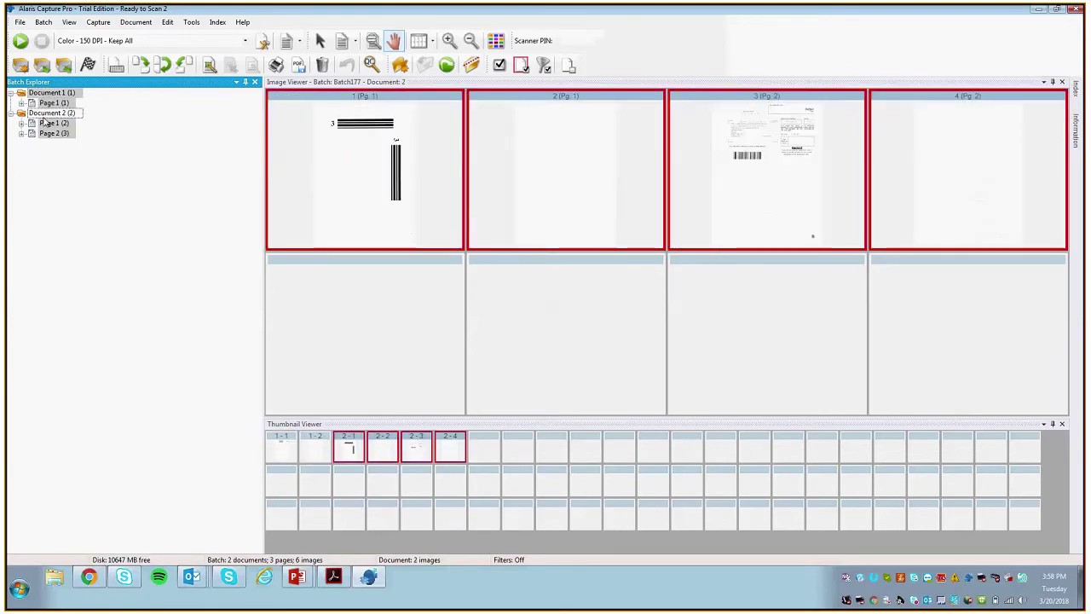
click(362, 142)
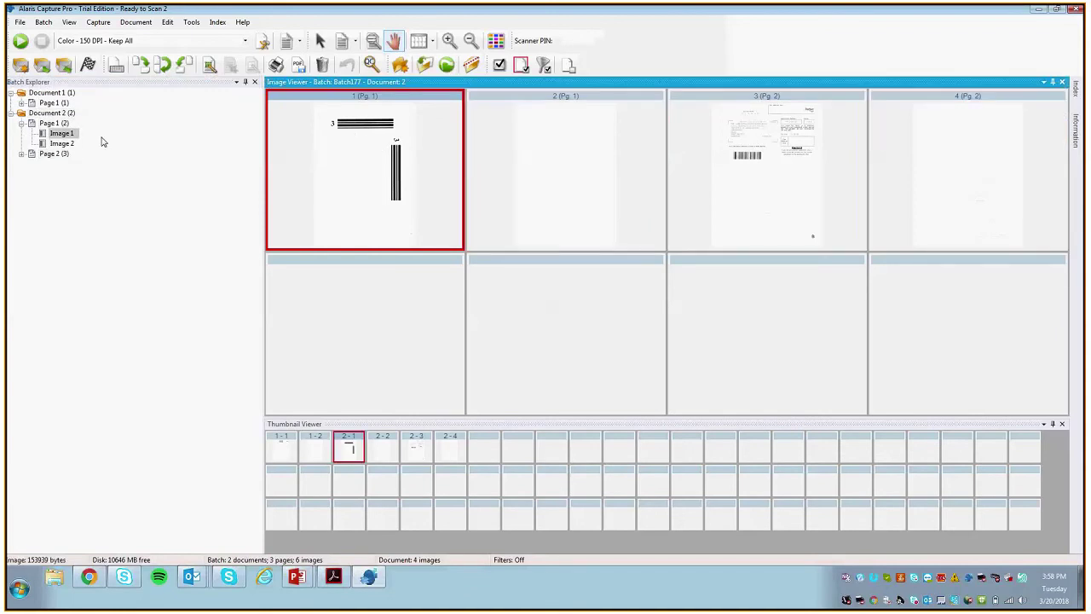
click(21, 113)
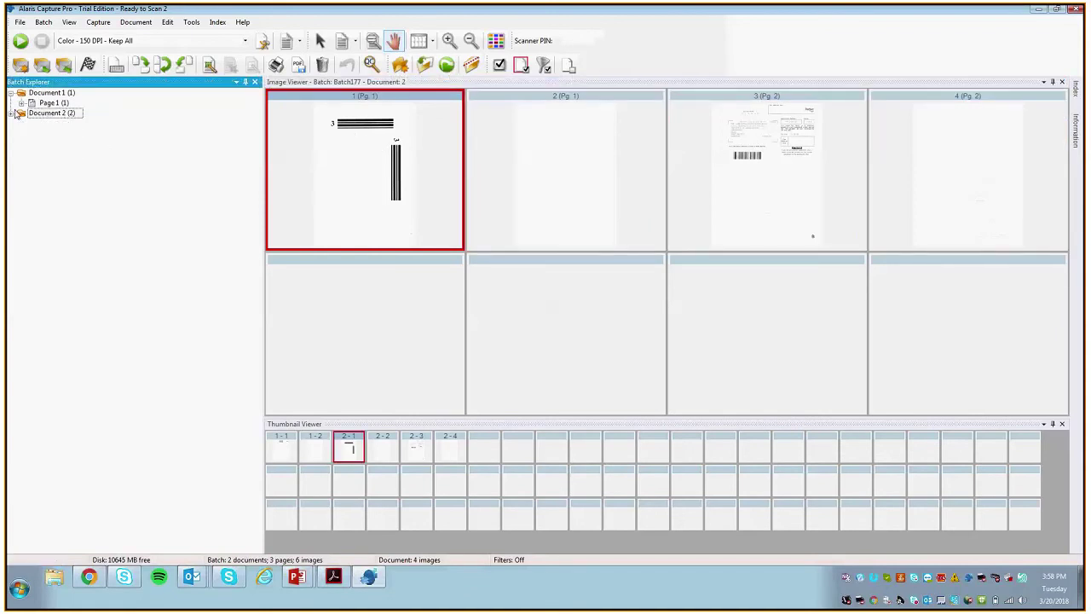
click(10, 92)
click(30, 35)
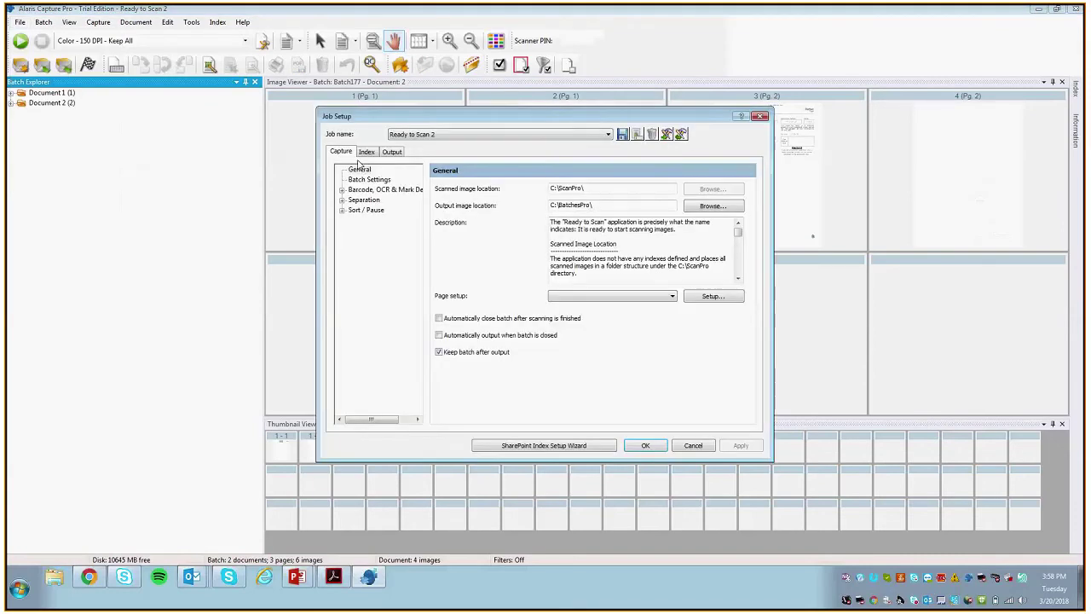
Step: Review Patch 3's settings under Separation > By Patch Code, then close Job Setup with OK
double_click(364, 199)
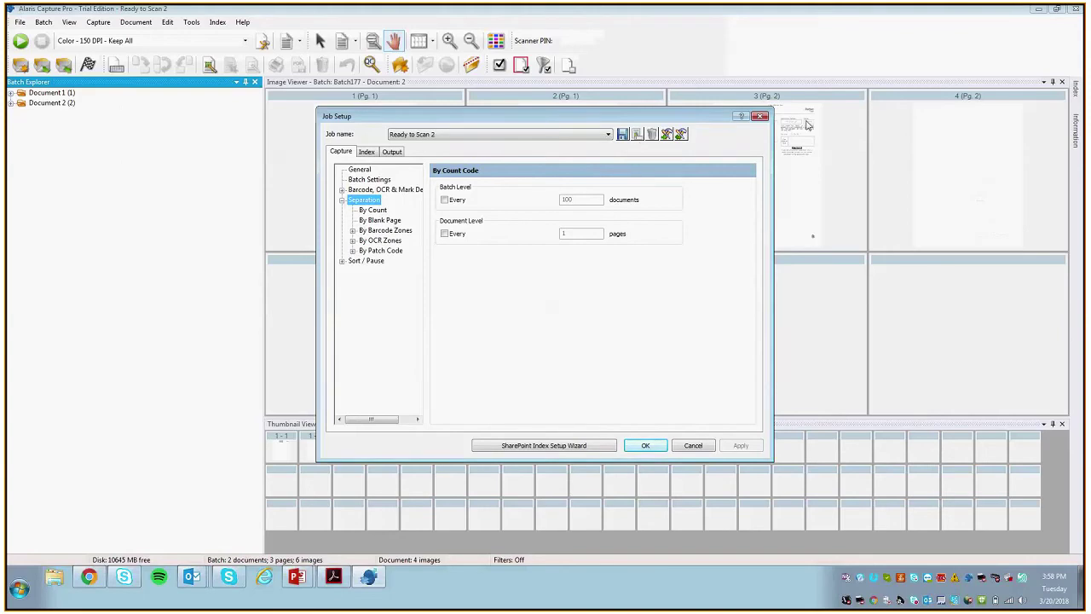
click(380, 251)
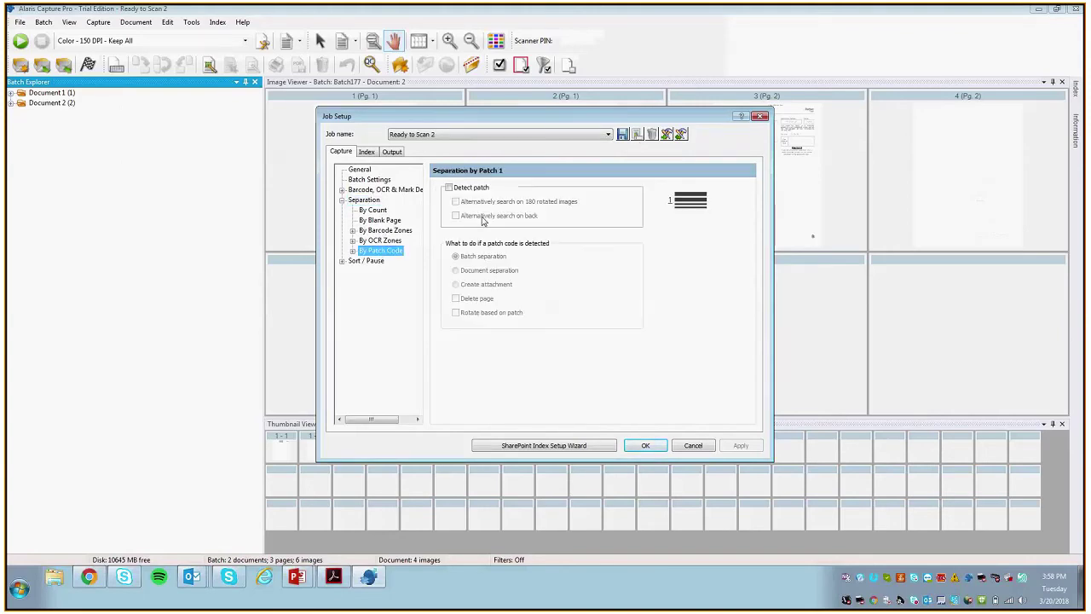
click(352, 251)
click(381, 280)
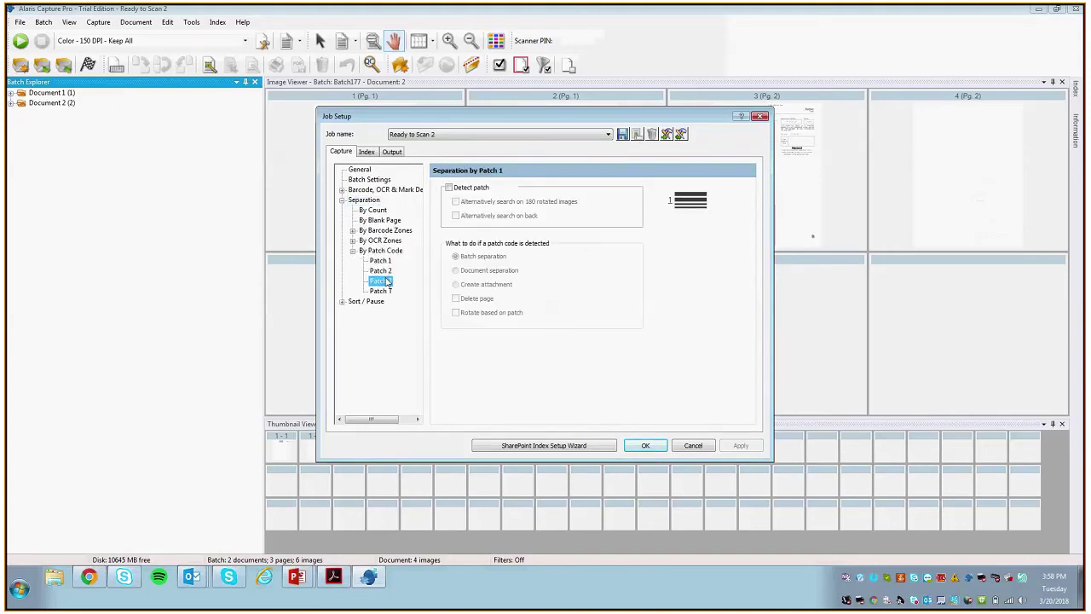
click(646, 446)
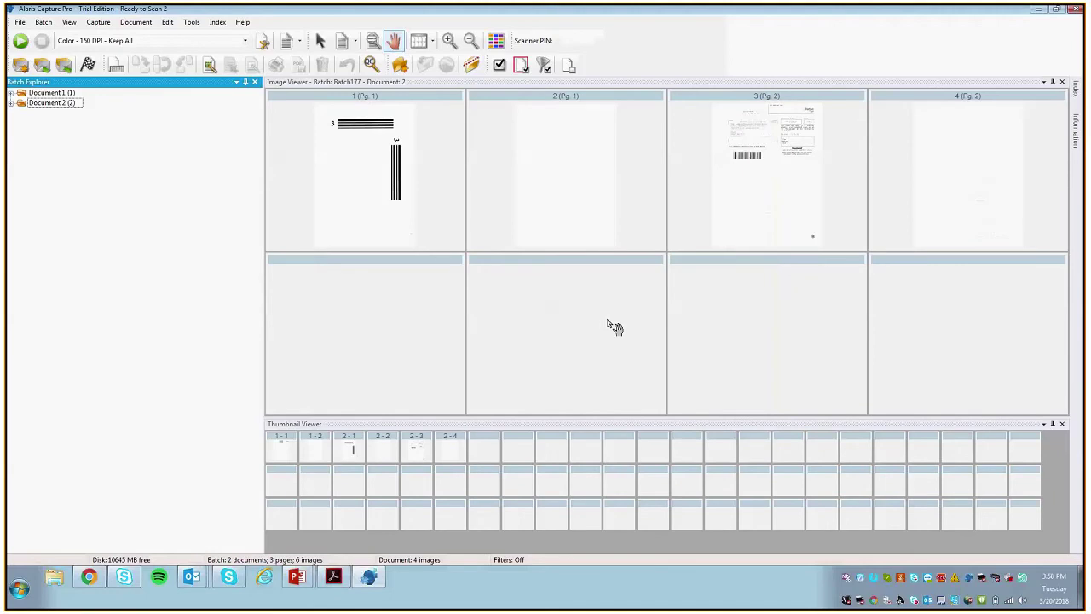
Step: Scan the remaining pages so Document 2 reaches four pages and eight images
click(20, 40)
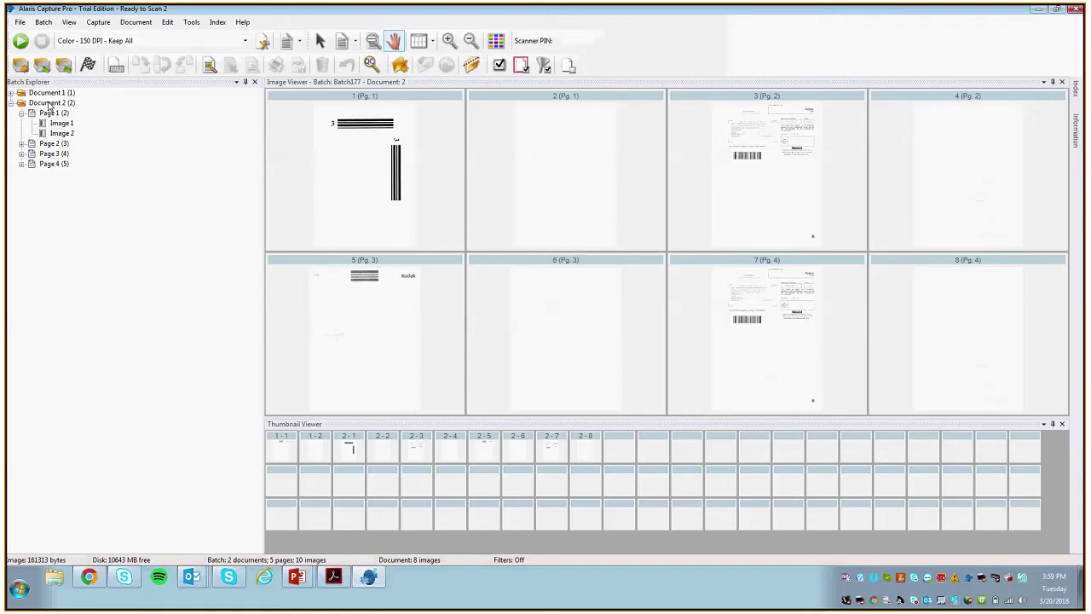
Step: Open Job Setup from the File menu and browse the Separation methods to By Barcode Zones
click(20, 23)
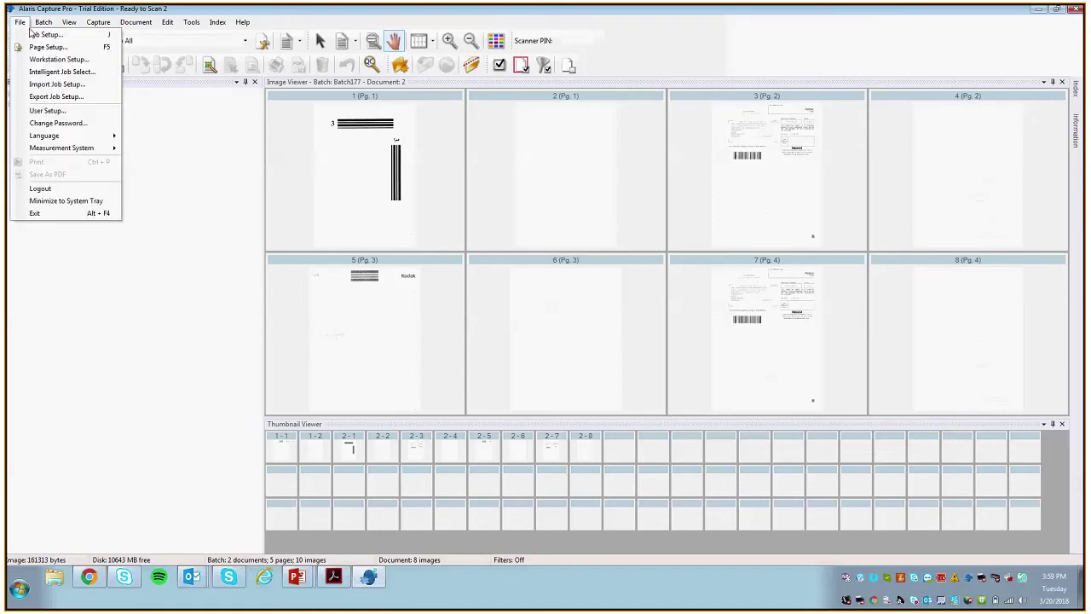
click(33, 34)
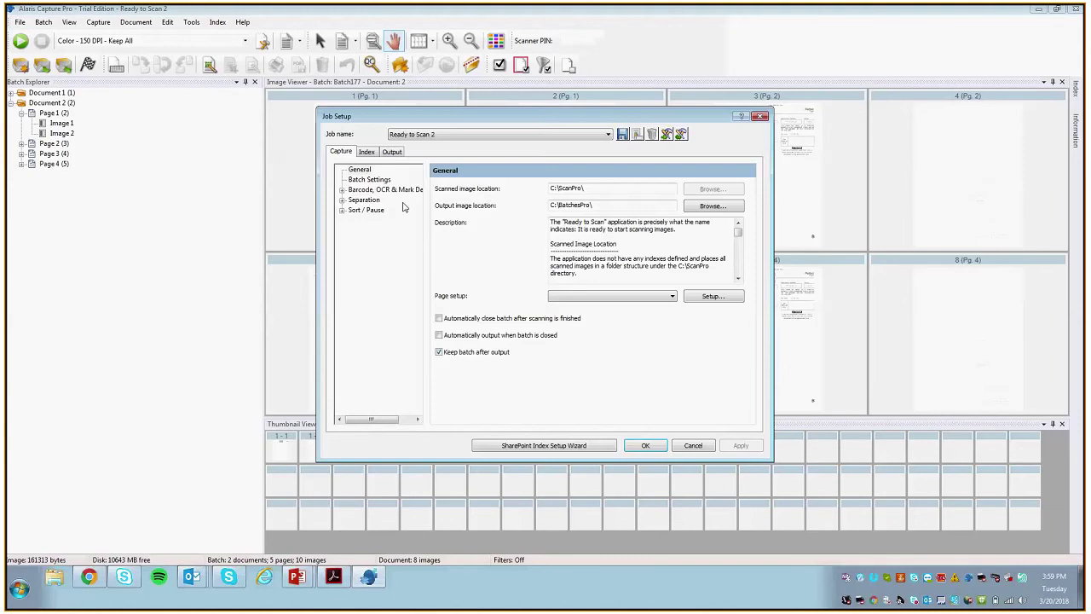
click(343, 200)
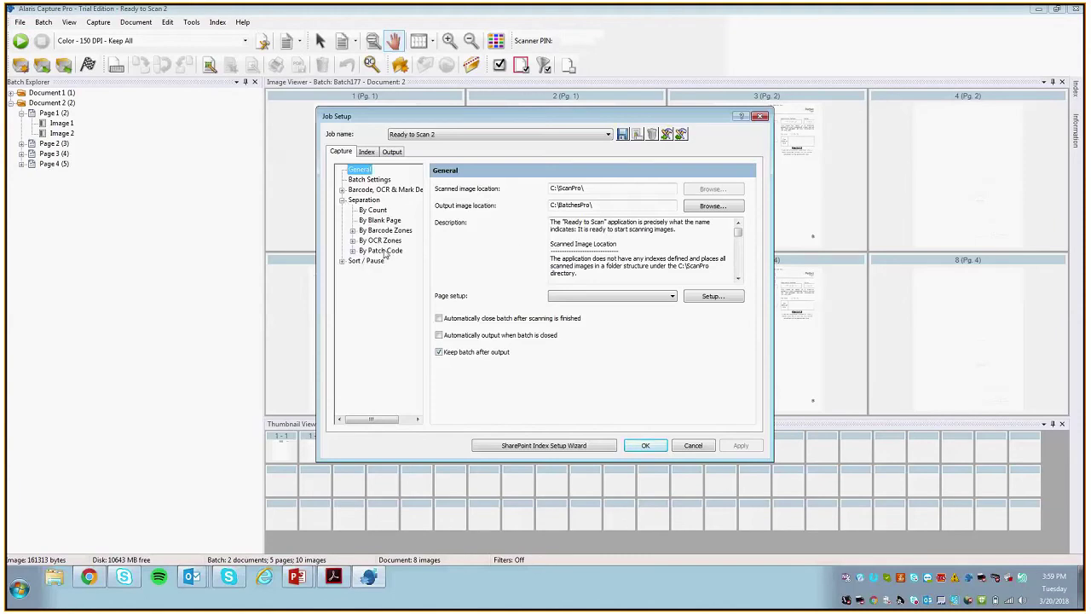
click(381, 251)
click(383, 240)
click(386, 231)
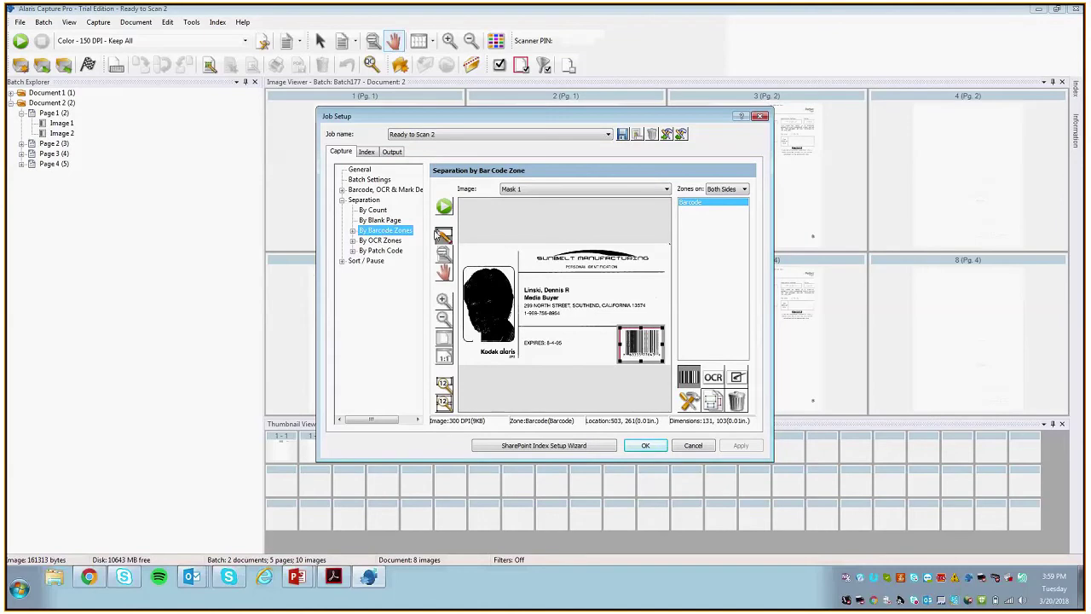
mouse_move(635, 13)
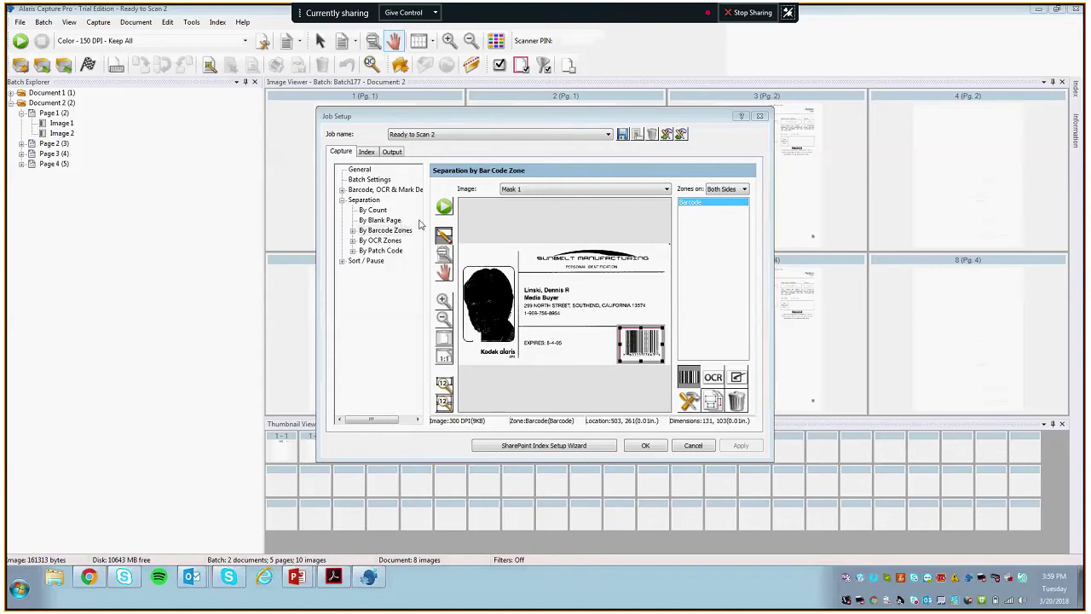
Step: Set Patch 3 sheets to be detected and deleted after separating, then save and confirm
click(385, 252)
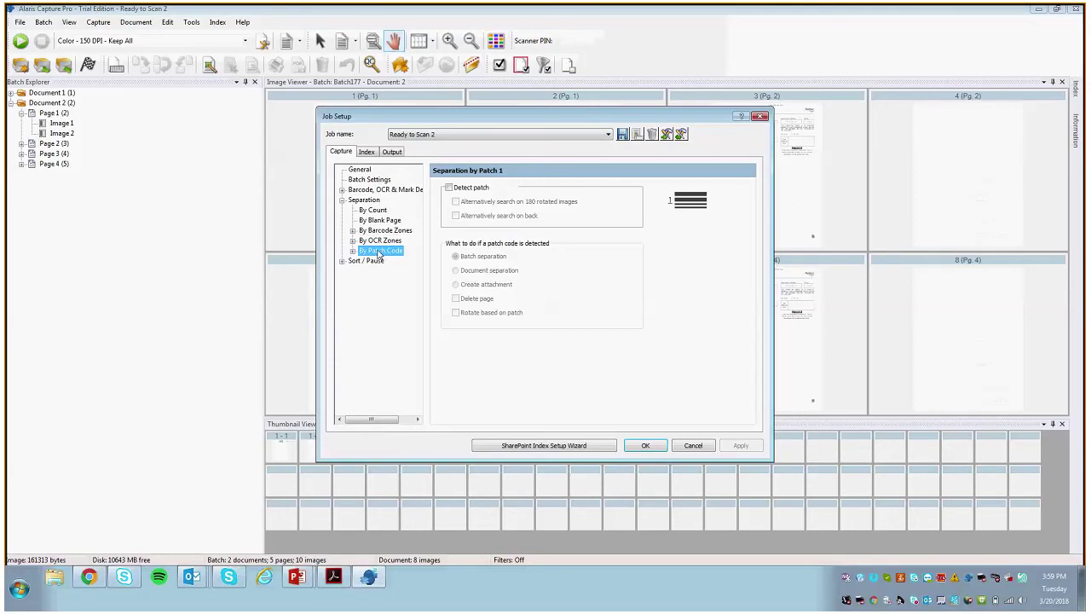
double_click(361, 255)
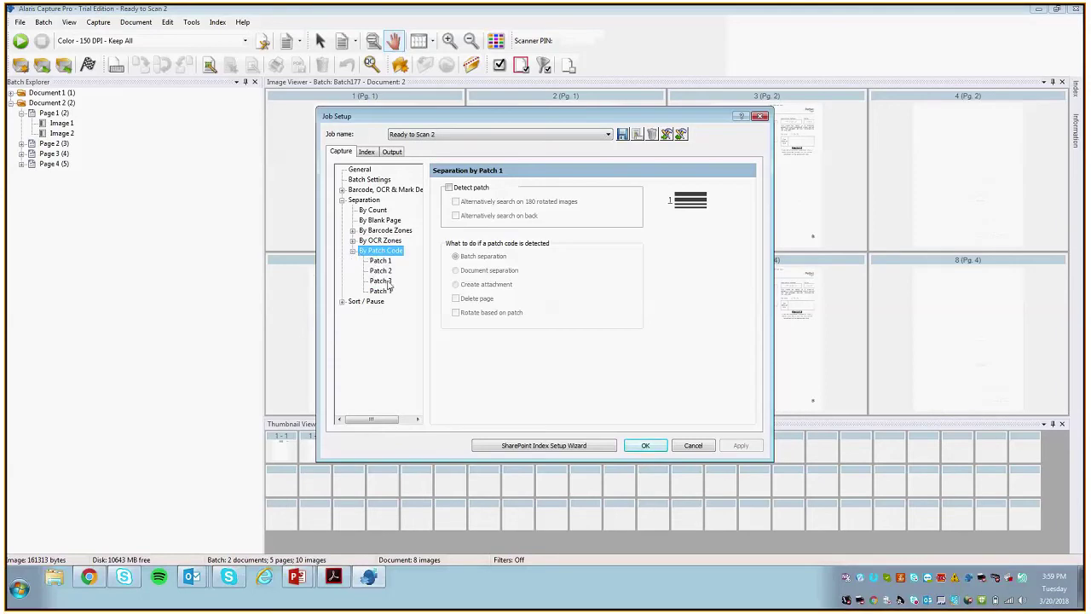
click(381, 281)
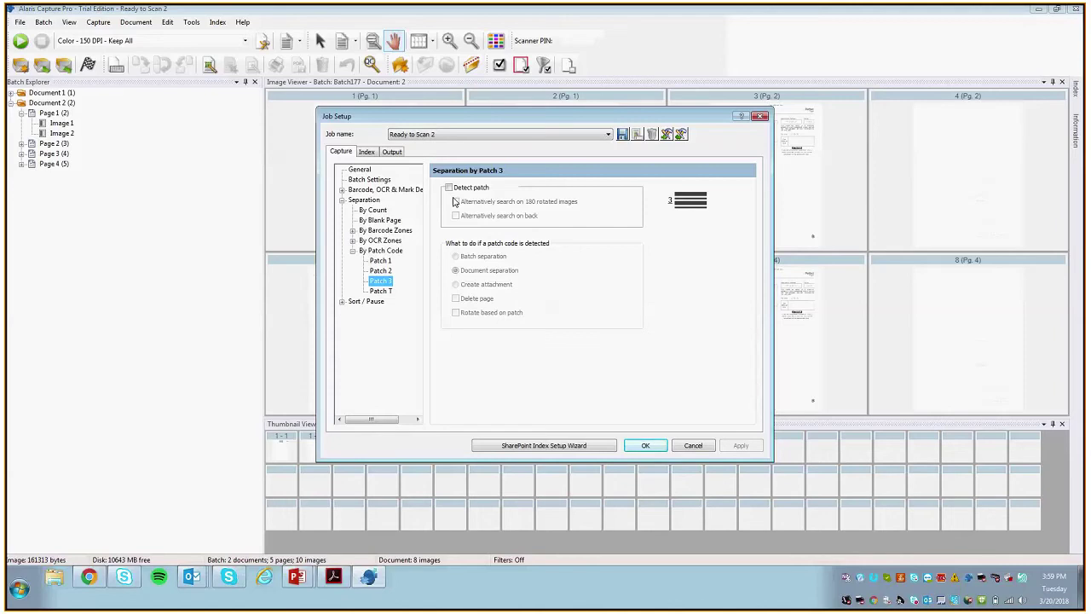
click(448, 187)
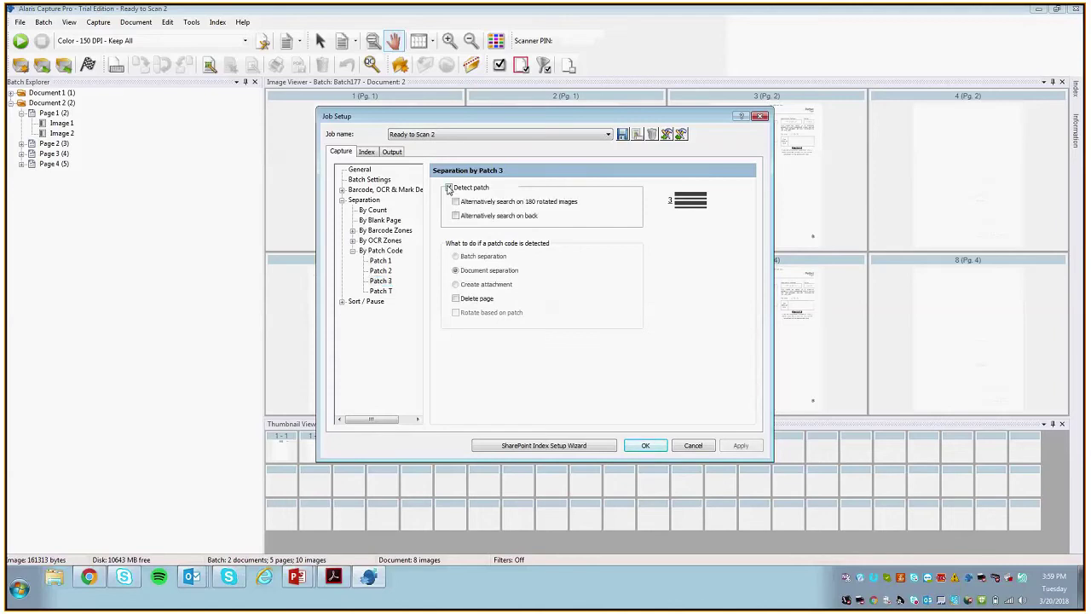
click(458, 300)
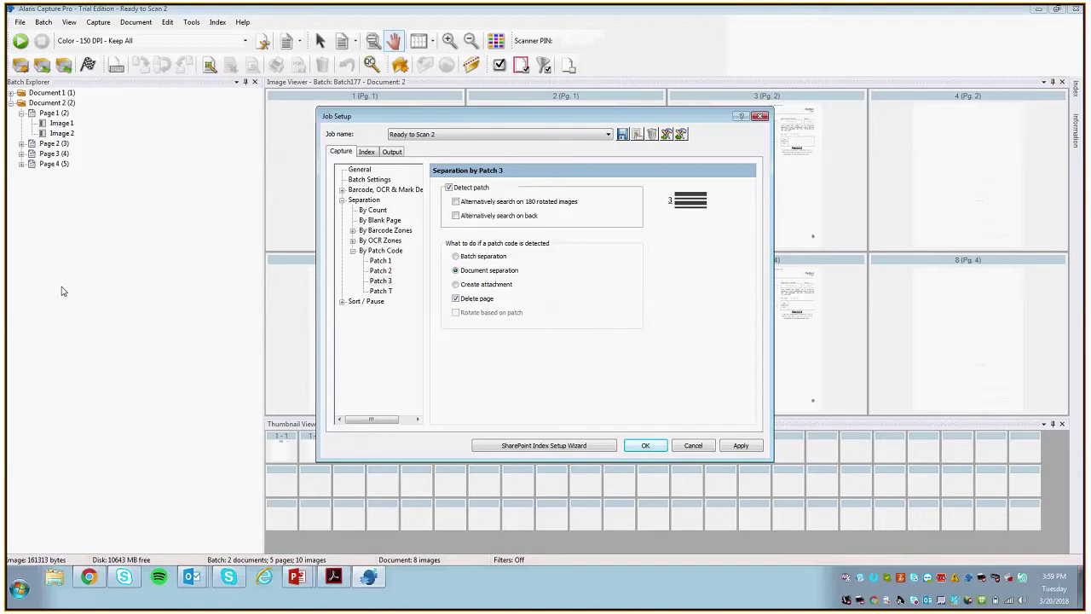
click(645, 444)
click(601, 314)
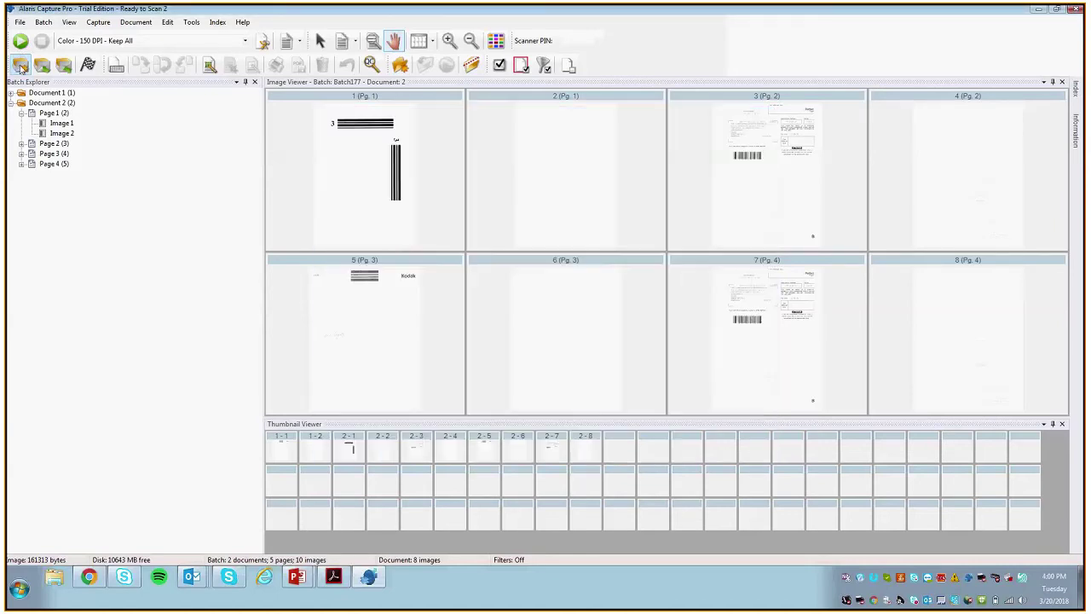
Step: Create Batch178, scan it into one three-page document, and check Document 1's pages
click(21, 64)
click(588, 317)
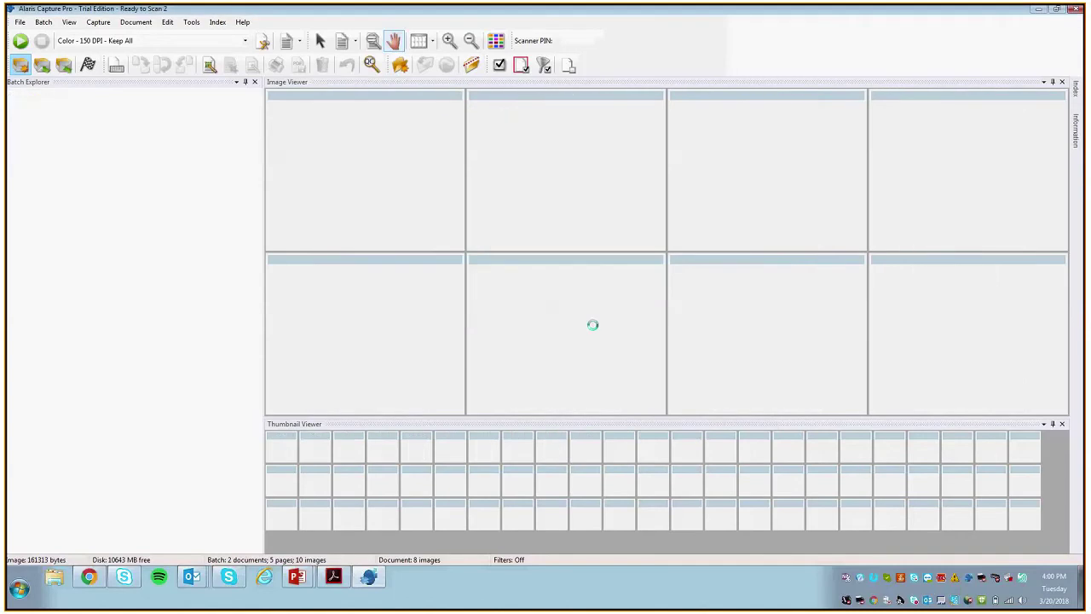
click(20, 42)
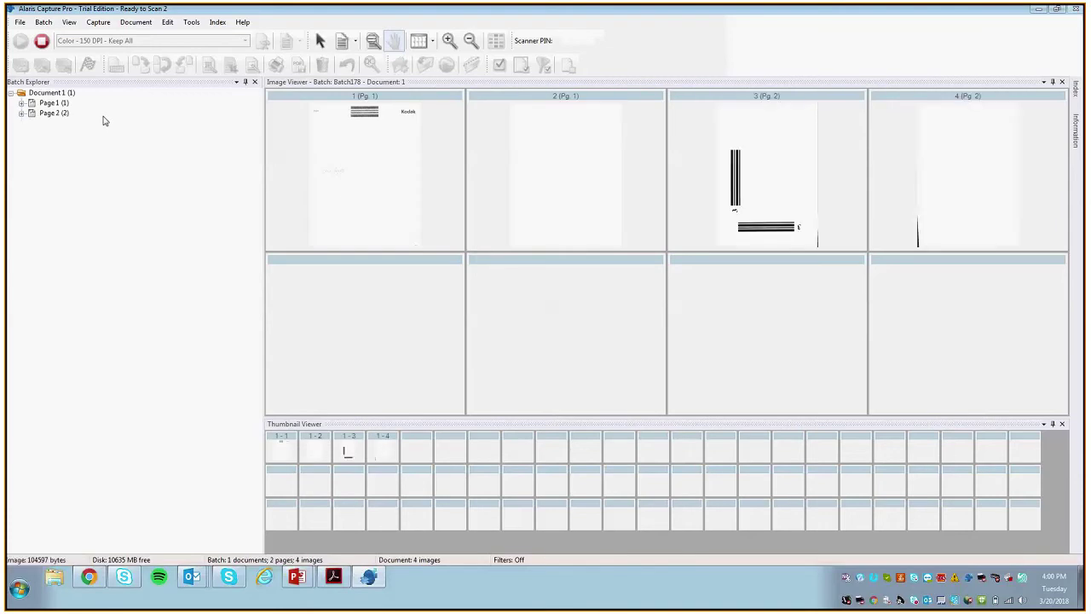
click(11, 93)
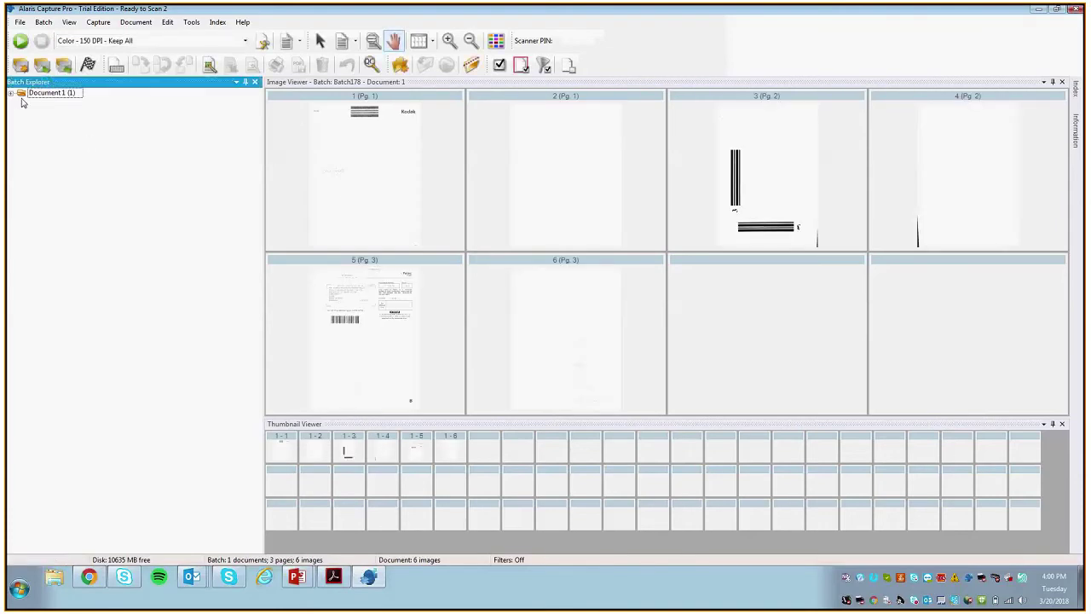
click(10, 93)
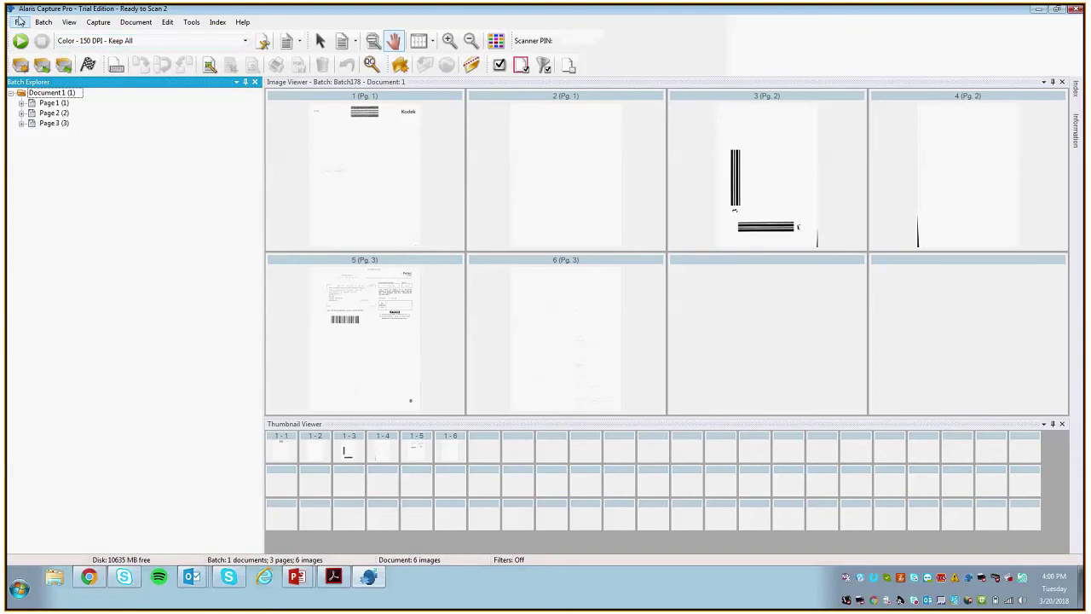
click(19, 21)
click(19, 21)
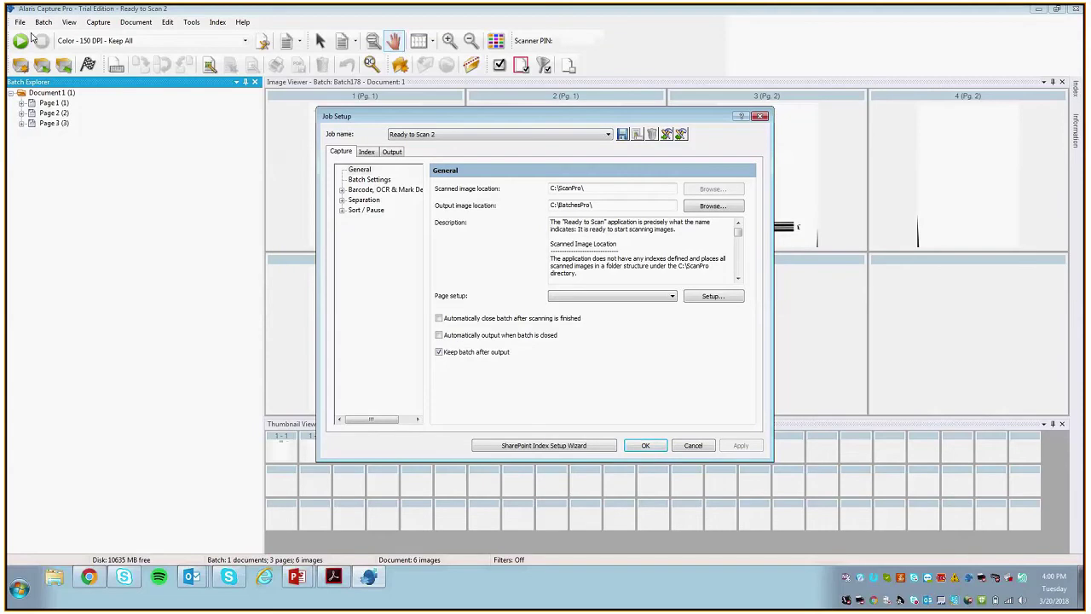
Step: Check that Patch 3 under By Patch Code still separates documents and deletes the patch page, then close Job Setup
click(372, 201)
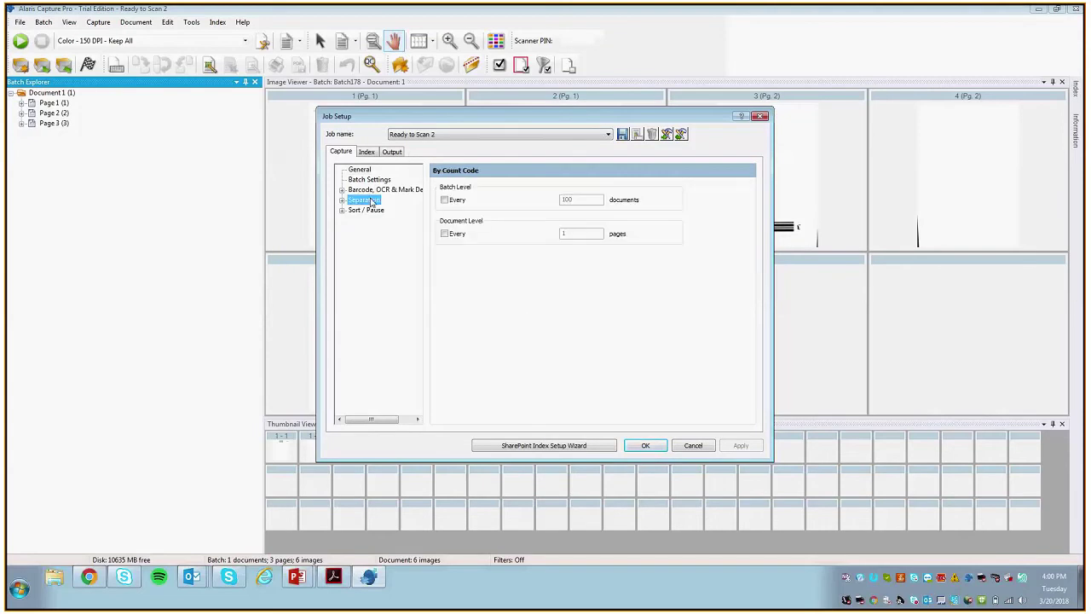
double_click(356, 201)
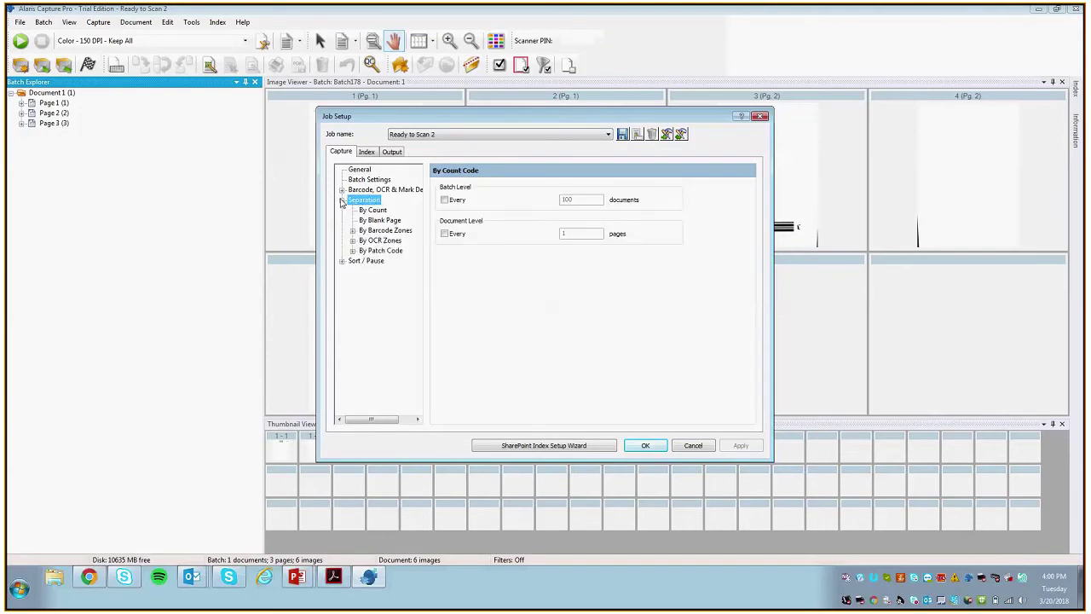
click(381, 252)
double_click(388, 252)
click(381, 270)
click(380, 281)
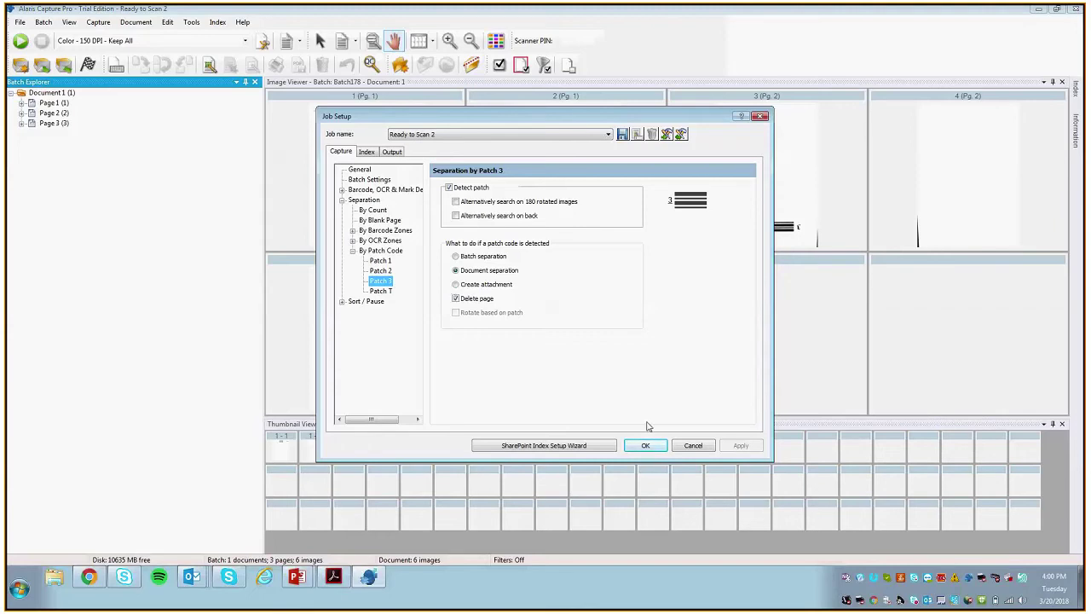
click(645, 446)
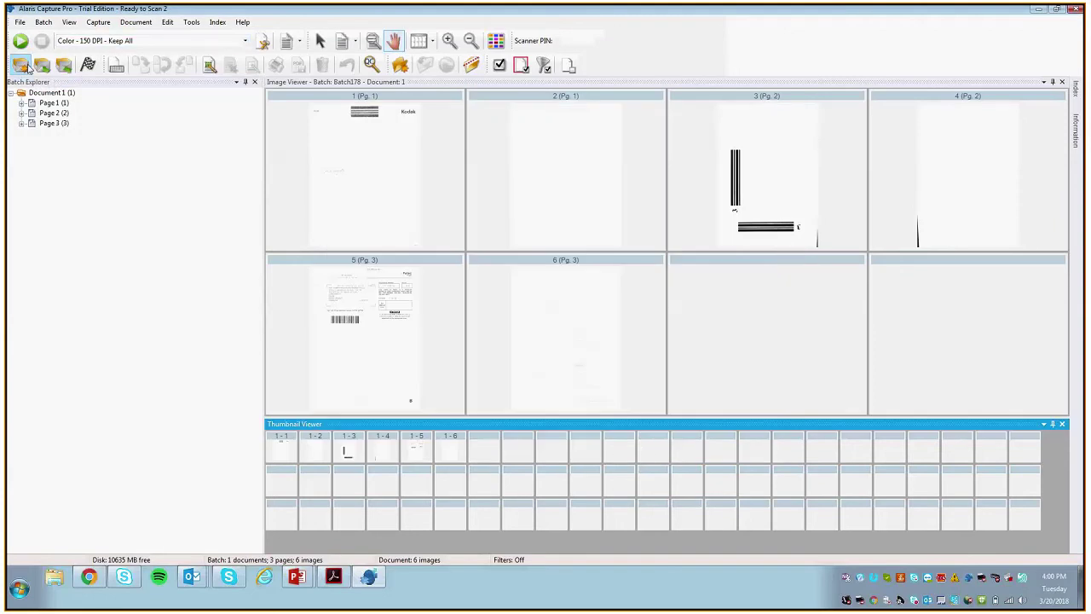
Step: Create Batch179 and browse the pages and images of Document 1 and Document 2
click(576, 316)
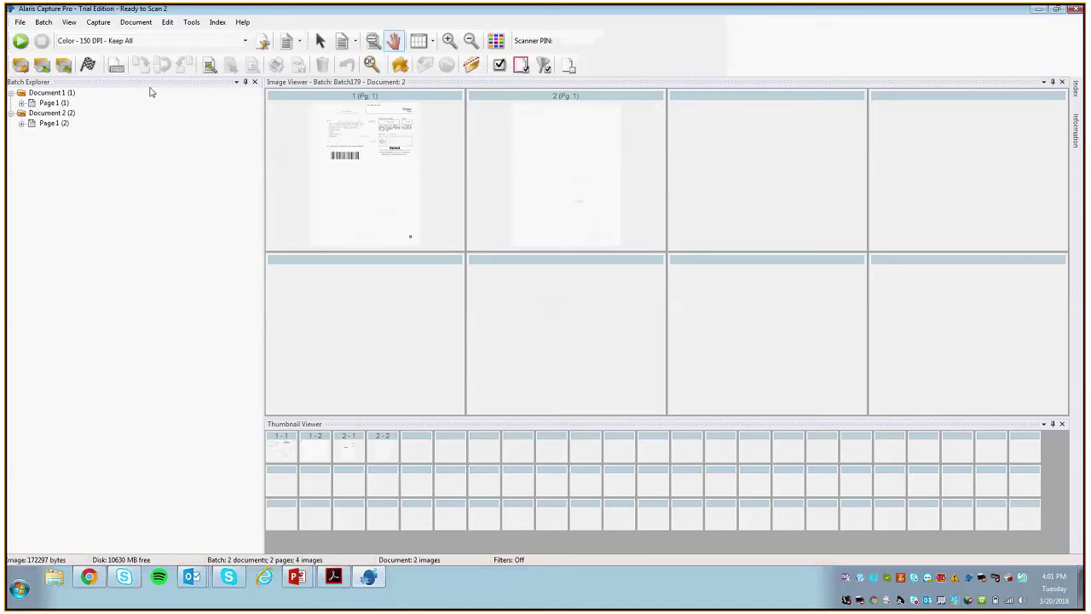
click(53, 104)
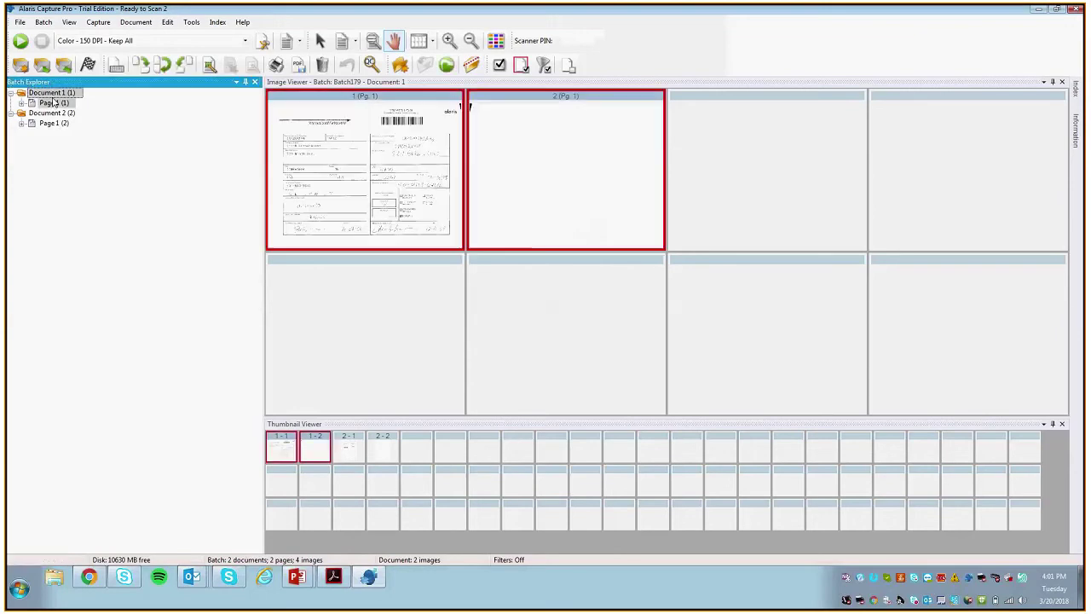
click(35, 114)
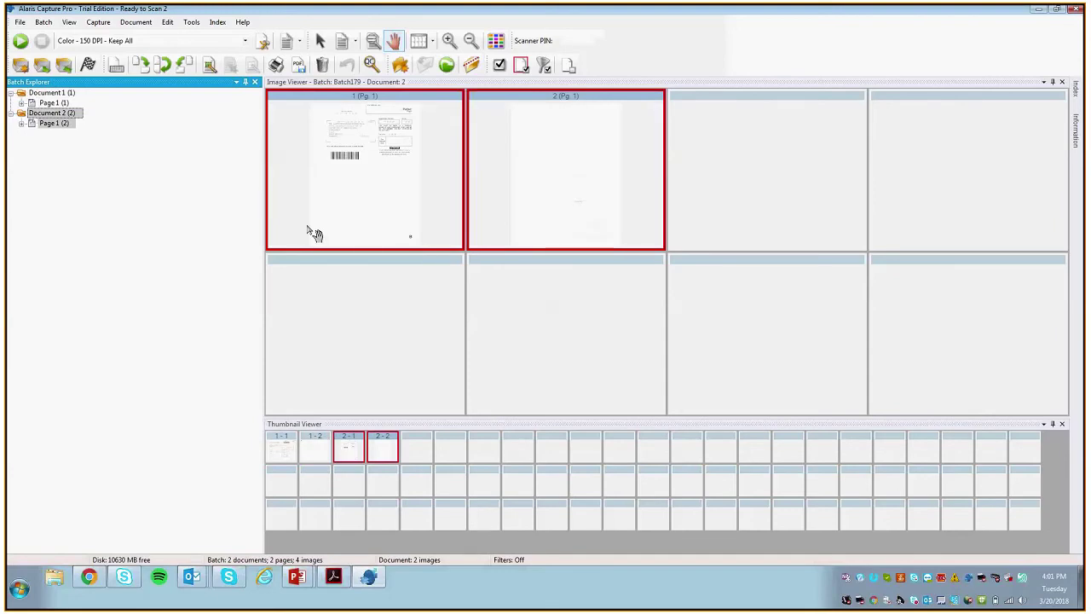
click(303, 450)
key(Right)
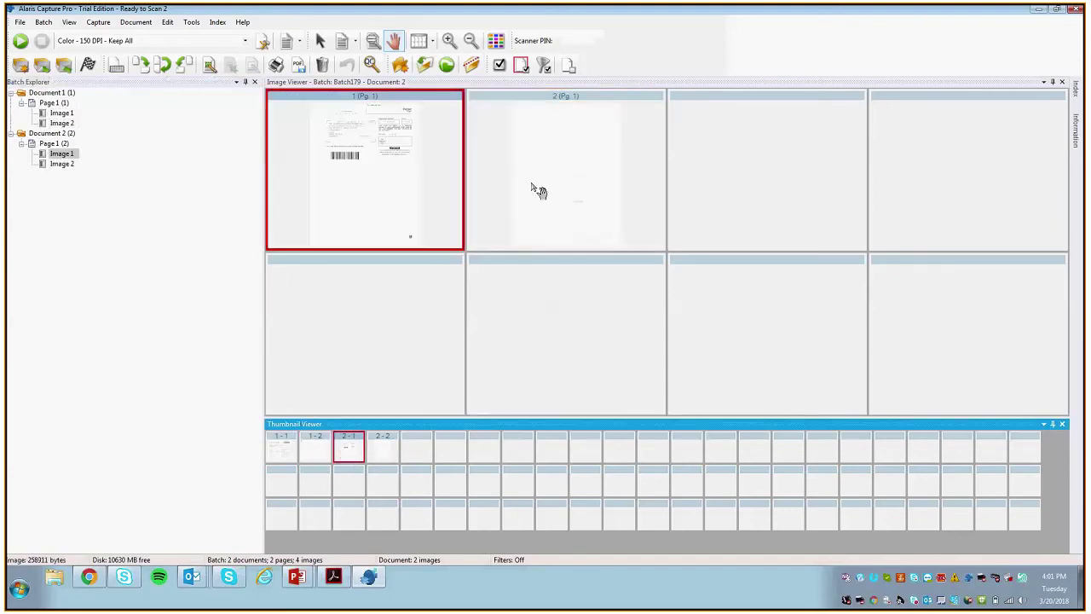
click(291, 452)
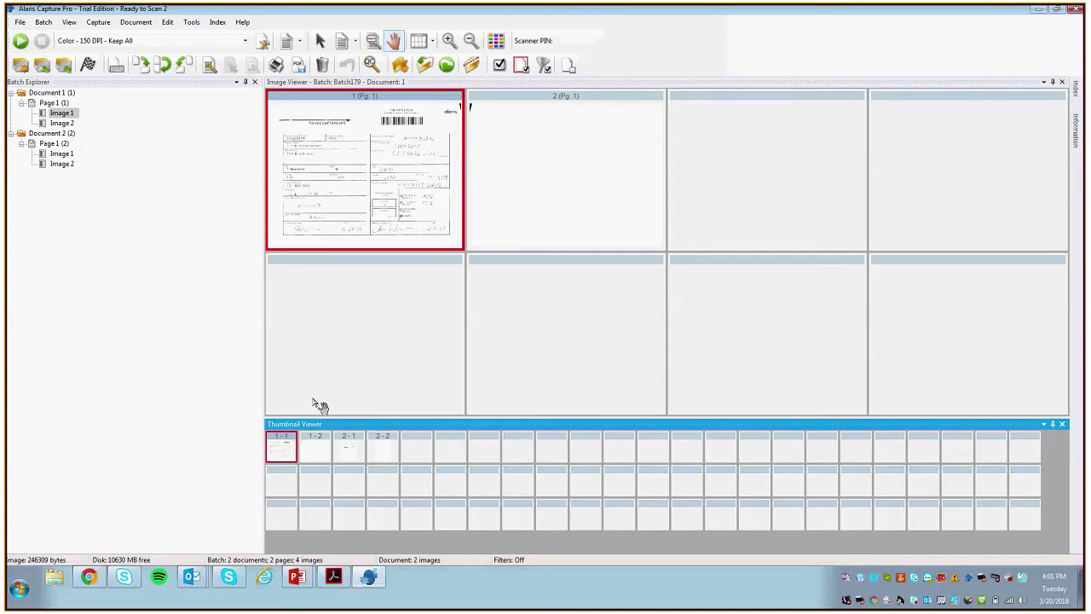
click(10, 133)
click(10, 92)
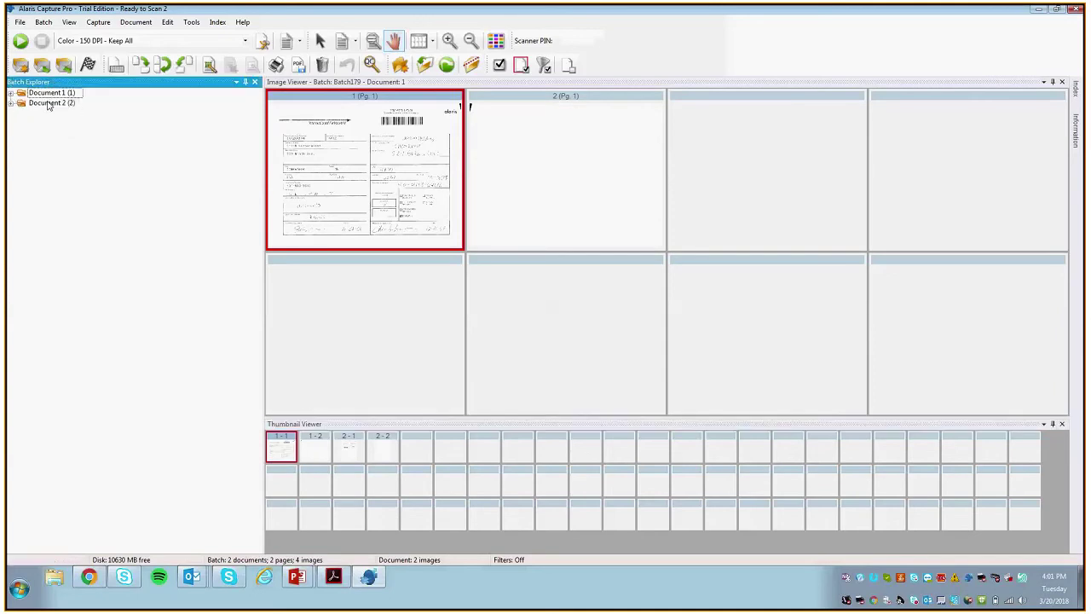
click(49, 103)
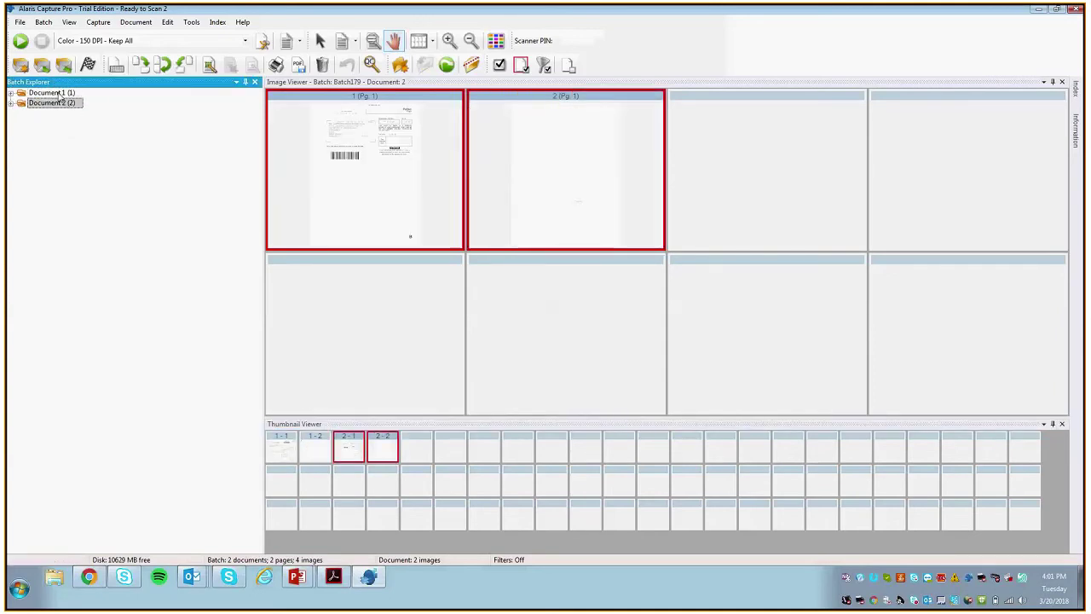
click(53, 93)
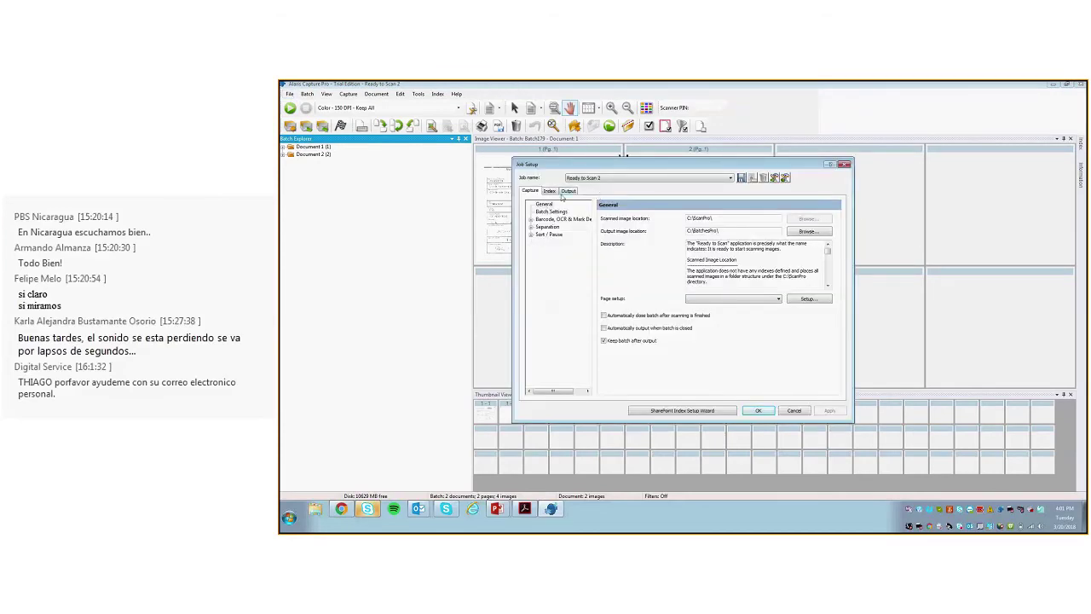
Step: Glance at the Output settings, then cancel Job Setup without saving so Batch179 stays displayed
click(568, 191)
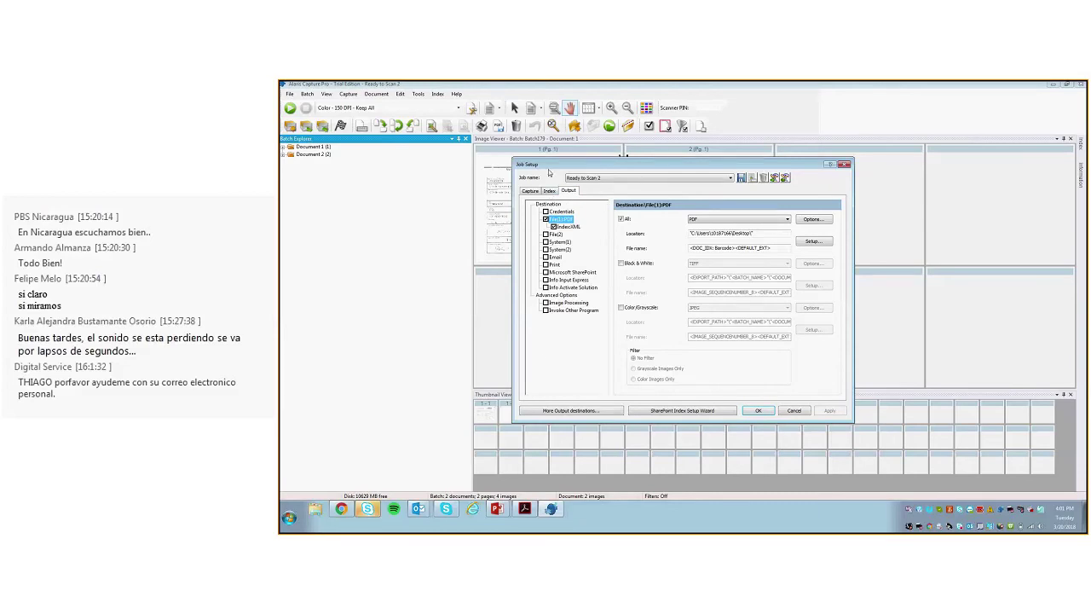
drag(548, 172, 544, 167)
click(789, 406)
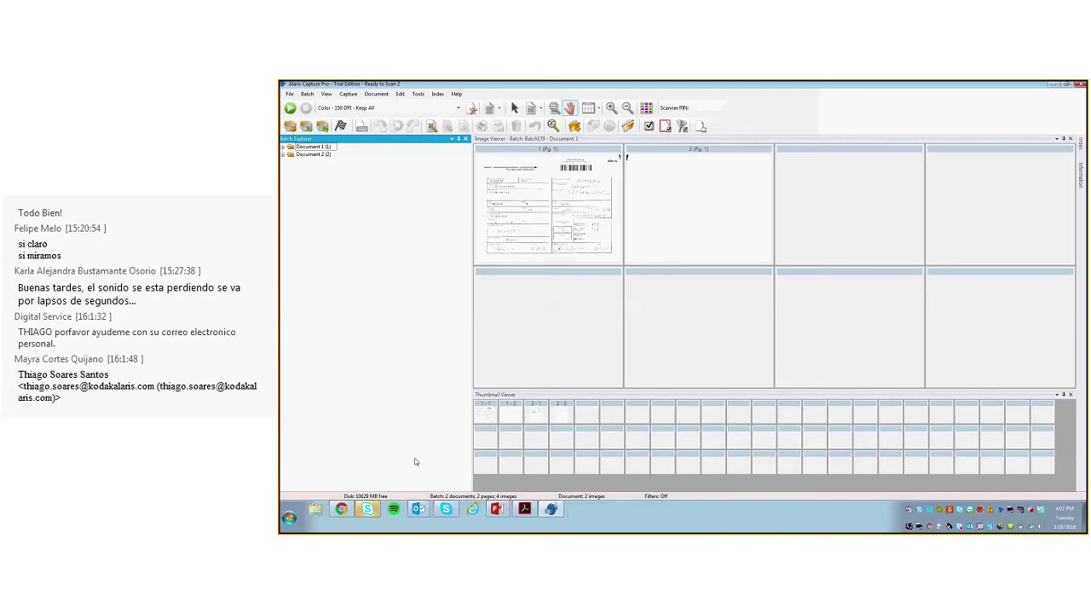
click(368, 510)
Step: Minimize the Skype meeting window and reopen Job Setup for the Ready to Scan 2 job
click(370, 512)
click(370, 513)
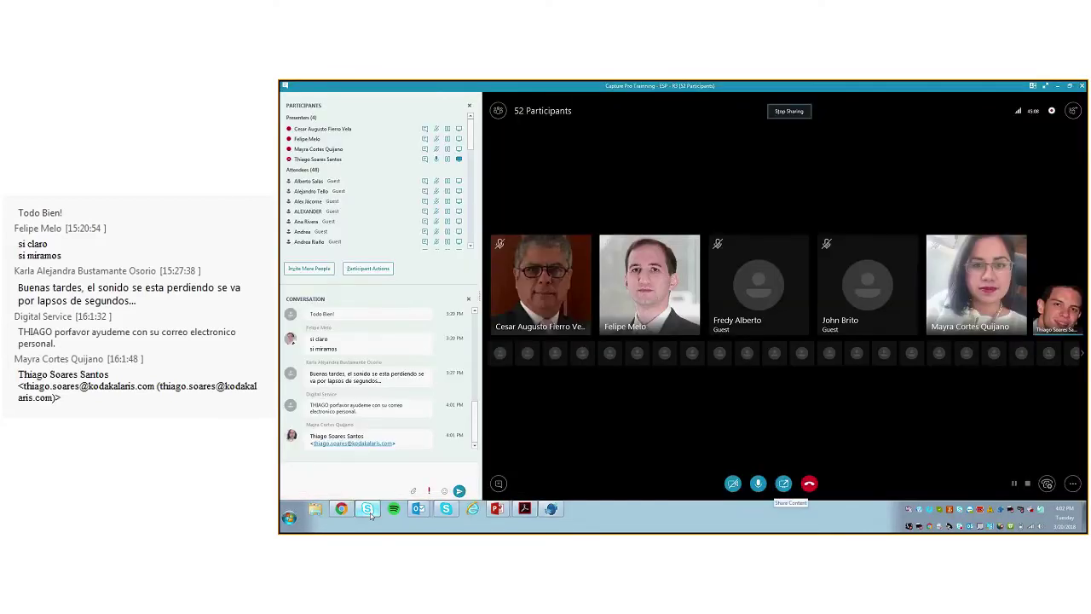
click(370, 513)
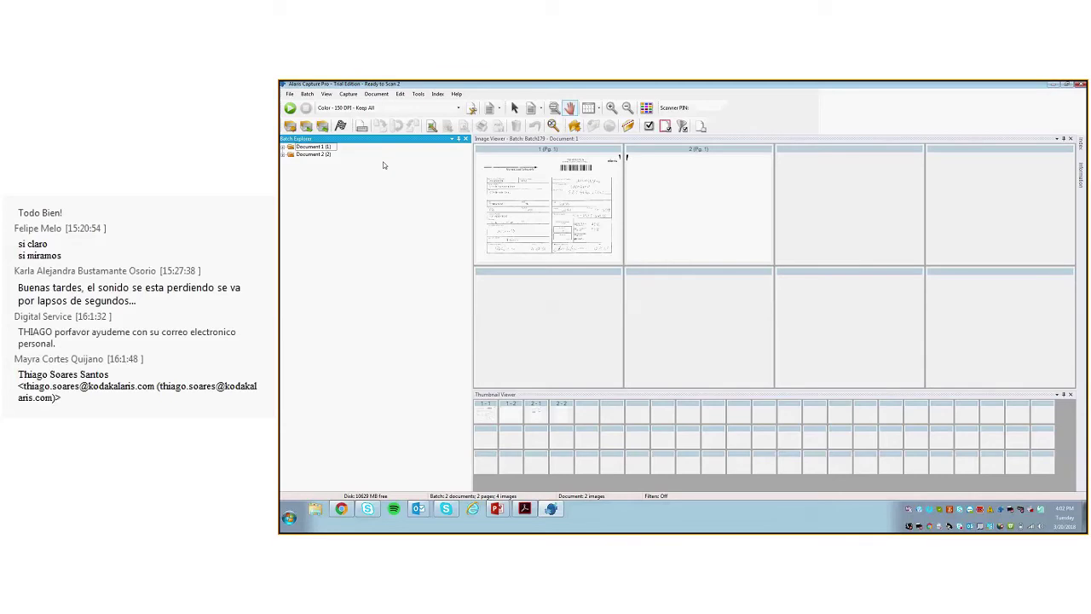
click(290, 94)
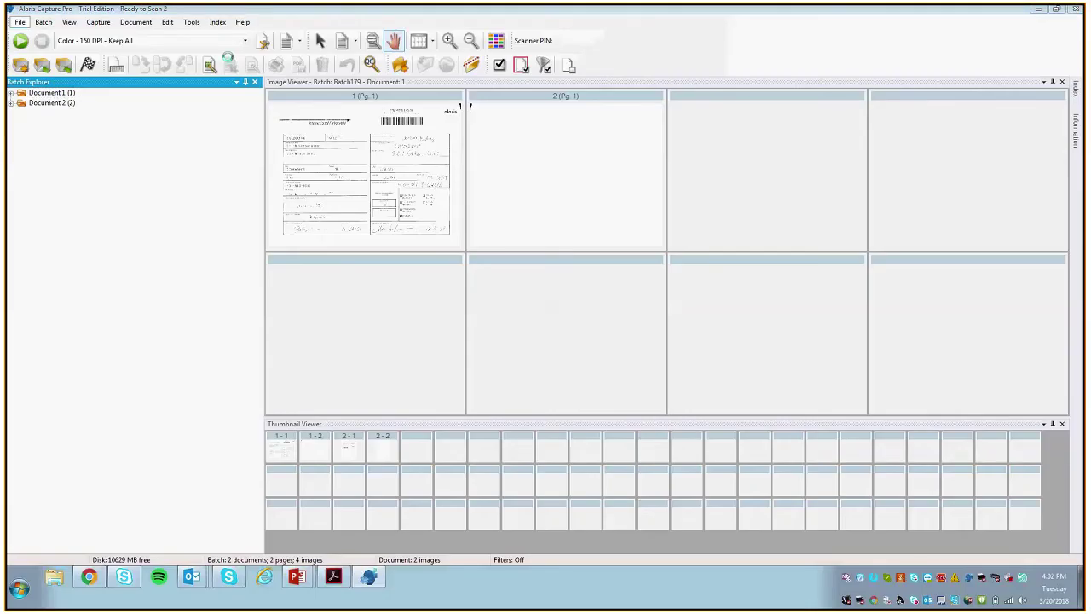
click(230, 62)
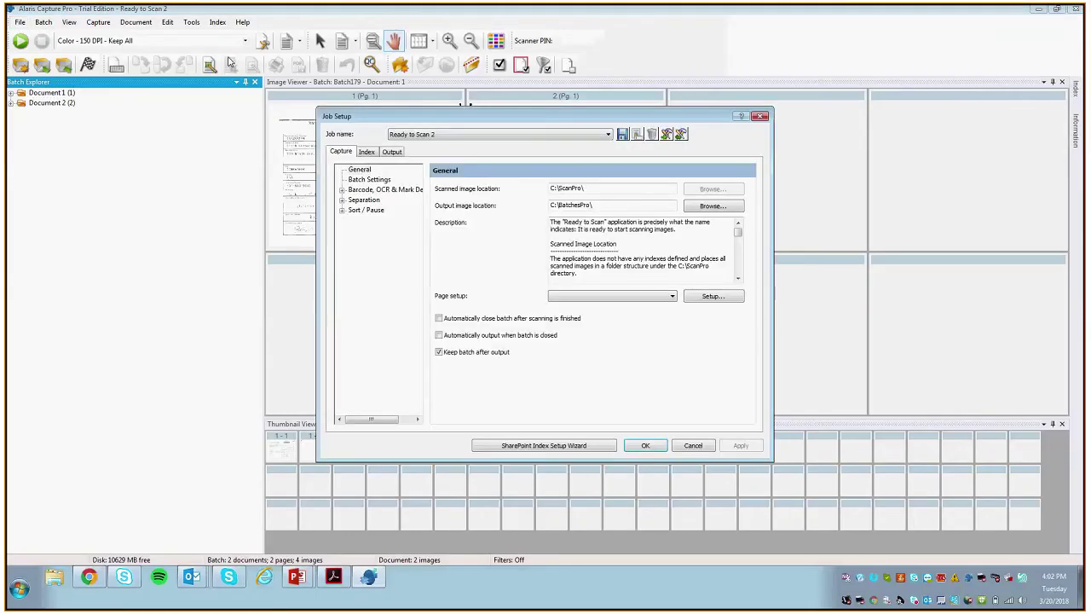
Step: Enable Image Processing under Advanced Options for the File(1):PDF output
click(392, 152)
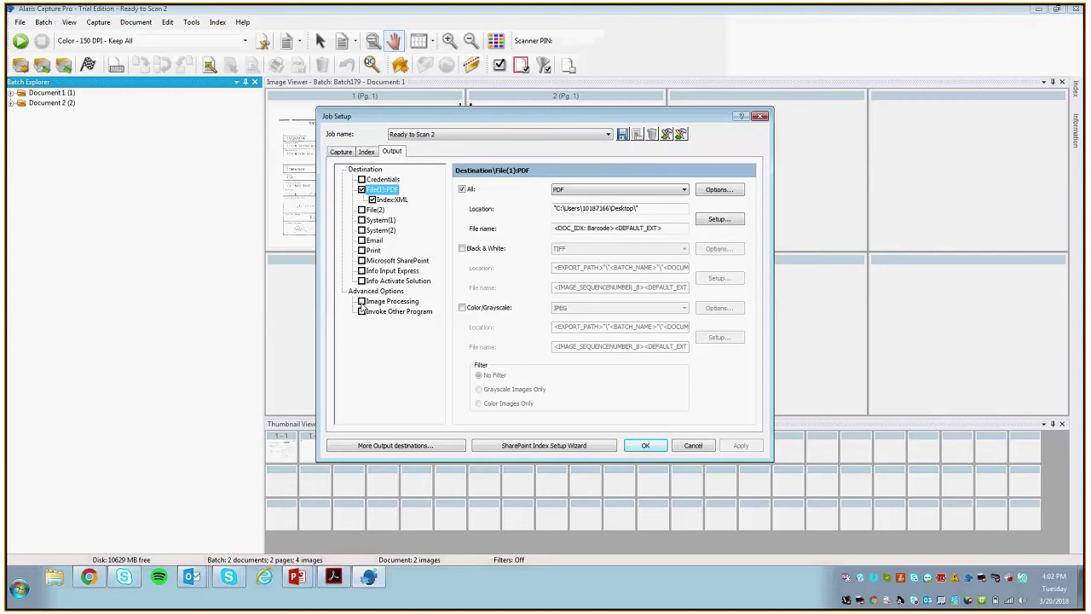
click(361, 302)
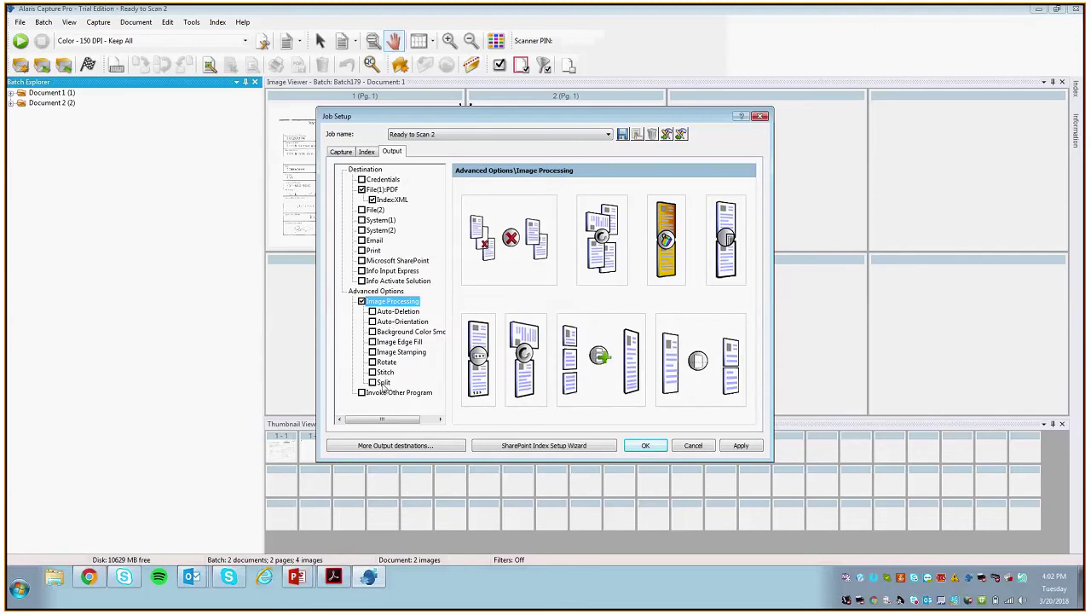
Step: Enable Auto-Deletion, keeping Below as the front-side image content comparison
click(372, 312)
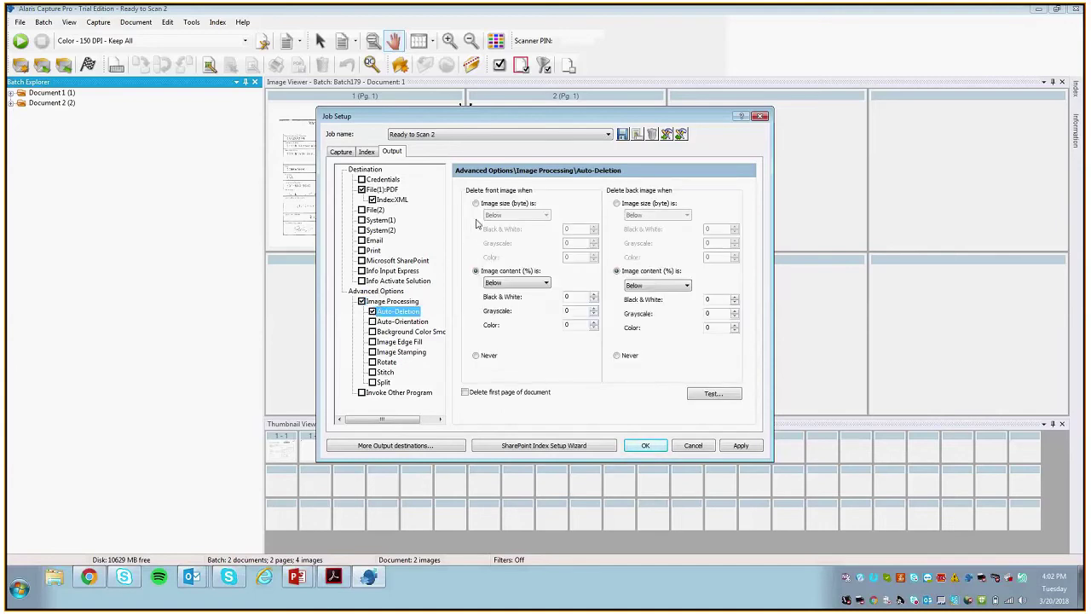
drag(446, 115, 423, 363)
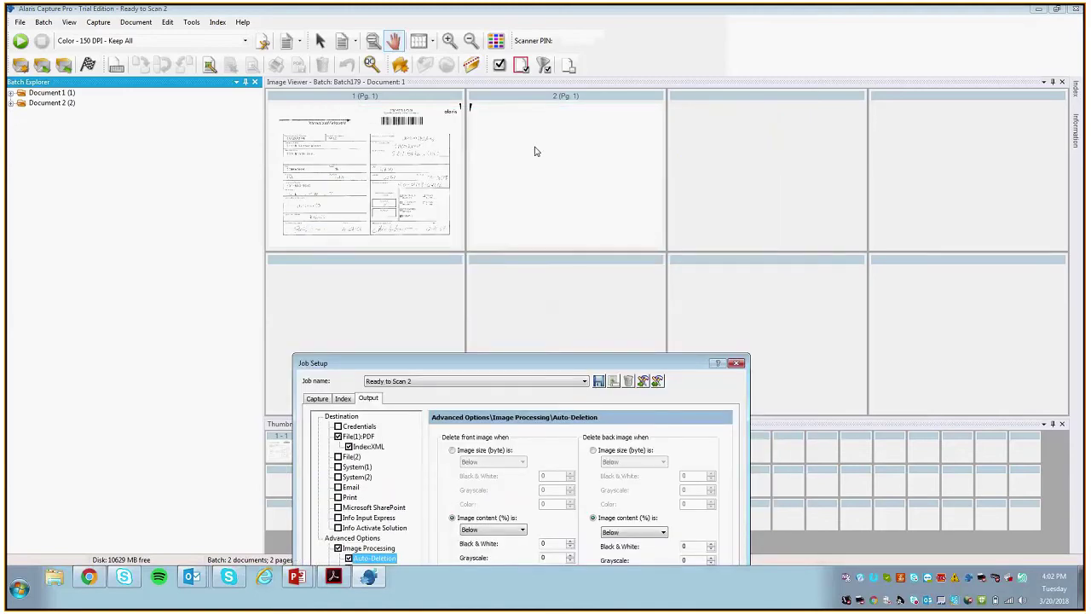
drag(493, 359, 510, 105)
click(491, 277)
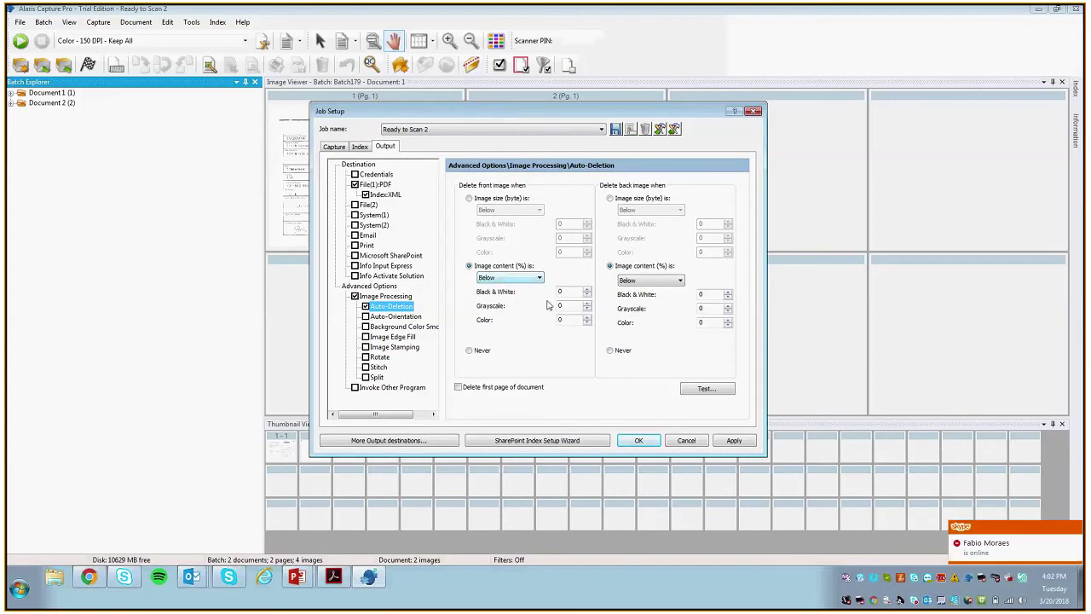
click(522, 281)
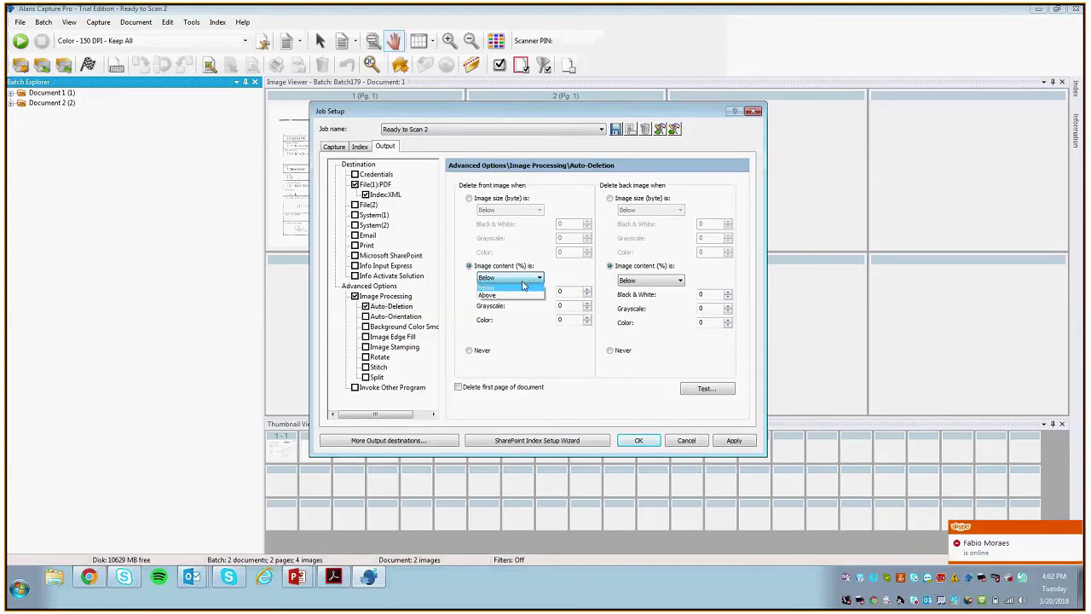
click(522, 286)
Step: Begin adjusting the Black & White thresholds, raising the front value to 6
click(727, 297)
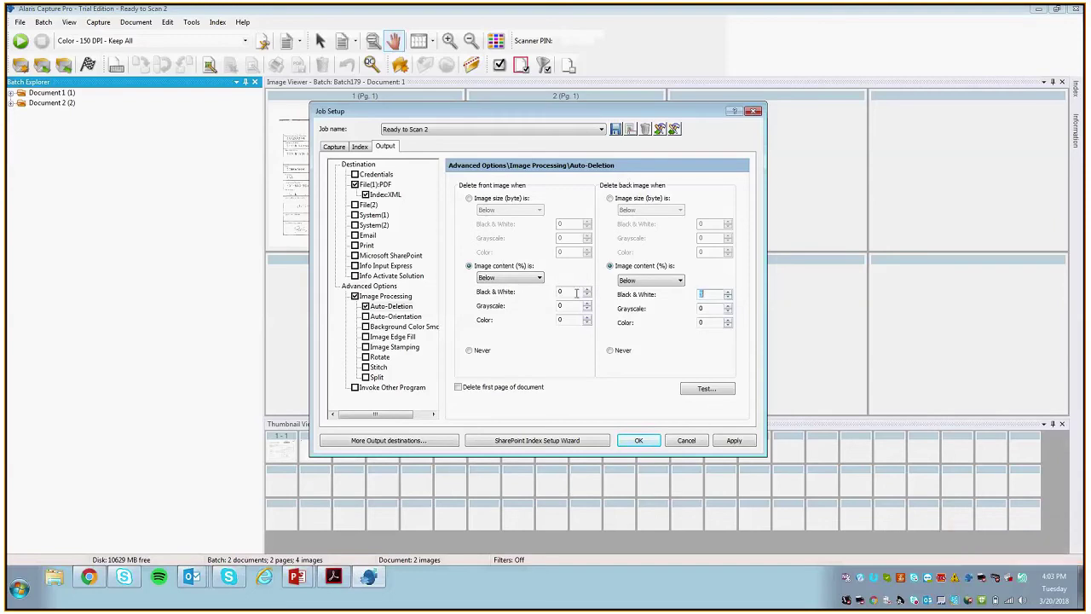
text(3)
click(586, 289)
click(587, 290)
click(586, 290)
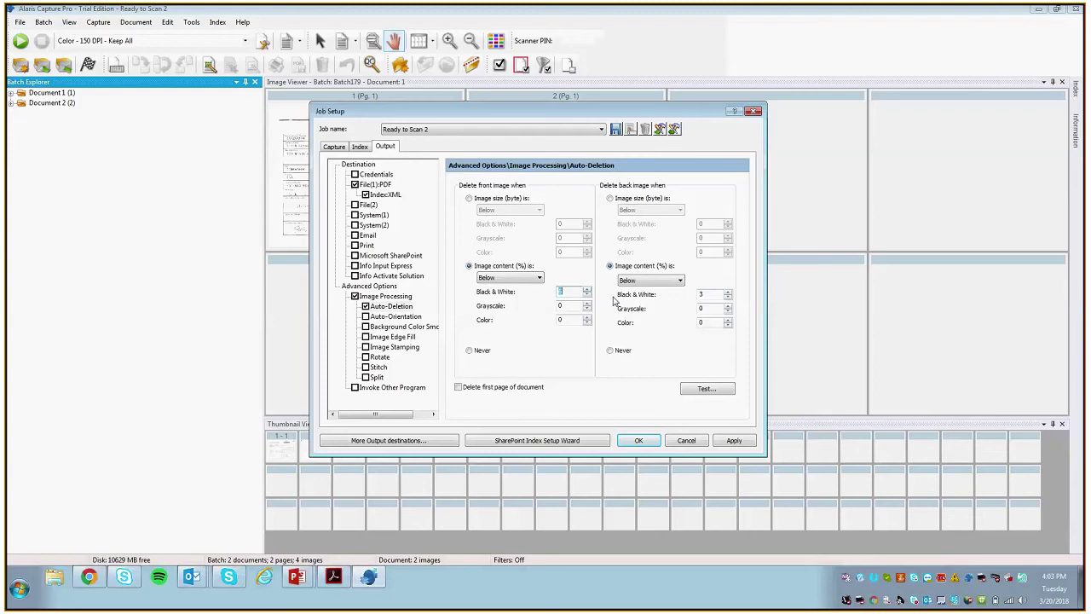
click(728, 294)
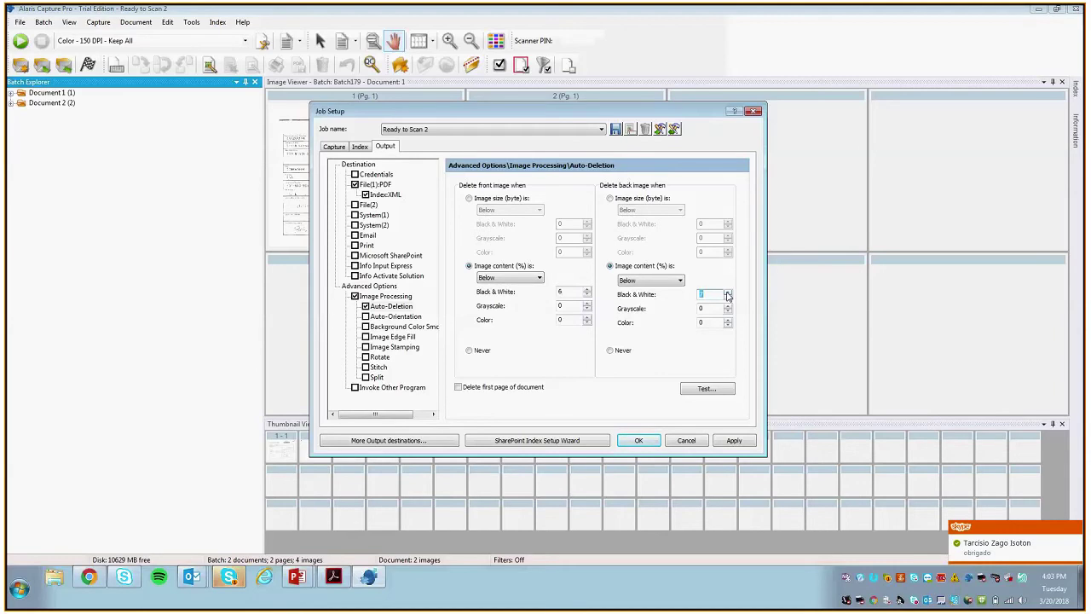
Step: Quit Skype for Business
right_click(893, 586)
click(925, 573)
click(569, 345)
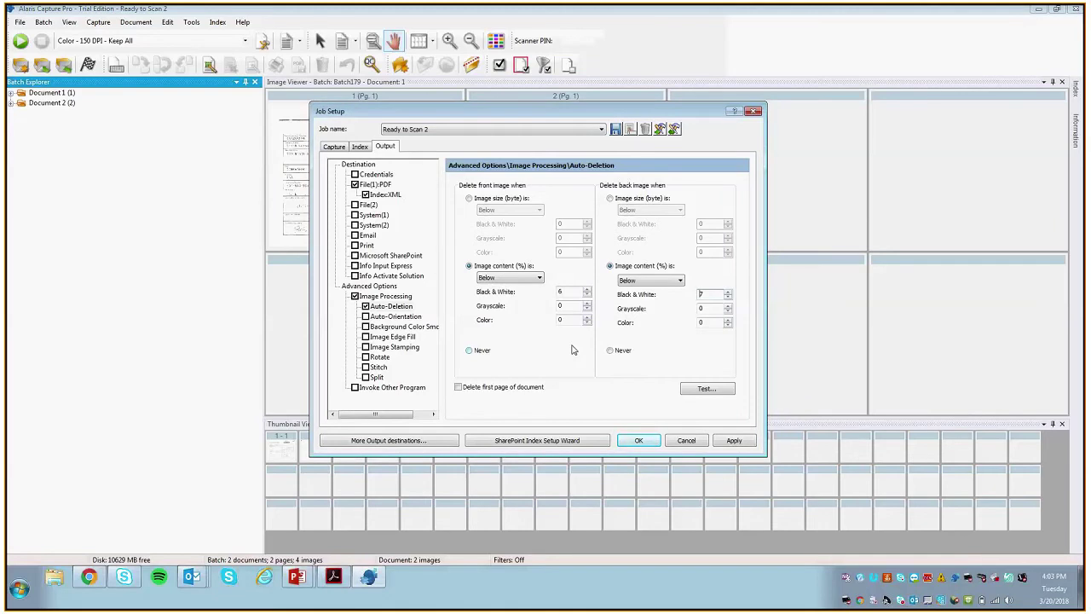
Step: Set the Black & White thresholds to 9% front and 8% back, apply, and save the job
click(586, 295)
click(586, 295)
click(586, 295)
click(728, 292)
click(727, 293)
click(728, 294)
click(736, 439)
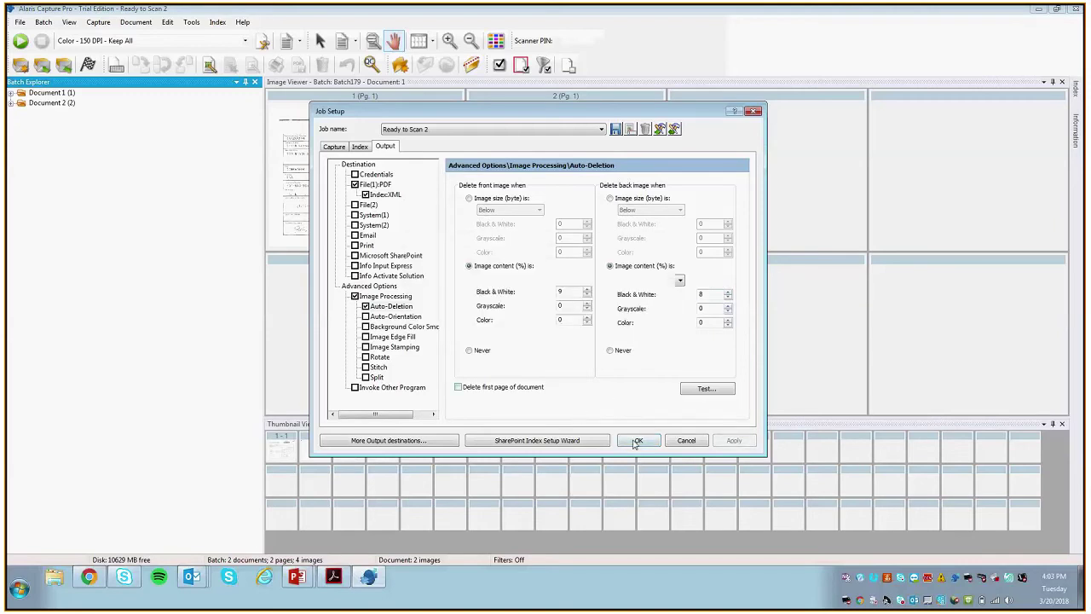
click(637, 441)
click(20, 22)
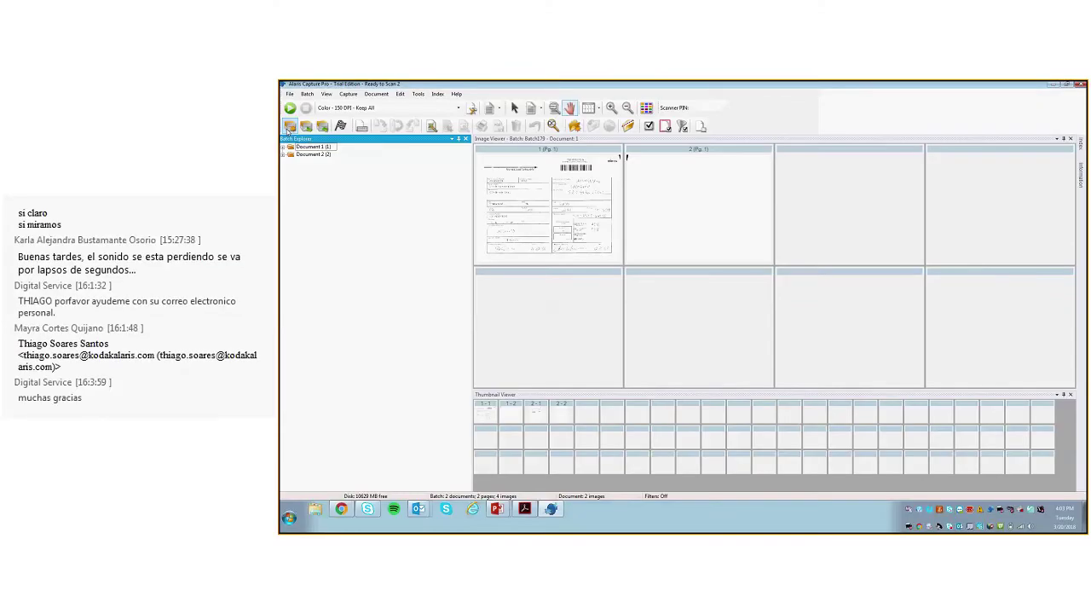
Step: Create a new empty Batch180 for the Ready to Scan 2 job
click(289, 126)
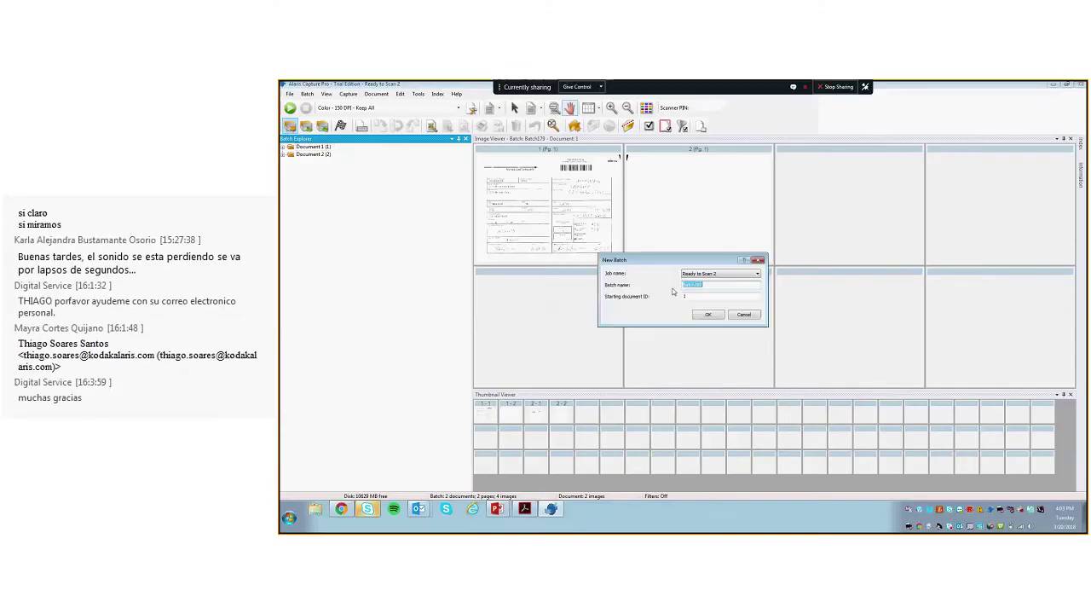
click(706, 316)
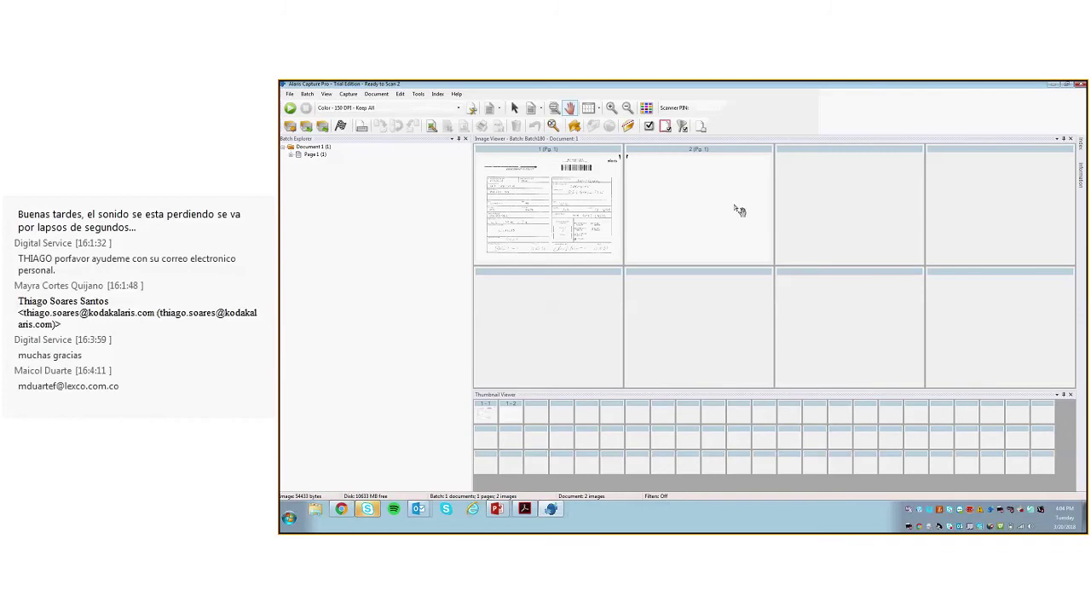
Step: Select the blank second image of the scanned page and try outputting Batch180
click(699, 192)
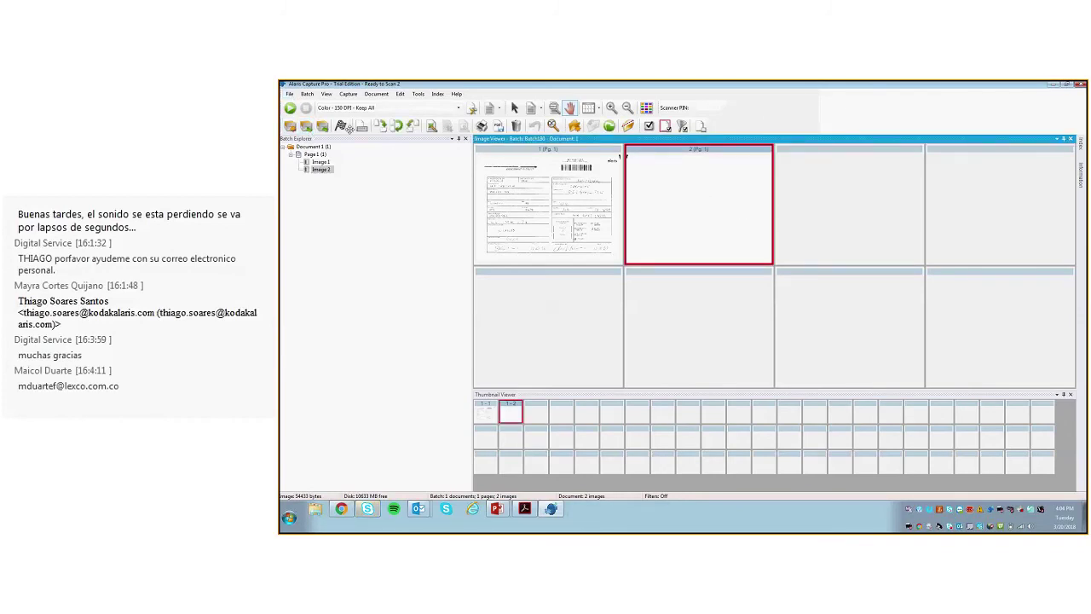
click(342, 126)
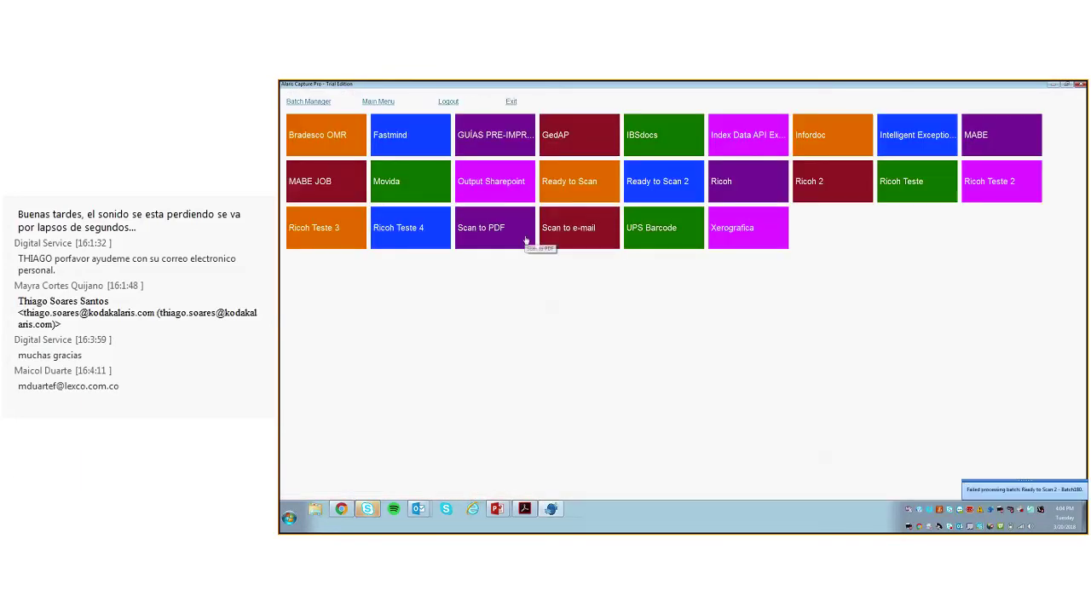
key(super)
click(302, 101)
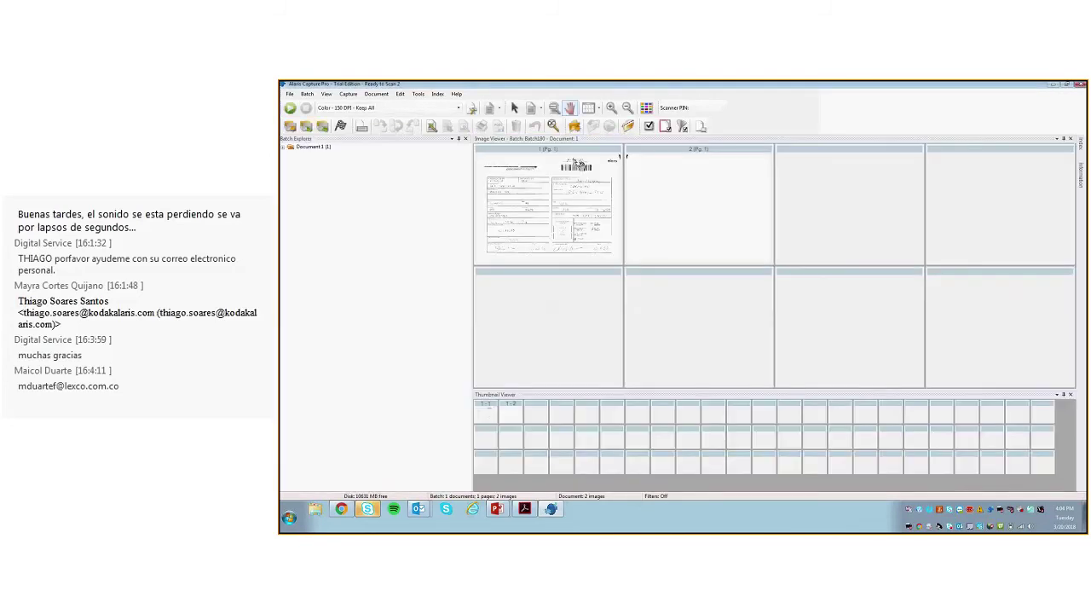
Step: Raise the Auto-Deletion Black & White thresholds to 11% front and 10% back, saving despite existing batches
click(293, 94)
mouse_move(307, 95)
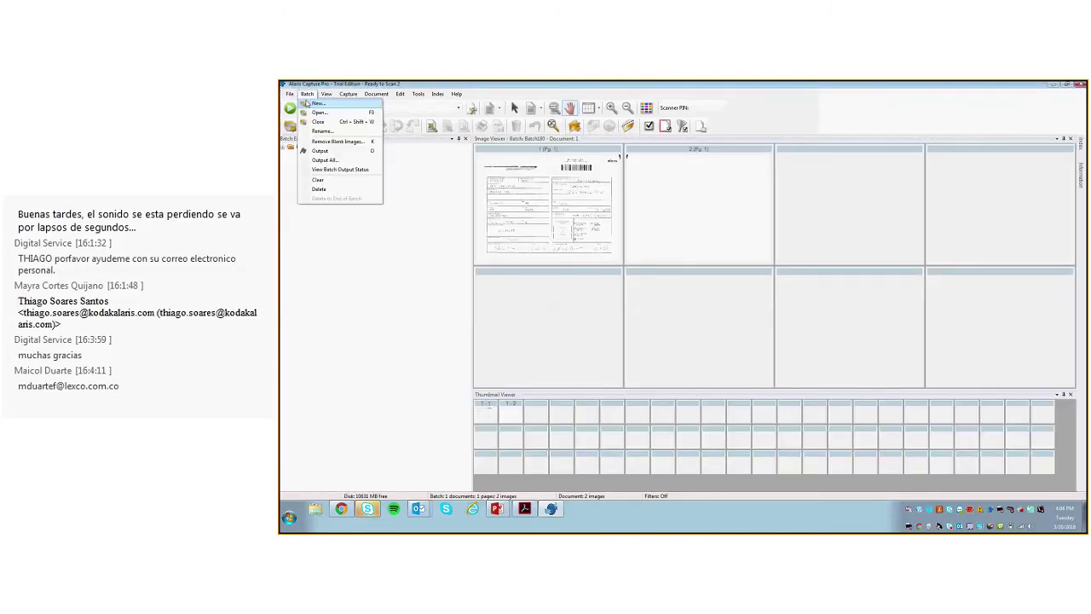
click(314, 104)
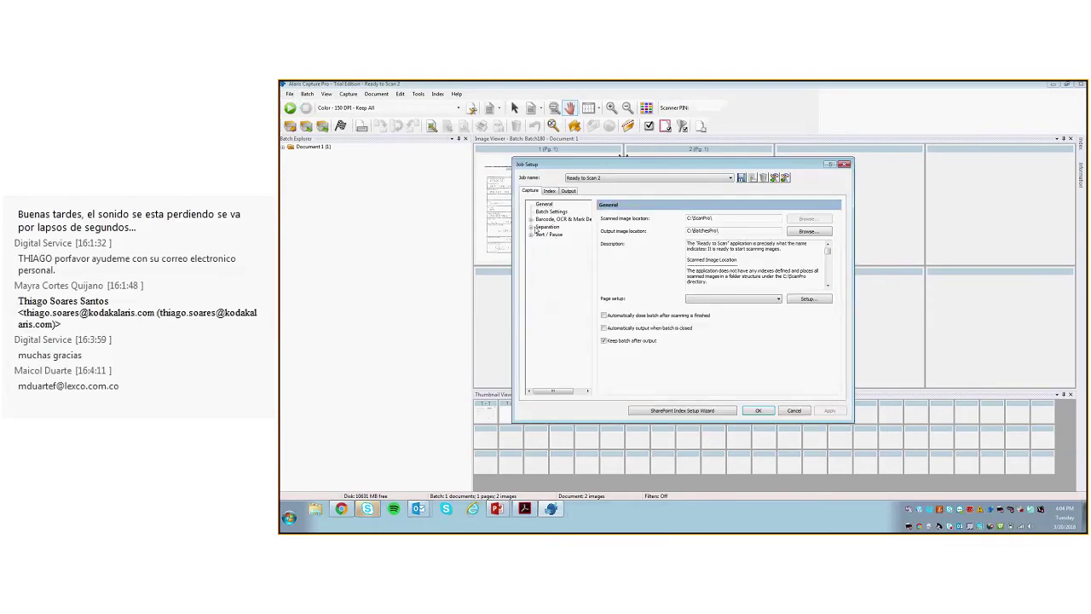
click(561, 191)
click(569, 311)
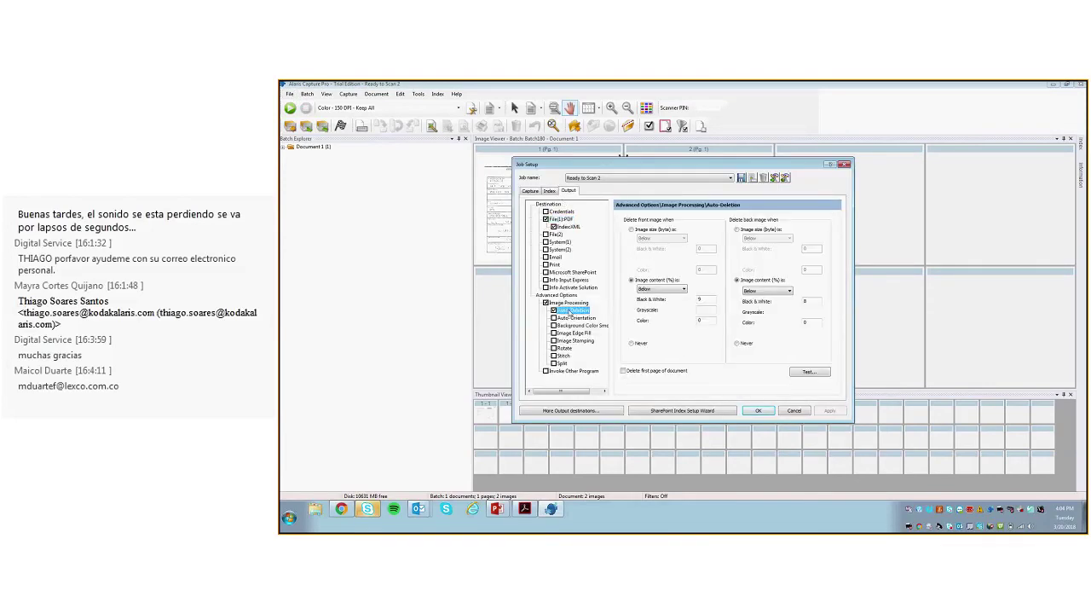
click(825, 299)
click(824, 299)
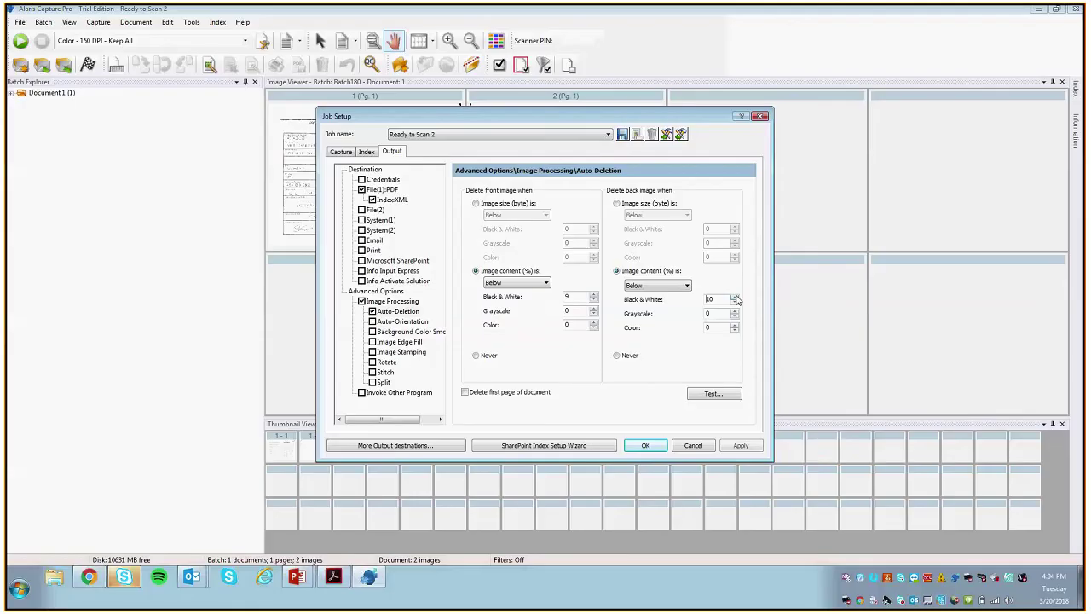
click(594, 294)
click(594, 294)
click(734, 299)
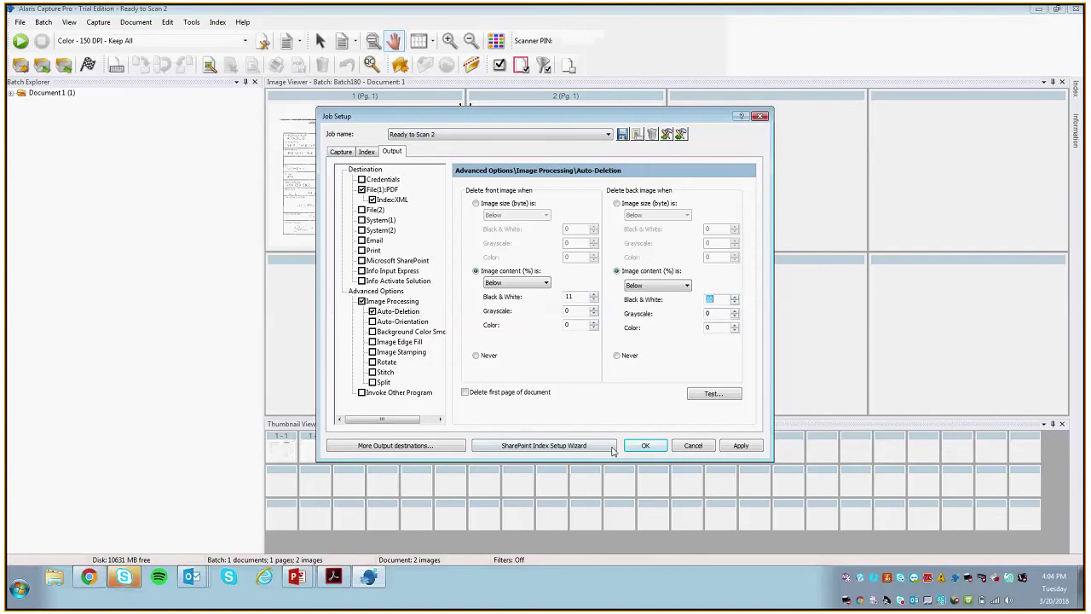
click(647, 446)
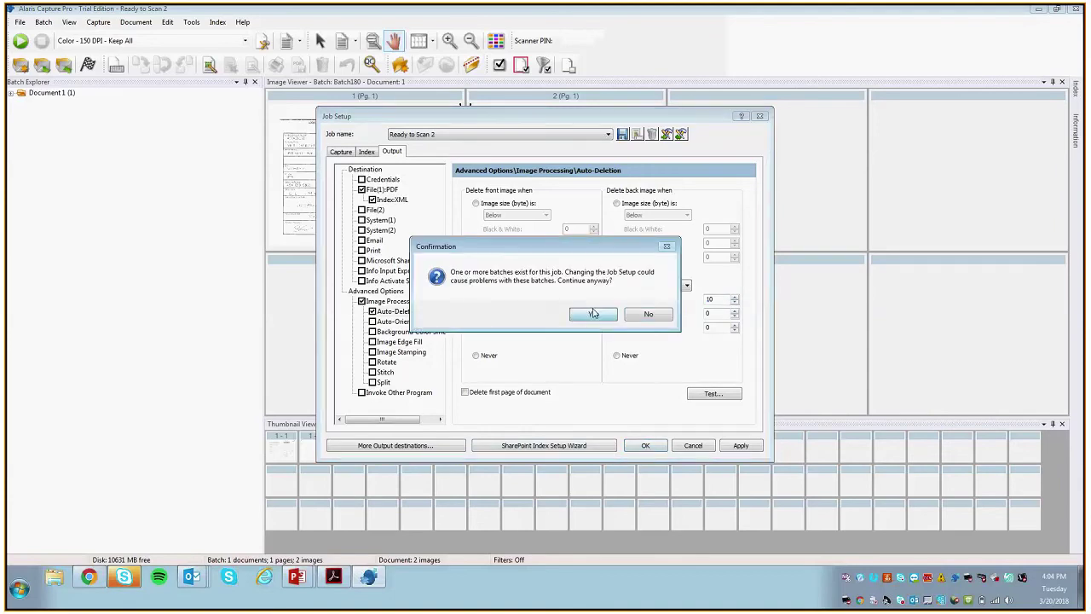
click(593, 314)
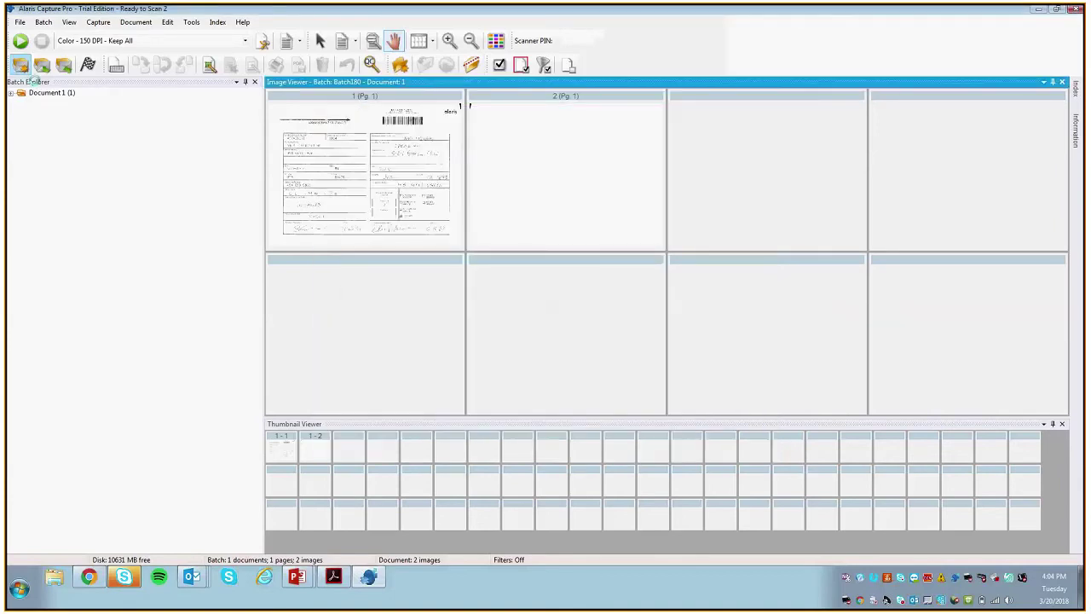
Step: Create Batch181 and switch the page setup to Black & White - 200 DPI - Keep All
click(24, 69)
click(579, 317)
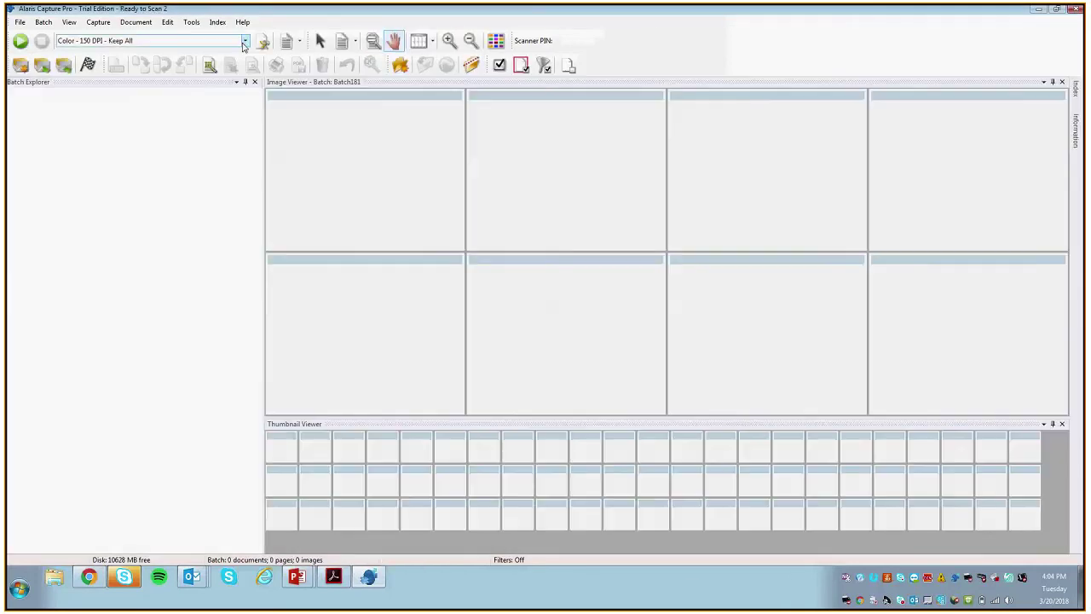
click(212, 41)
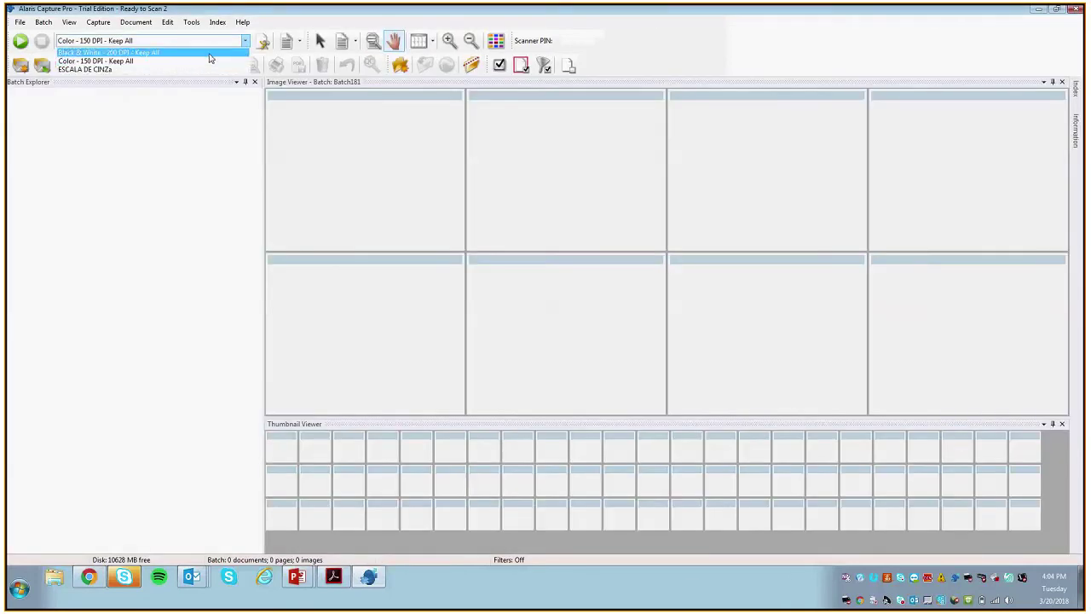
click(209, 53)
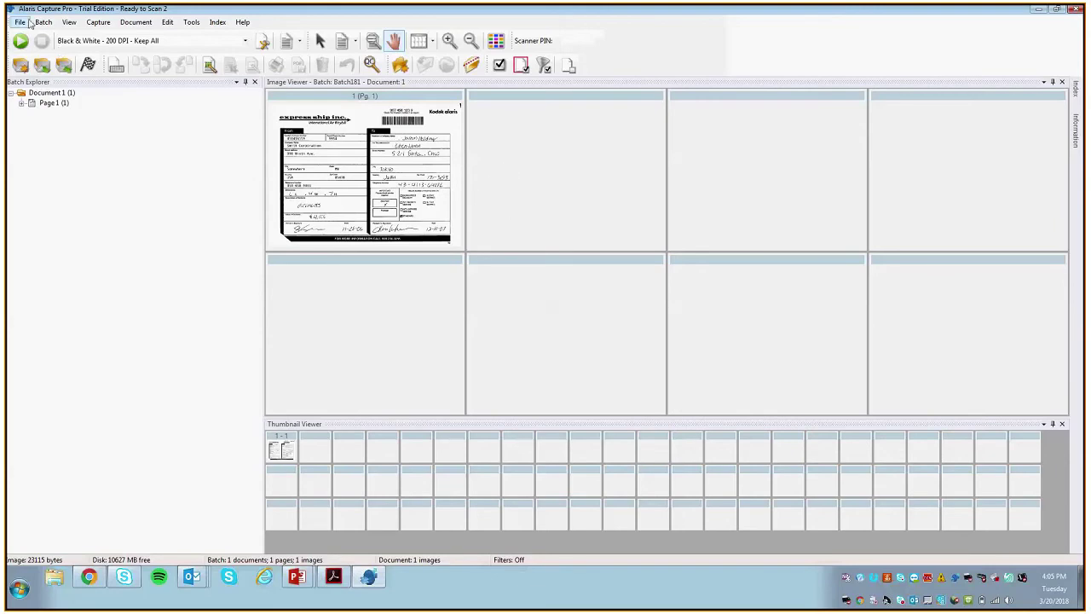
Step: Start a new batch twice, cancelling the New Batch prompt each time
key(ctrl+n)
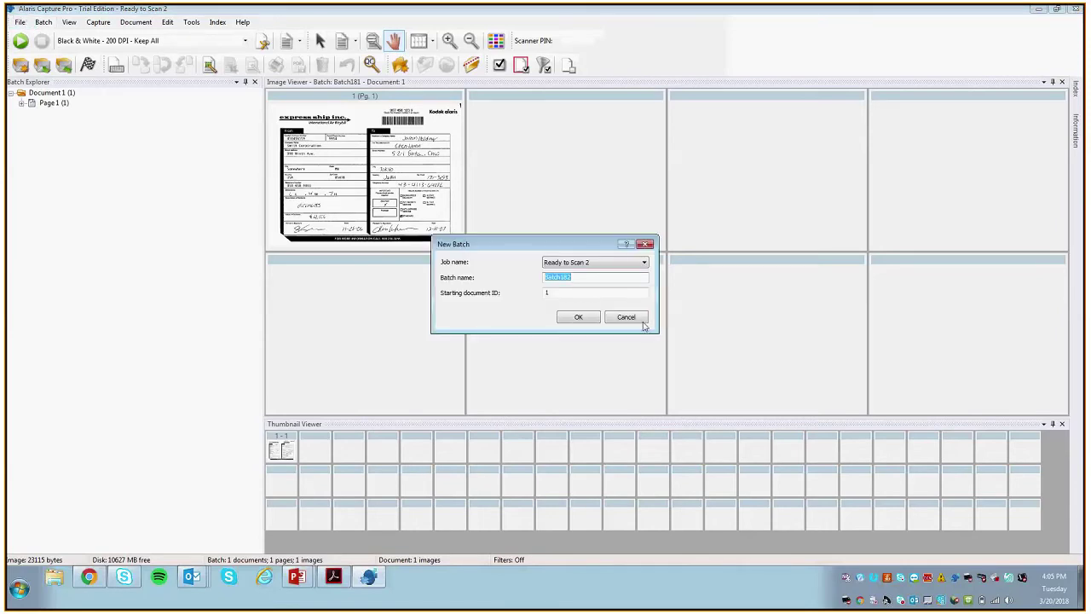
click(641, 322)
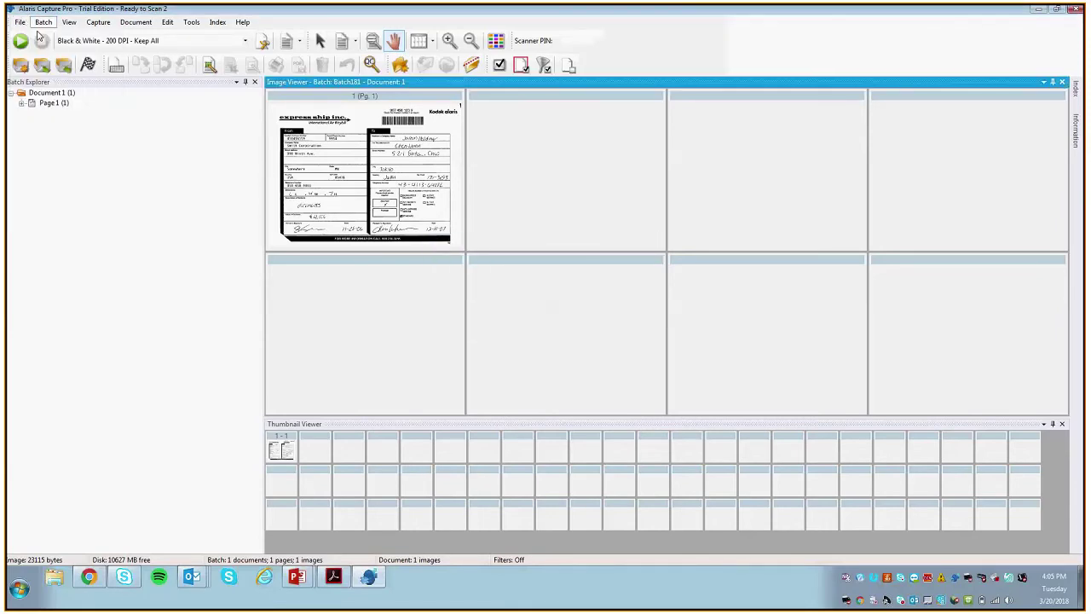
key(ctrl+n)
click(628, 317)
Step: Open Job Setup and review the Output tab's Auto-Orientation and Image Processing options
click(19, 23)
click(25, 34)
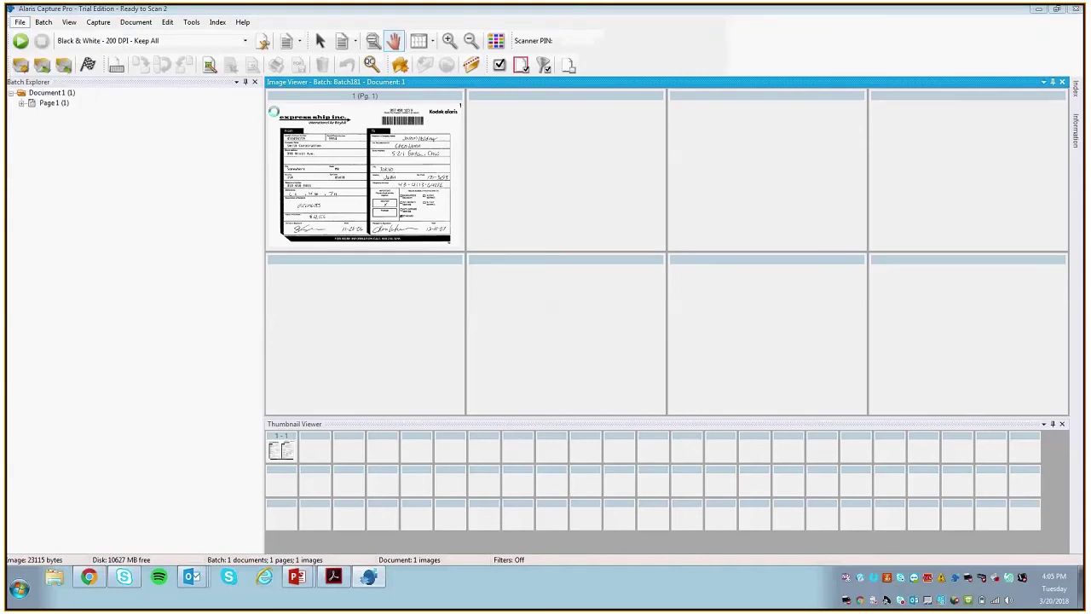
click(399, 152)
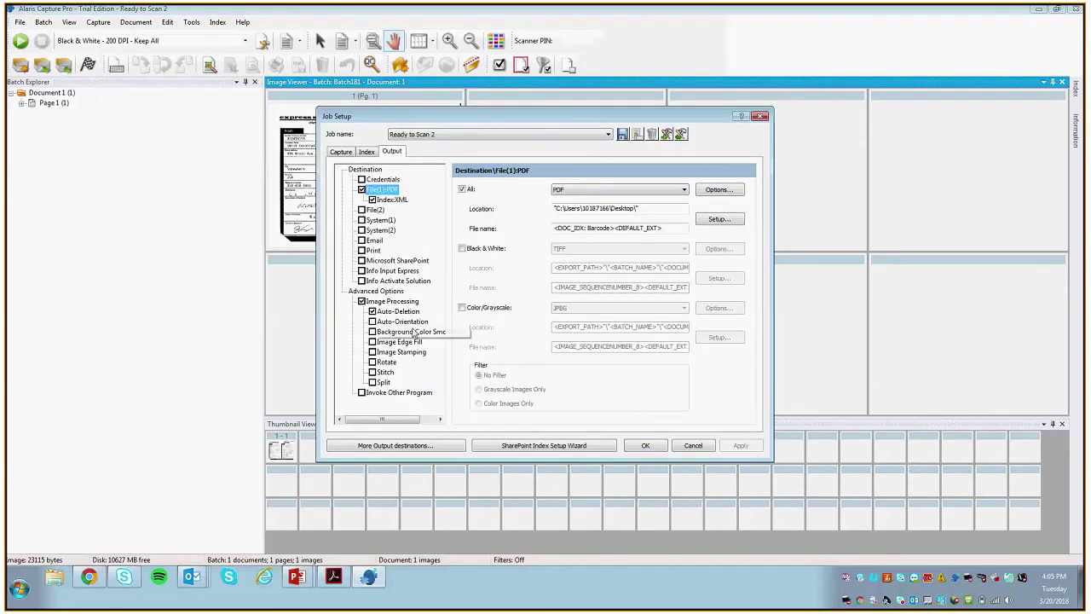
click(422, 322)
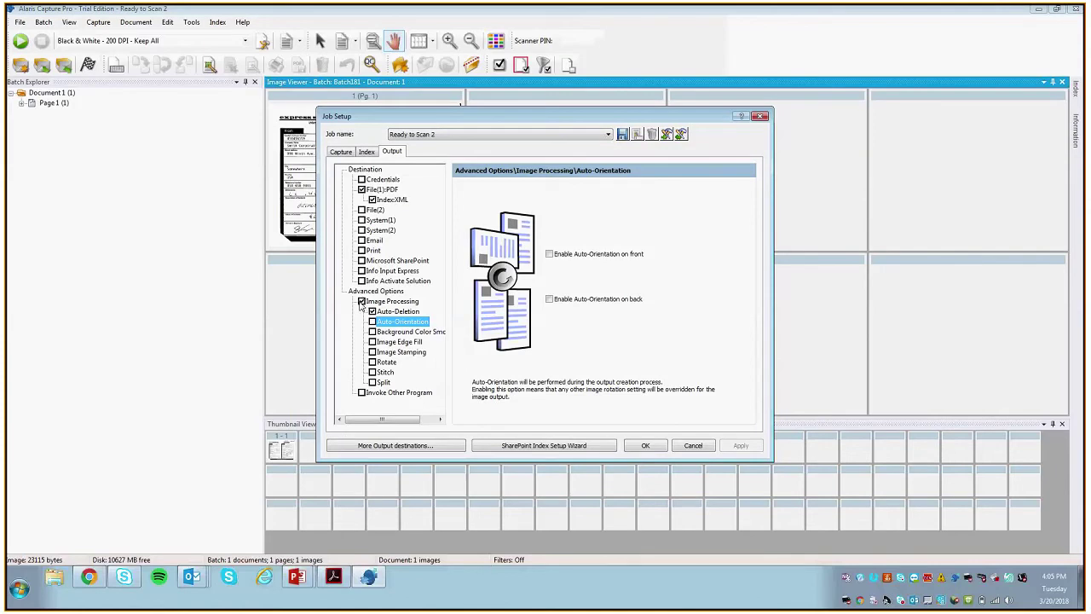
click(375, 302)
Step: Show Job Setup's General capture tab, glance at the output PDF and training slides, then return
click(366, 154)
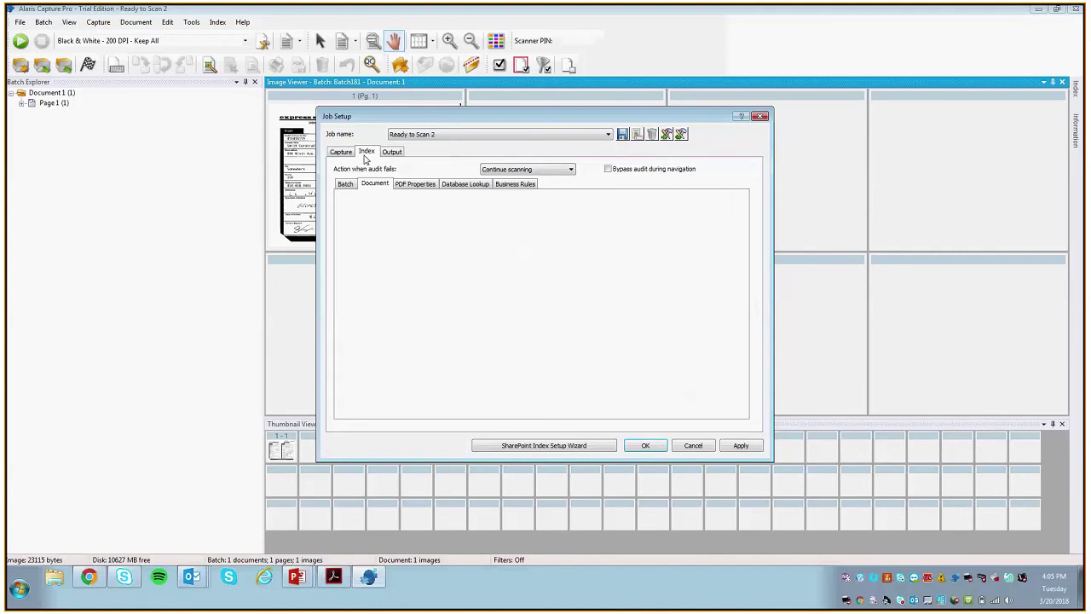
click(341, 152)
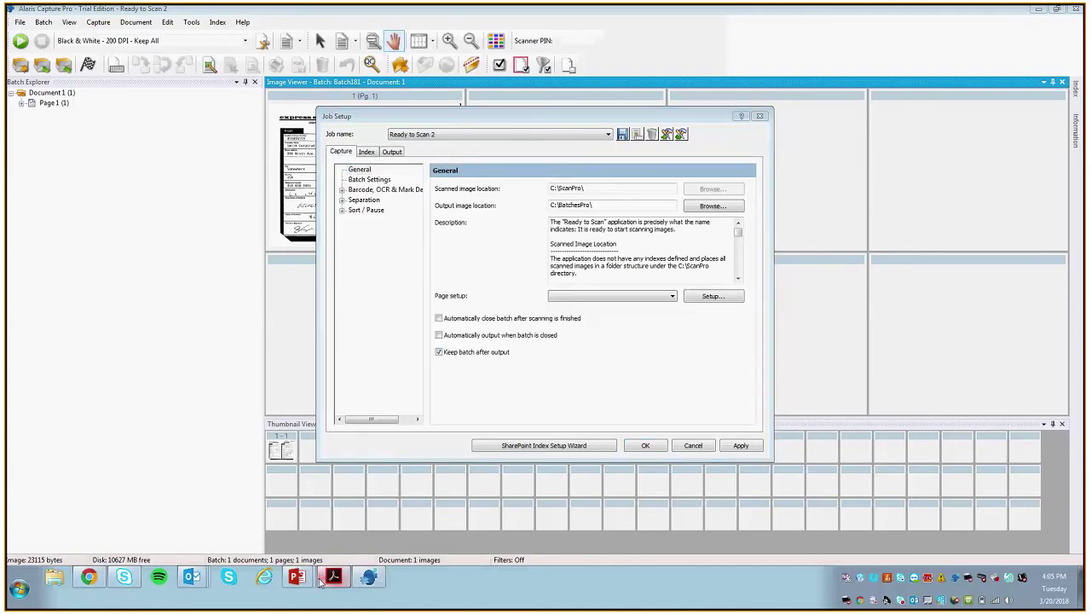
click(337, 580)
mouse_move(297, 577)
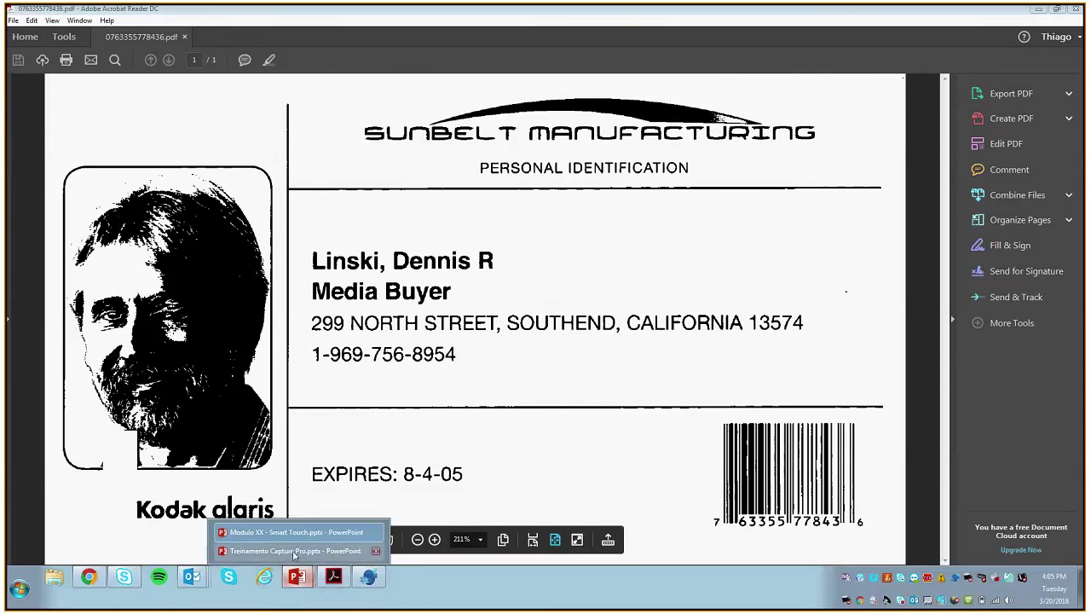
click(308, 524)
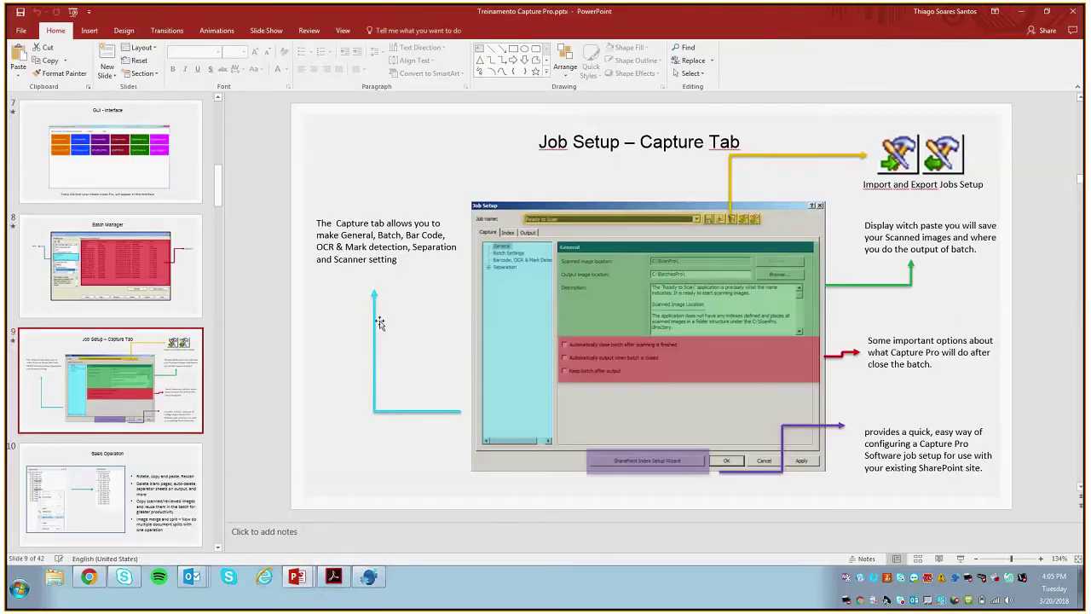
key(alt+Tab)
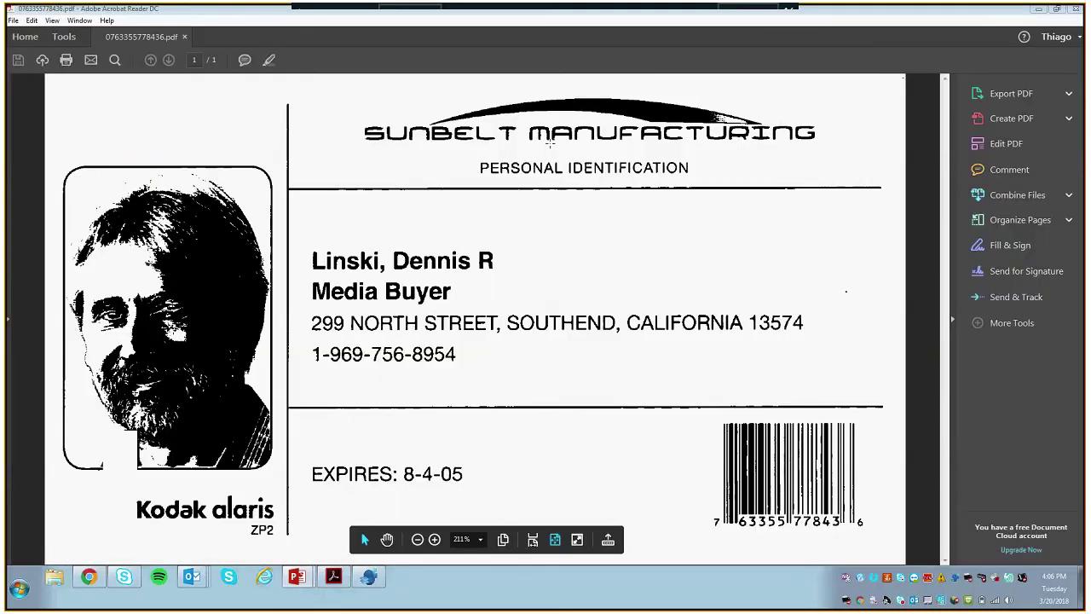
key(alt+Tab)
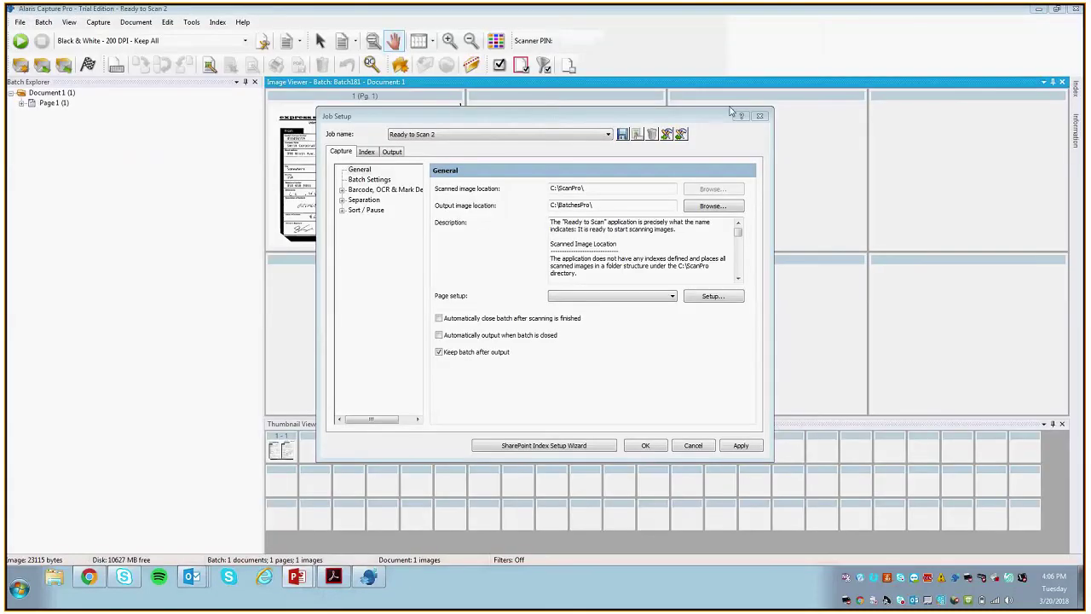
Step: Close Job Setup saving the changes, then open Page Setup for Black & White - 200 DPI - Keep All
click(761, 115)
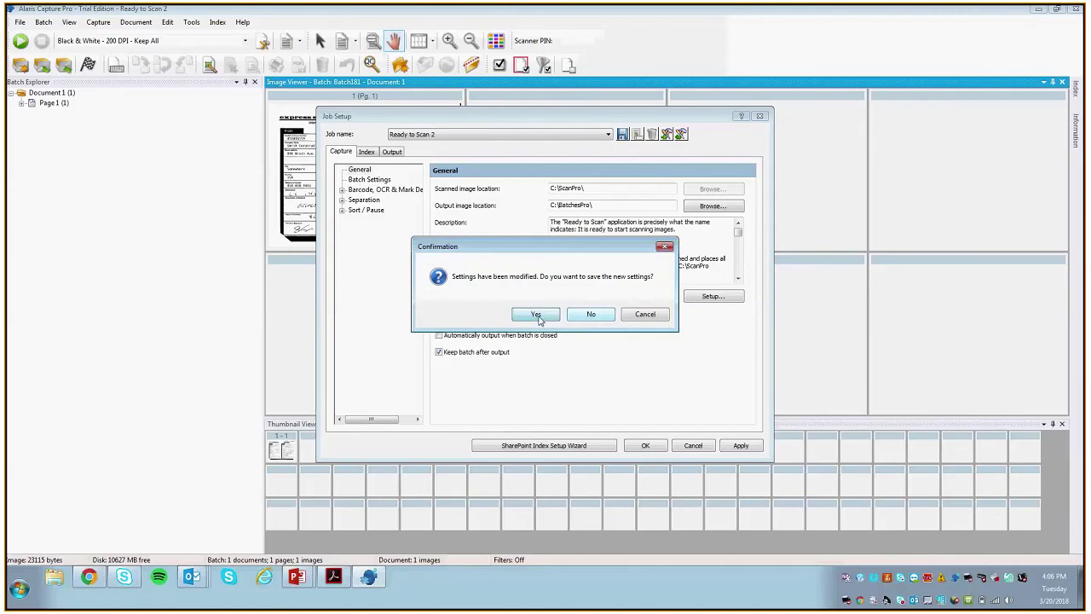
click(588, 315)
click(592, 314)
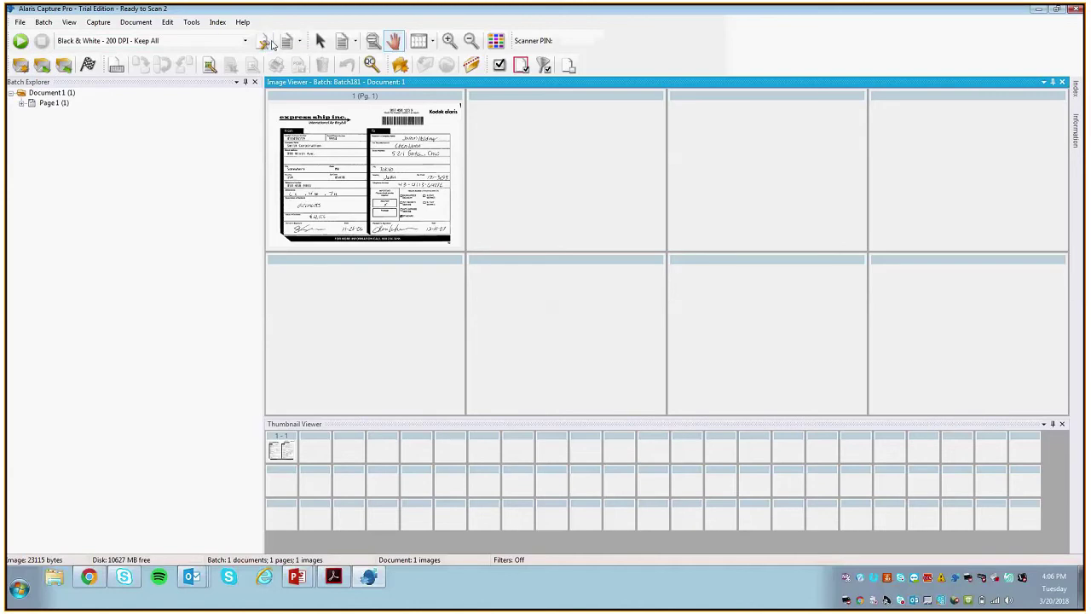
click(262, 45)
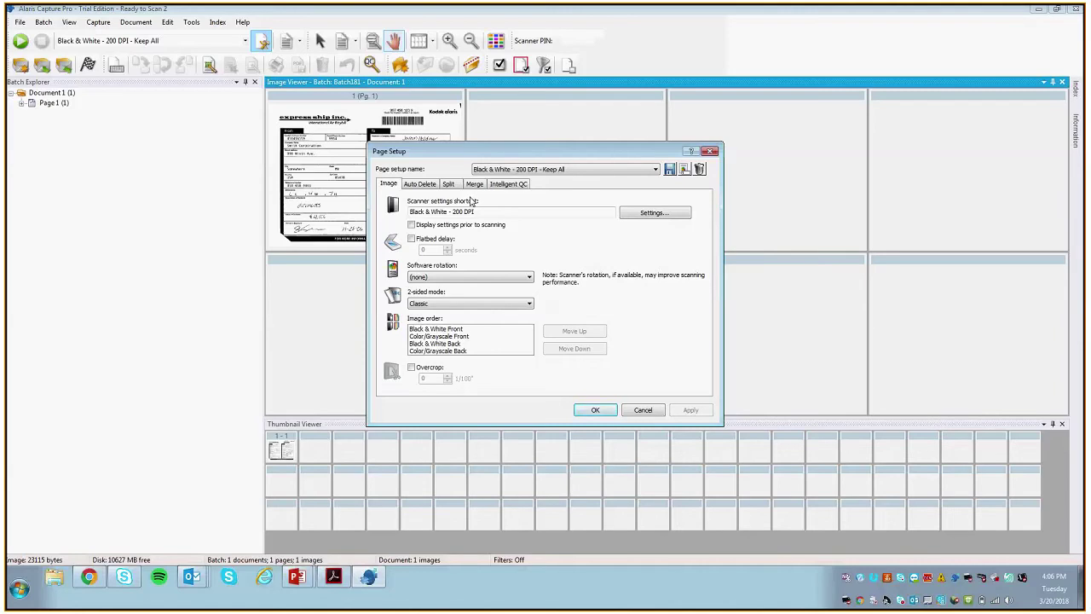
Step: Open the Alaris S2080w scanner's General settings for the Black & White - 200 DPI shortcut
click(631, 212)
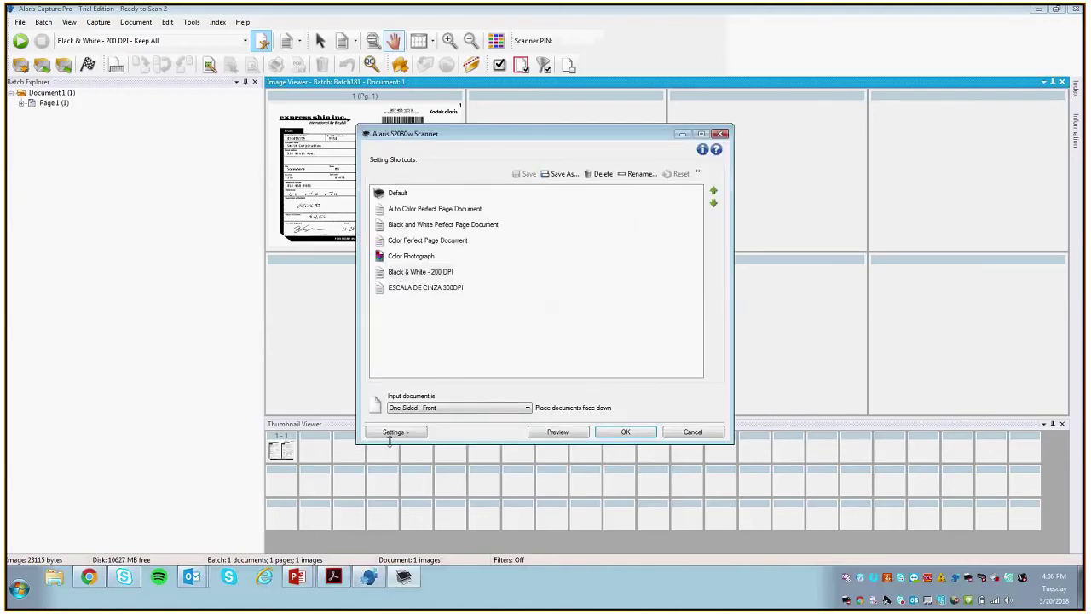
click(395, 432)
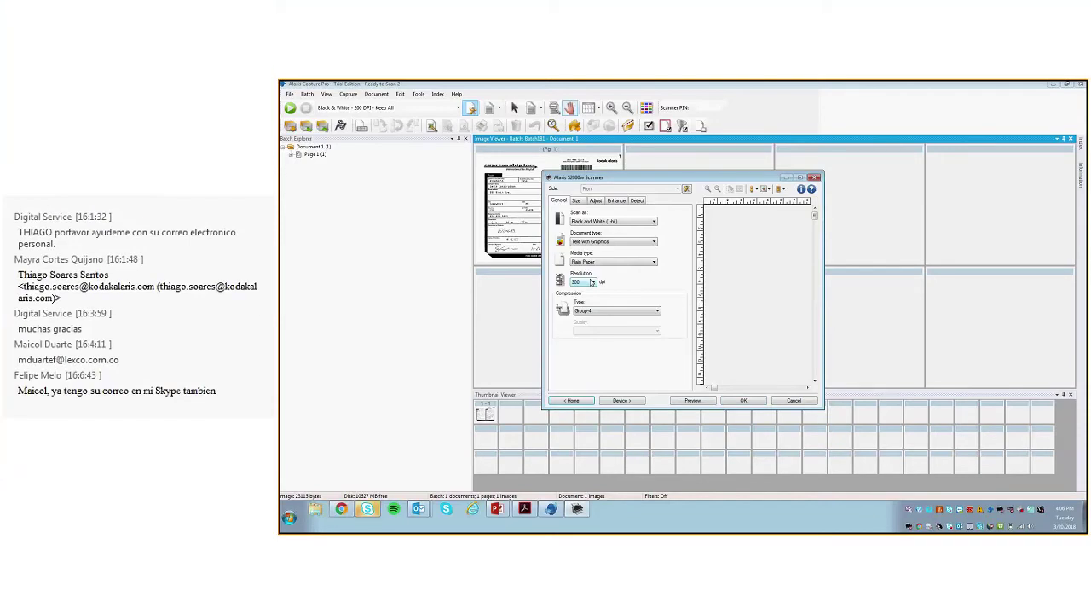
Step: Review the Blank Image Deletion choices on the scanner's Detect tab
click(635, 201)
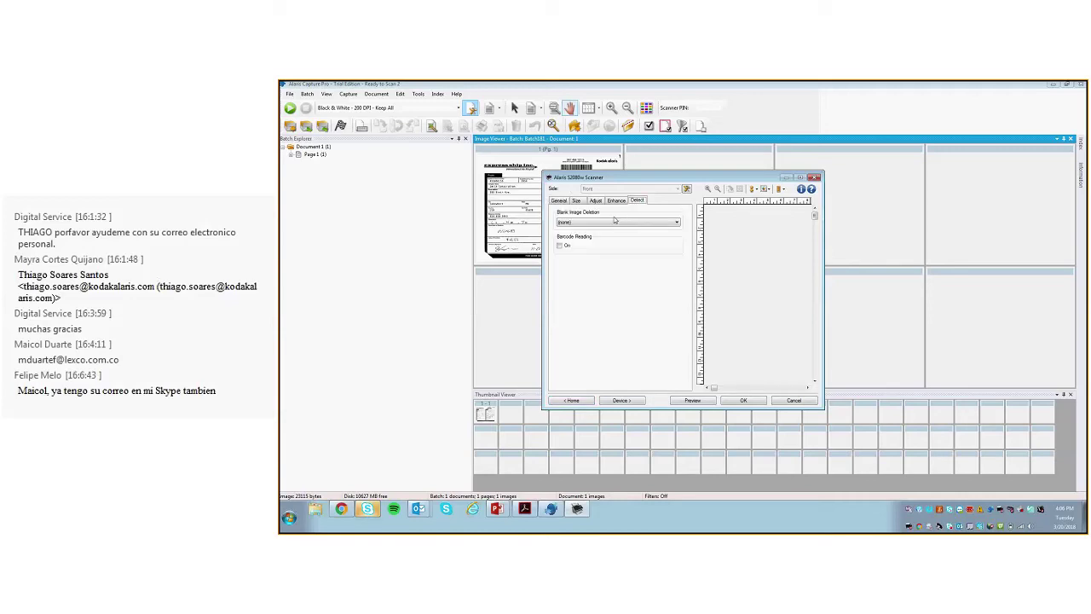
click(608, 222)
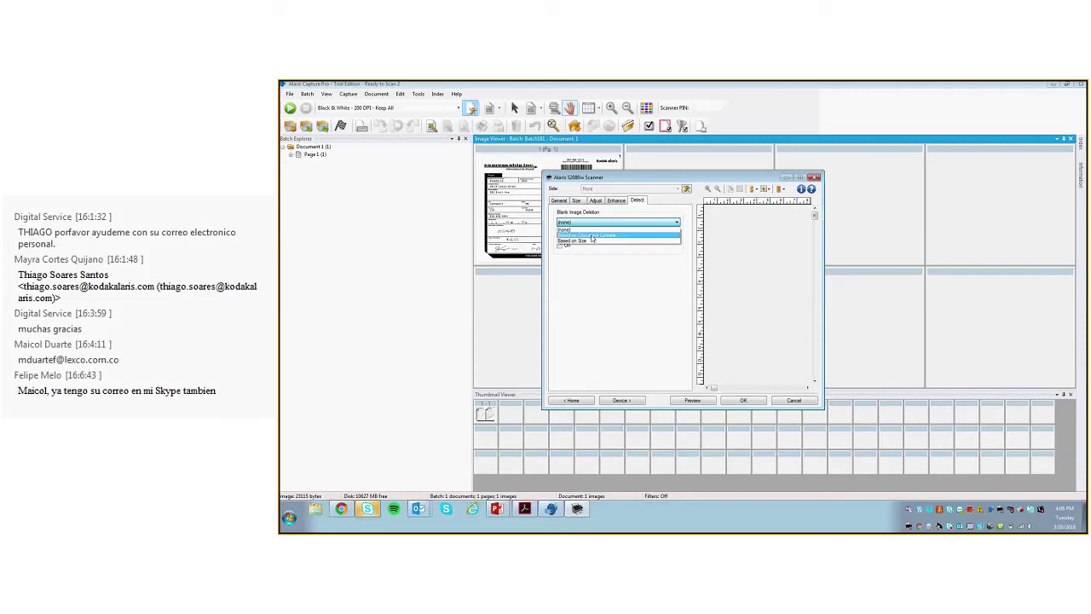
click(606, 221)
Step: Set Color Dropout to Green on the Enhance tab, view Adjust, then bring the Skype meeting forward
click(616, 200)
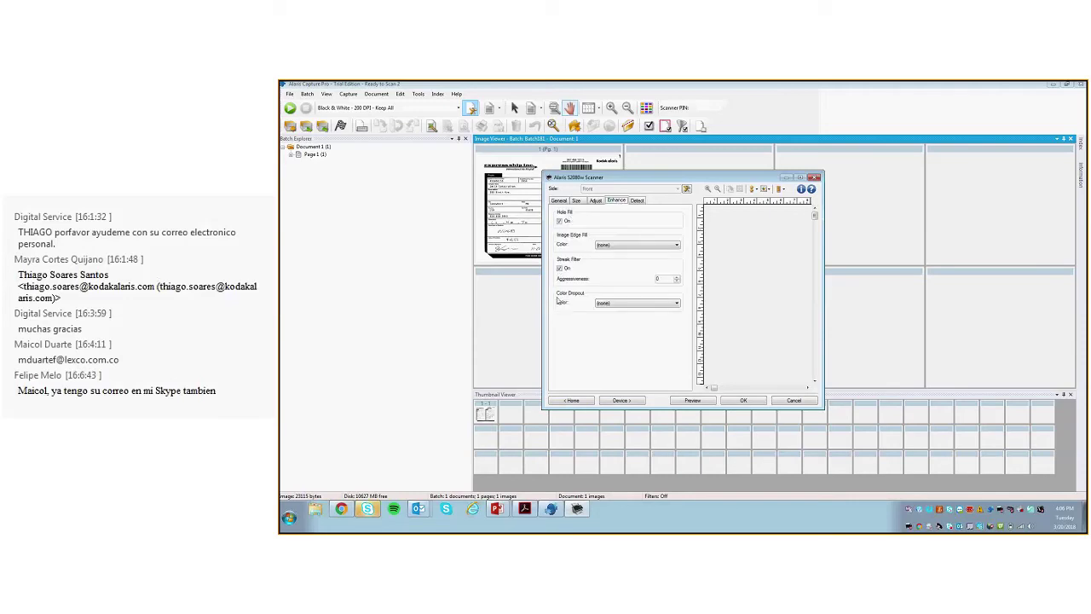
click(641, 304)
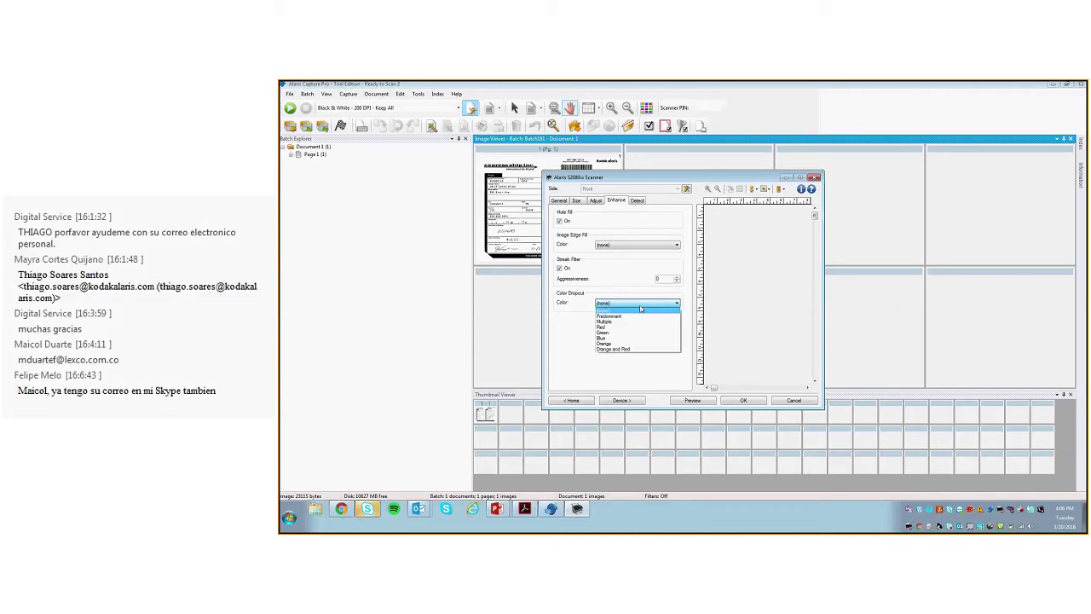
click(616, 332)
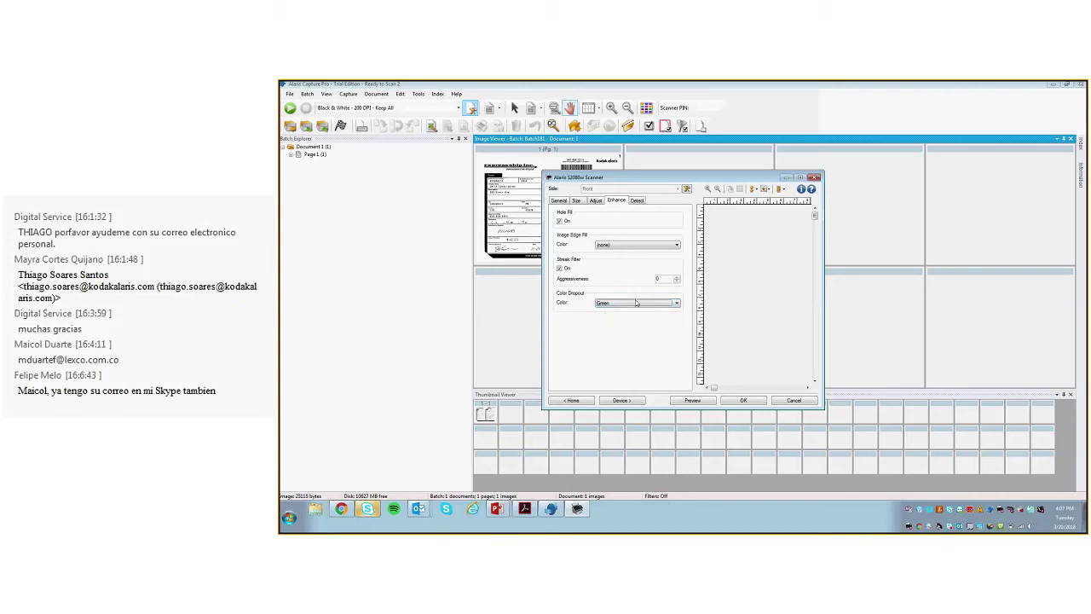
click(613, 302)
click(577, 209)
click(594, 200)
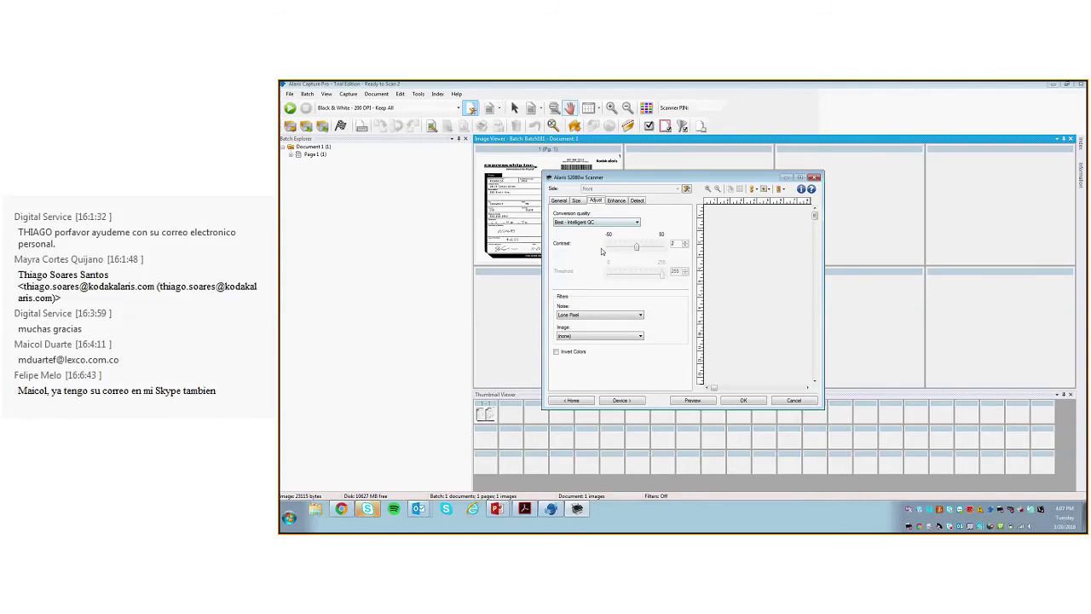
click(369, 509)
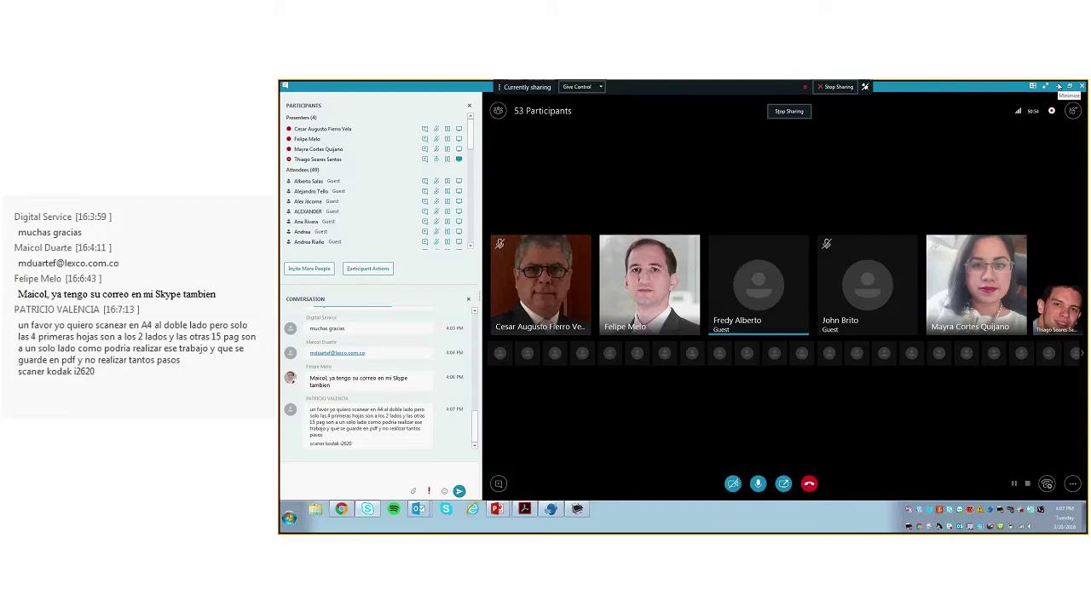
Step: Hide the meeting, return to the scanner's General tab, and present the slides to the Job Setup – Index Tab slide
click(1058, 86)
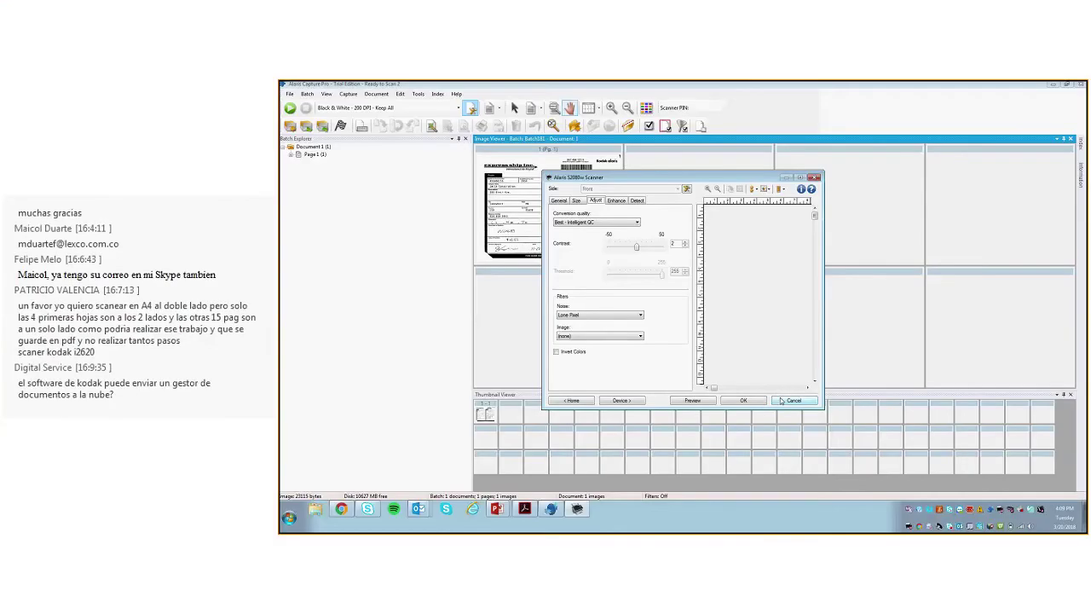
click(559, 201)
mouse_move(511, 518)
click(496, 489)
scroll(445, 202, down, 1)
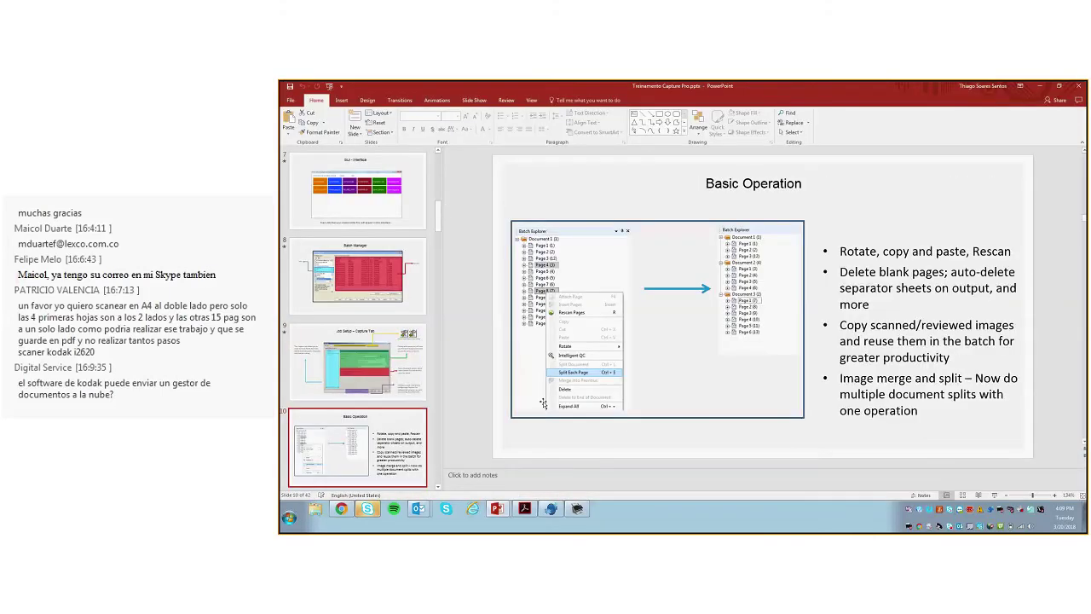
key(shift+F5)
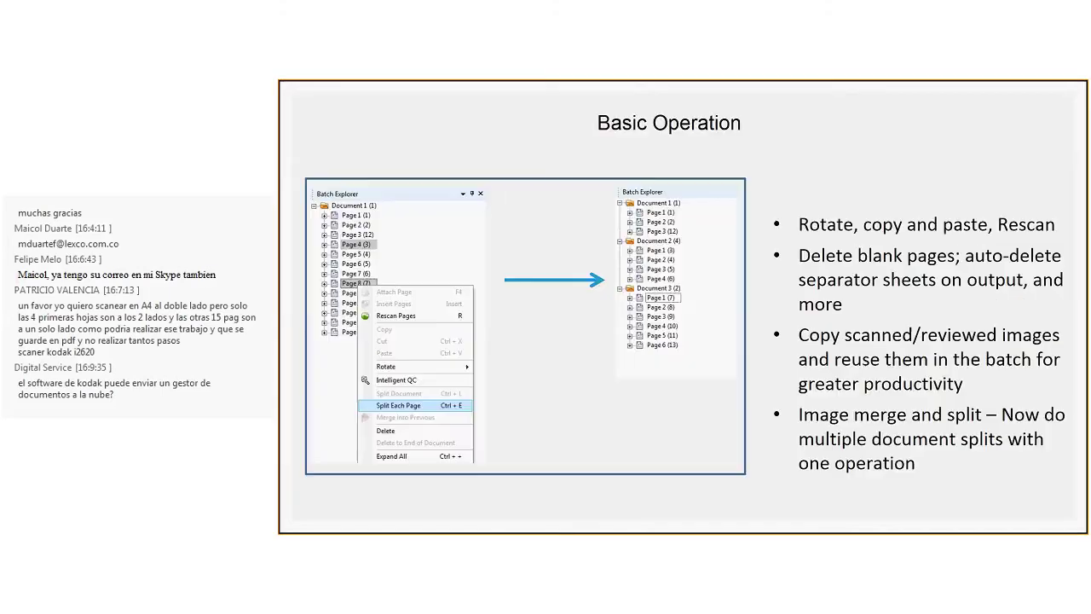
key(Page_Down)
key(Page_Down)
key(Page_Down)
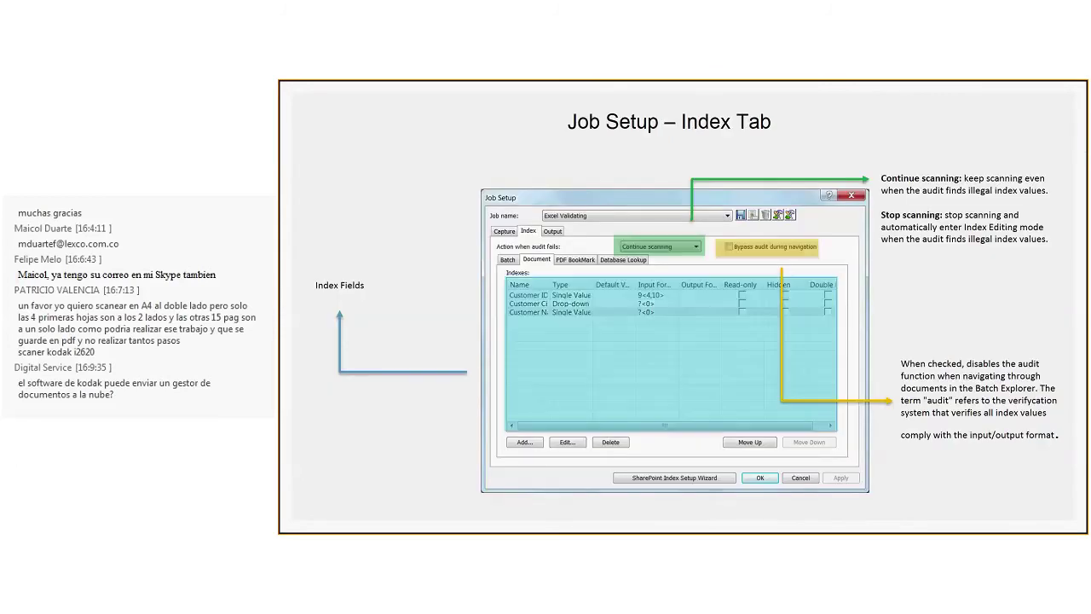
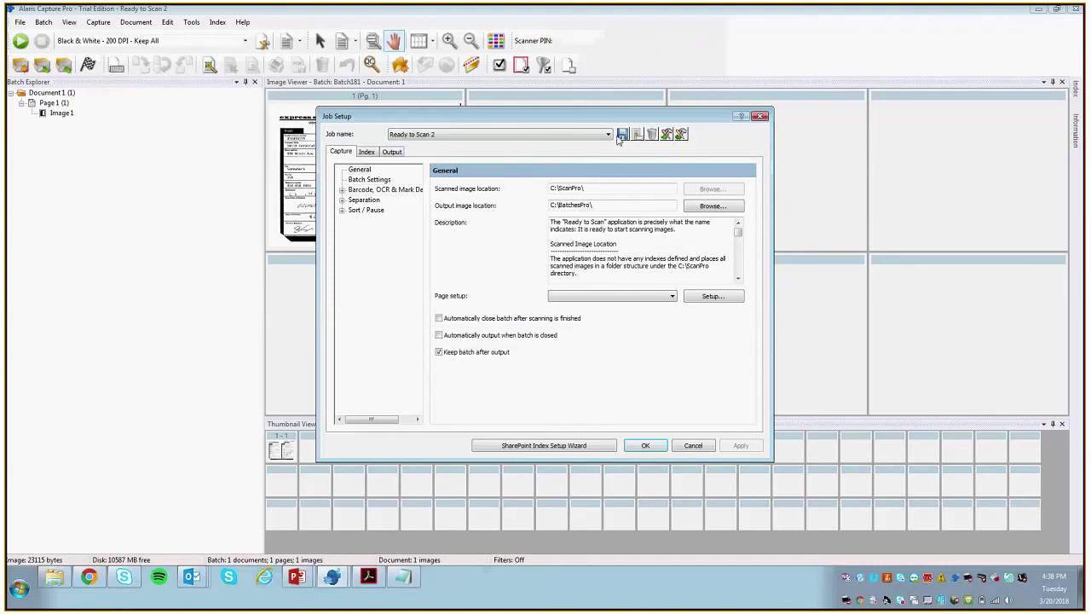
Step: Save the current job setup under the new job name 'KCP Lab 1'
click(622, 134)
text(KCP)
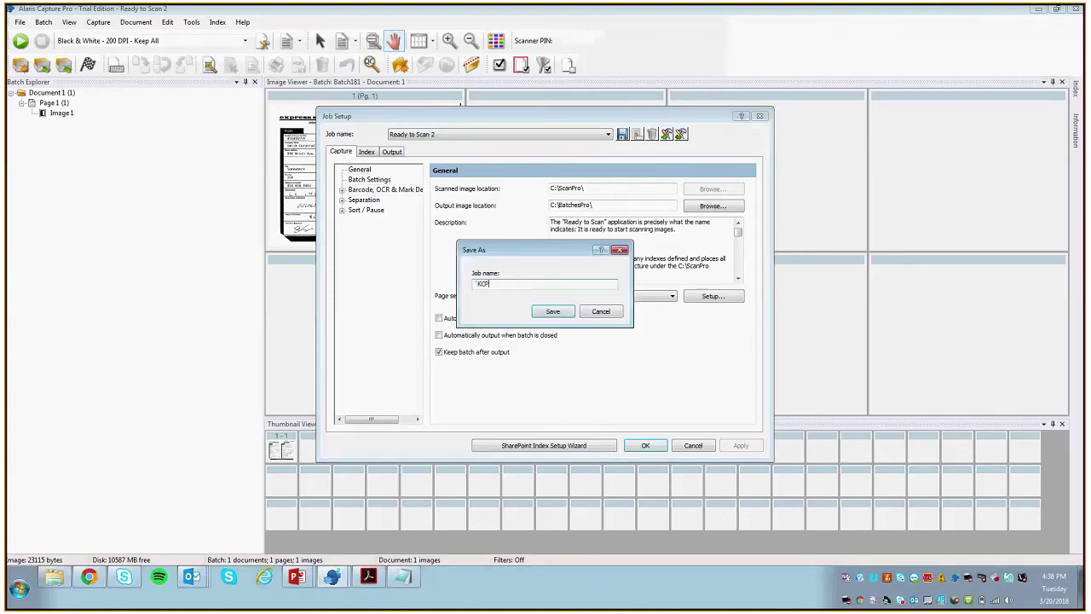
text( Lab)
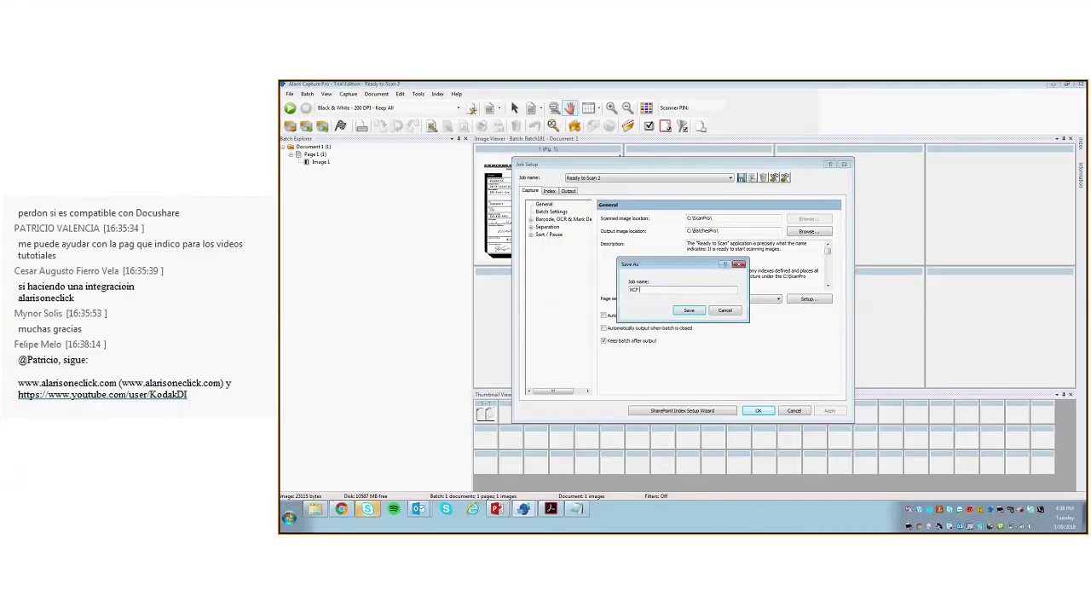
text( 1)
key(Return)
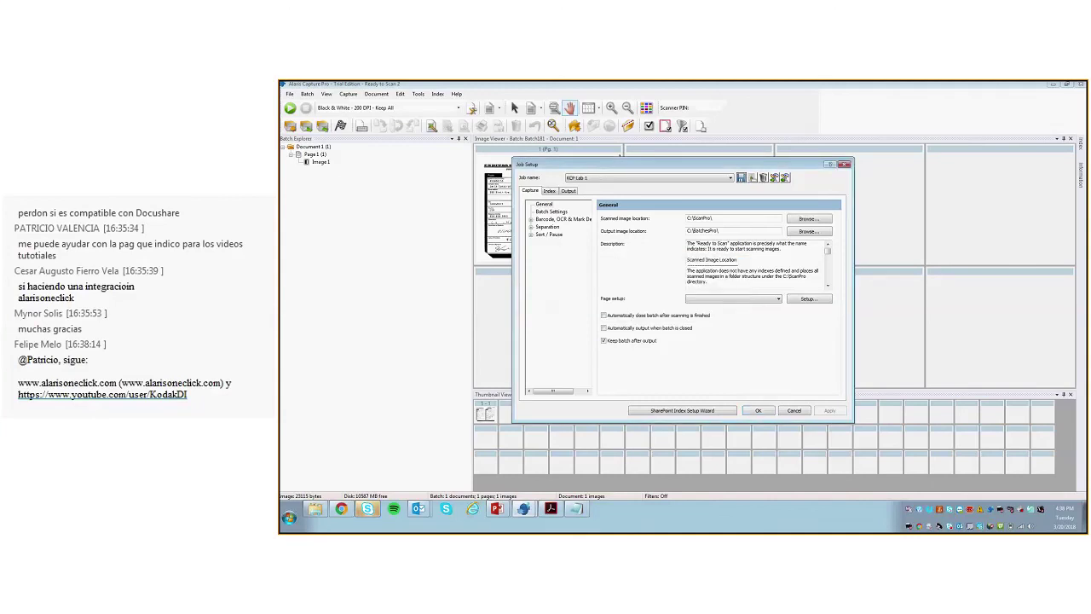
Step: Bring up the exercise slide and highlight its 'Keep batch after output' step
mouse_move(496, 508)
click(501, 489)
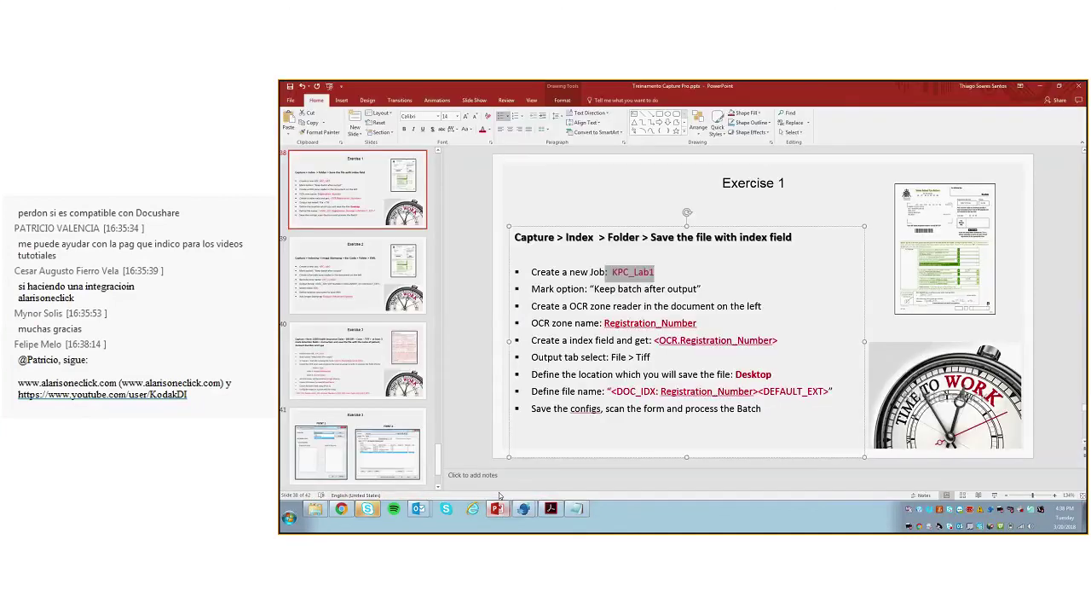
drag(531, 289, 697, 290)
click(372, 509)
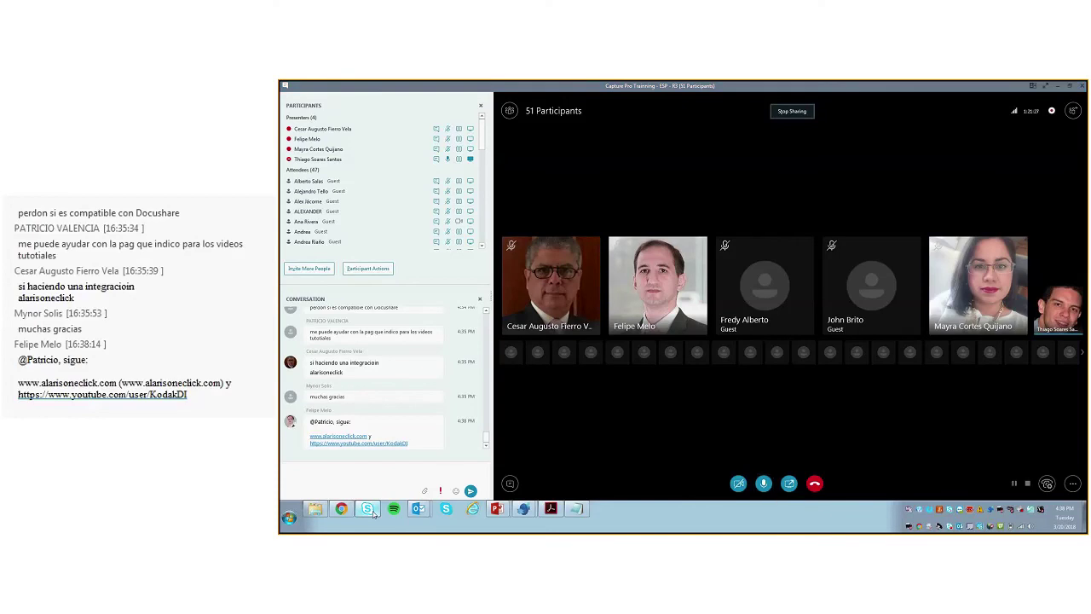
click(497, 509)
Step: Highlight the OCR zone reader and zone name steps on the exercise slide
click(524, 509)
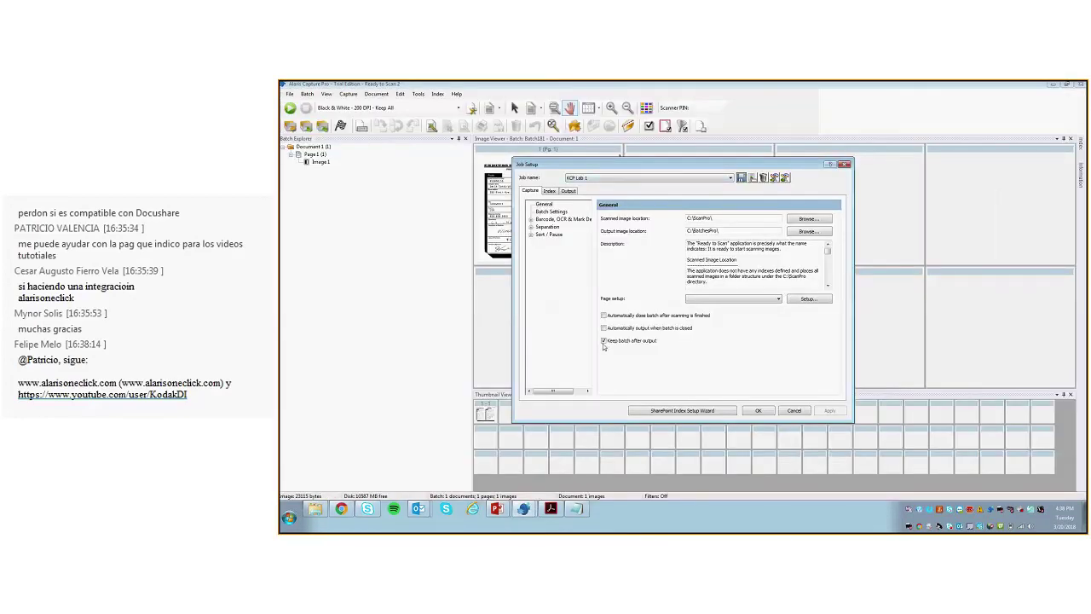
click(497, 509)
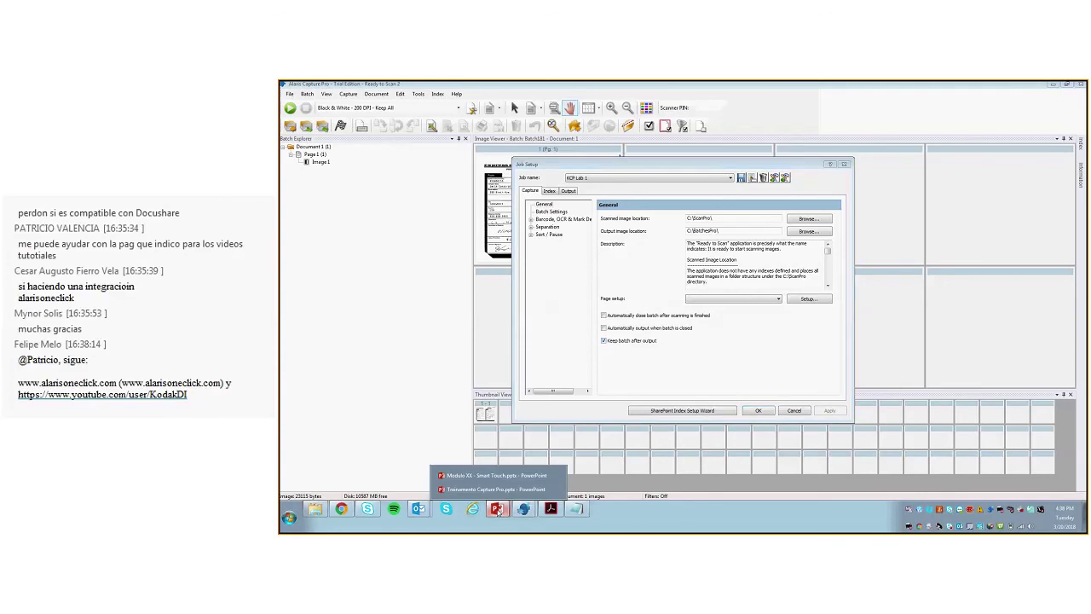
click(496, 495)
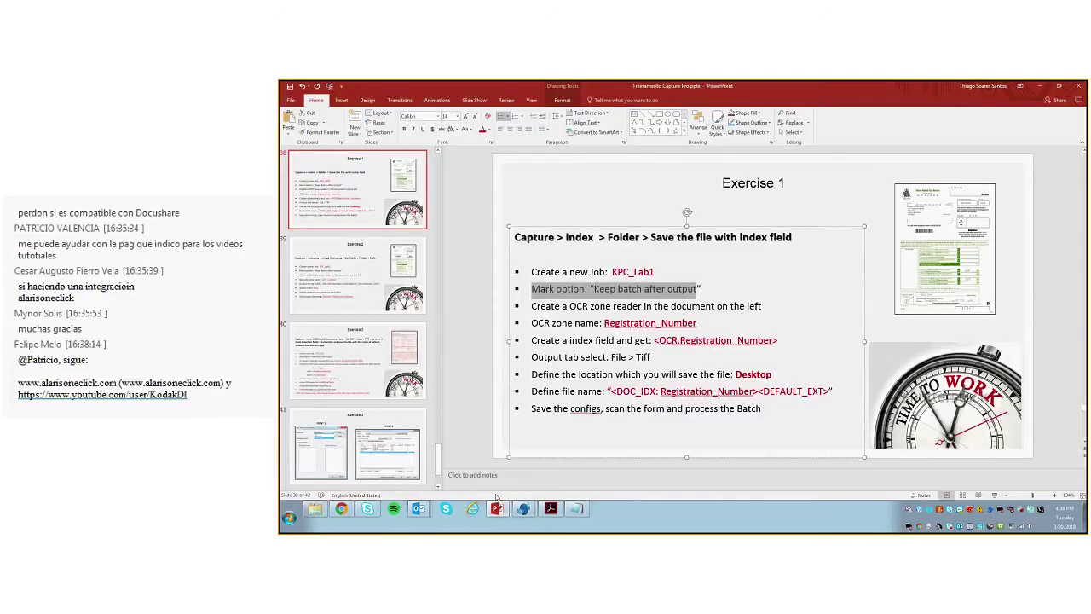
drag(531, 305, 764, 305)
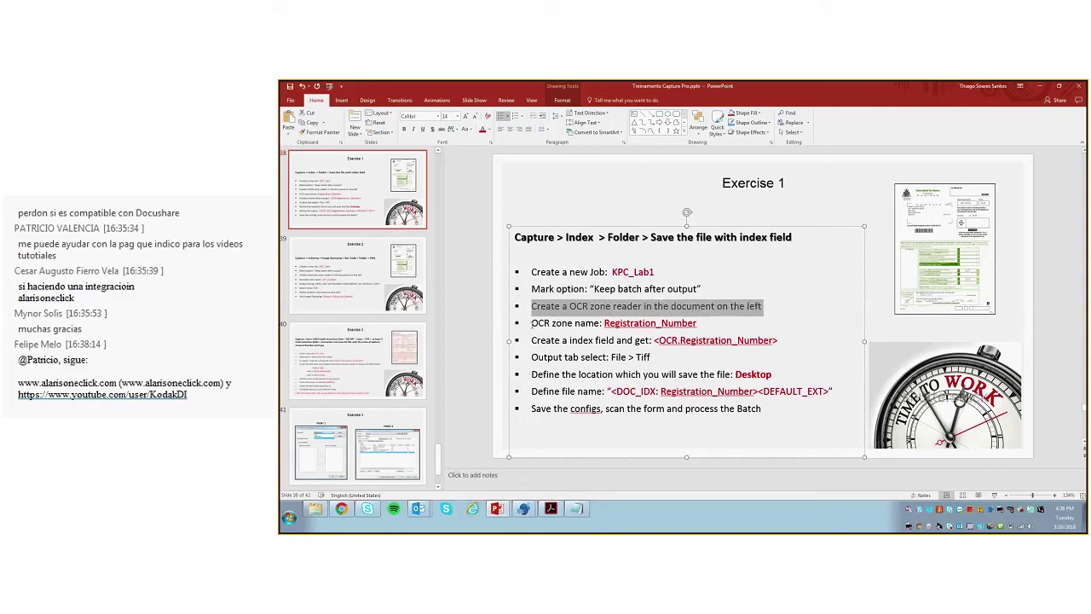
click(533, 323)
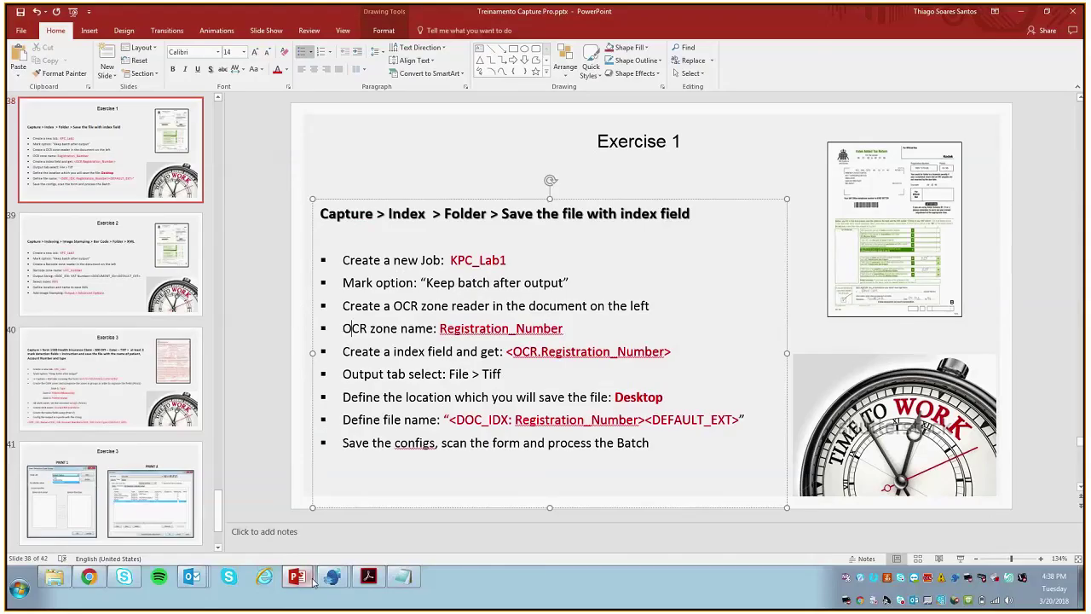
Step: On the Barcode, OCR & Mark Detection page, scan the form as a new mask named Mask 2
mouse_move(332, 578)
click(321, 555)
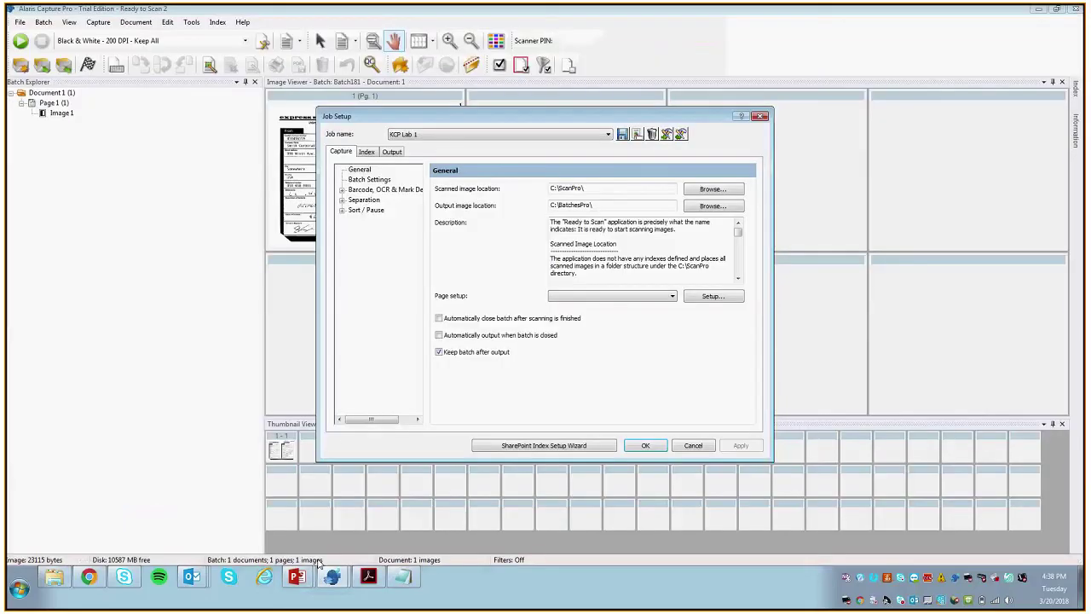
click(342, 189)
click(379, 189)
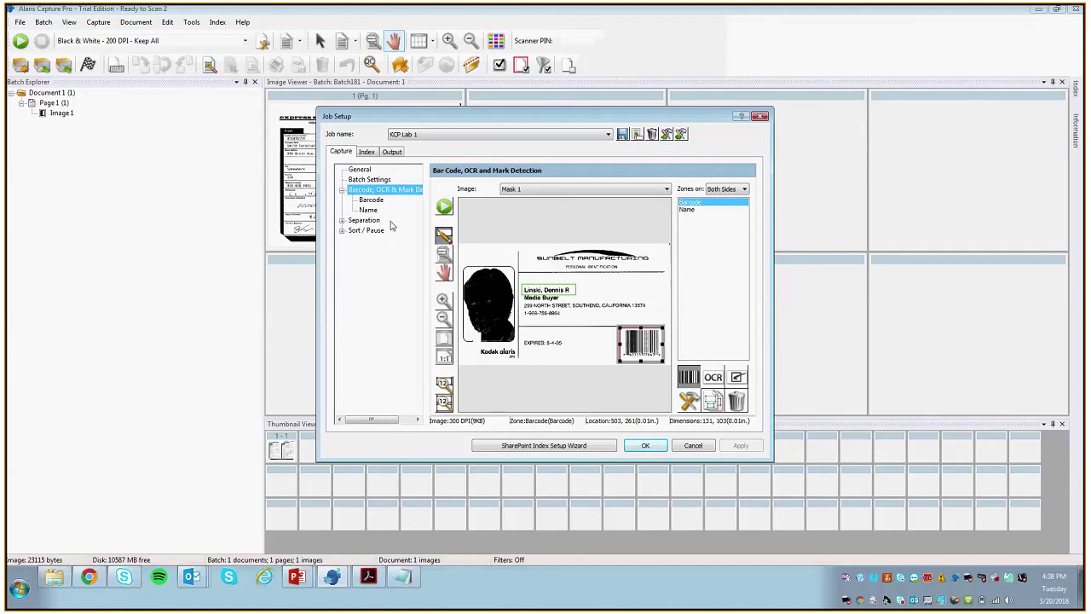
click(444, 209)
text(MAsk 2)
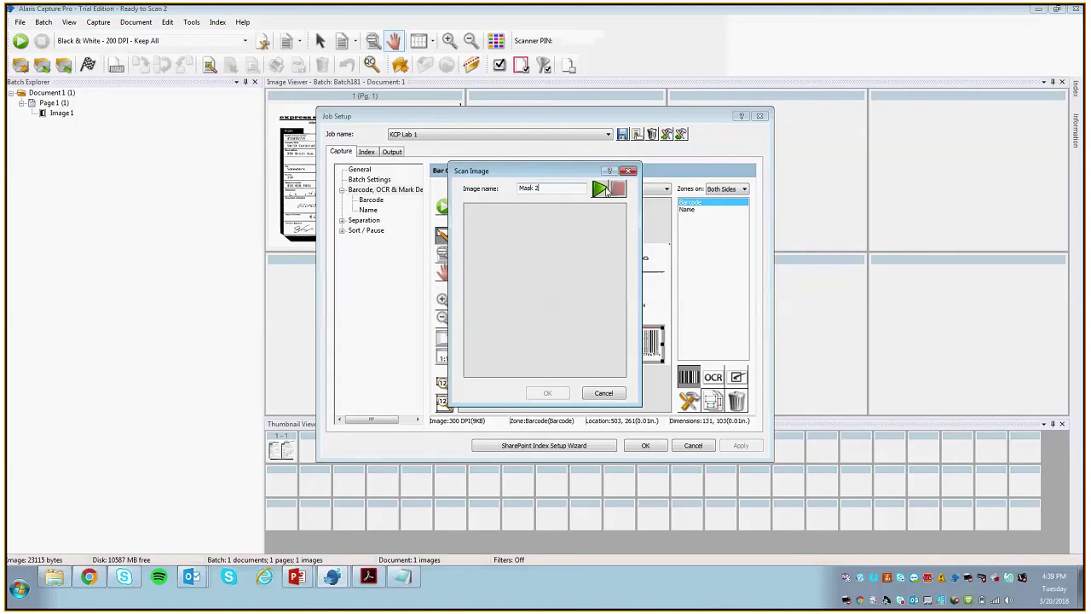
click(603, 189)
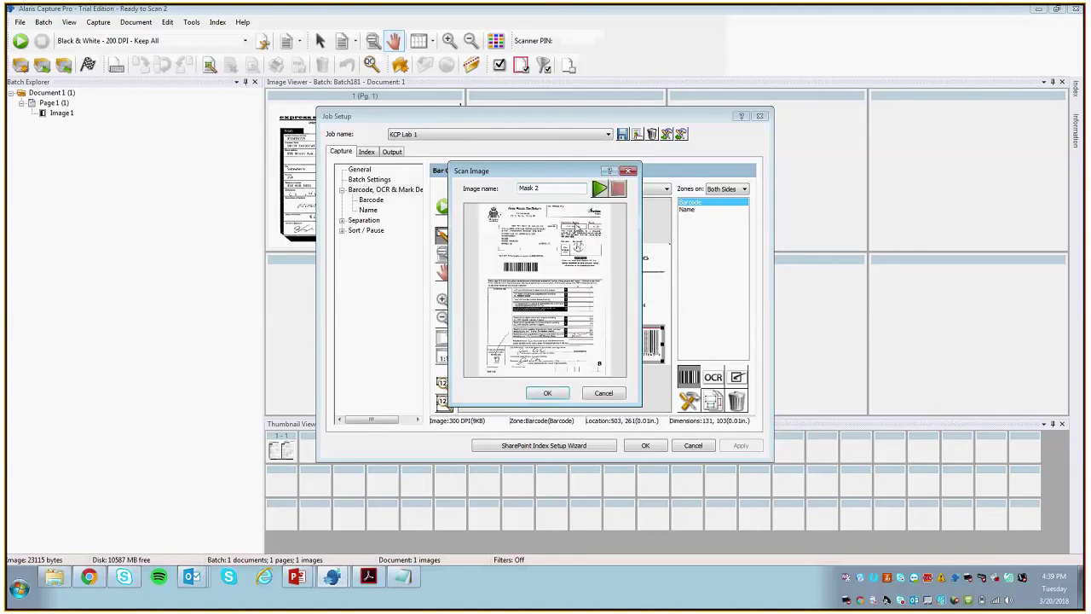
click(547, 392)
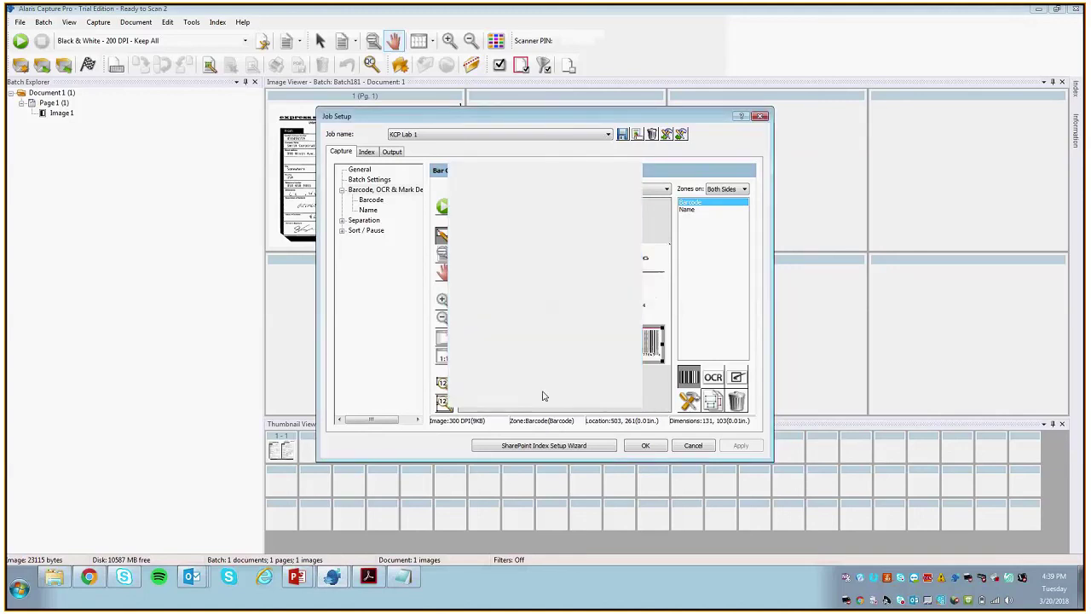
Step: Delete the mask's existing Barcode and Name zones
click(737, 401)
click(569, 319)
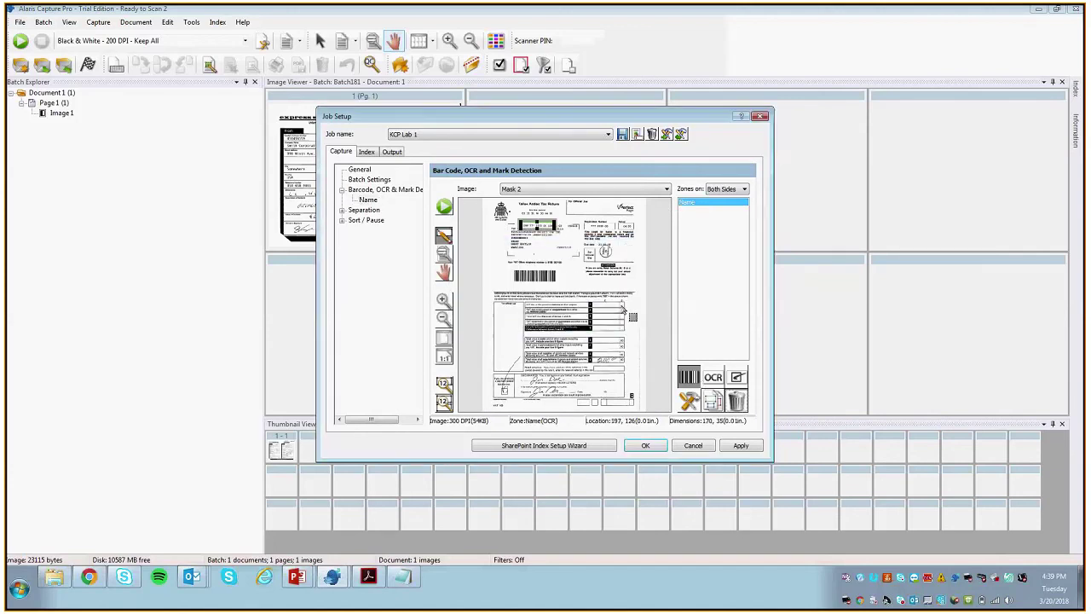
click(737, 401)
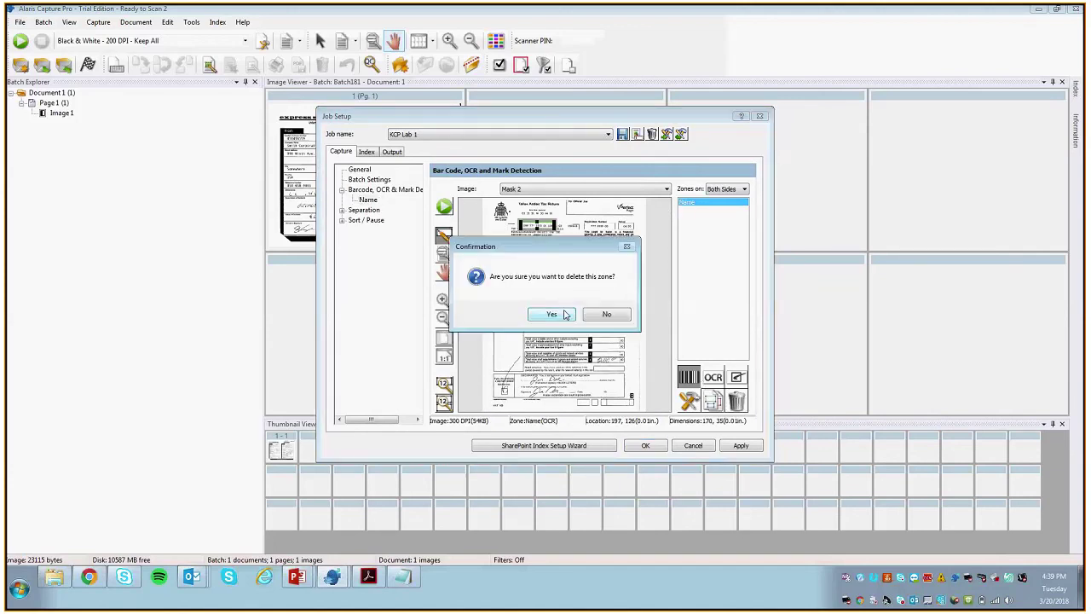
click(564, 314)
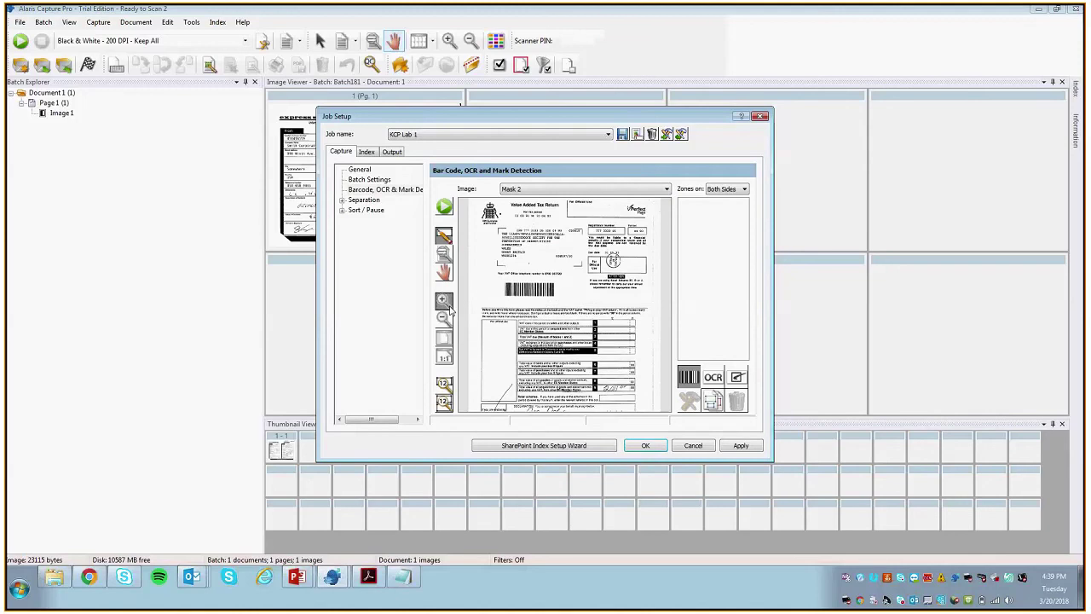
Step: Draw an OCR zone over the registration number and save it as Registration_Number
click(447, 305)
click(447, 305)
click(446, 305)
click(447, 305)
click(444, 271)
drag(598, 288, 521, 288)
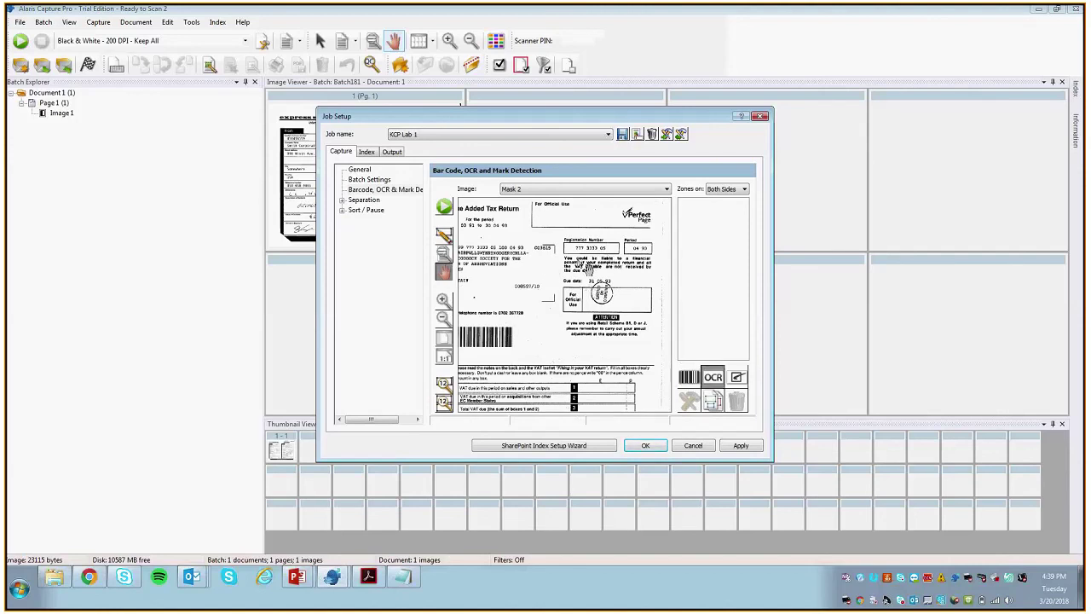
drag(578, 252, 611, 253)
click(443, 235)
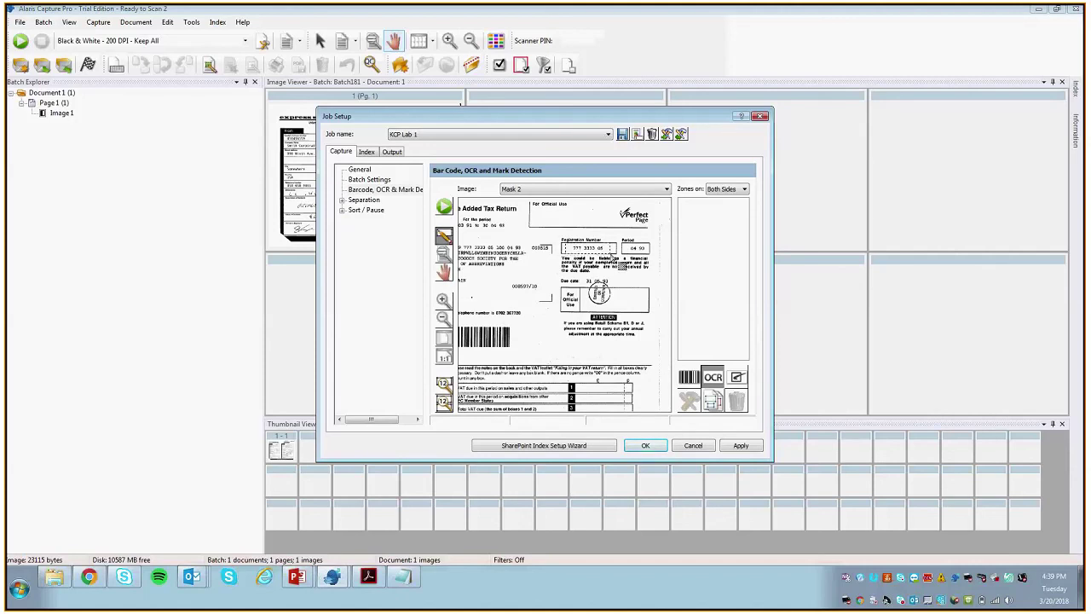
click(465, 189)
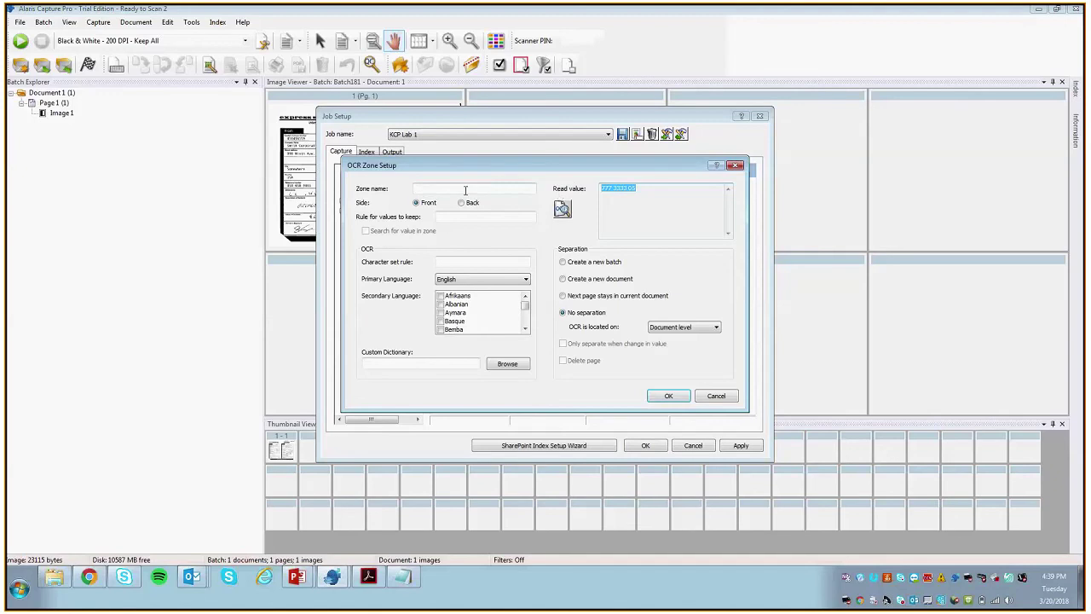
text(Regit)
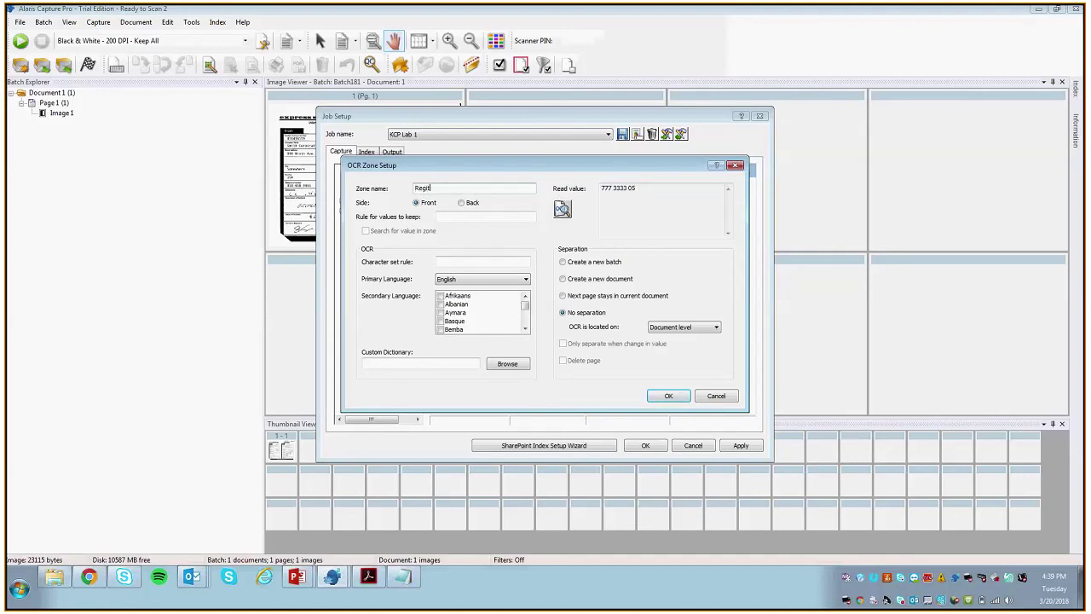
text(stration_Number)
click(669, 396)
mouse_move(300, 582)
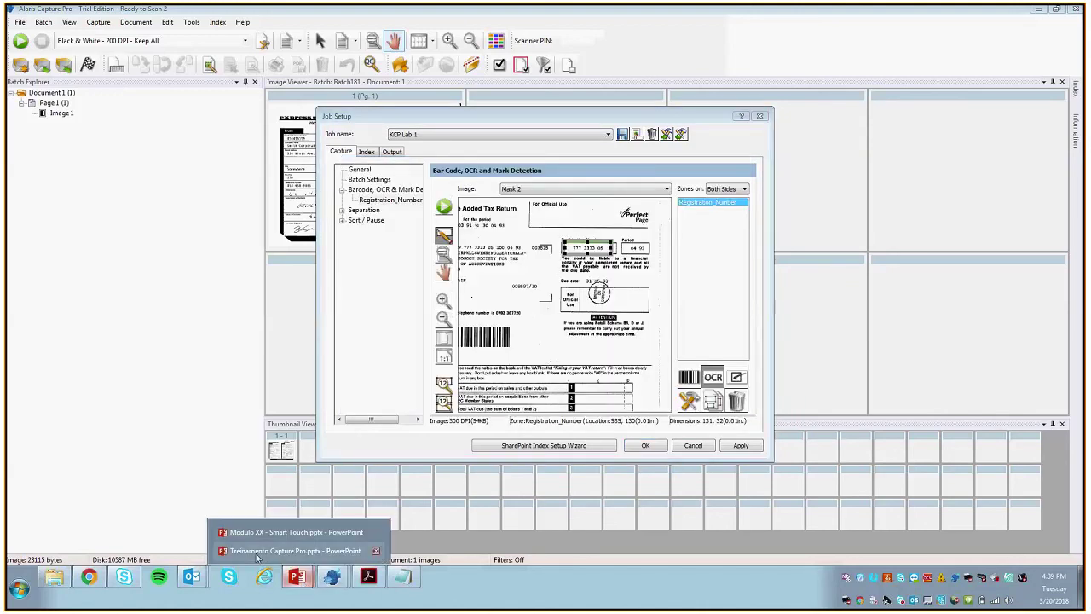
click(295, 550)
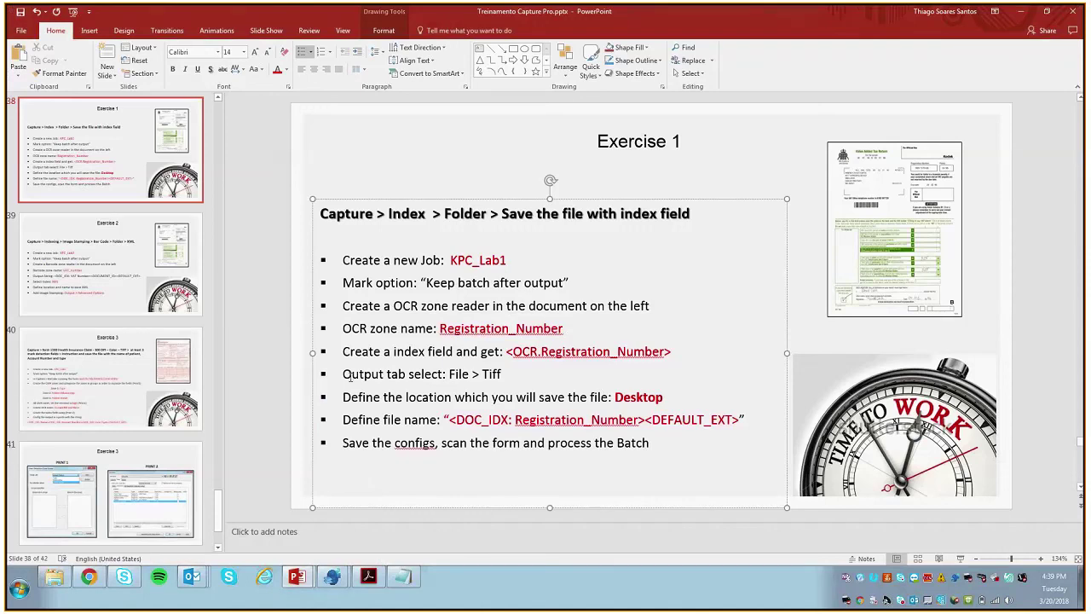
Step: Highlight the Output tab and File type instruction on the exercise slide
click(342, 373)
drag(342, 374, 407, 374)
click(424, 374)
double_click(458, 373)
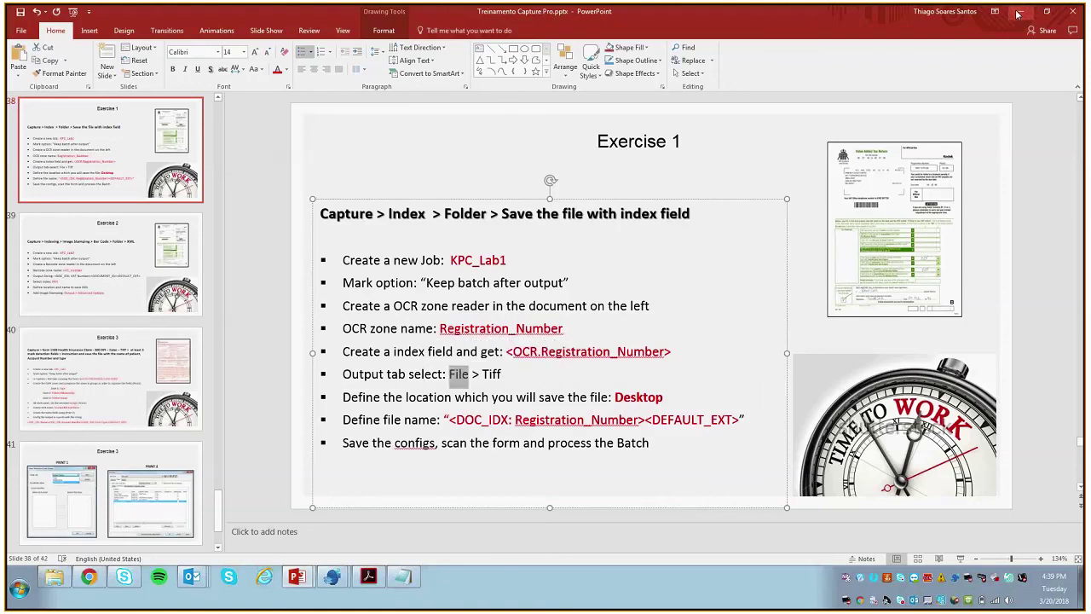
Step: Change the job's output file type from PDF to TIFF on the Output tab
click(1020, 11)
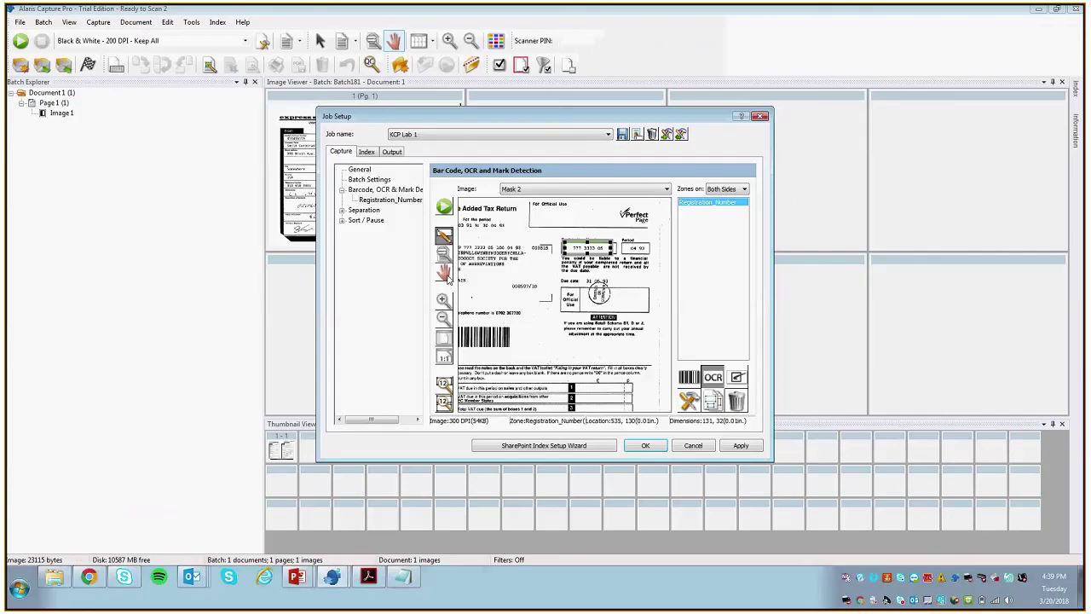
click(399, 151)
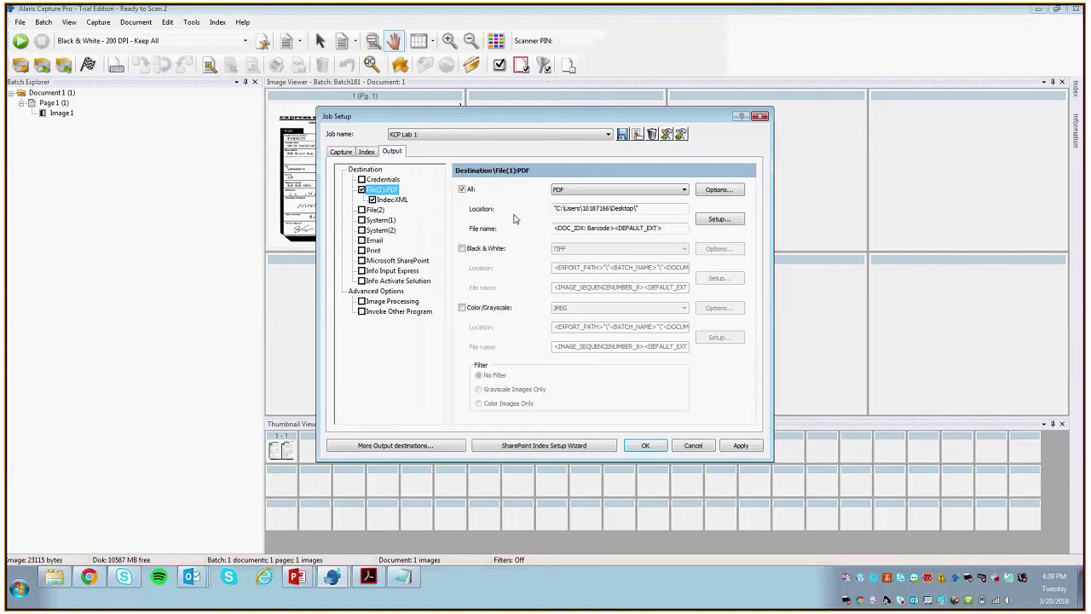
click(614, 189)
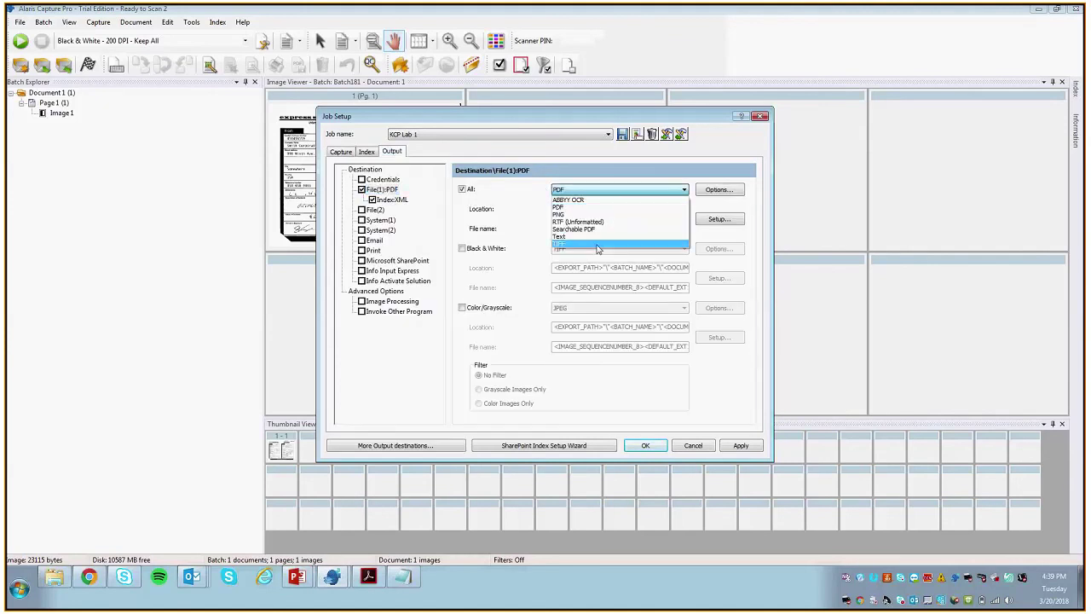
click(592, 246)
click(370, 578)
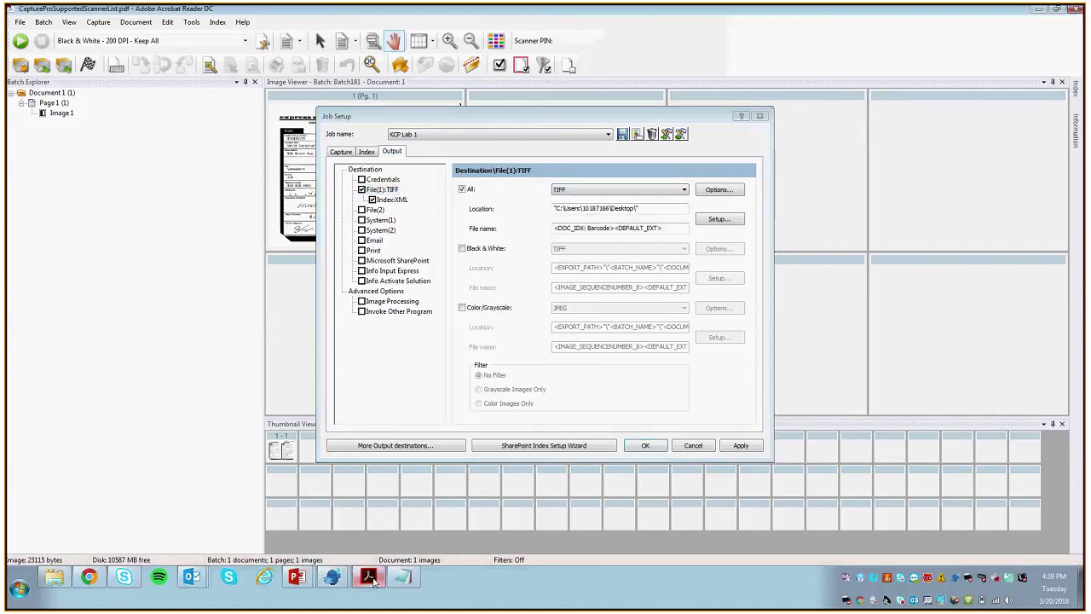
click(1062, 10)
Step: Highlight the slide's Desktop save-location instruction
mouse_move(296, 576)
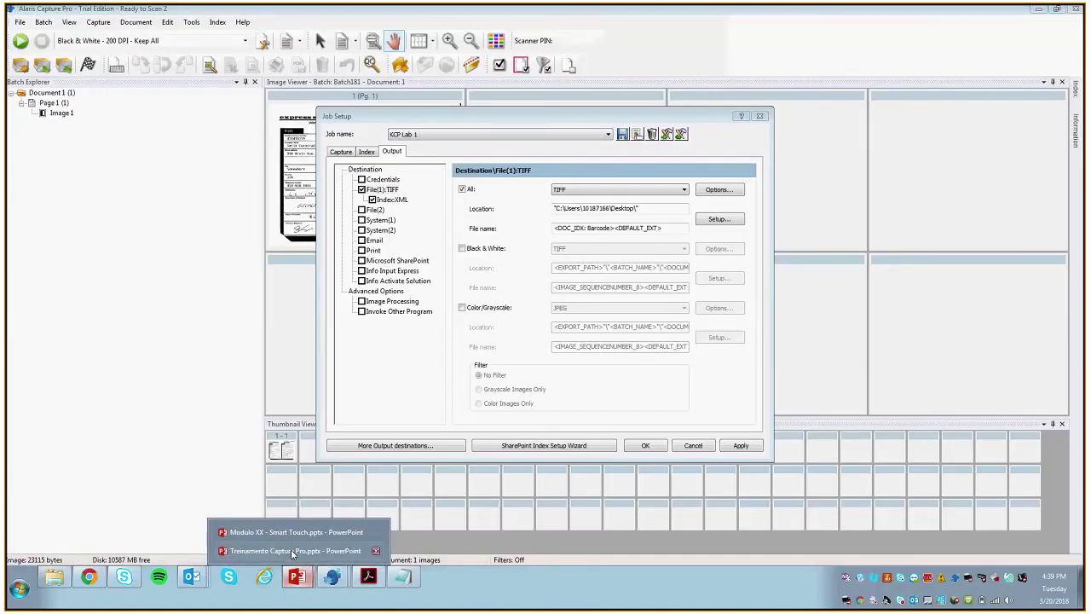
click(292, 551)
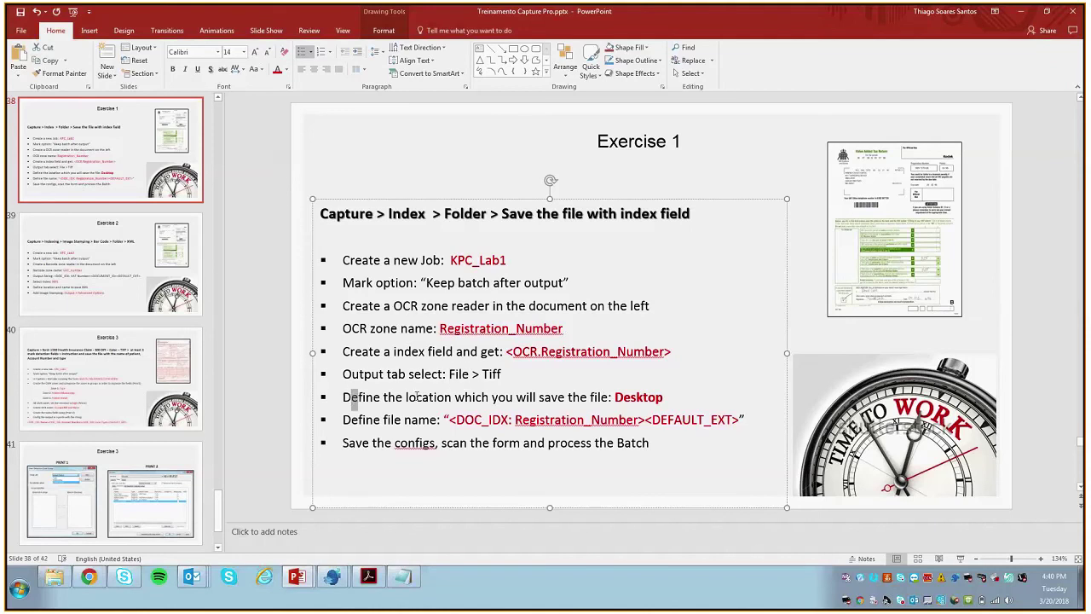
drag(344, 398, 495, 405)
drag(641, 375, 725, 376)
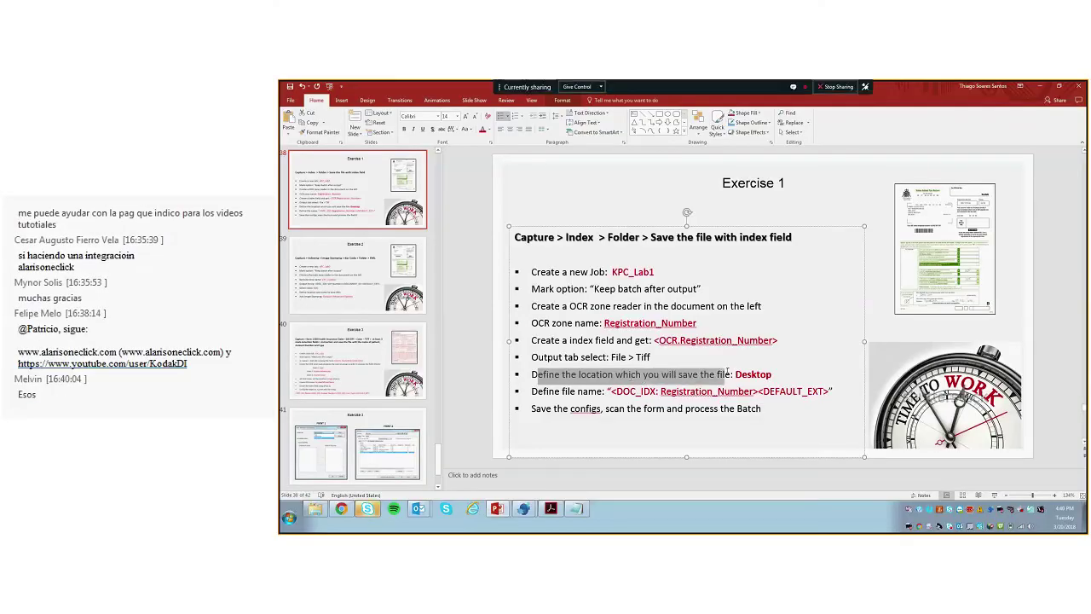
Step: Check the output Location Setup folder is the Desktop and confirm it
click(1039, 86)
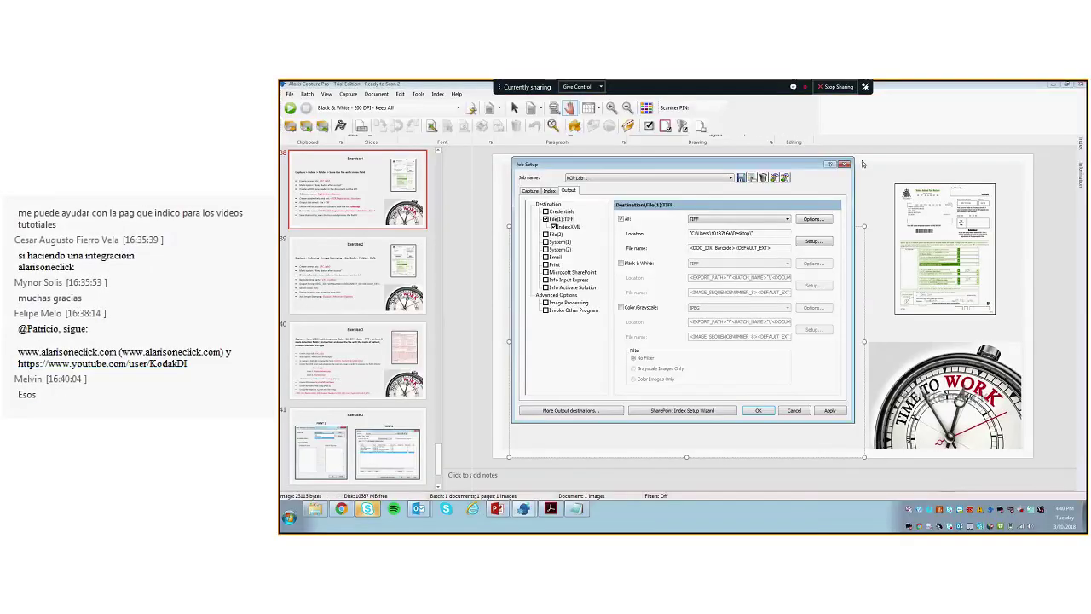
click(804, 247)
click(701, 268)
click(706, 355)
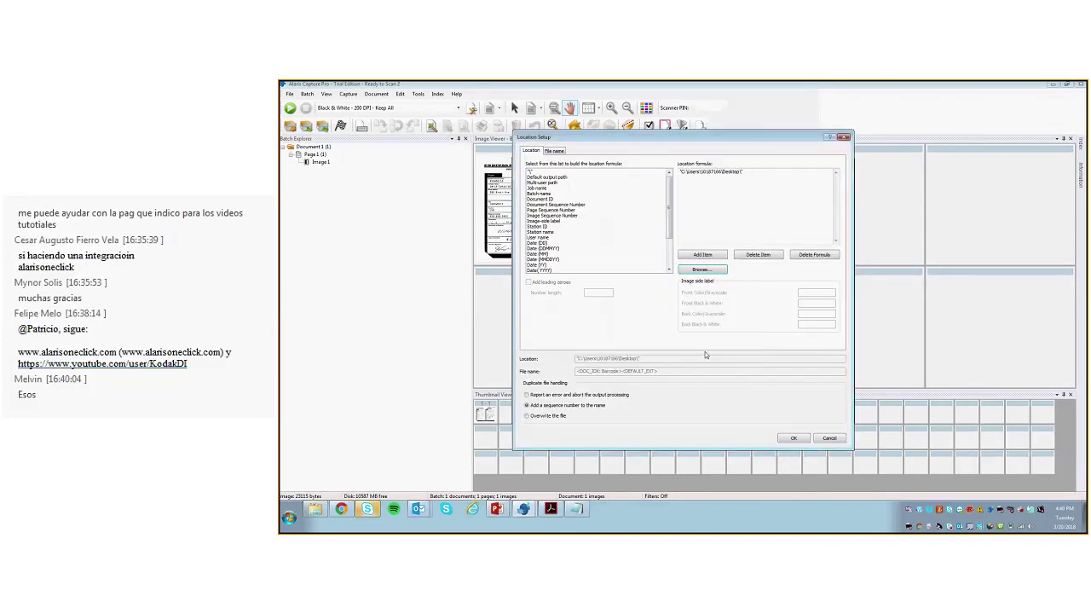
click(784, 439)
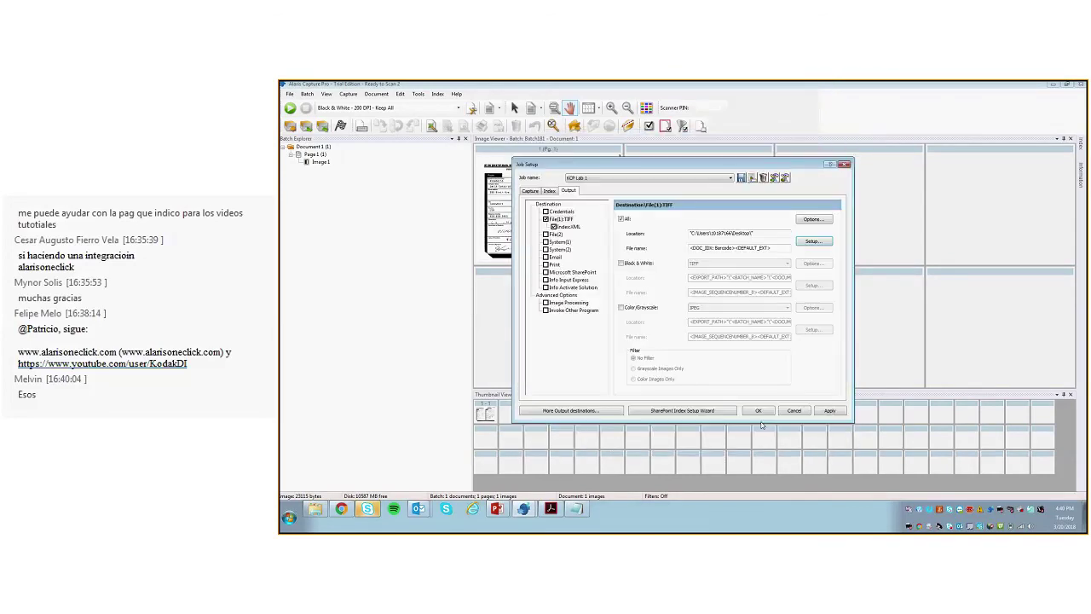
mouse_move(497, 510)
click(494, 489)
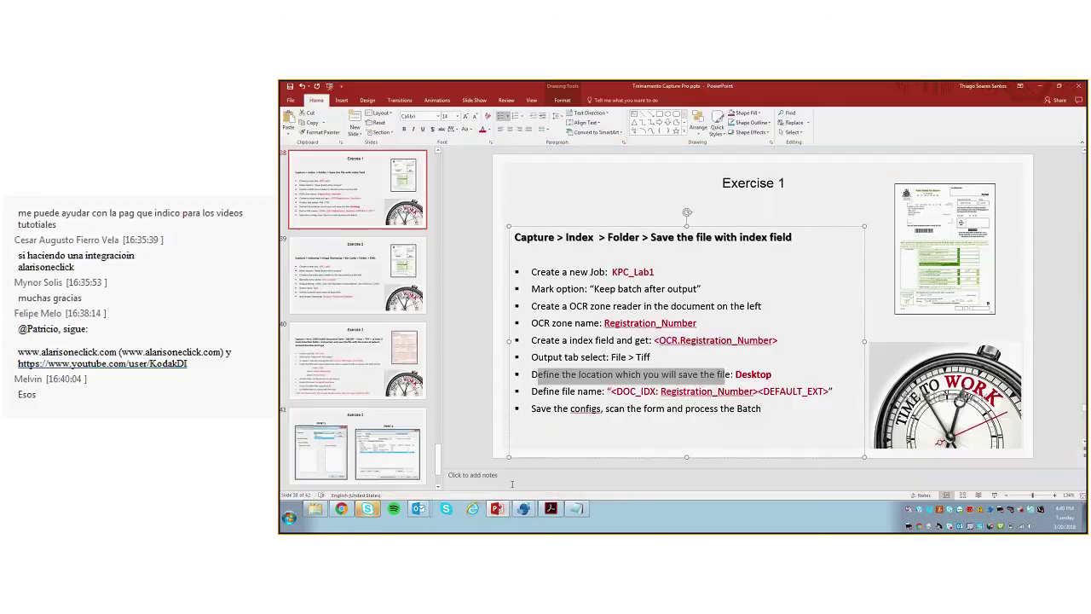
Step: Highlight the slide's file name formula <DOC_IDX: Registration_Number><DEFAULT_EXT>, then minimize the slides
click(560, 391)
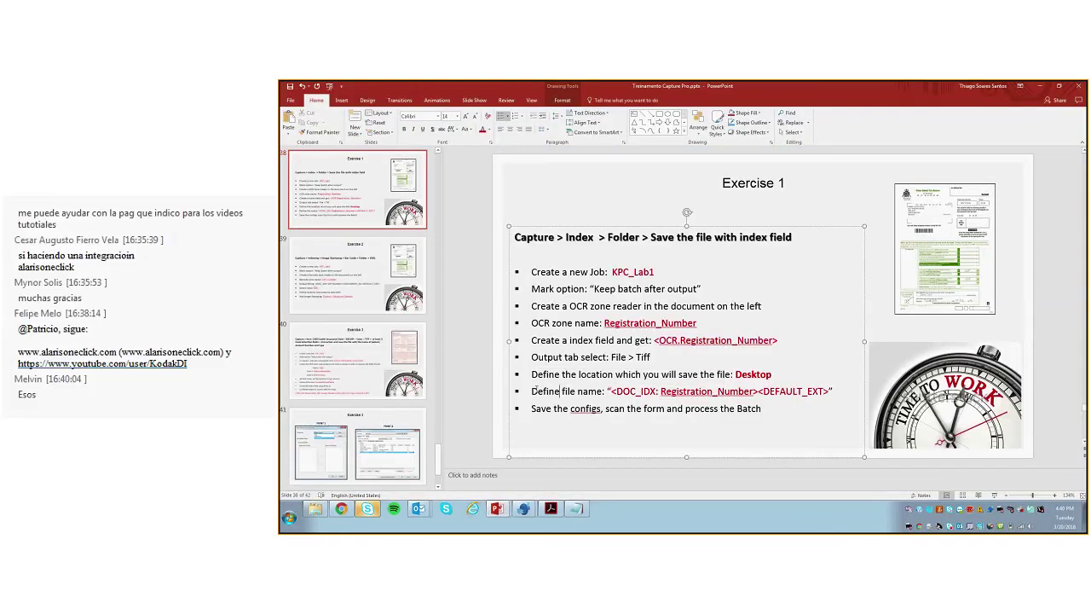
drag(603, 391, 760, 392)
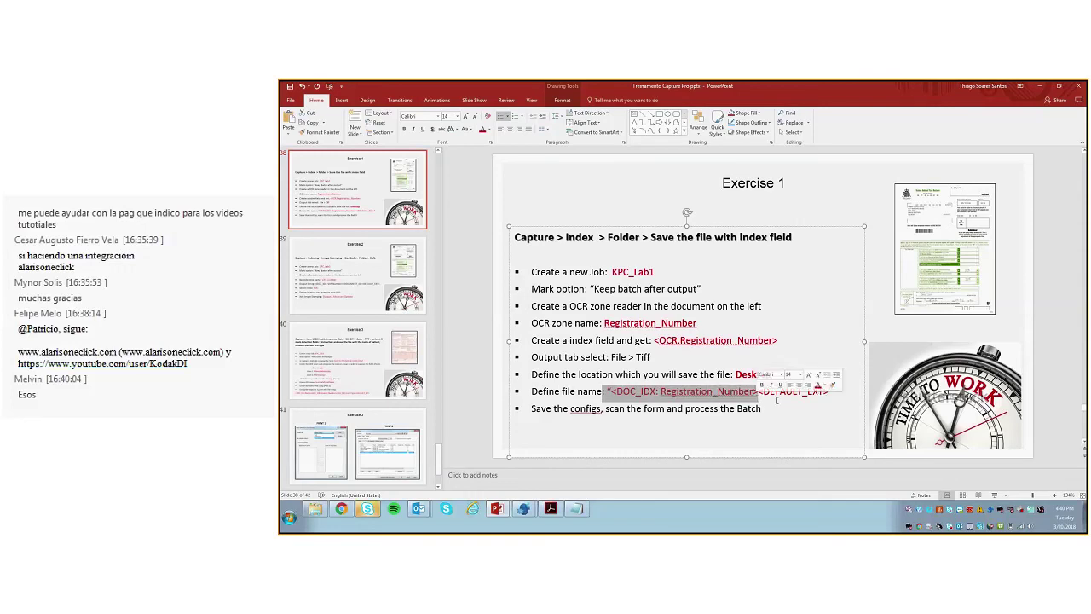
click(771, 392)
double_click(771, 392)
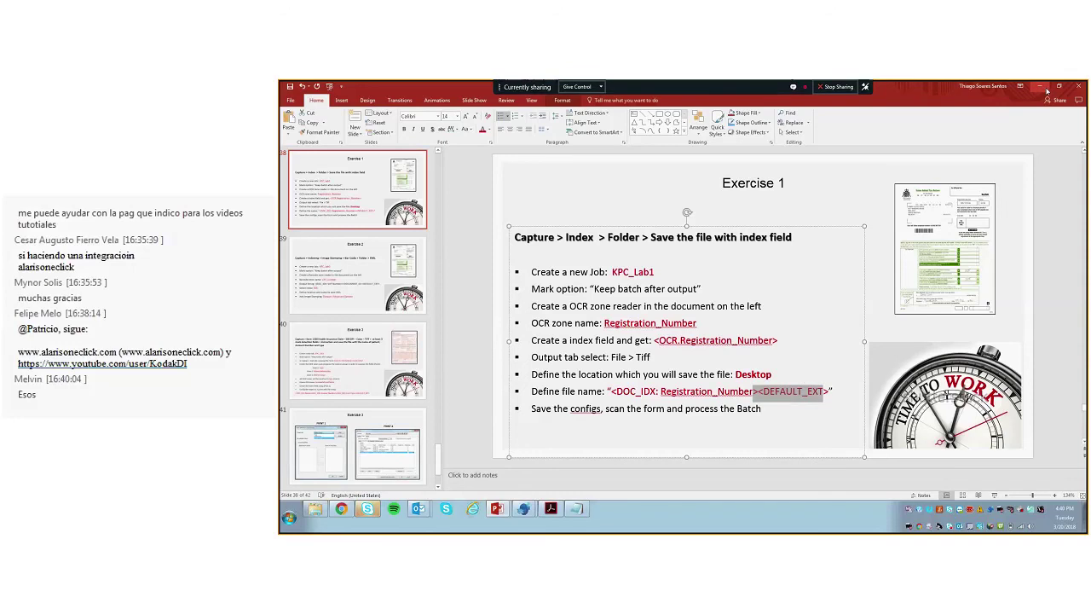
click(1042, 87)
Step: Replace the output file name formula with DOC_IDX: Barcode
click(813, 242)
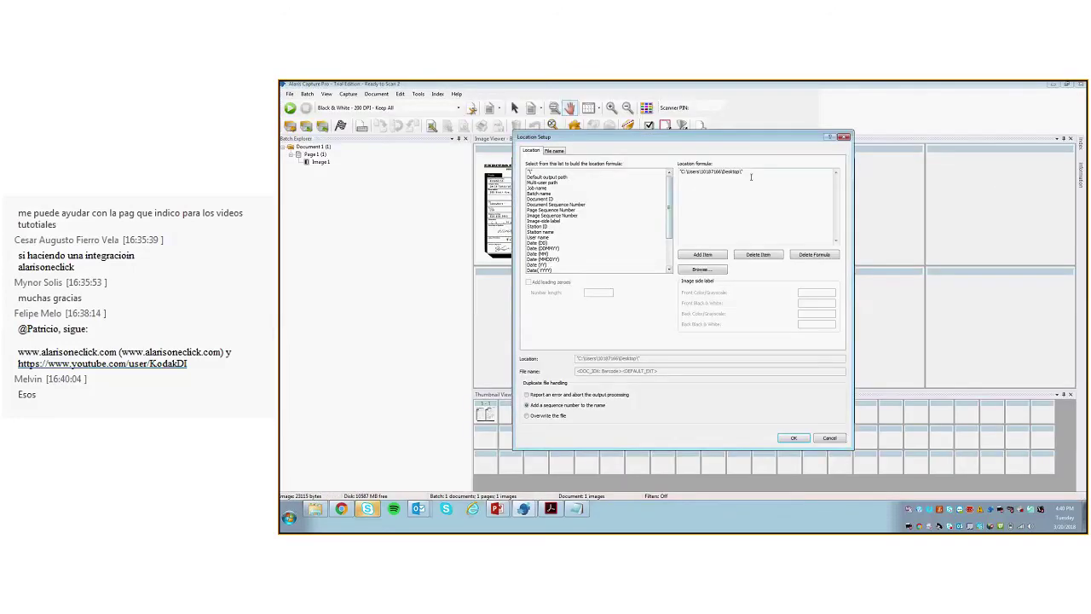
key(Delete)
scroll(597, 222, down, 3)
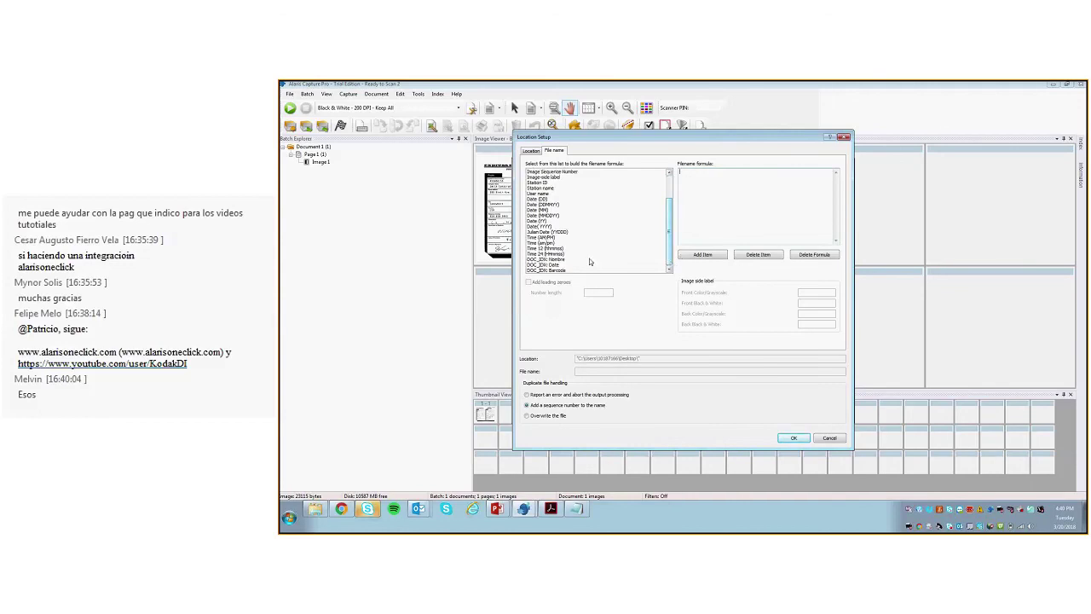
double_click(583, 270)
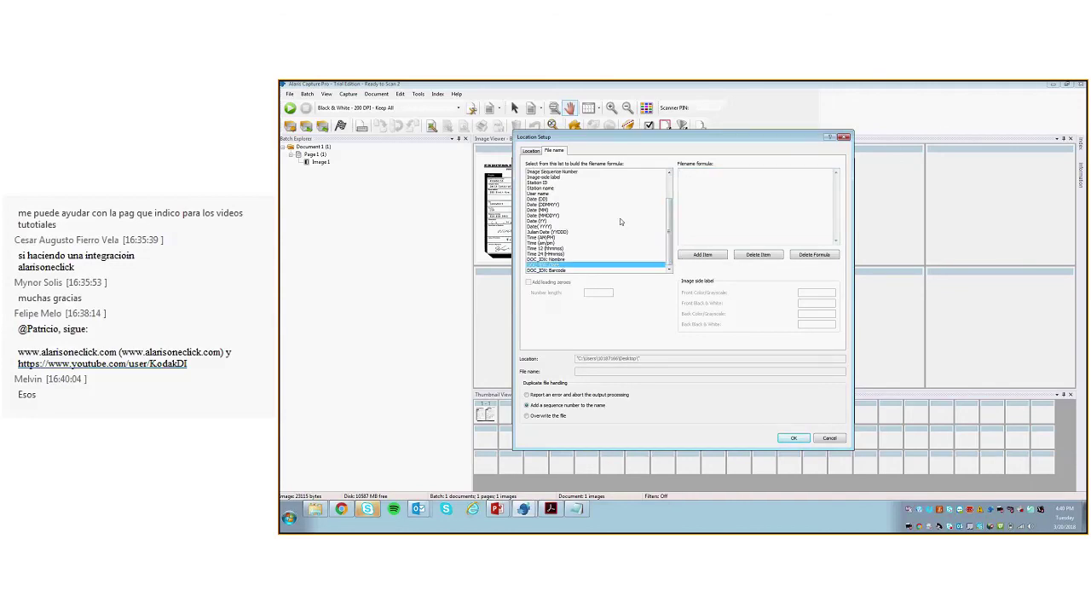
key(Return)
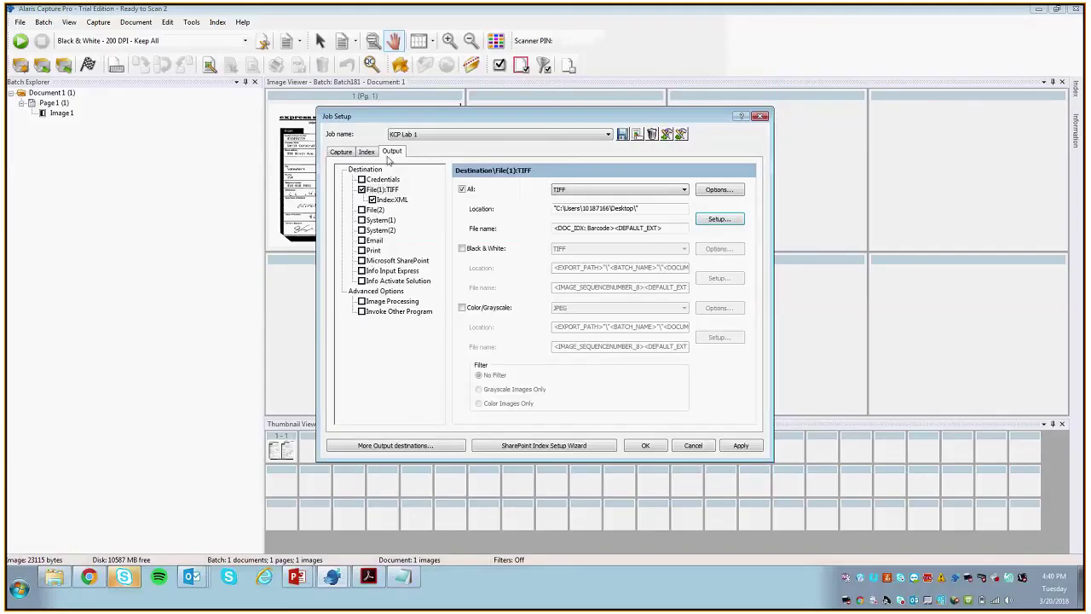
Step: Delete the Date, Barcode and Nombre document index fields
click(367, 152)
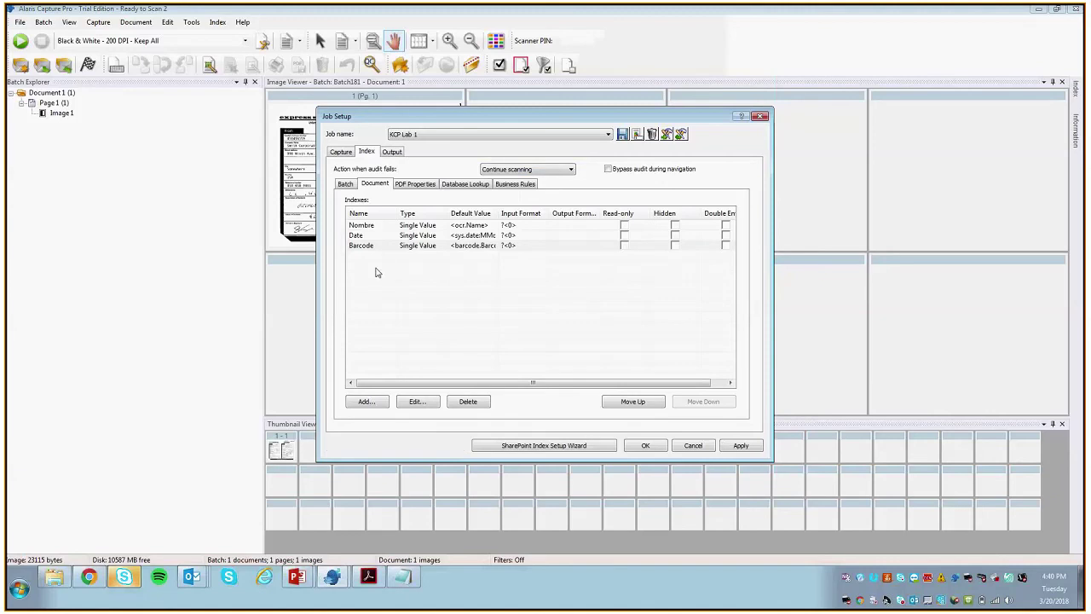
click(376, 236)
click(417, 400)
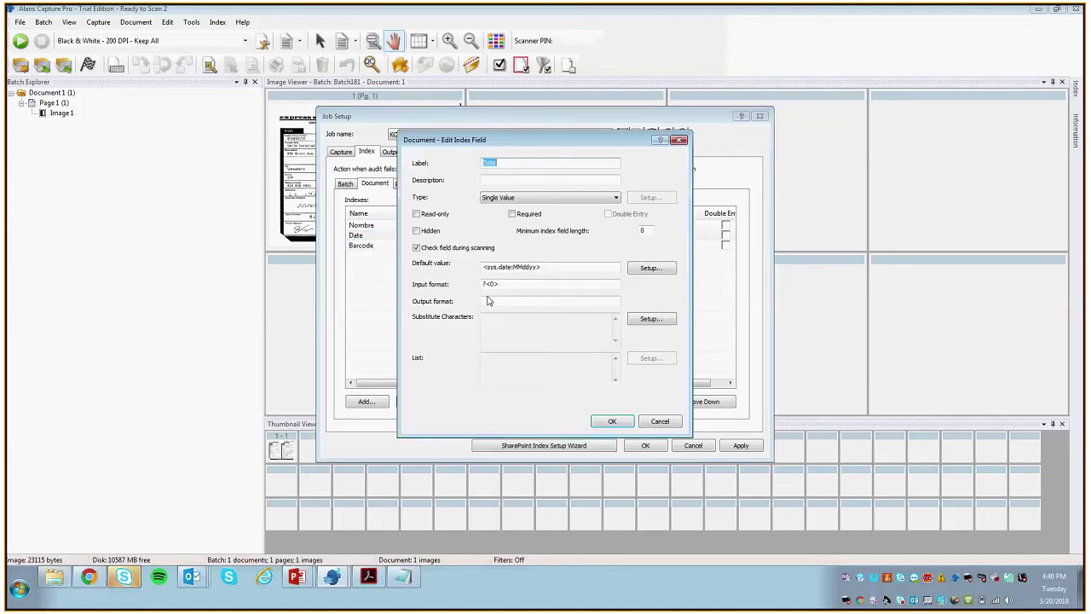
click(621, 419)
click(465, 406)
click(542, 312)
click(473, 402)
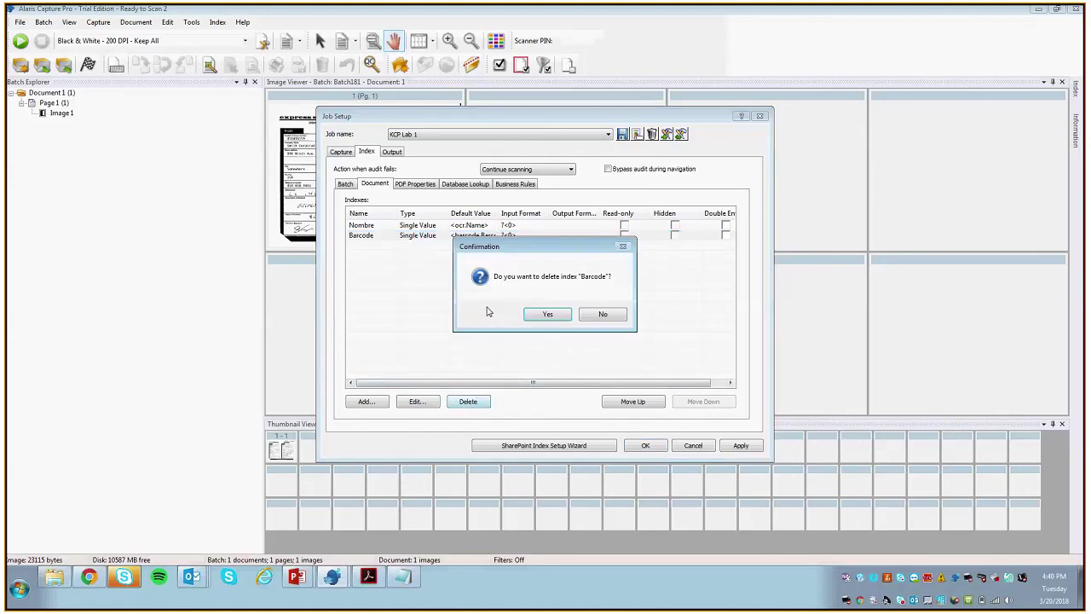
click(547, 313)
click(467, 402)
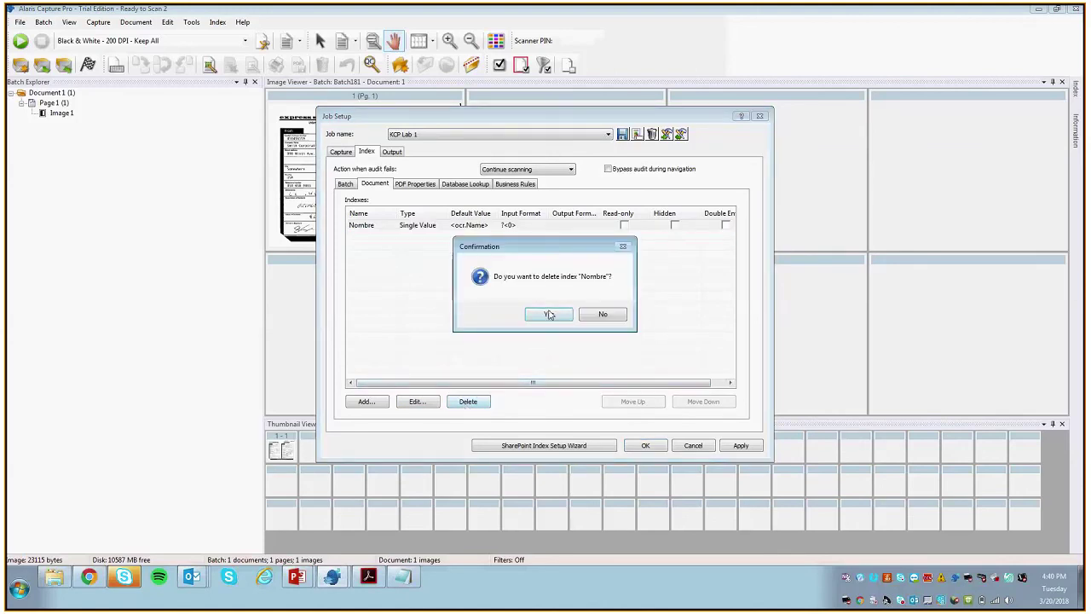
click(549, 314)
Step: Add a 'Registration Number' index field defaulting to OCR:Registration_Number and apply the settings
click(365, 401)
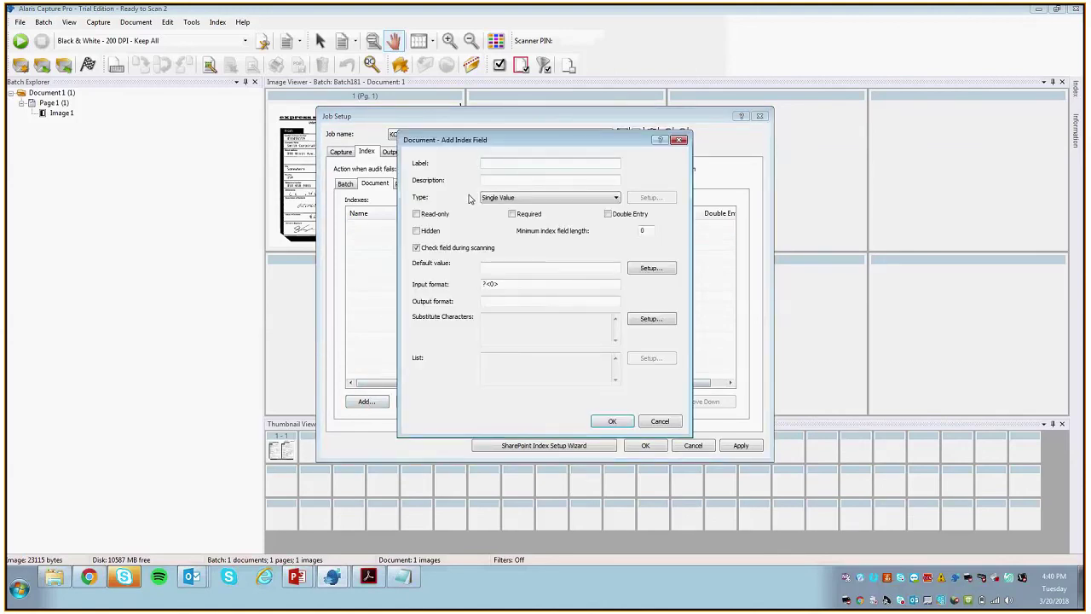
text(Registration Number)
click(584, 271)
click(651, 268)
scroll(471, 343, down, 5)
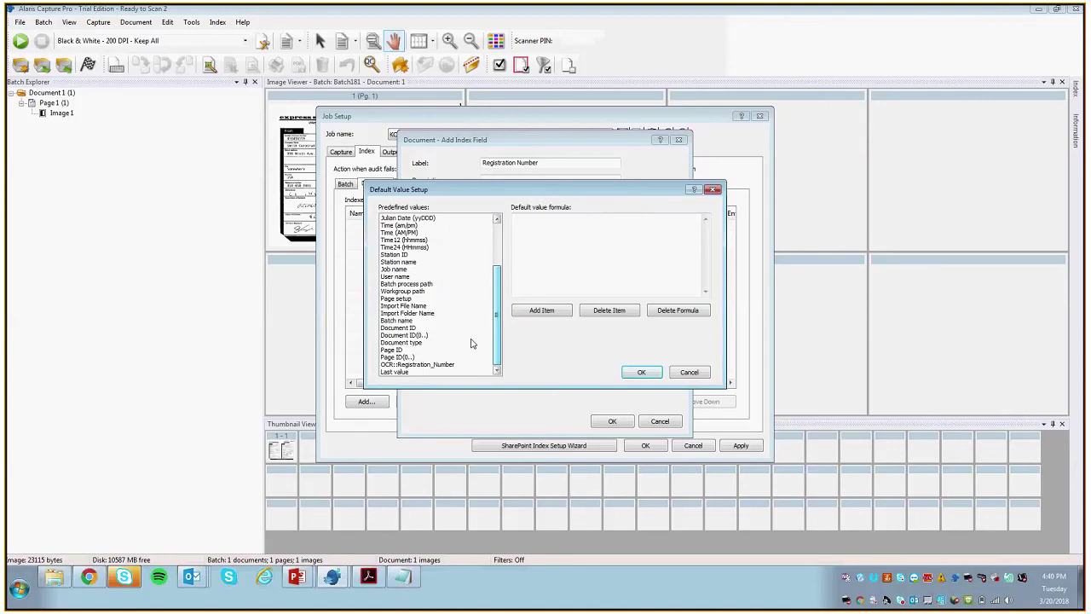
double_click(417, 364)
click(641, 372)
click(614, 418)
click(433, 229)
click(738, 446)
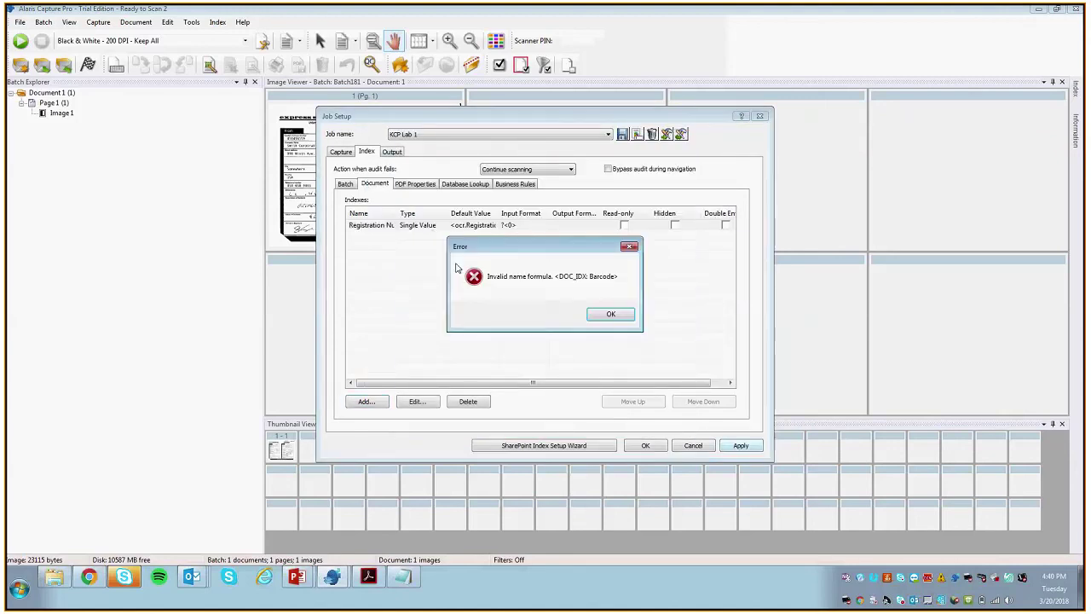
Step: Dismiss the invalid-name error and set the file name to <DOC_IDX: Registration Number><DEFAULT_EXT>
click(614, 311)
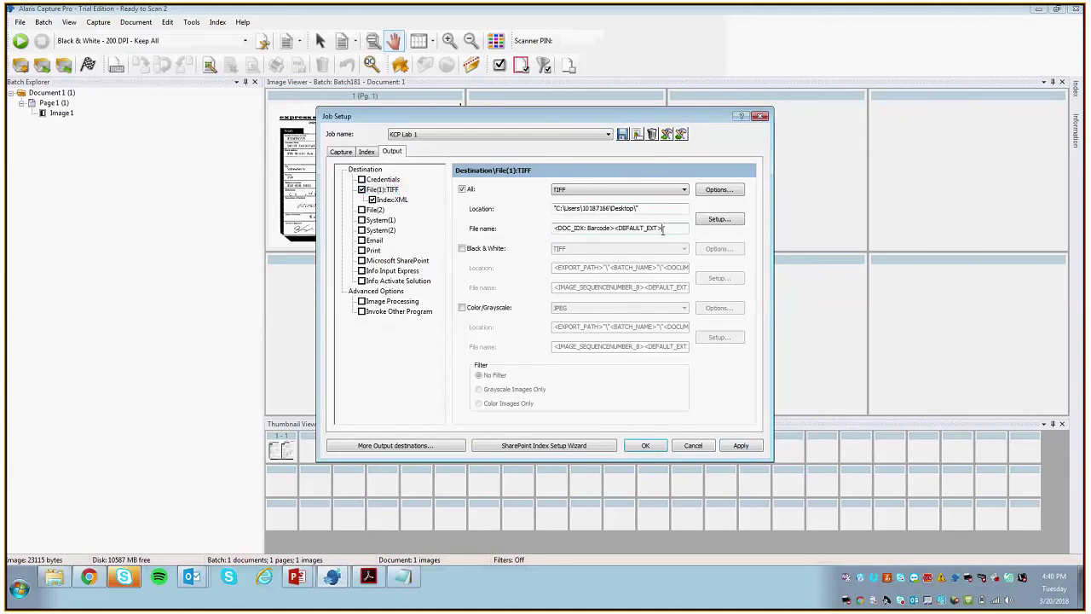
click(718, 219)
click(372, 97)
drag(649, 127, 514, 158)
key(Delete)
scroll(513, 159, down, 2)
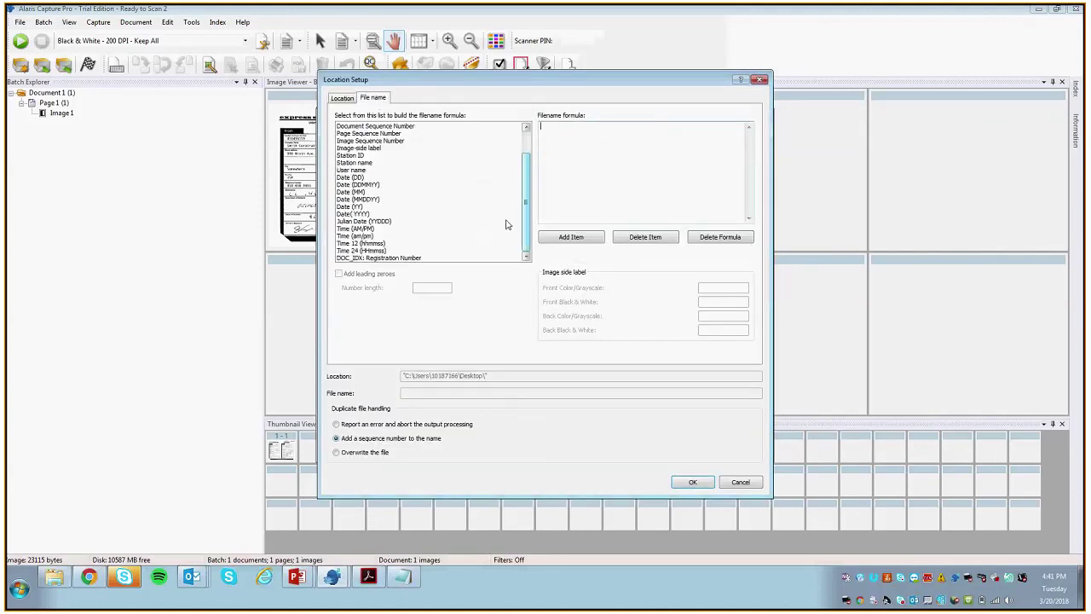
double_click(409, 258)
scroll(413, 141, up, 2)
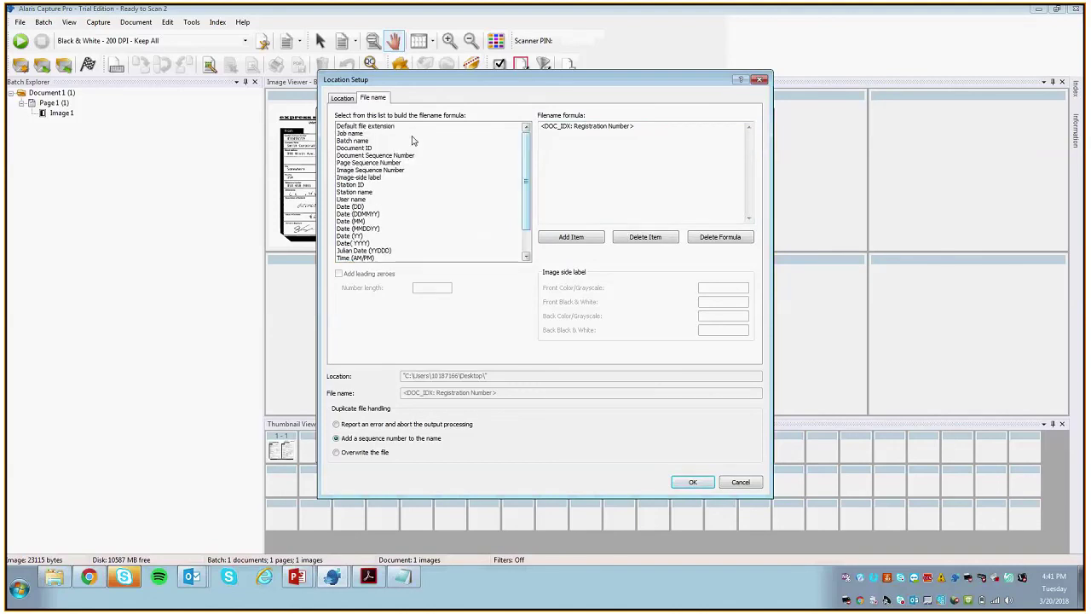
click(379, 127)
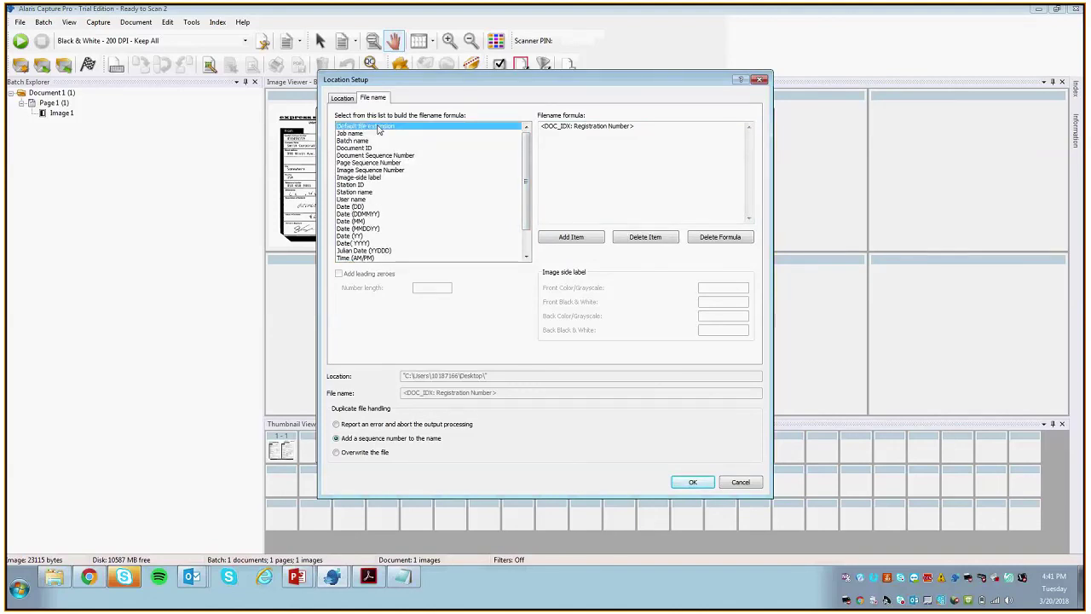
click(570, 236)
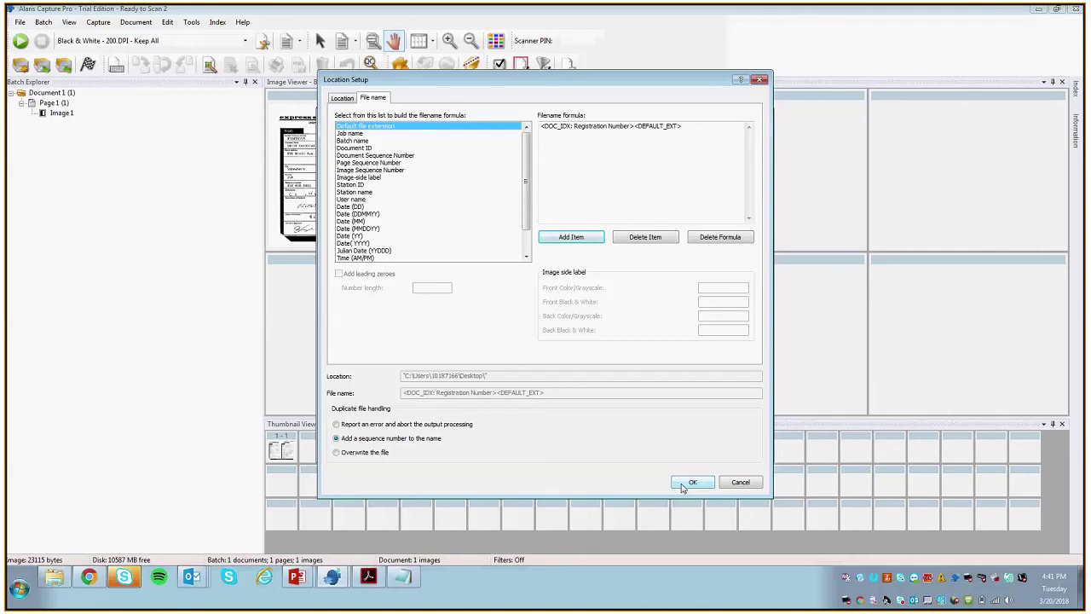
click(296, 577)
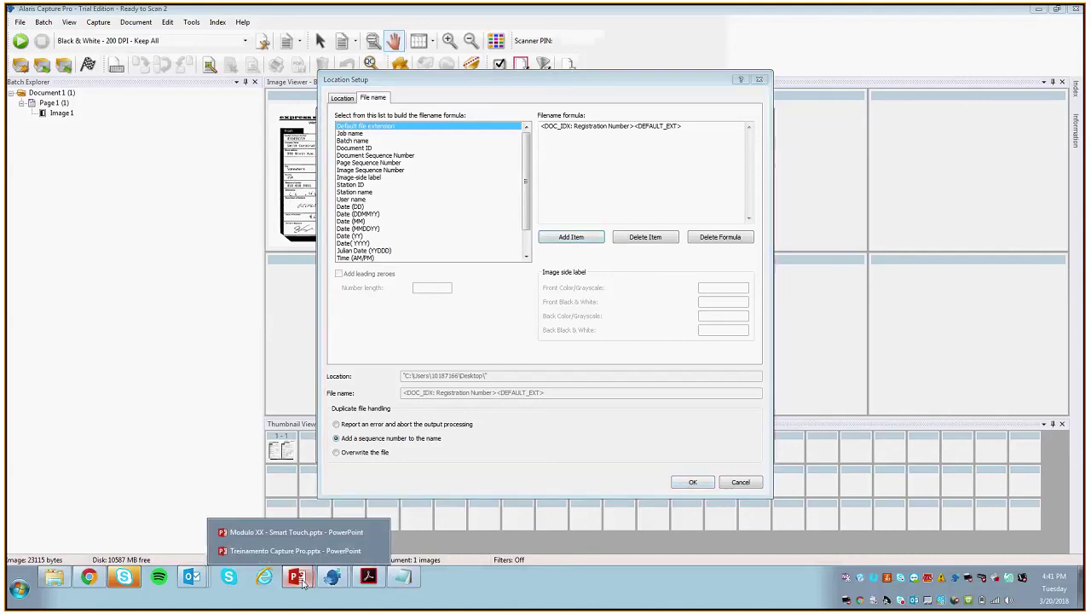
Step: Highlight the slide's final step: save the configs, scan the form and process the batch
click(290, 553)
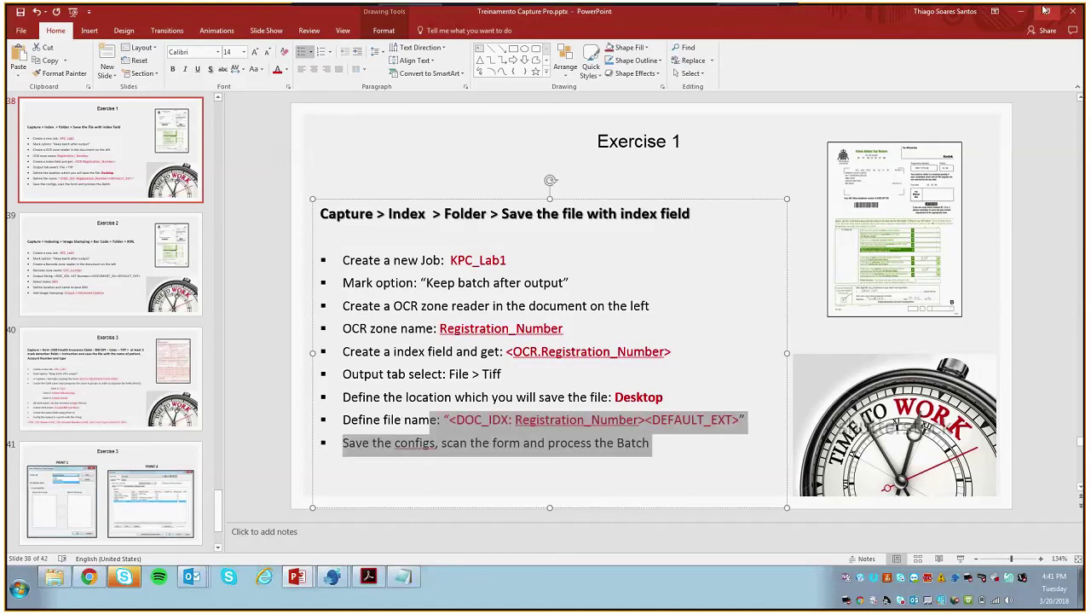
click(652, 443)
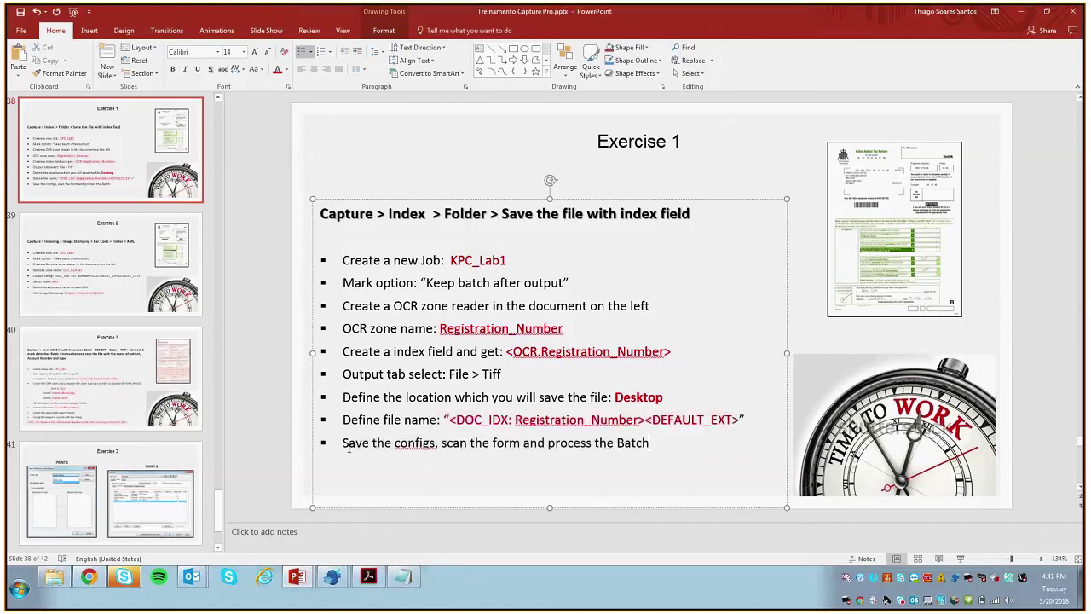
drag(356, 445, 492, 444)
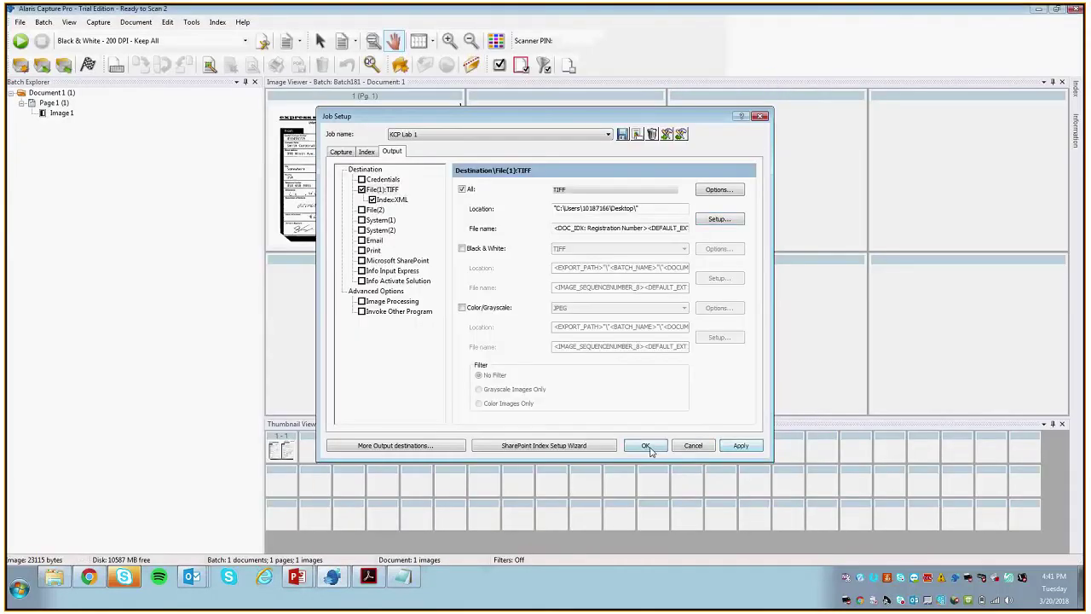
Step: Save and close the Job Setup settings with OK
click(646, 446)
click(124, 577)
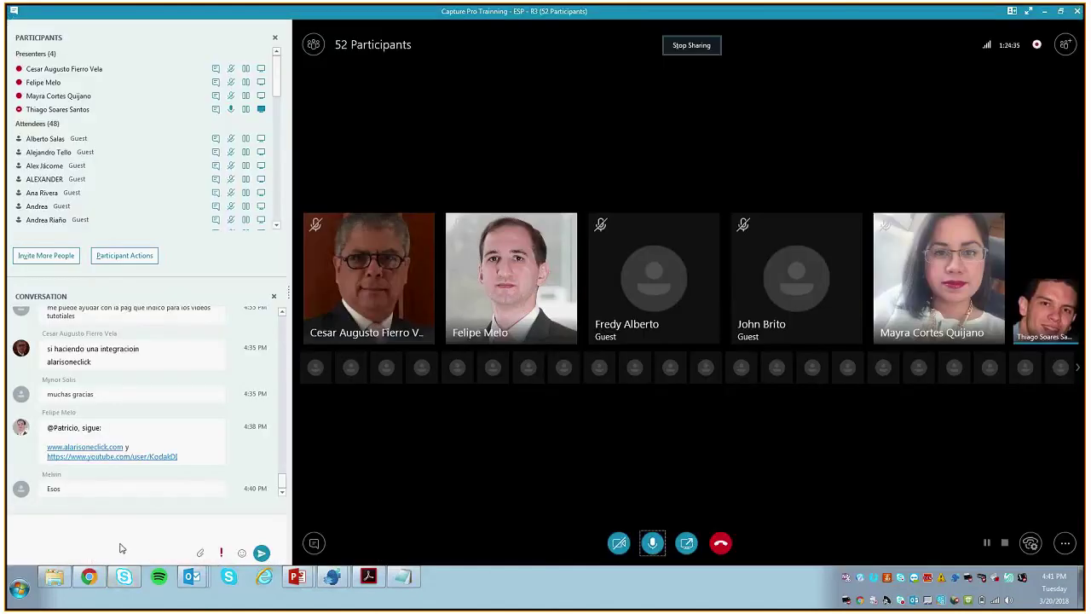
key(alt+Tab)
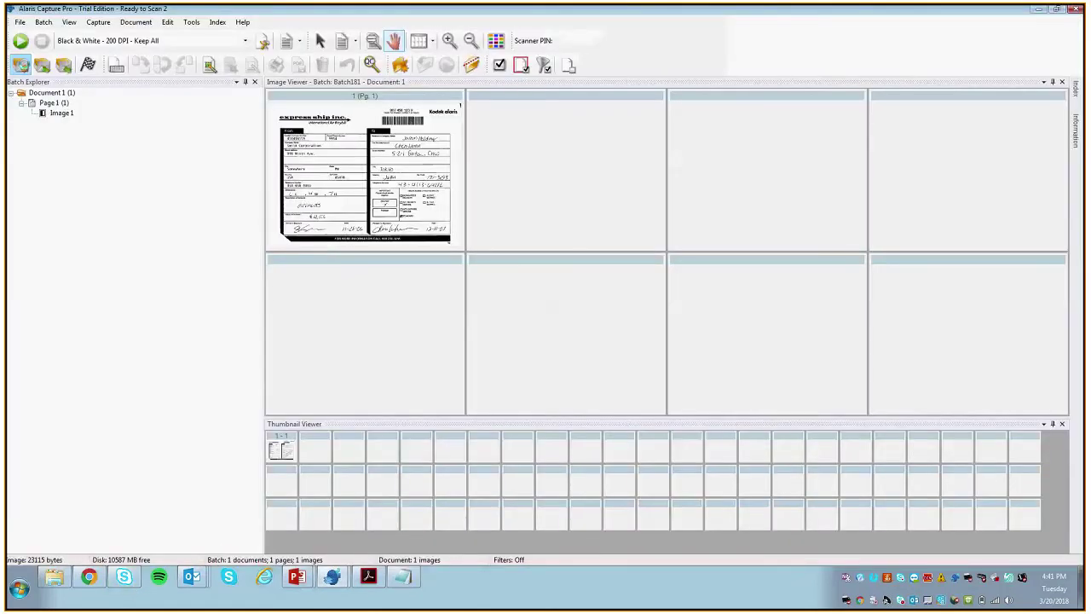
Step: Create a new batch using the KCP Lab 1 job
click(21, 65)
click(592, 263)
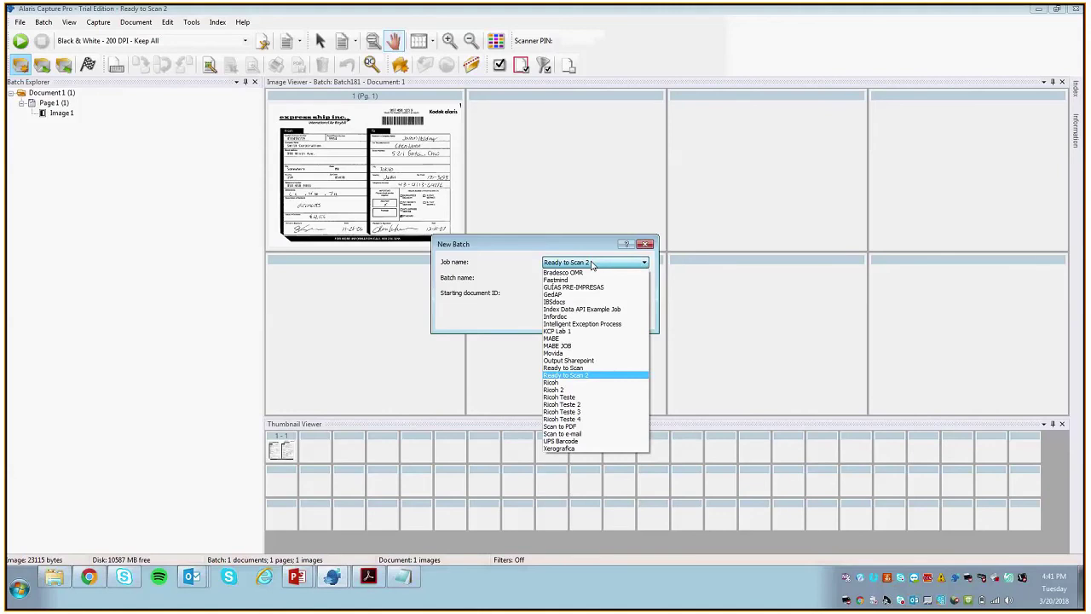
click(564, 332)
click(583, 321)
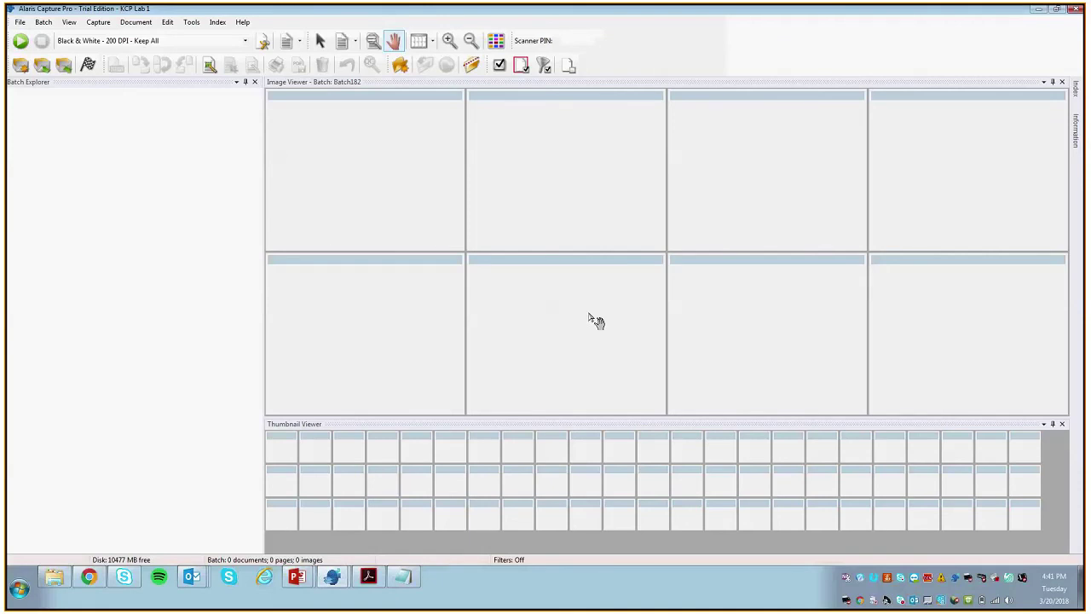
Step: Scan the form with the Color - 150 DPI - Keep All profile
click(232, 41)
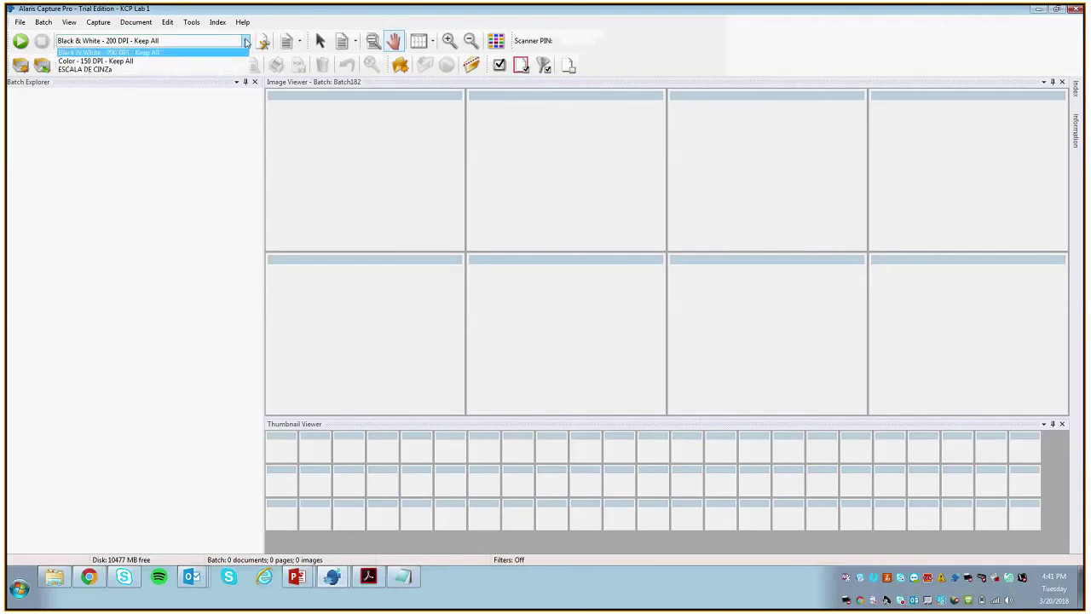
click(202, 63)
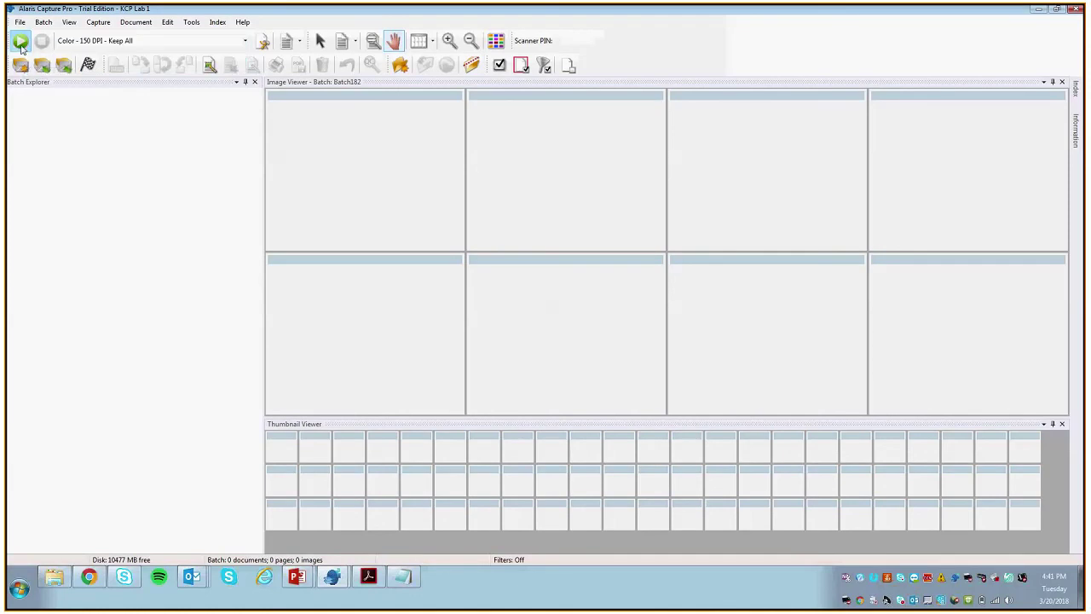
key(F2)
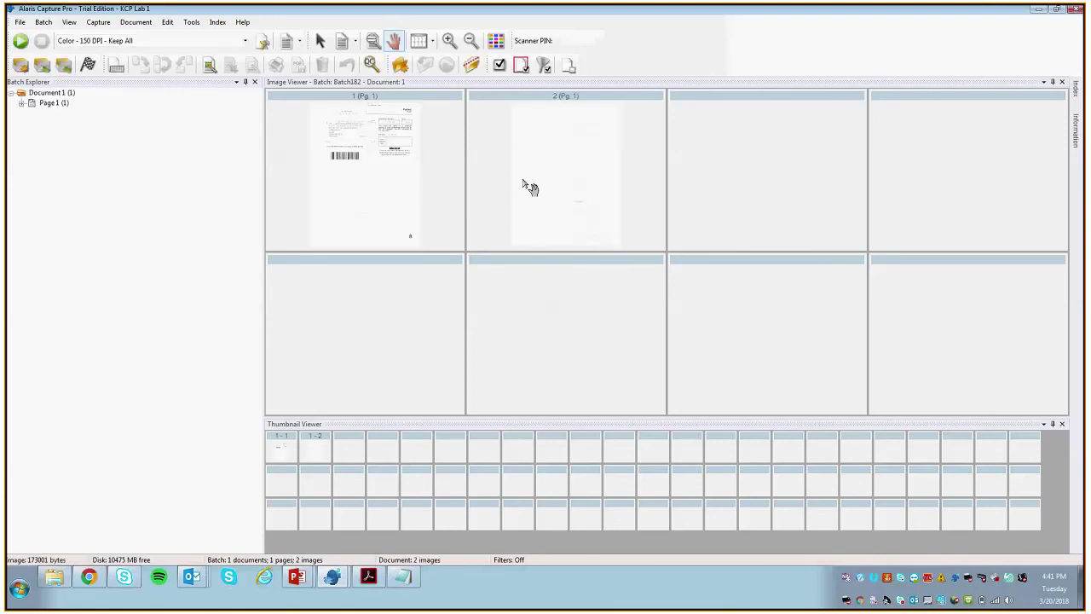
Step: Delete the blank second image and switch to indexing the scanned document
click(518, 177)
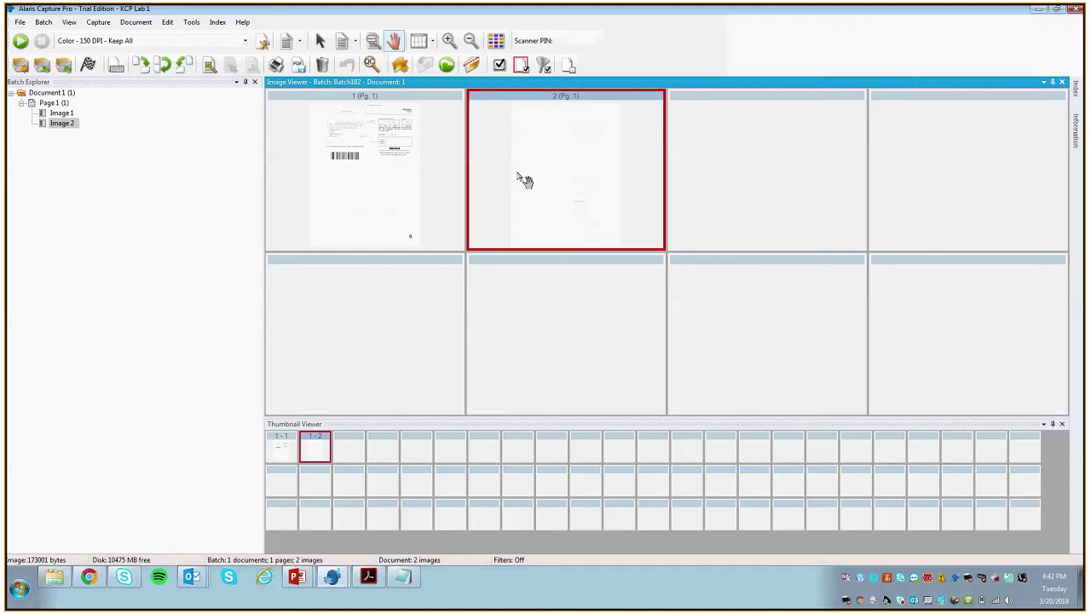
right_click(579, 149)
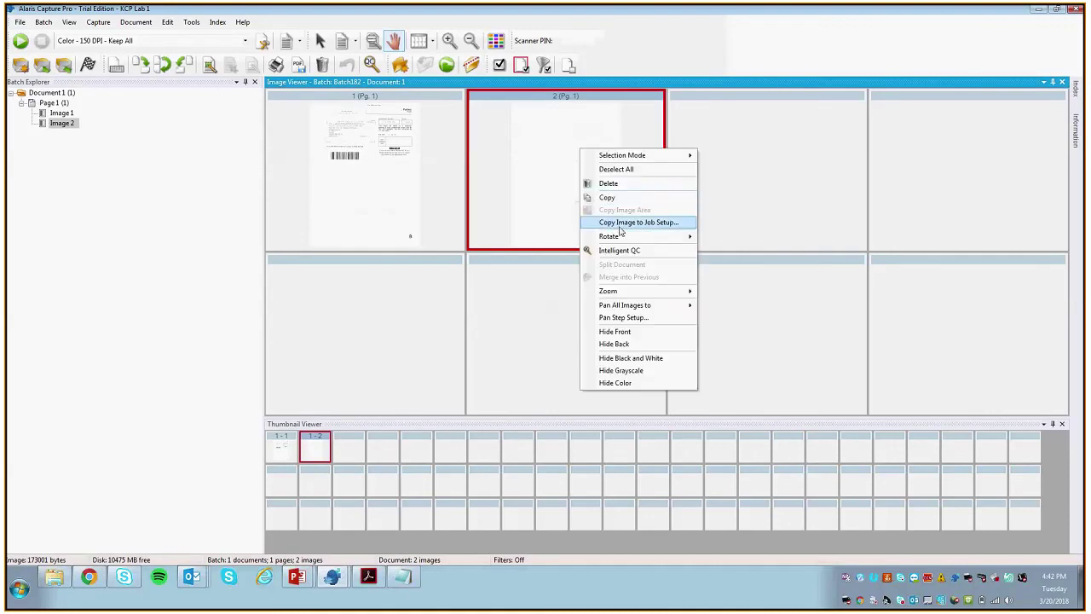
click(608, 183)
click(576, 316)
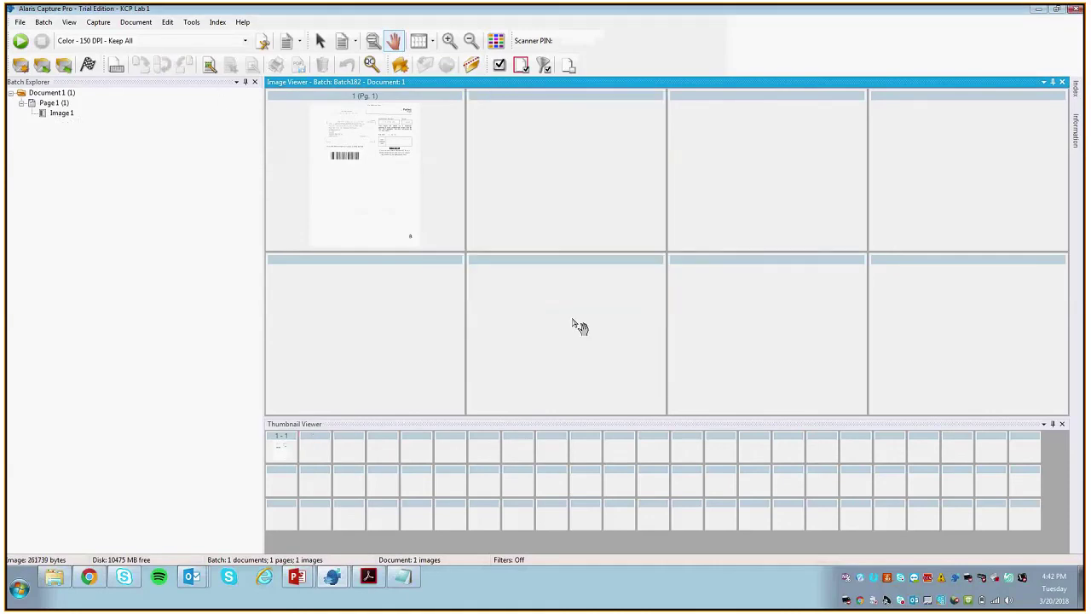
click(217, 22)
click(256, 31)
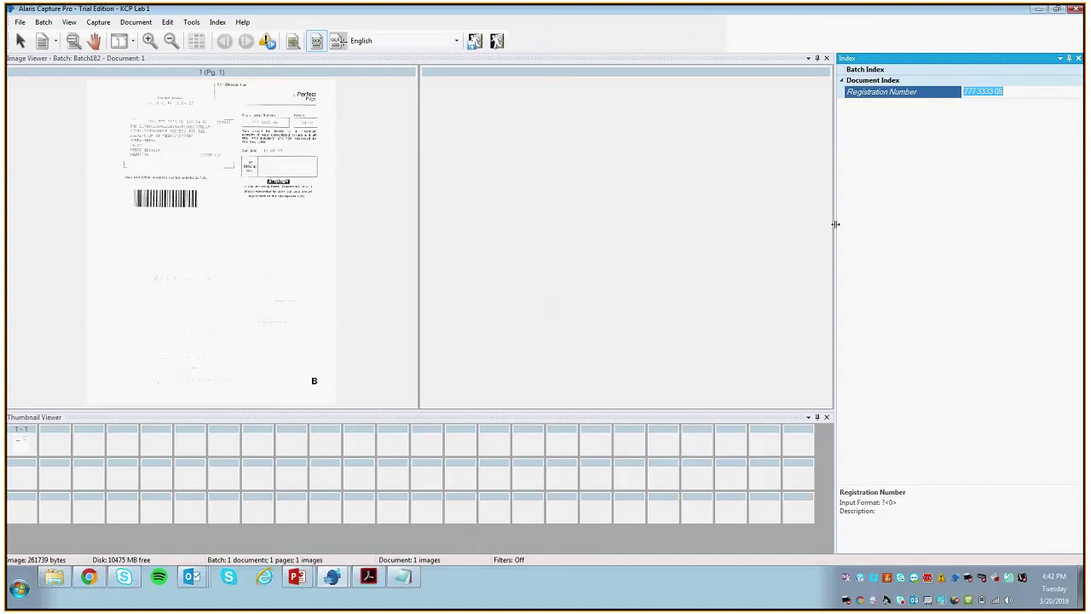
Step: Widen the Index panel to read the Registration Number, then open Page Setup for the Color - 150 DPI - Keep All profile
drag(835, 224, 729, 224)
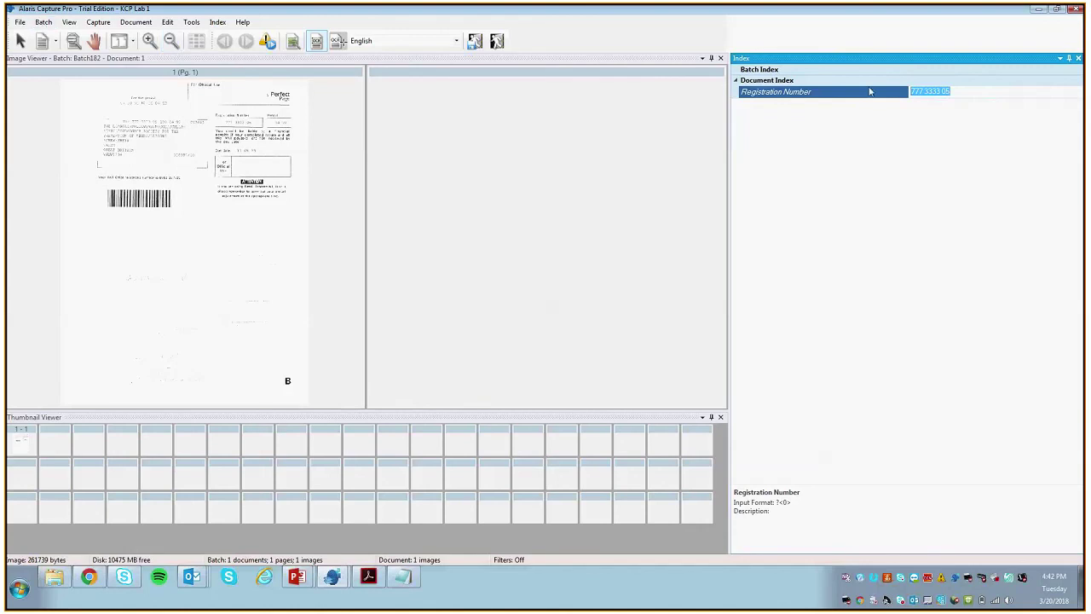
click(1079, 58)
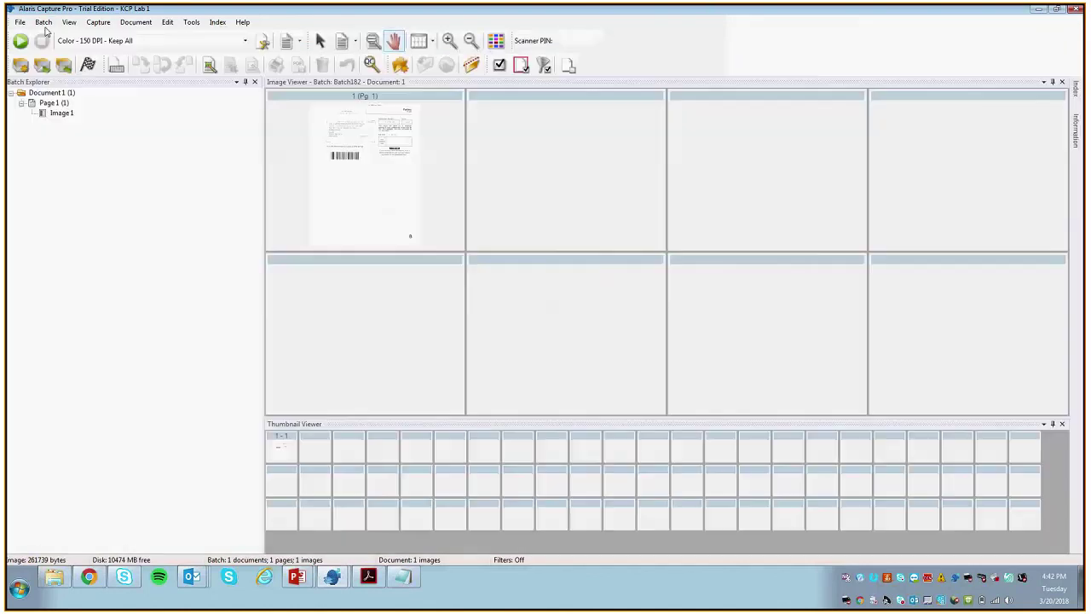
click(262, 41)
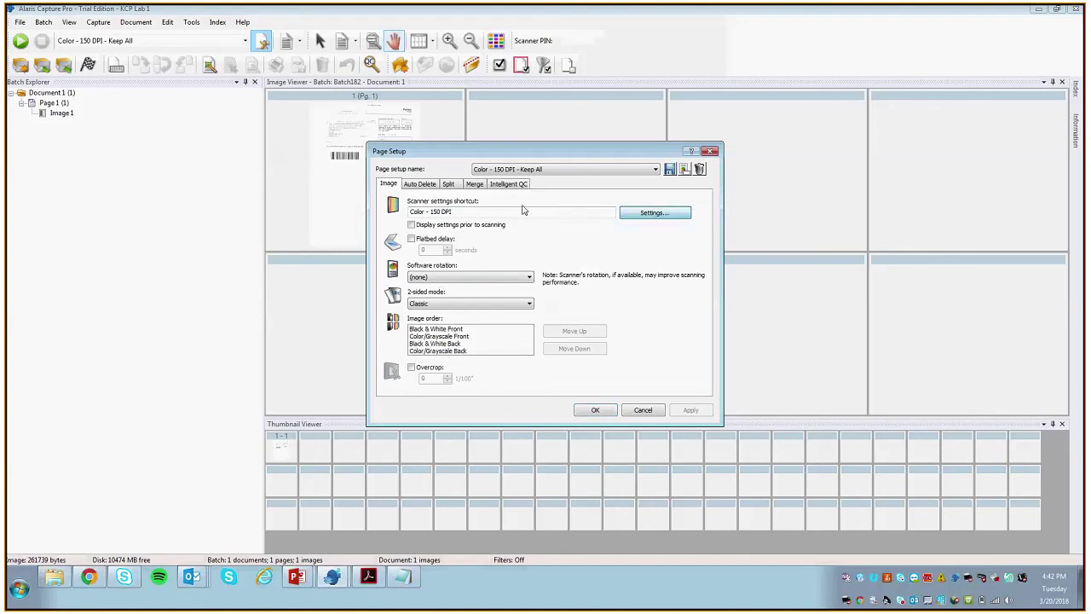
Step: Choose the Default scanner shortcut and set the input document to One Sided - Front
click(431, 291)
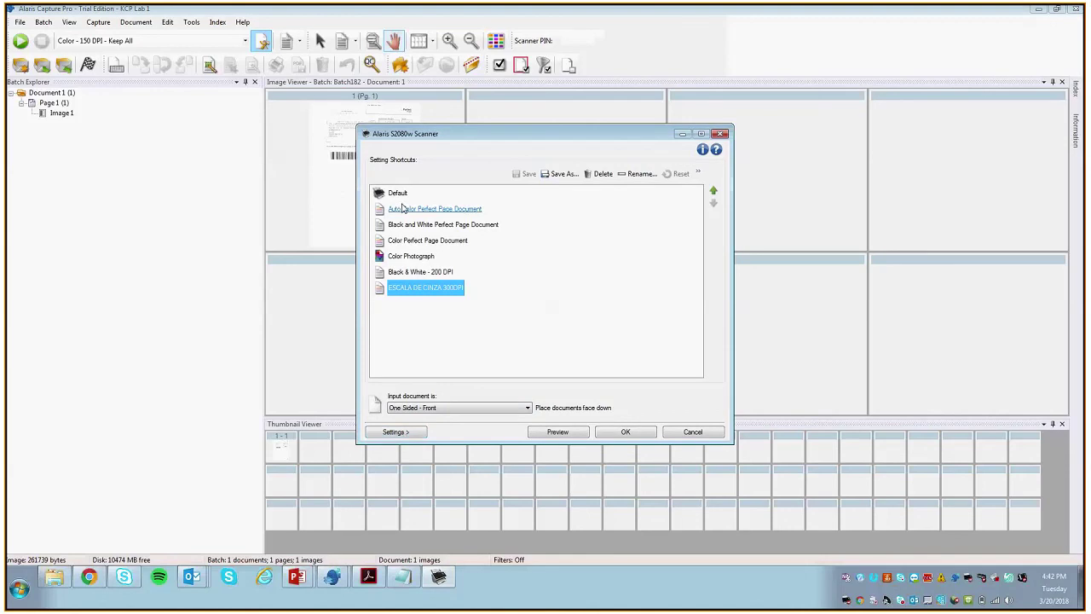
click(397, 193)
click(424, 408)
click(416, 419)
Step: Review the Detection and Enhancement settings, save the changed scanner settings and close Page Setup
click(412, 432)
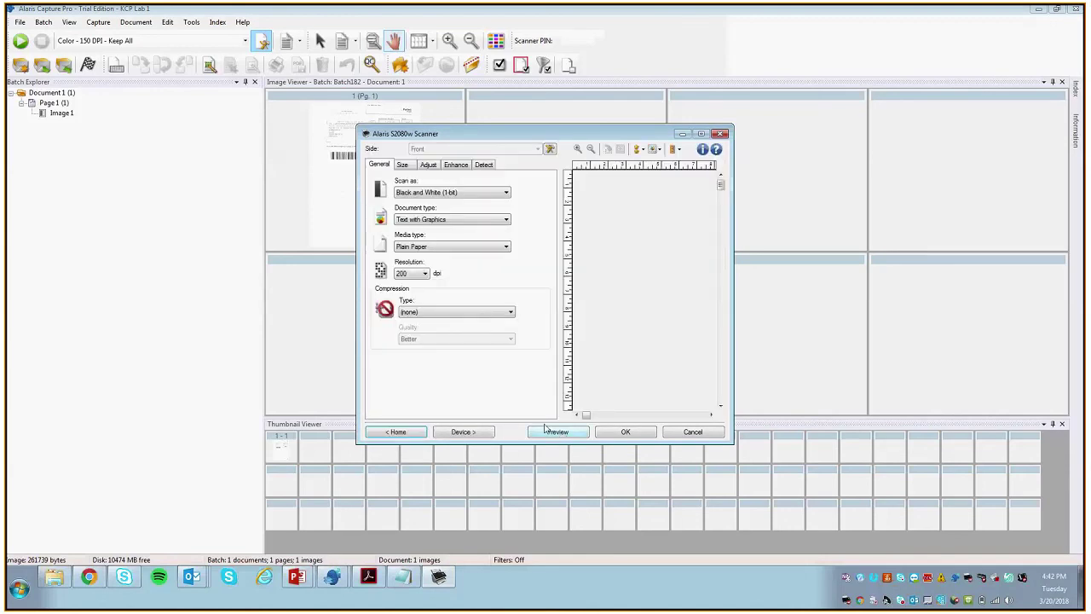
click(483, 165)
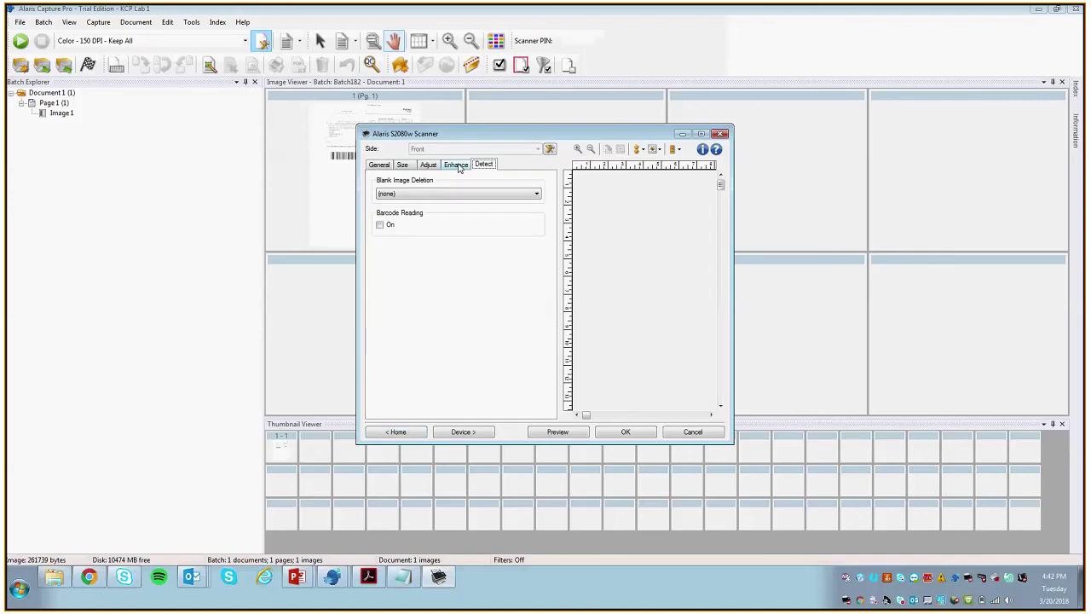
click(456, 165)
click(558, 432)
click(533, 318)
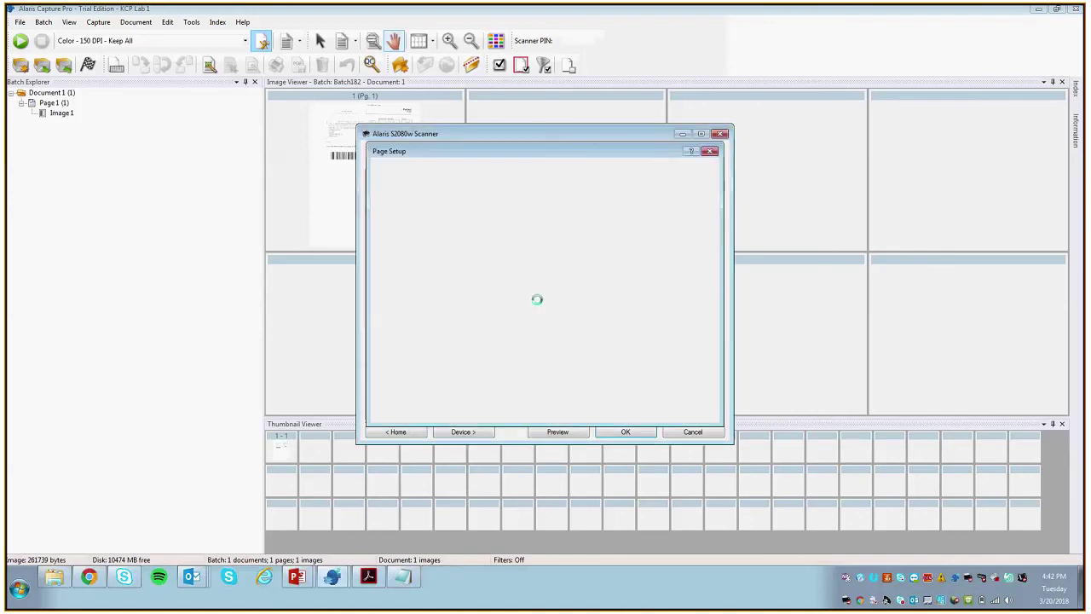
click(595, 409)
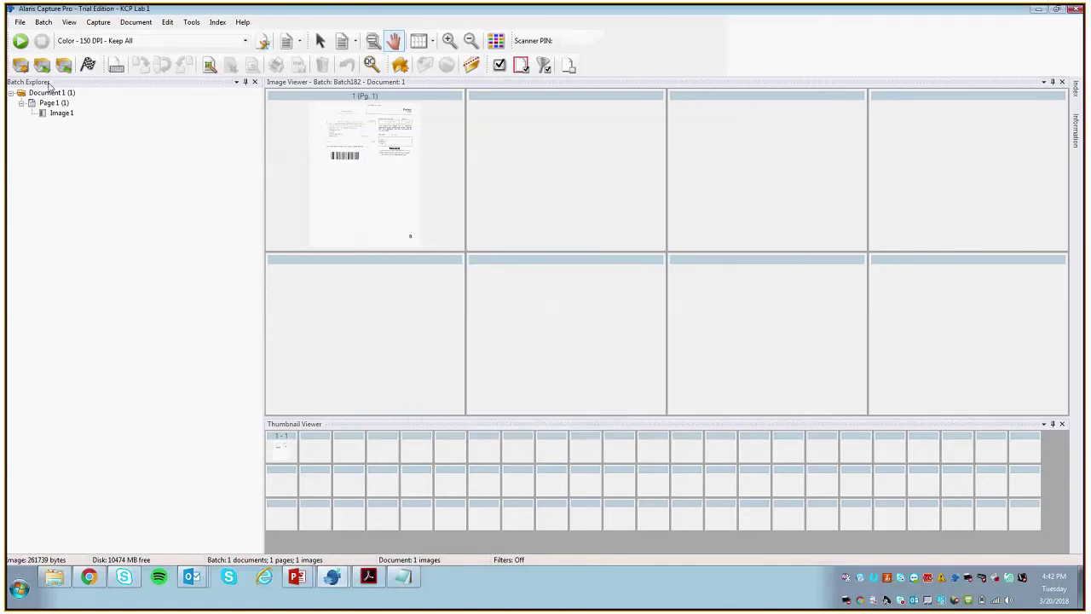
Step: Create a new batch, scan the form and switch to Index mode
click(20, 65)
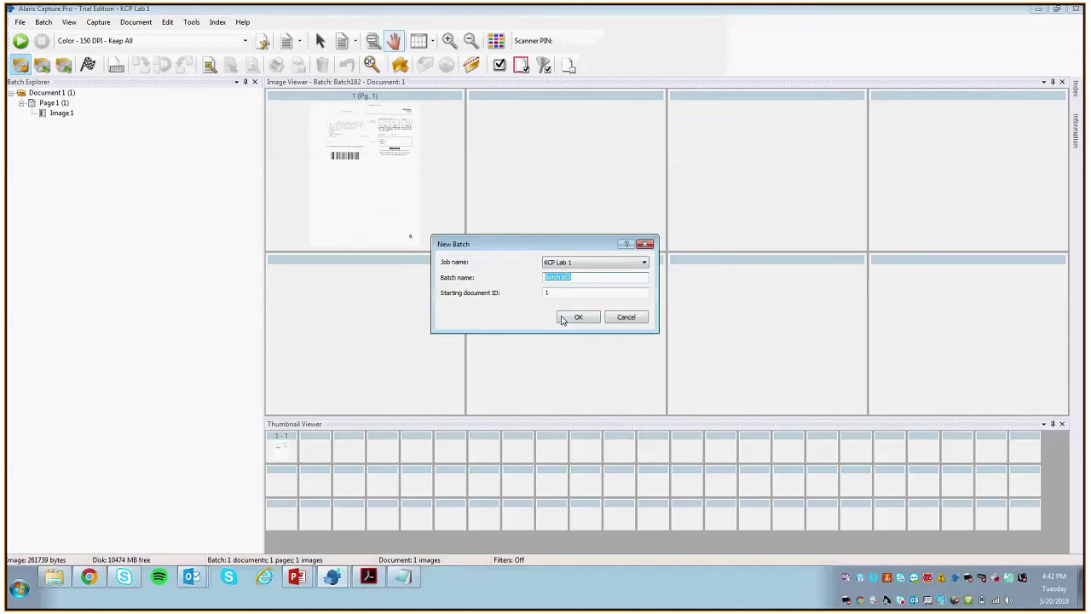
click(562, 319)
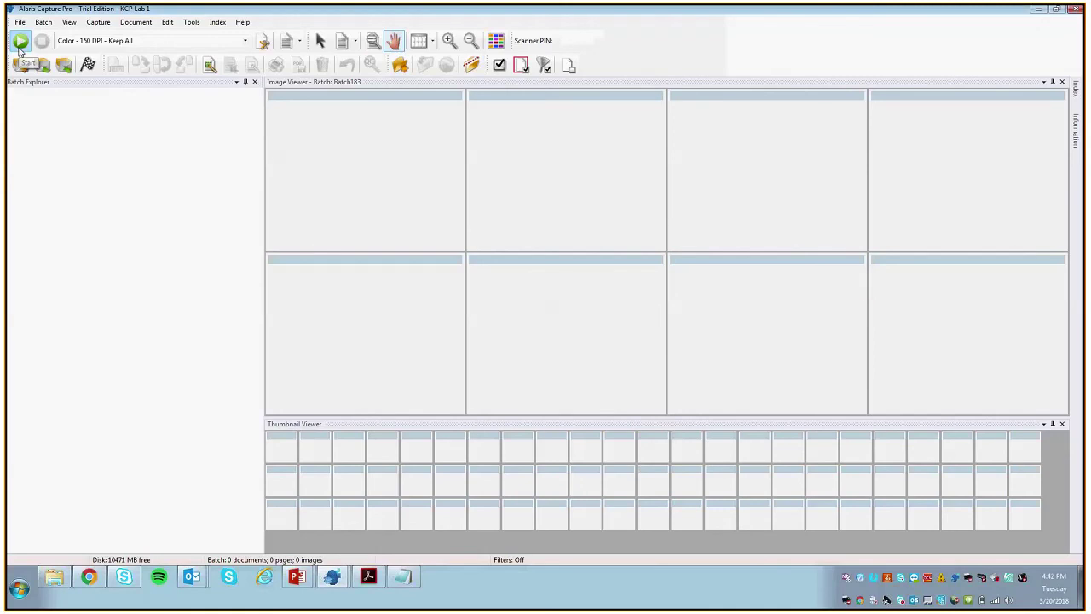
click(21, 43)
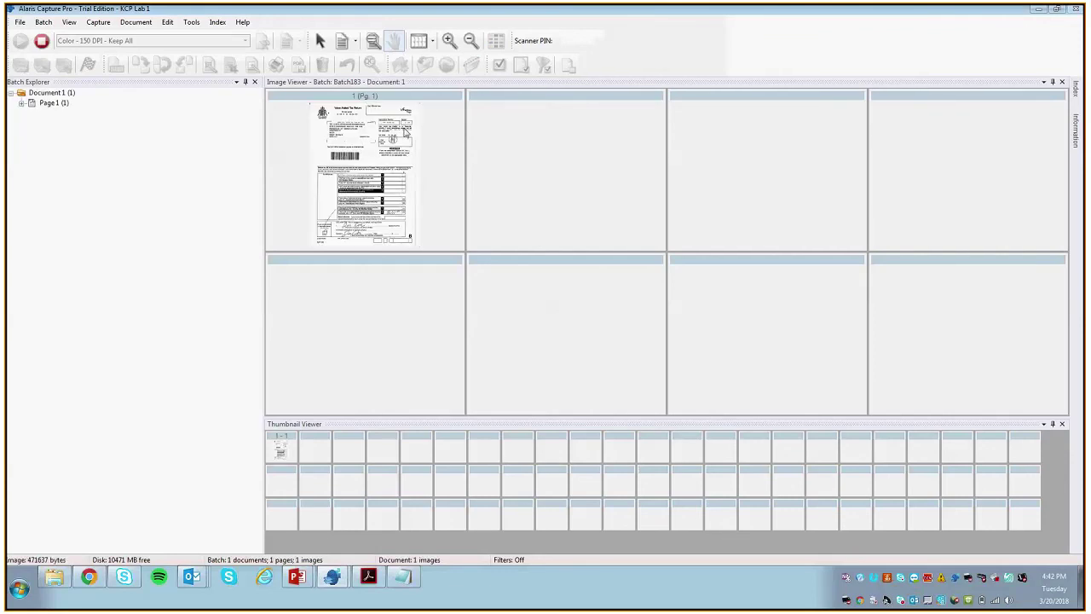
click(207, 25)
click(215, 111)
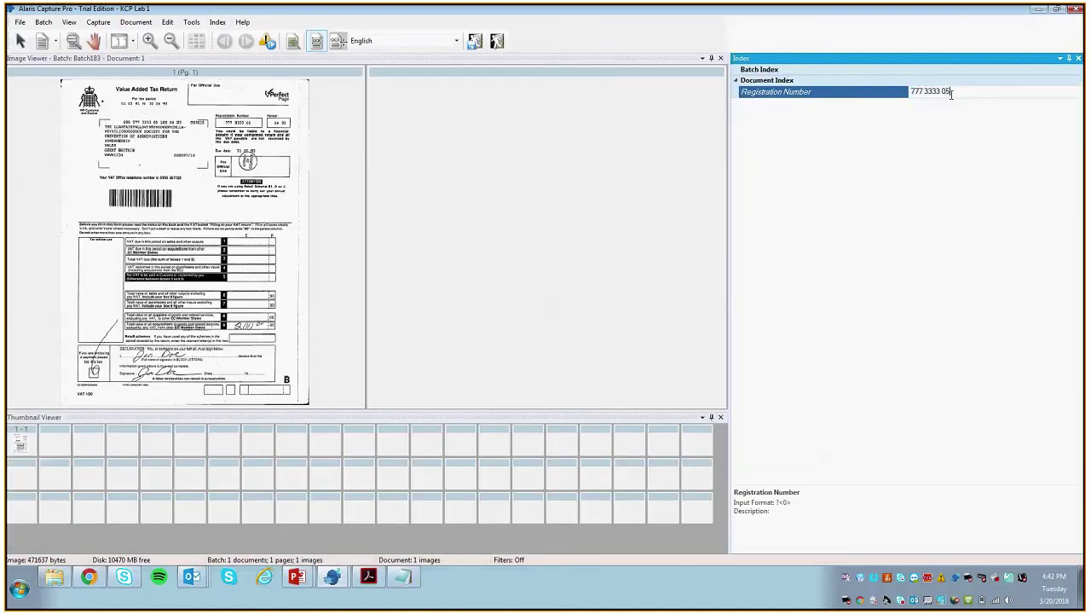
click(149, 41)
click(150, 40)
click(149, 41)
click(149, 41)
click(149, 41)
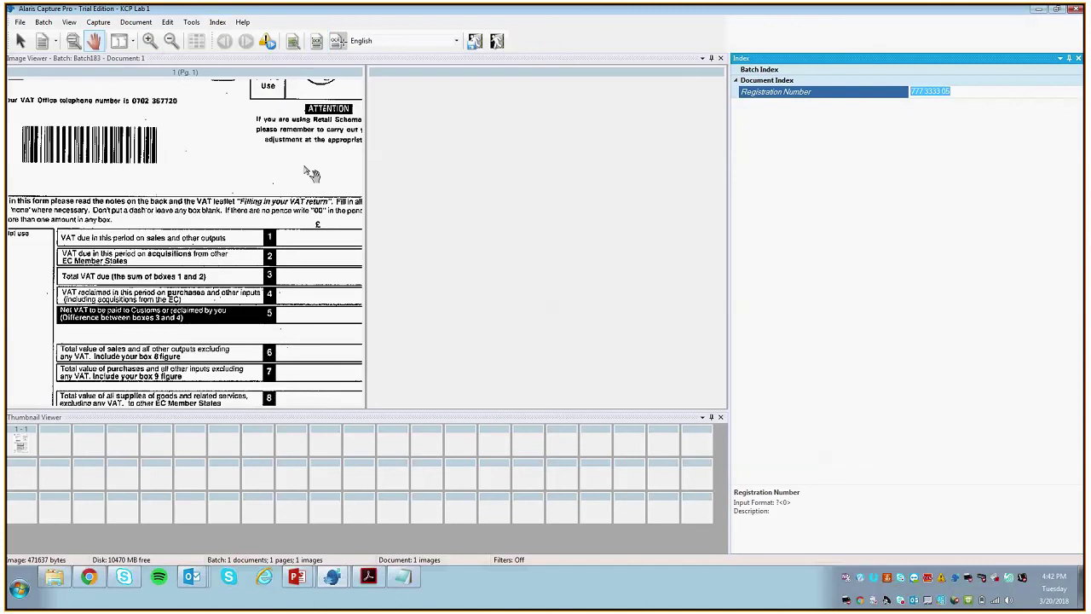
drag(311, 173, 258, 314)
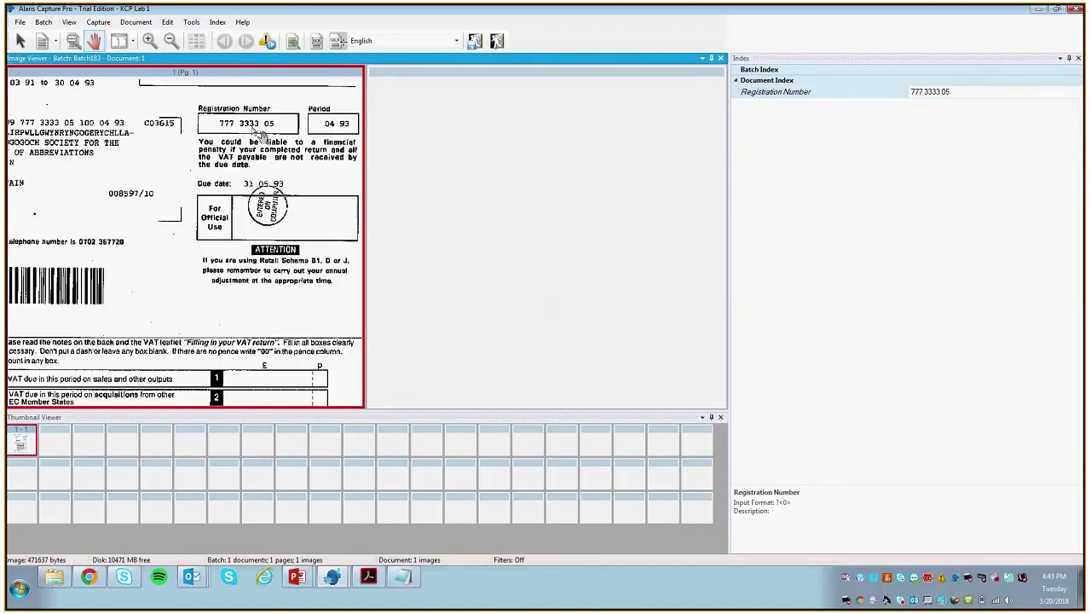
click(938, 91)
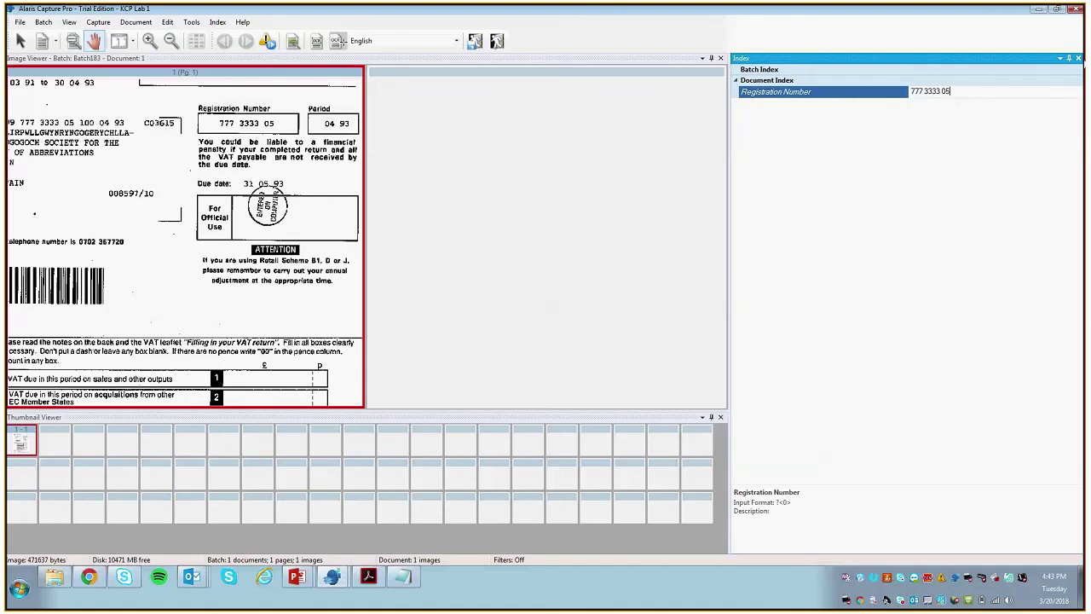
key(Return)
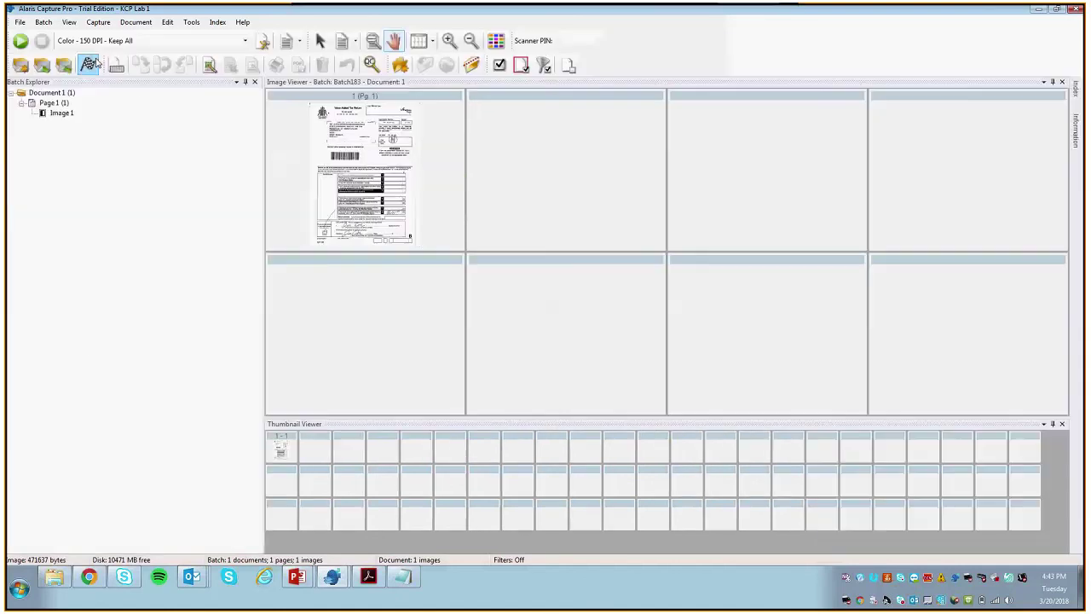
Step: Process the batch, read the output errors in Batch Process Status, and reopen Batch183 from Batch Manager
click(91, 64)
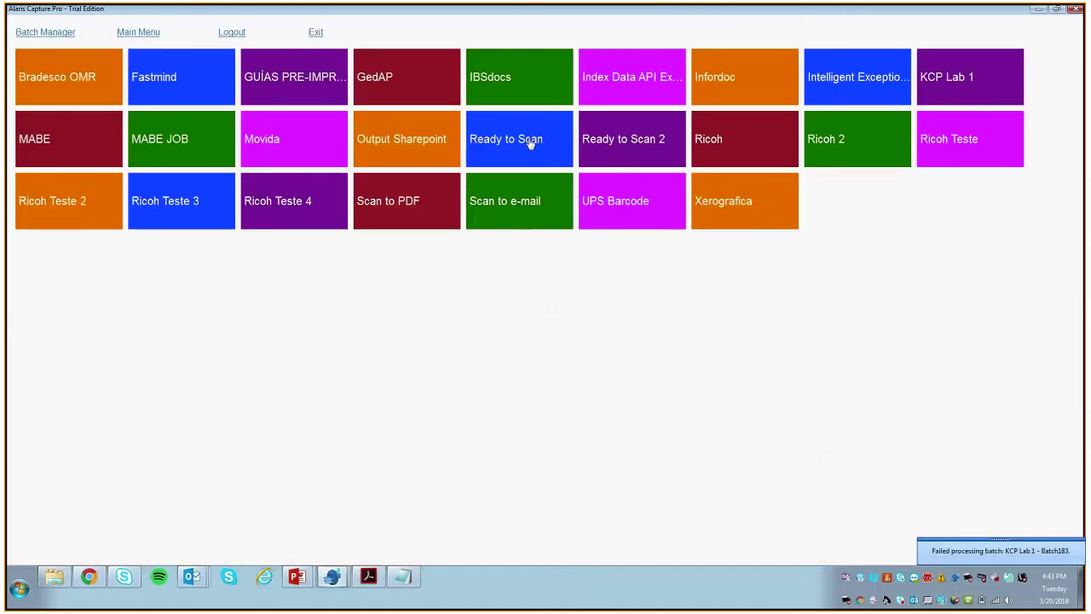
drag(661, 54, 663, 54)
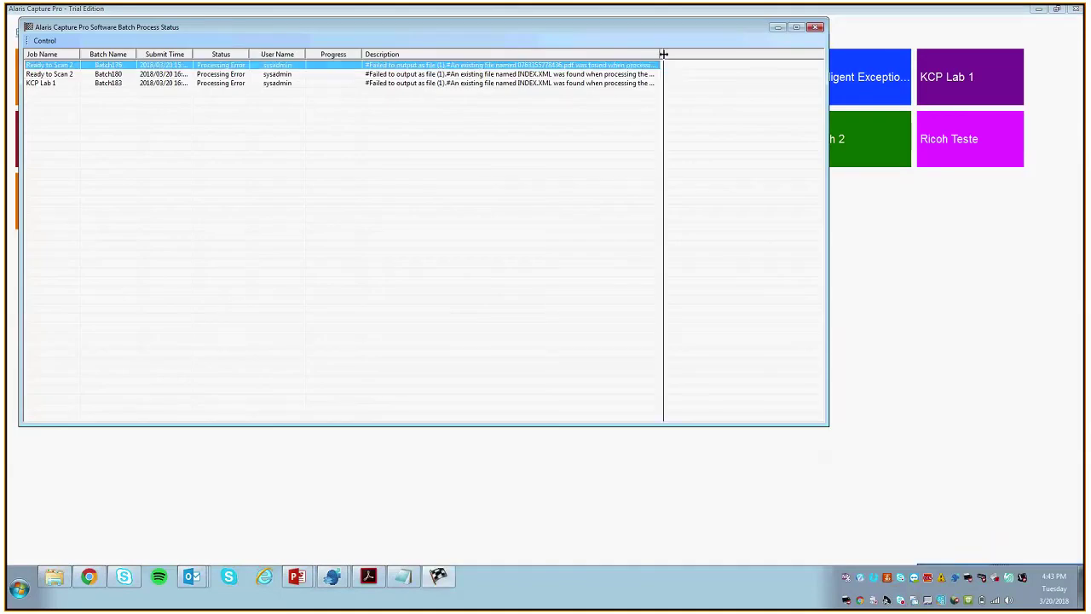
double_click(663, 54)
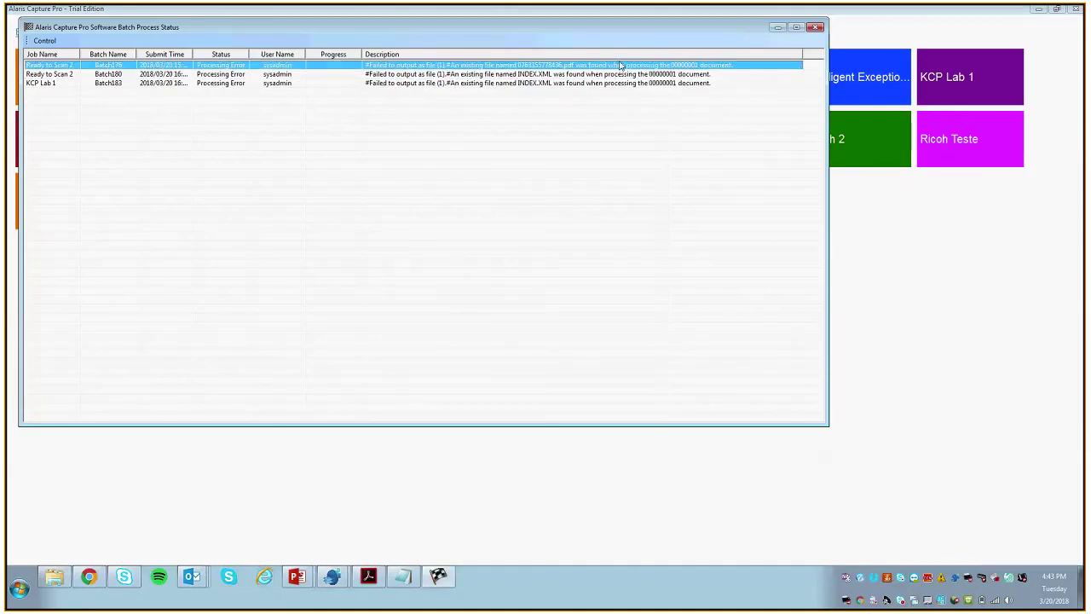
click(776, 29)
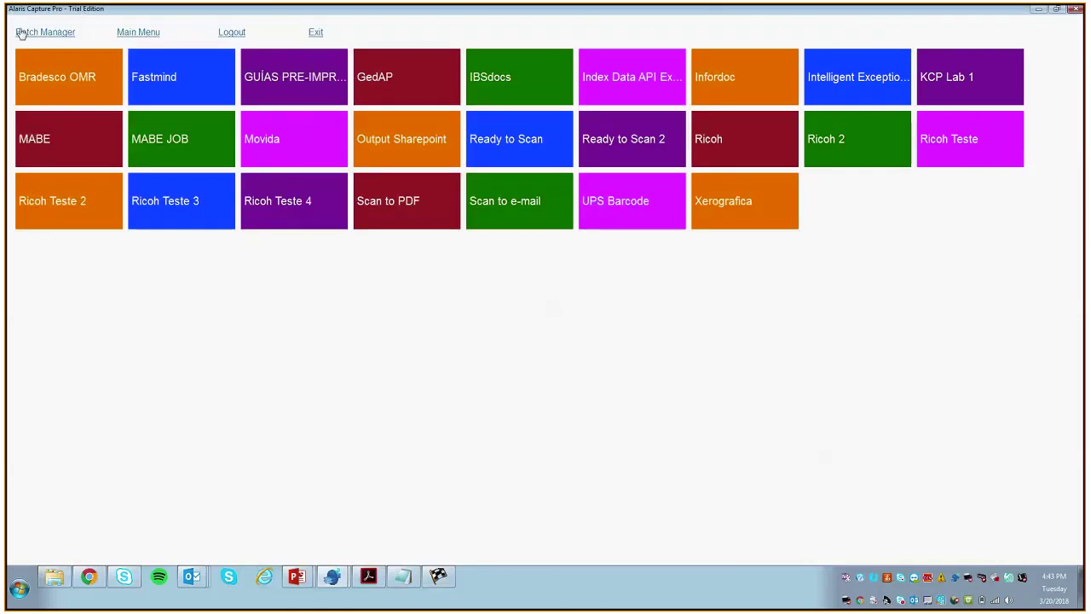
click(19, 32)
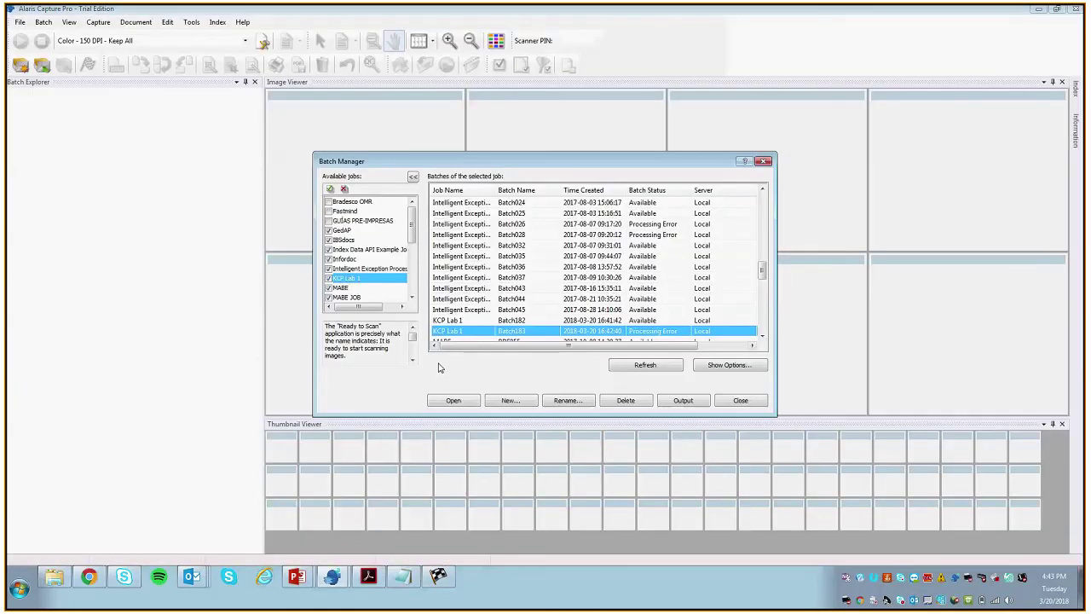
click(454, 399)
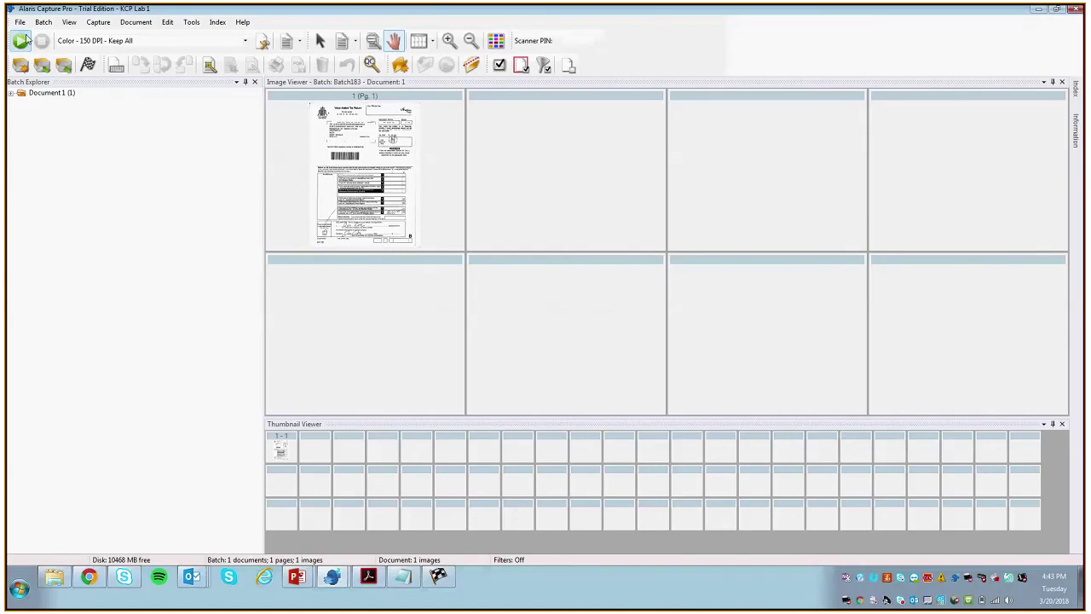
Step: In Job Setup's Output tab, turn off Index:XML, save the job and process the batch again
click(19, 22)
click(43, 62)
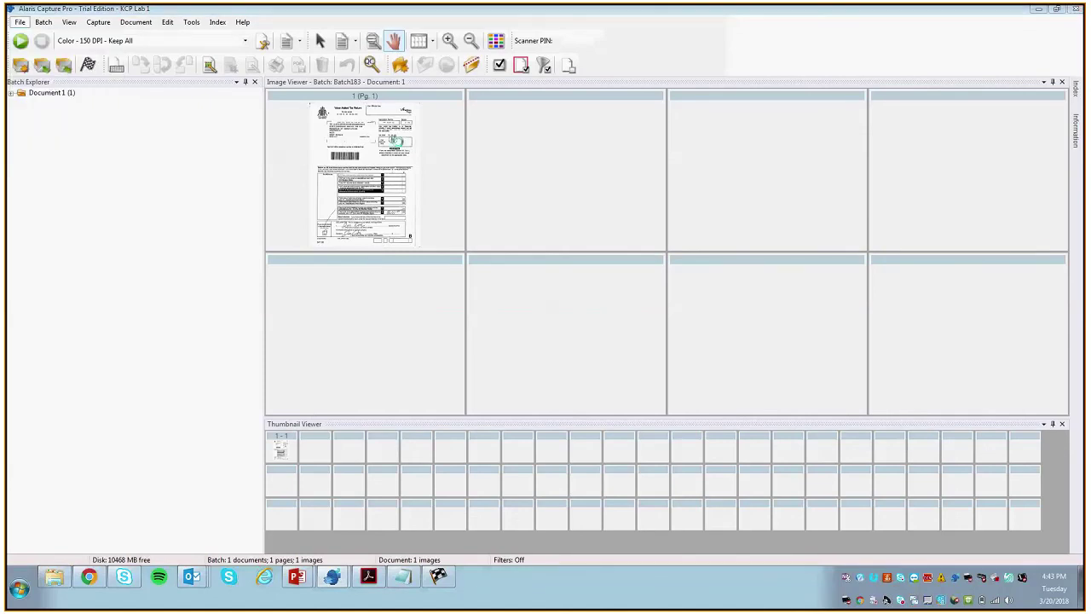
click(391, 151)
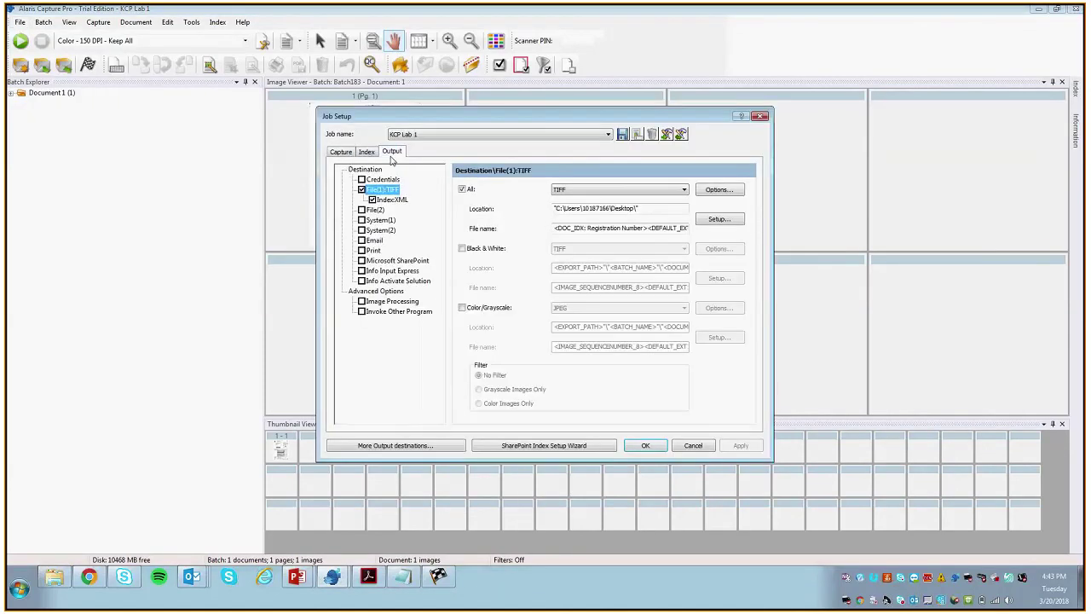
click(378, 200)
click(382, 189)
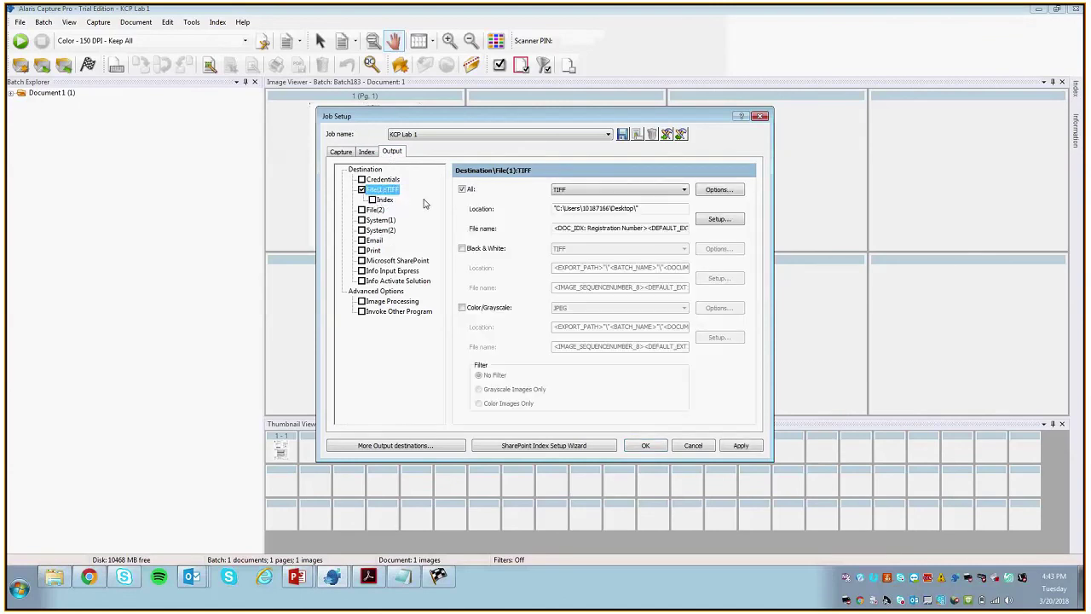
click(712, 220)
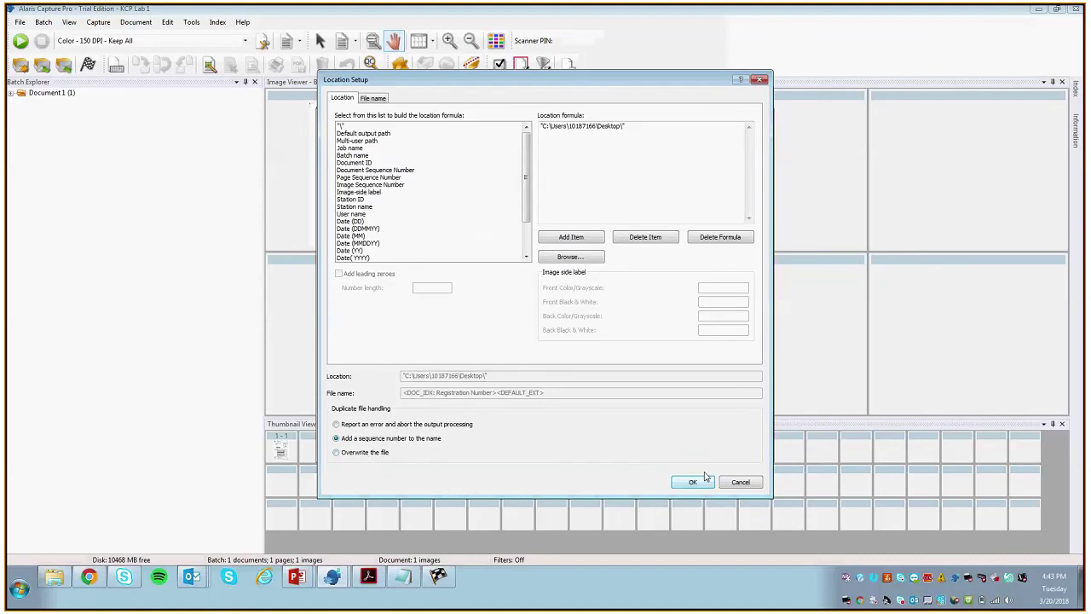
click(707, 481)
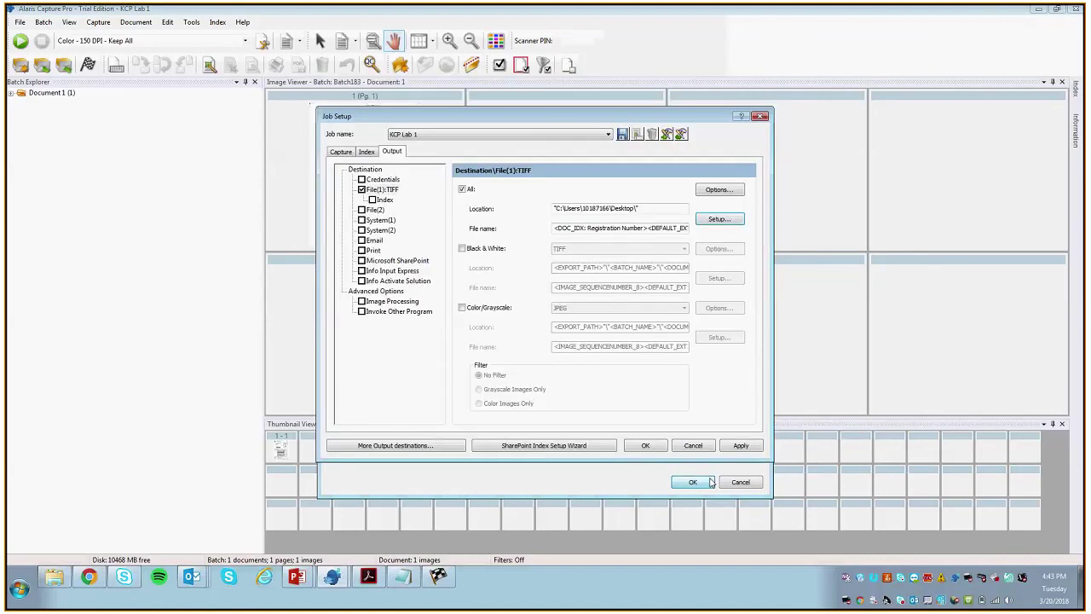
click(645, 445)
click(574, 314)
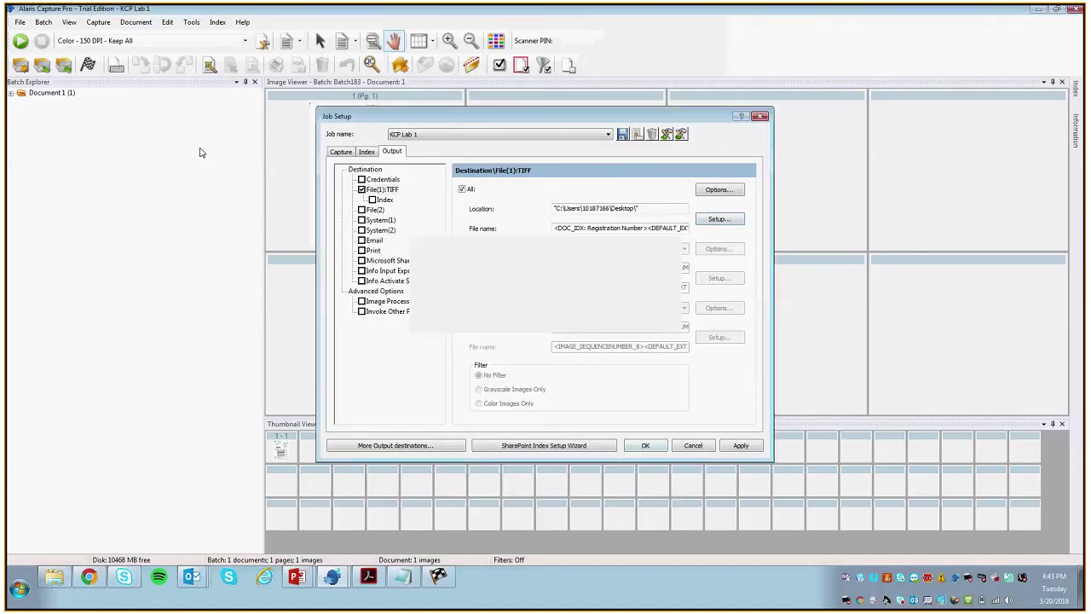
click(88, 65)
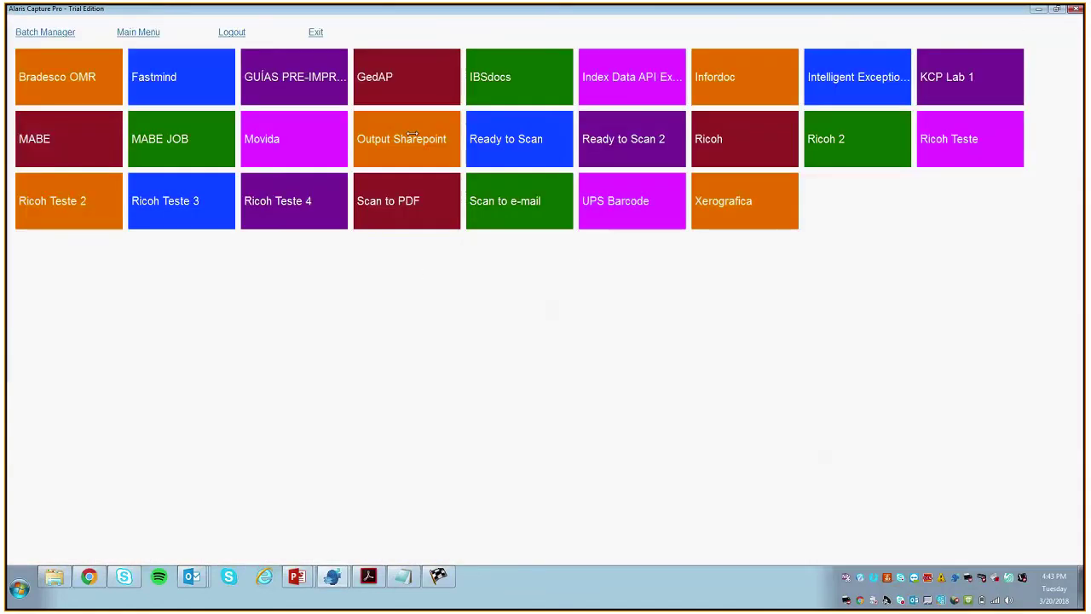
Step: Close Explorer, open 777 3333 05.tif from the Desktop in Windows Photo Viewer, then minimize the viewer
click(1038, 8)
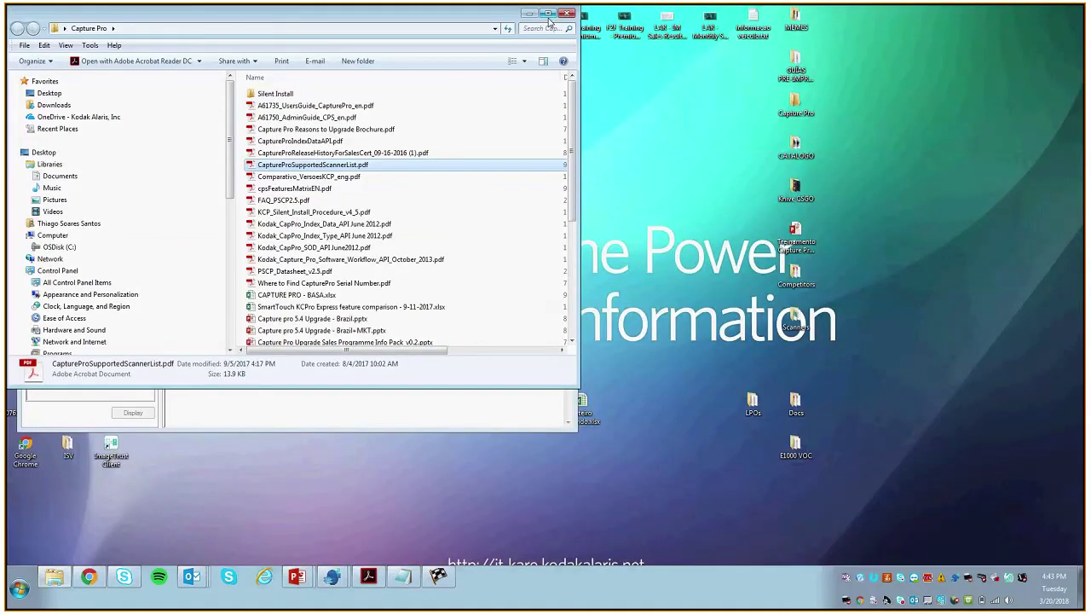
click(565, 14)
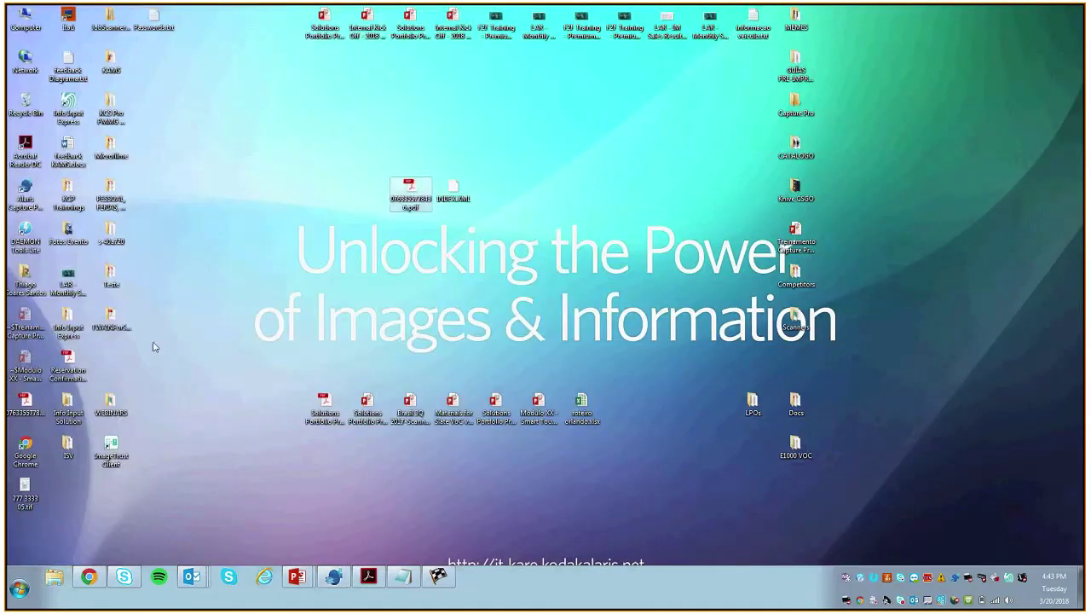
drag(11, 486, 583, 249)
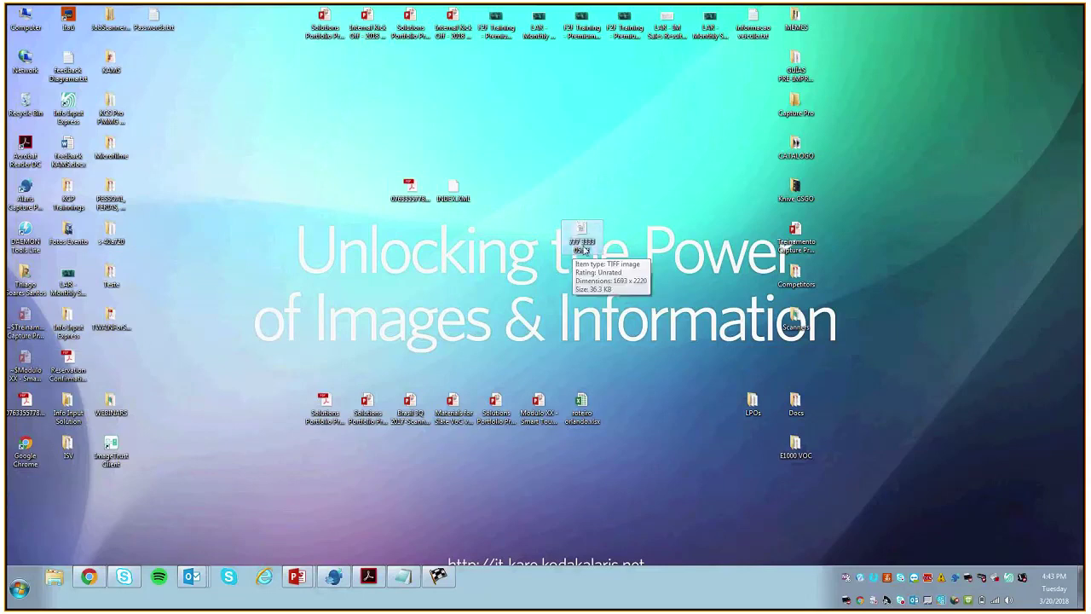
double_click(581, 239)
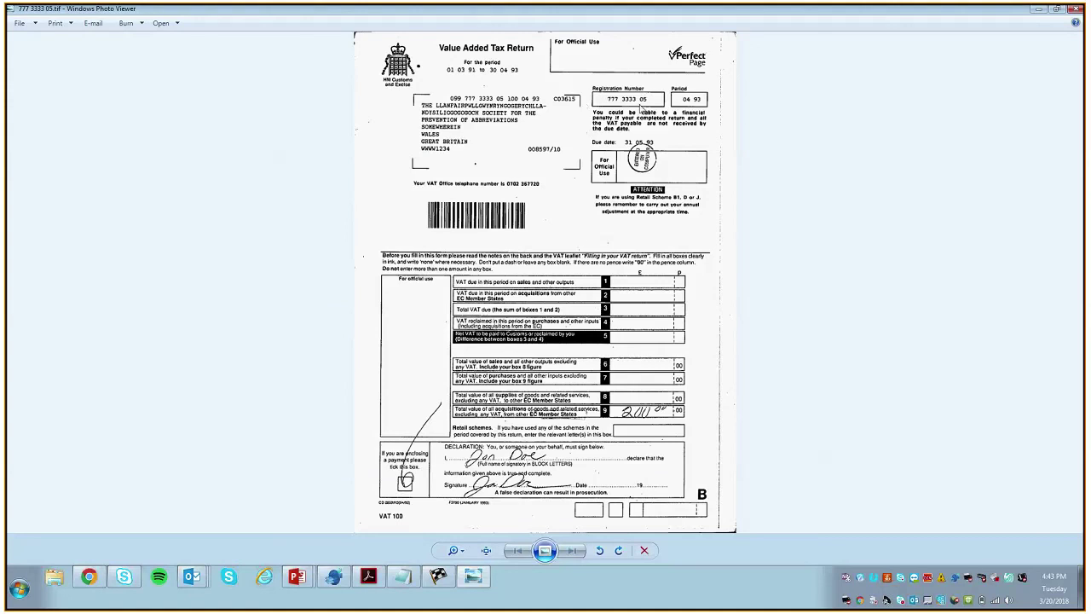
click(1040, 11)
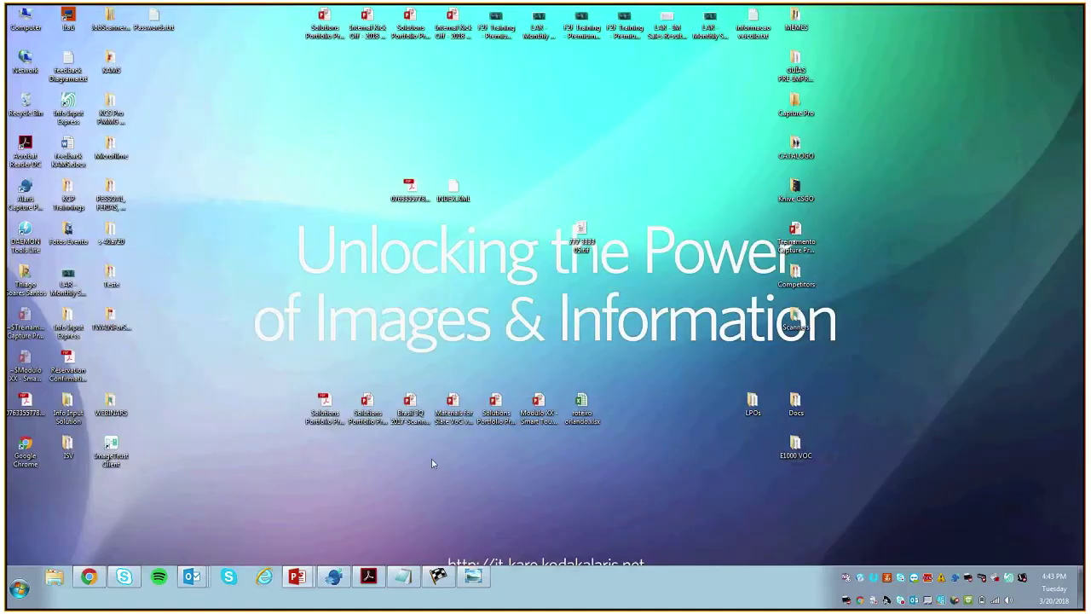
Step: Switch to the Treinamento Capture Pro.pptx presentation from the taskbar, showing the Exercise 1 slide
click(368, 577)
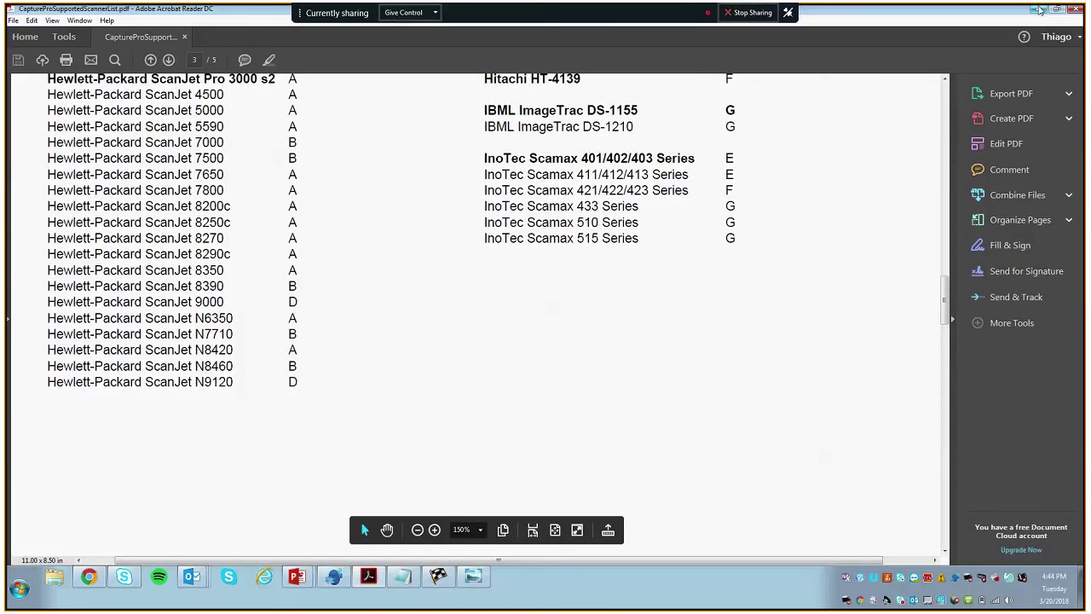
mouse_move(304, 581)
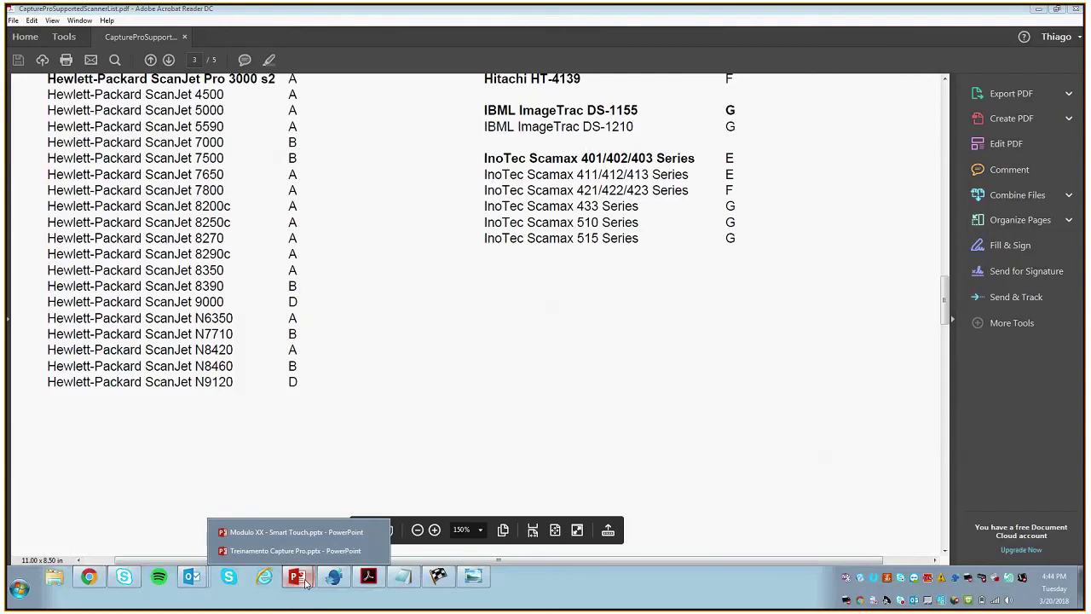
click(295, 551)
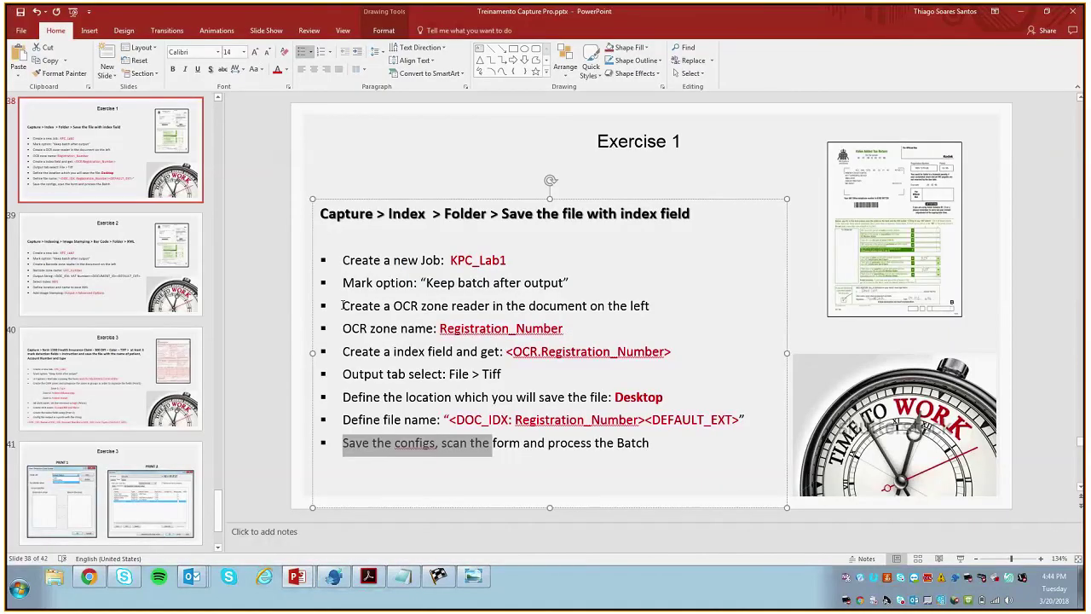
click(368, 167)
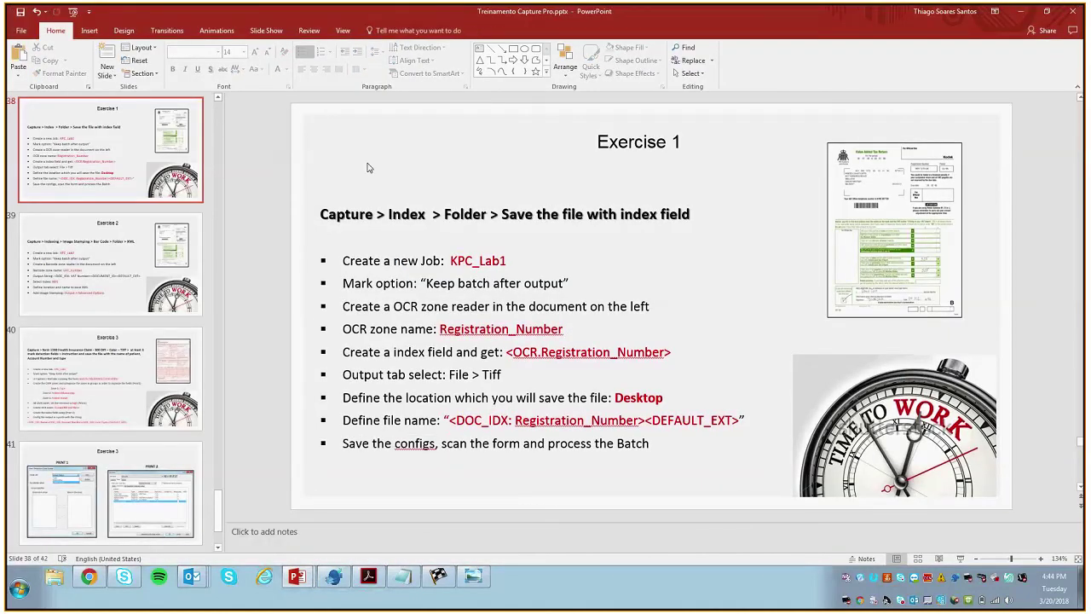